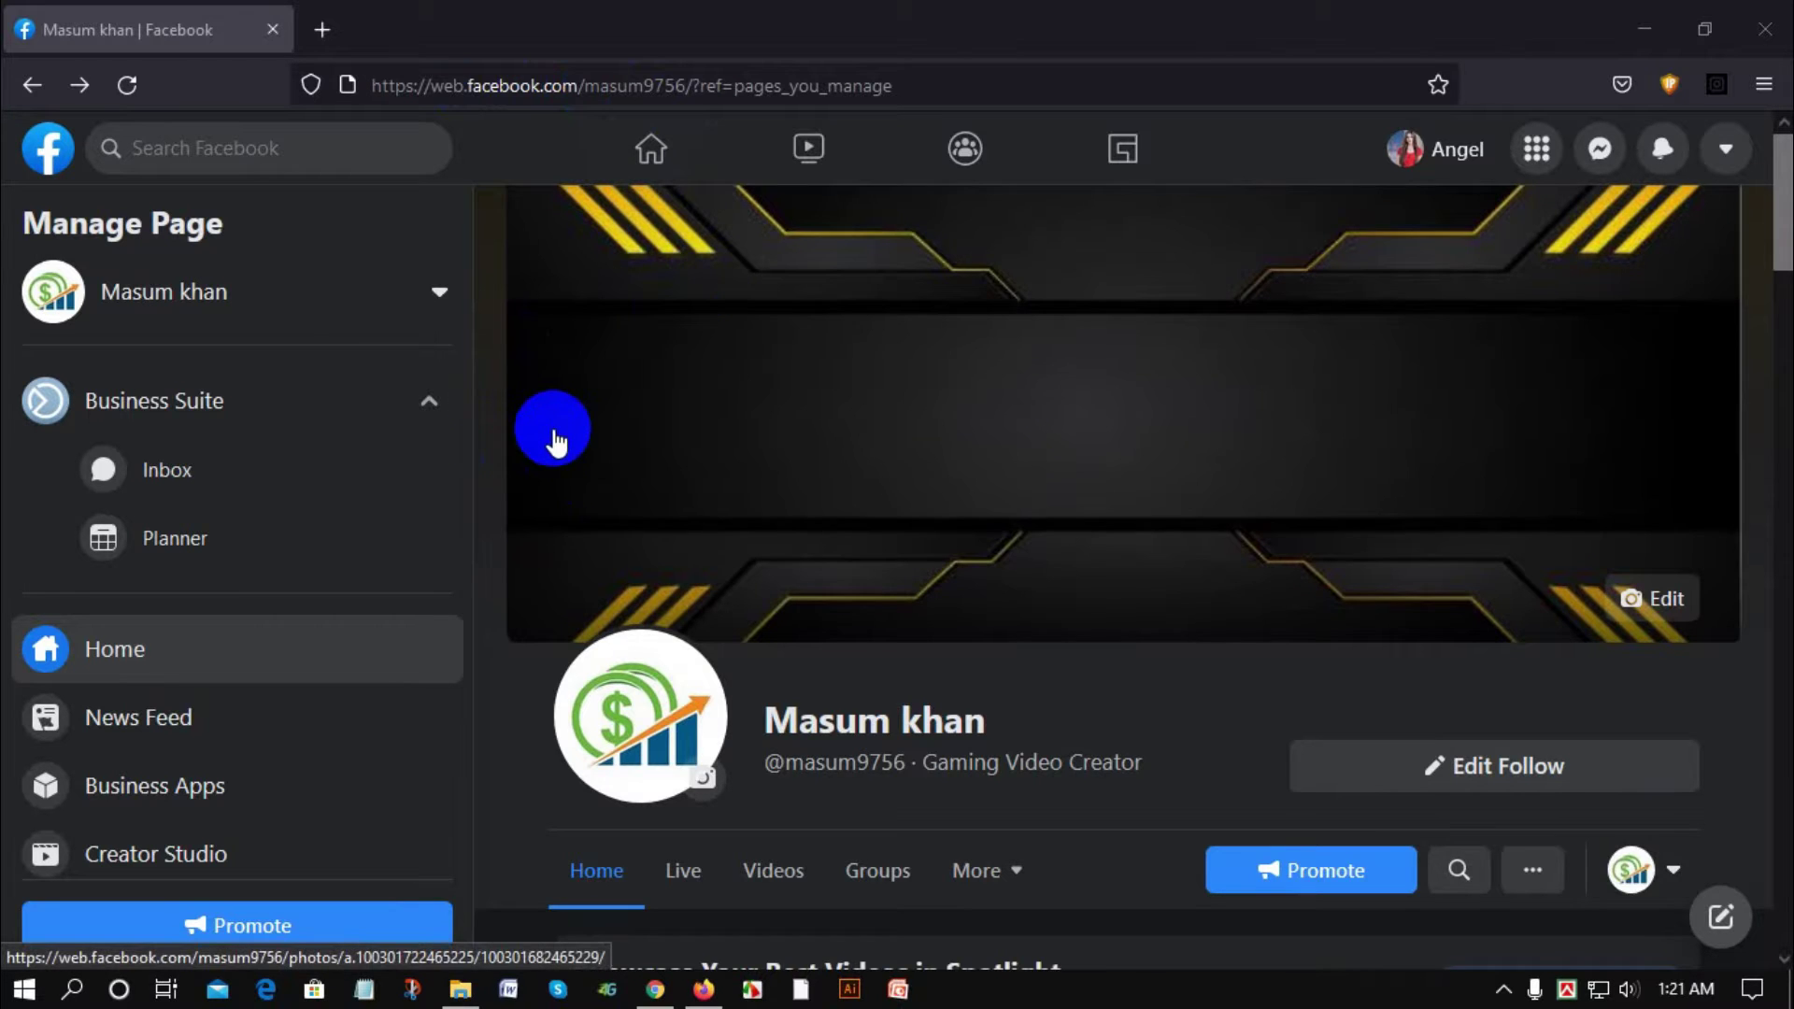
pyautogui.scroll(-5, 552, 433)
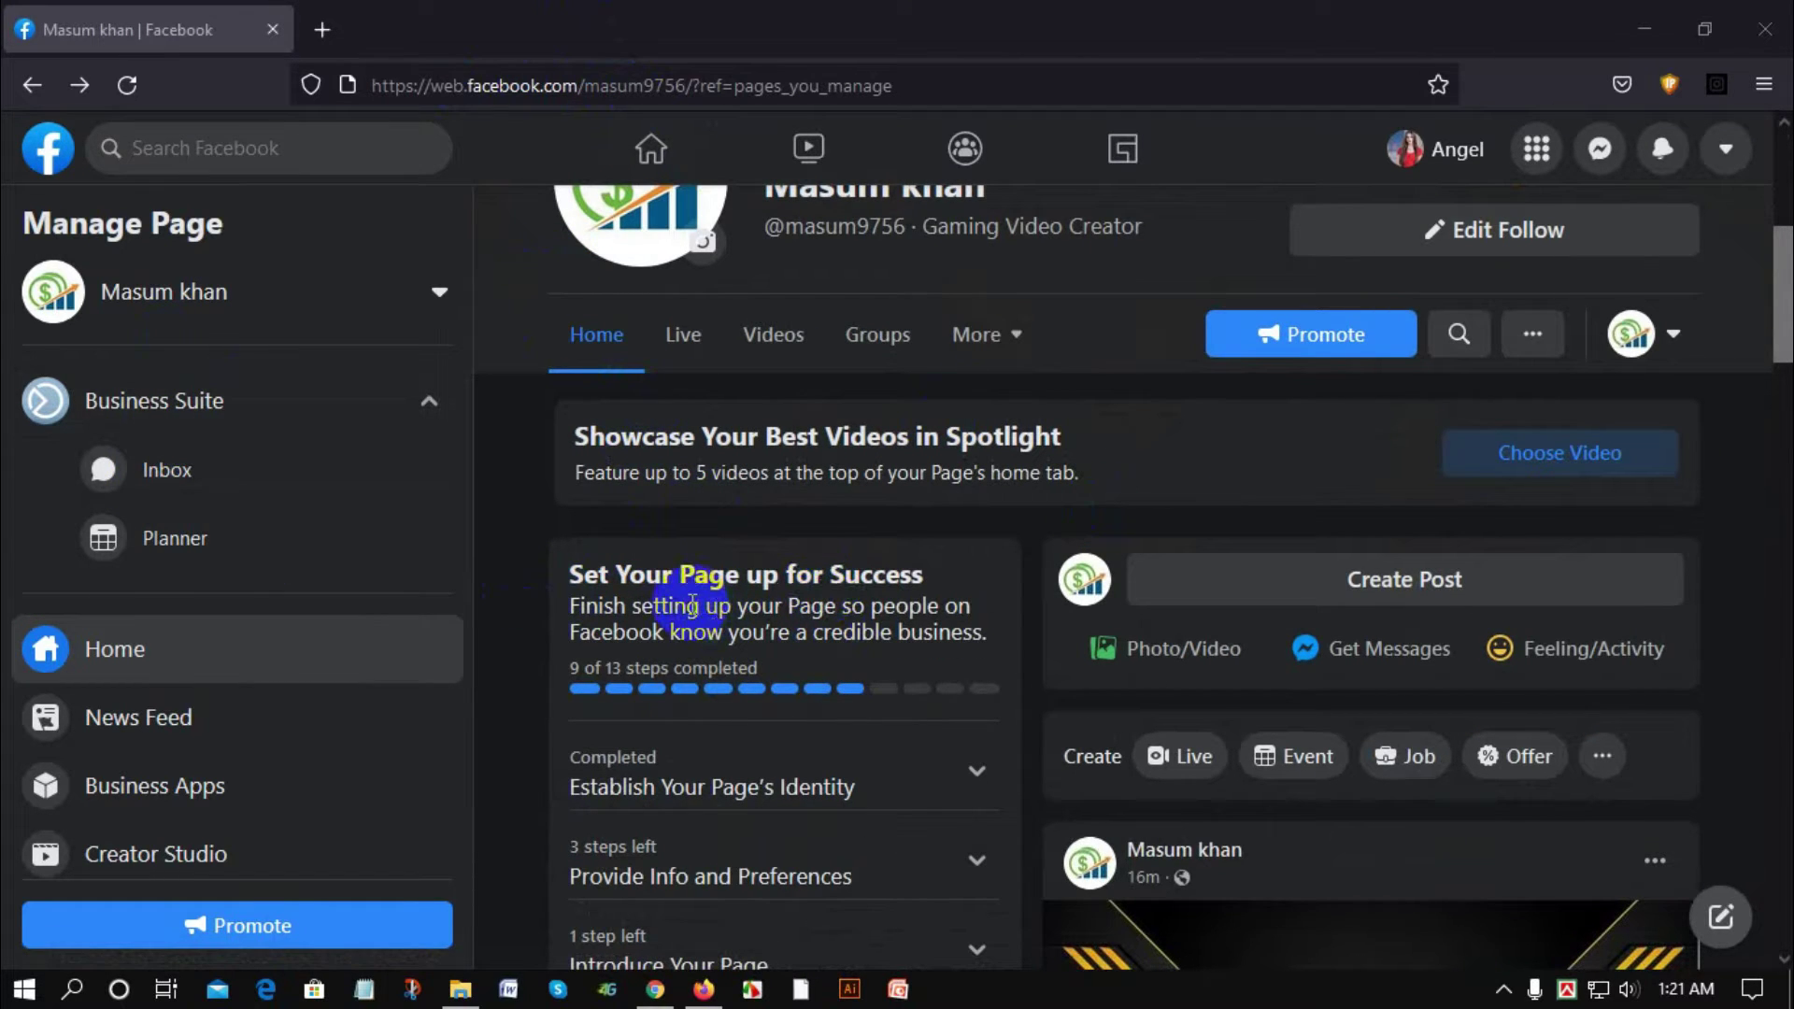
pyautogui.click(1536, 147)
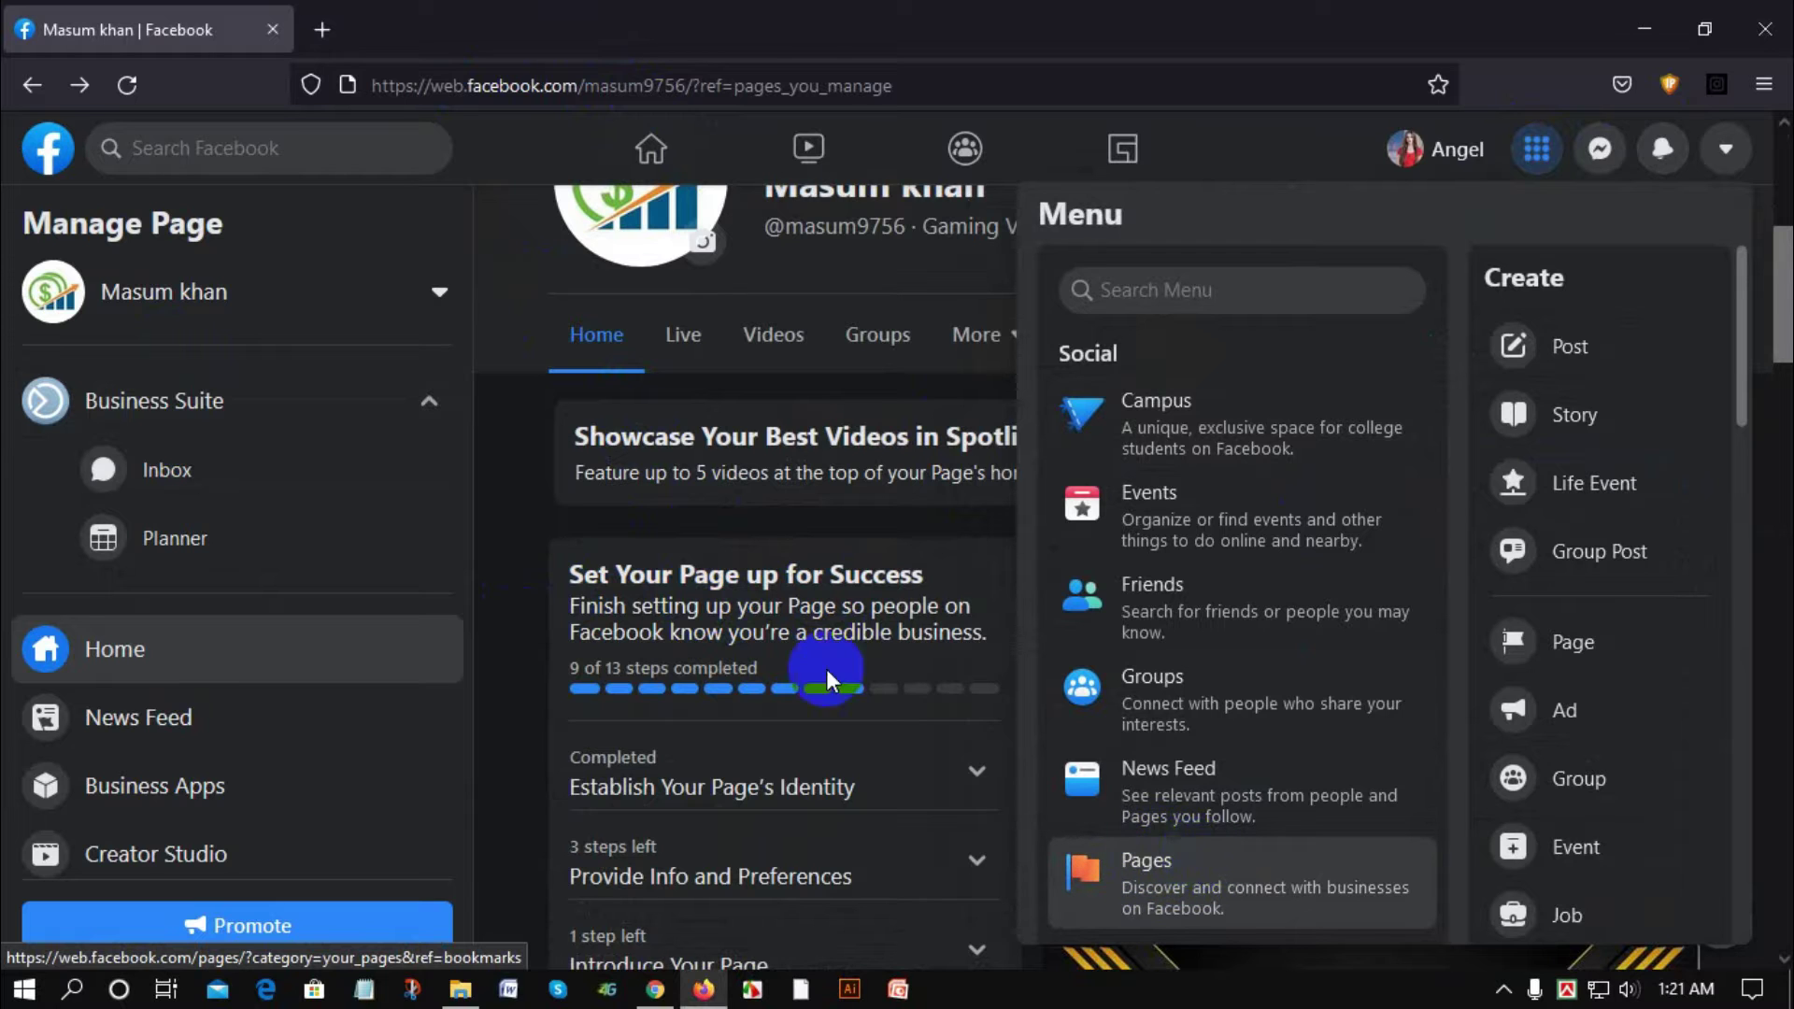
pyautogui.click(512, 505)
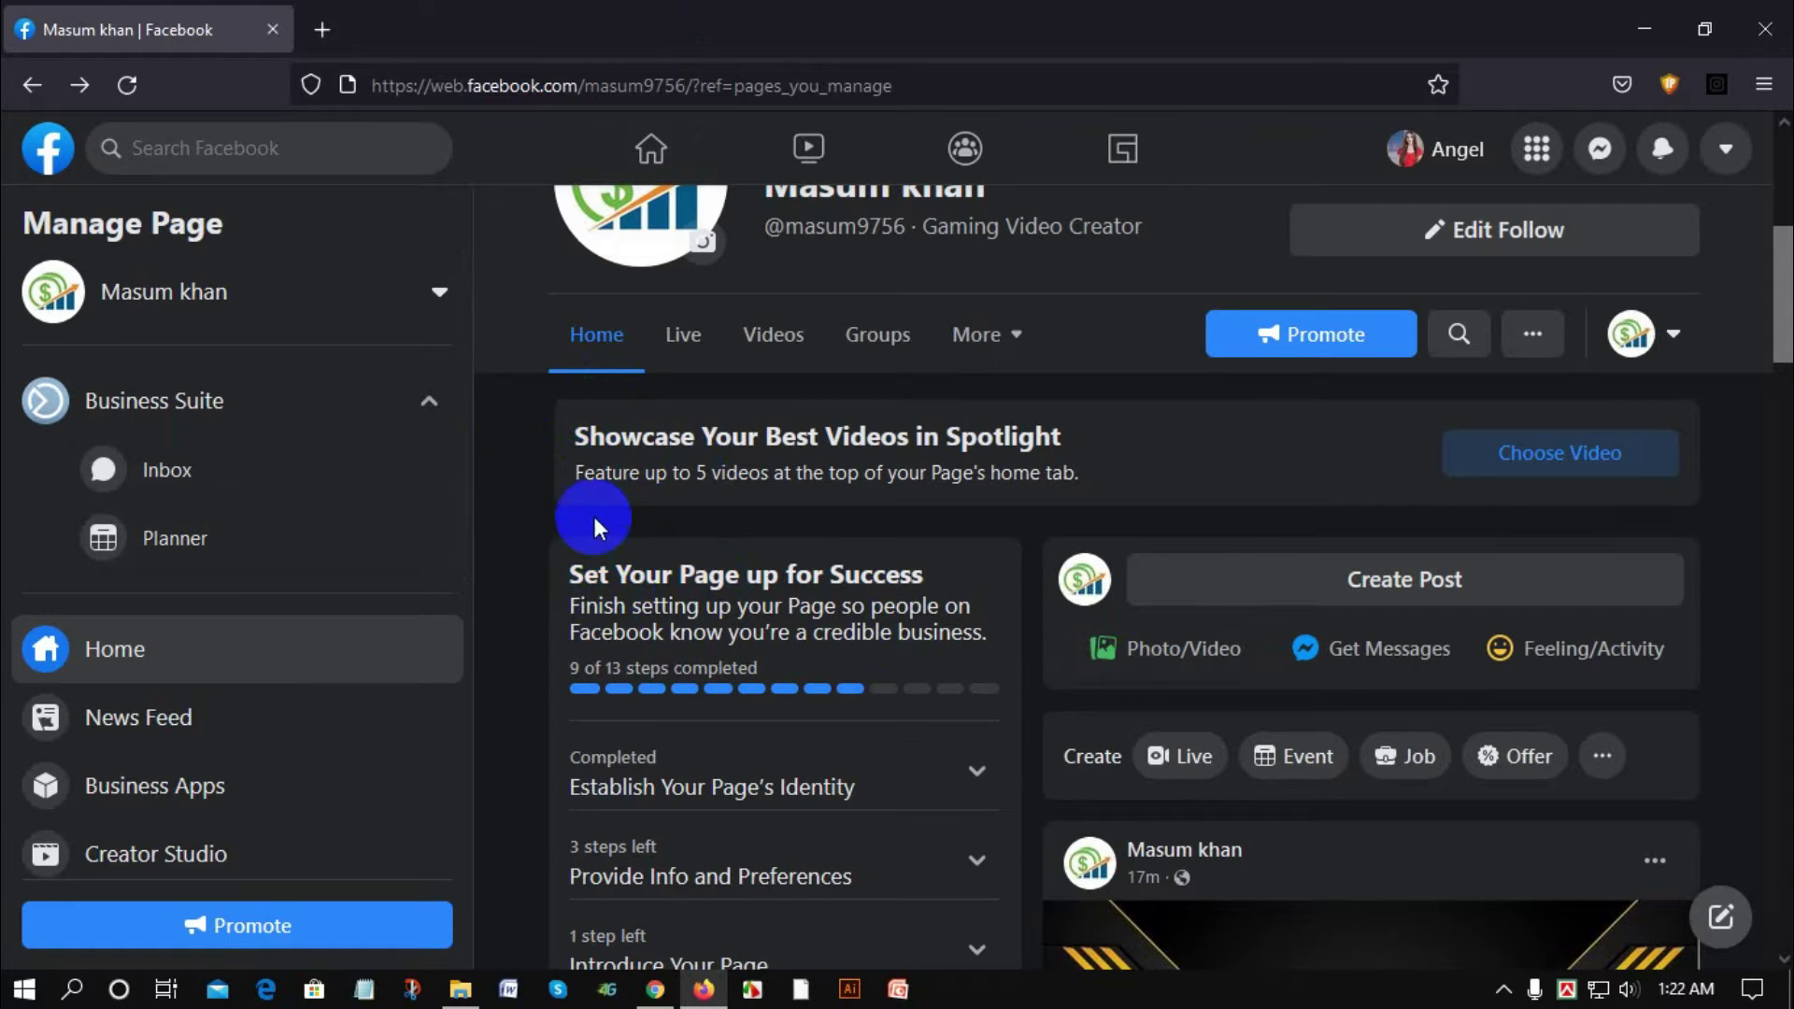
pyautogui.scroll(5, 593, 518)
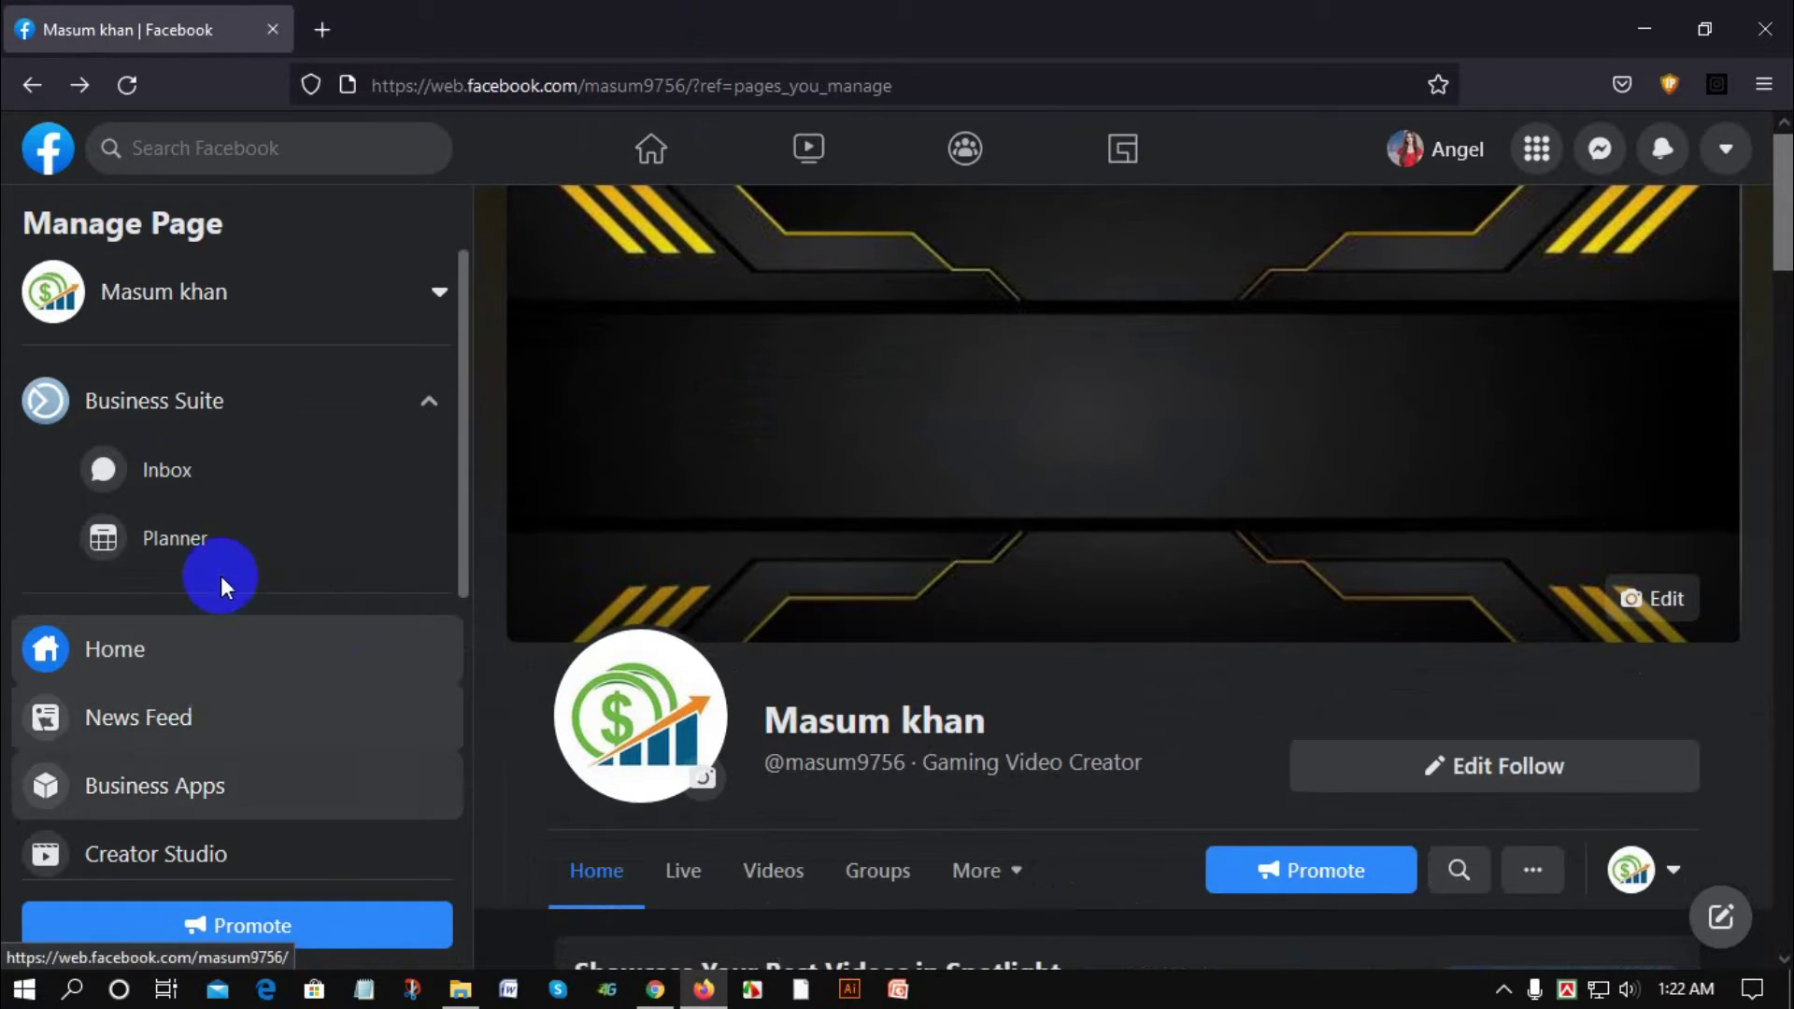
# Open Creator Studio for the managed Facebook page and show its Home overview.
pyautogui.scroll(-4, 222, 603)
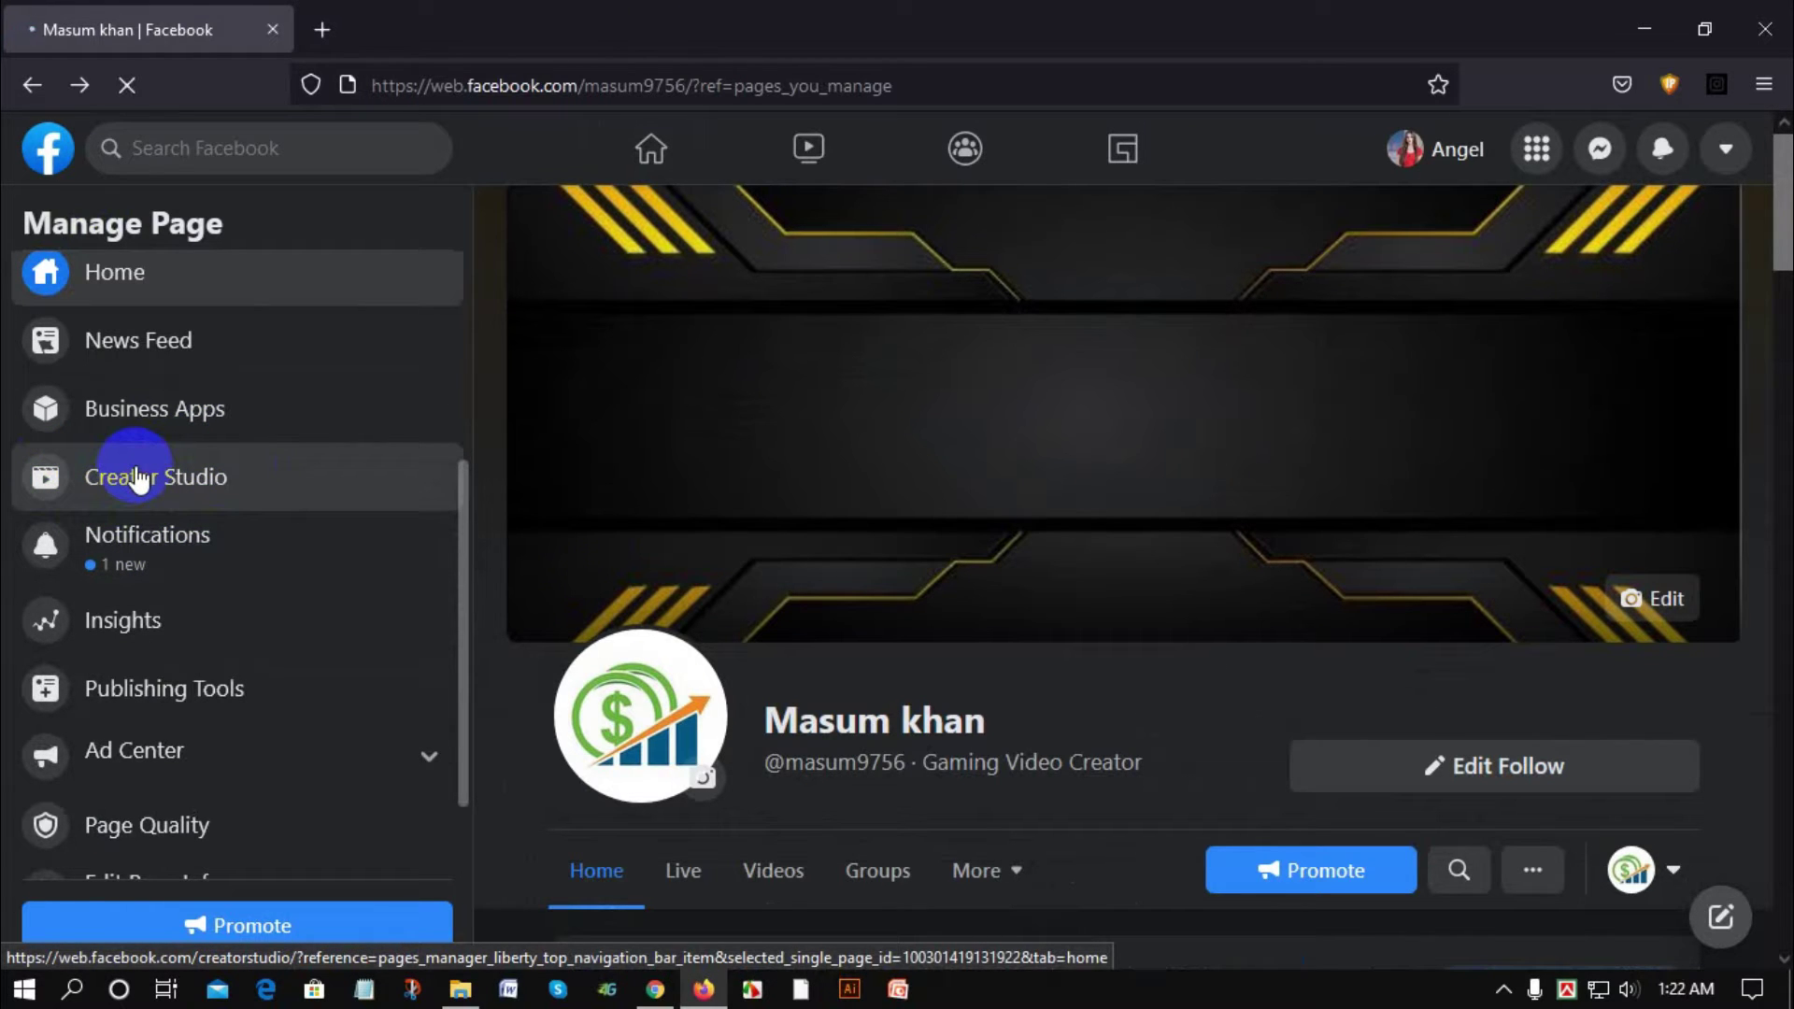
pyautogui.click(138, 478)
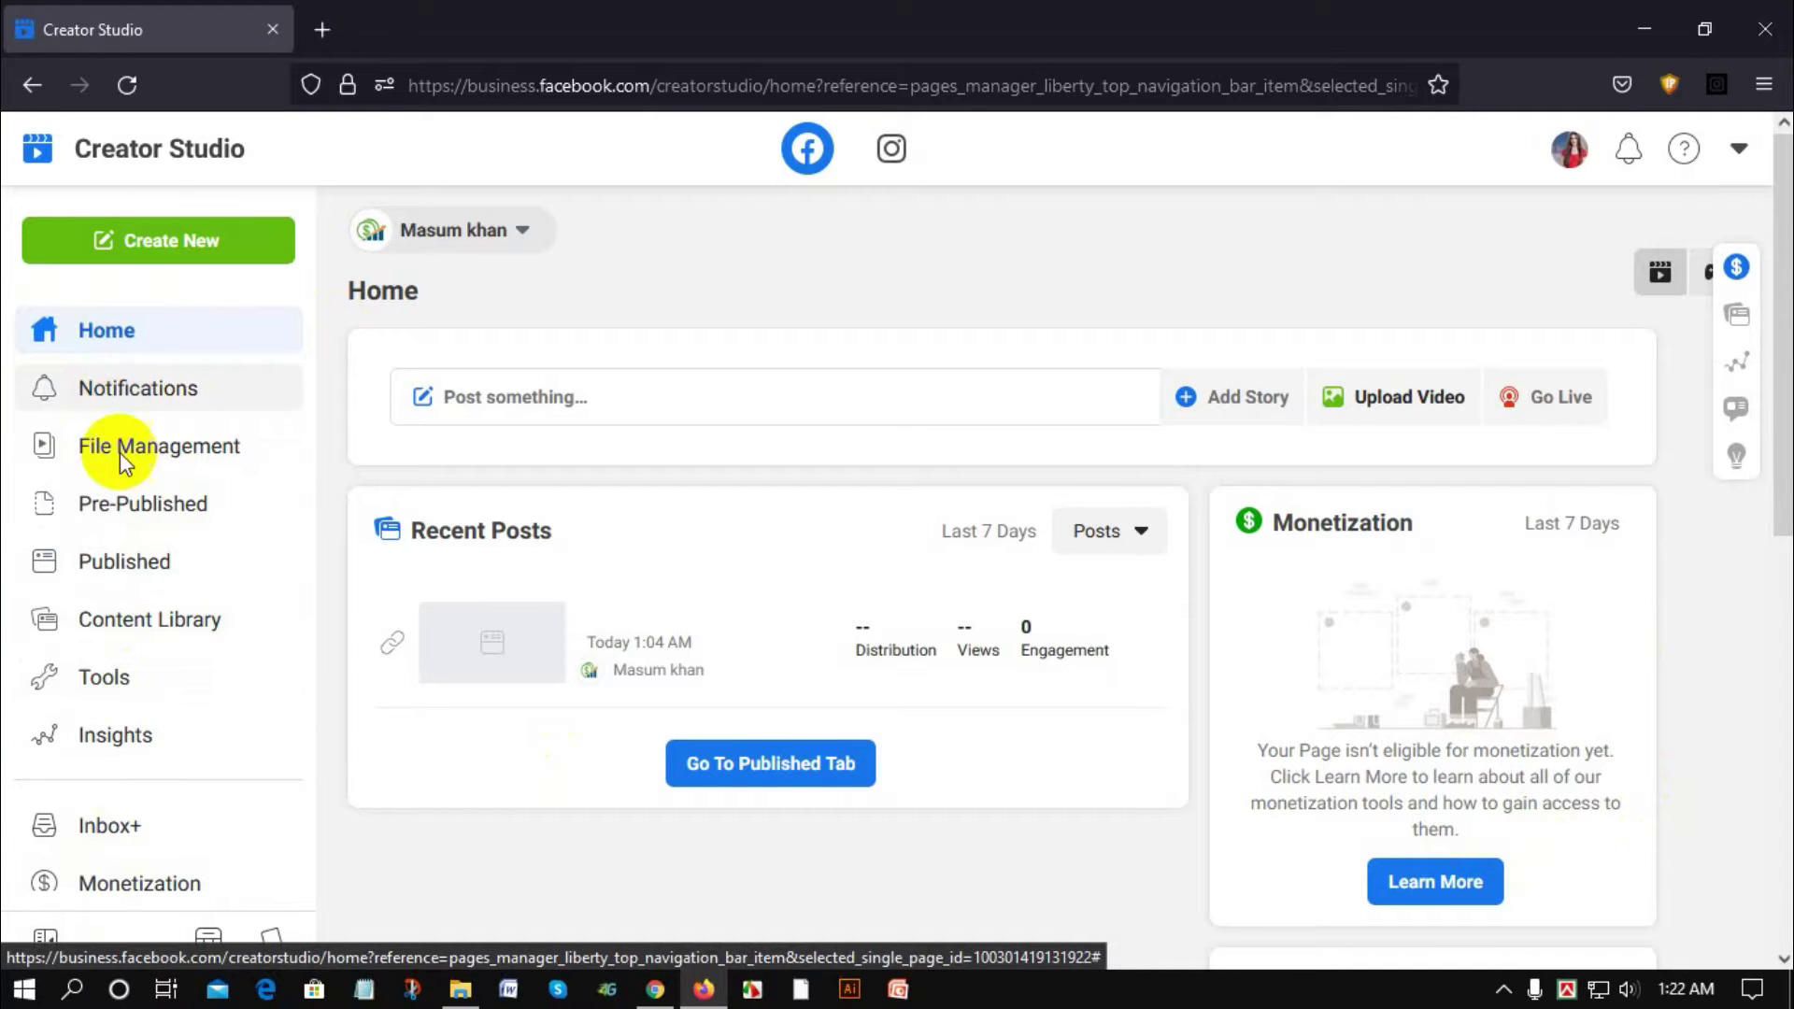
pyautogui.click(118, 343)
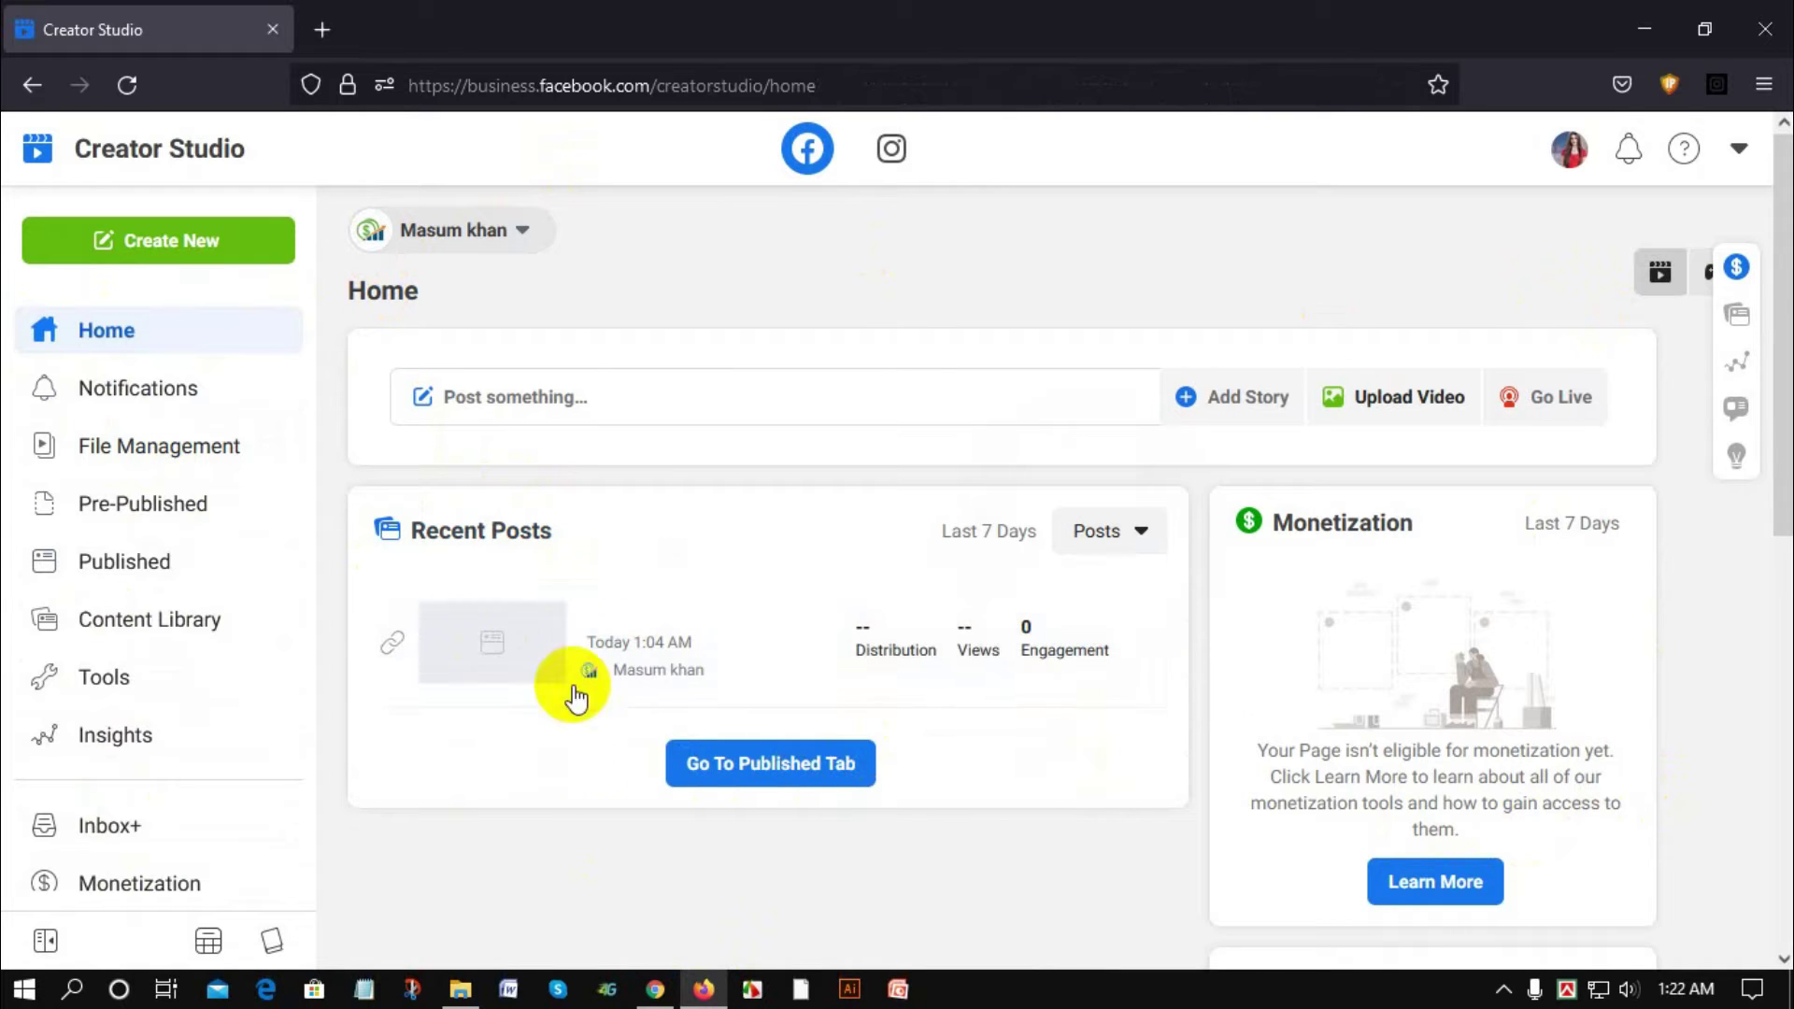
# Examine the Recent Posts summary on Home, including its distribution and engagement metrics and reporting period.
pyautogui.moveTo(927, 661)
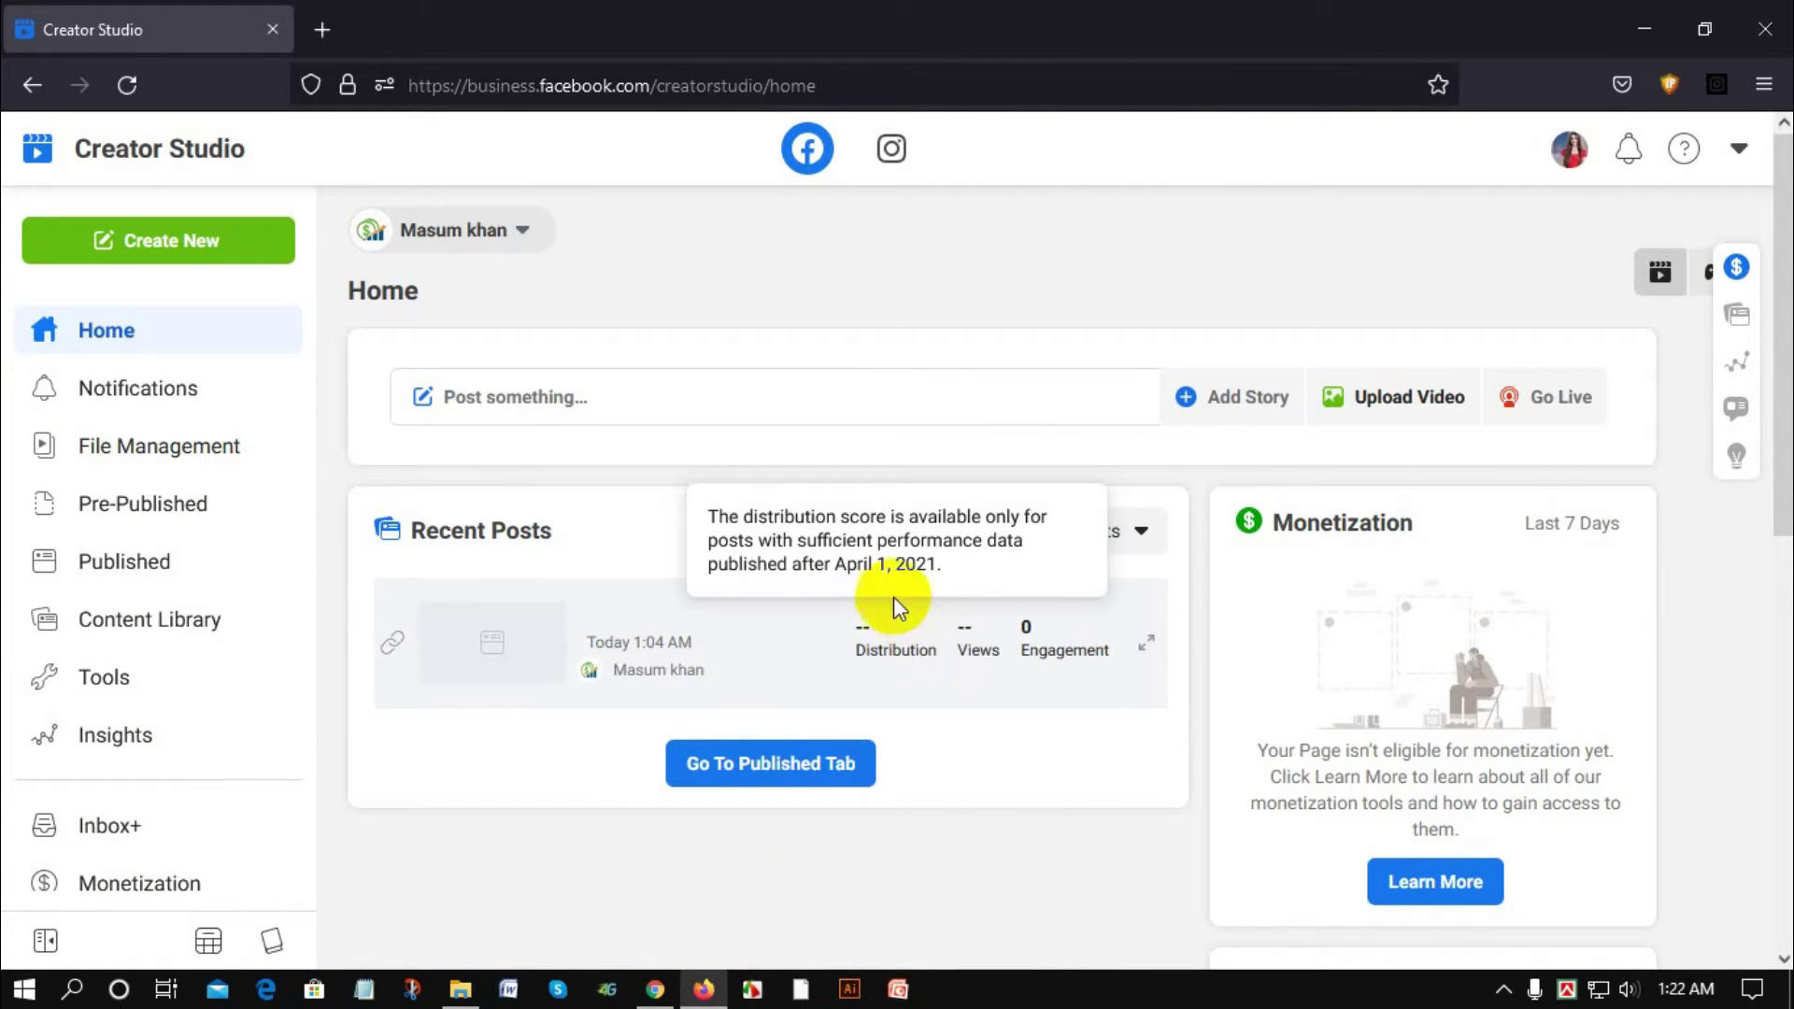
pyautogui.moveTo(1095, 666)
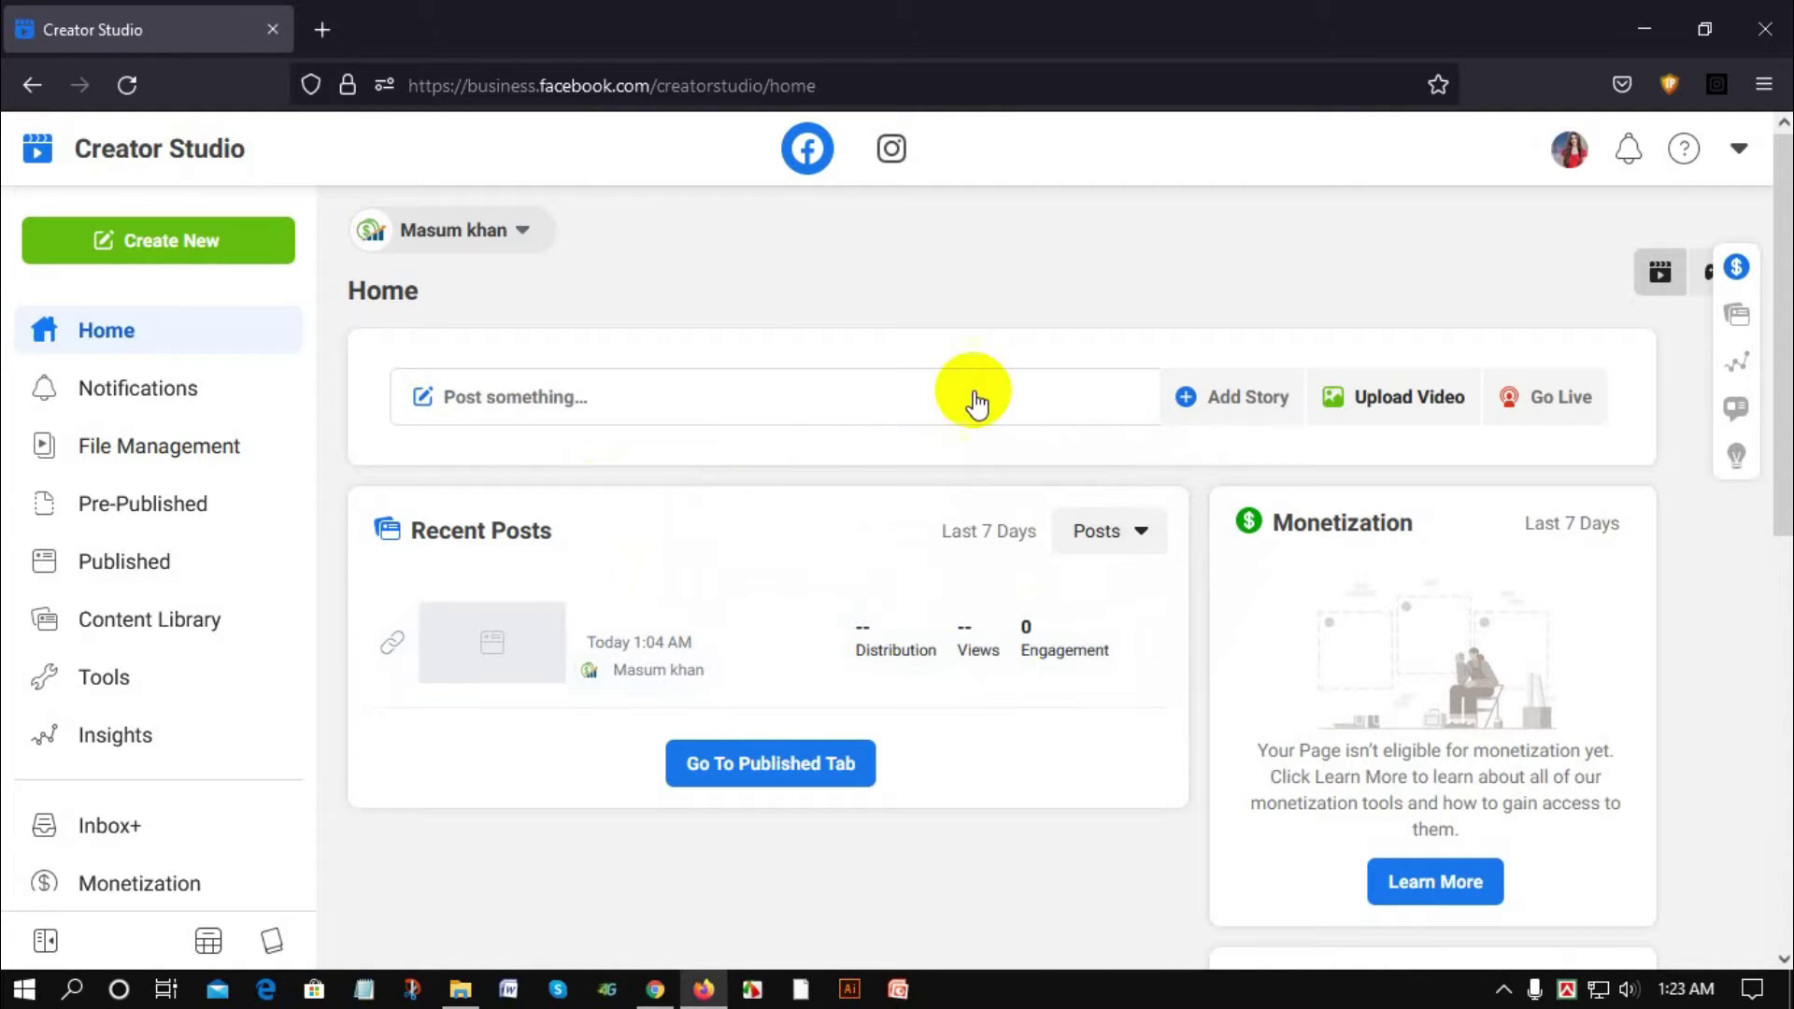
pyautogui.moveTo(938, 542); pyautogui.dragTo(1035, 532)
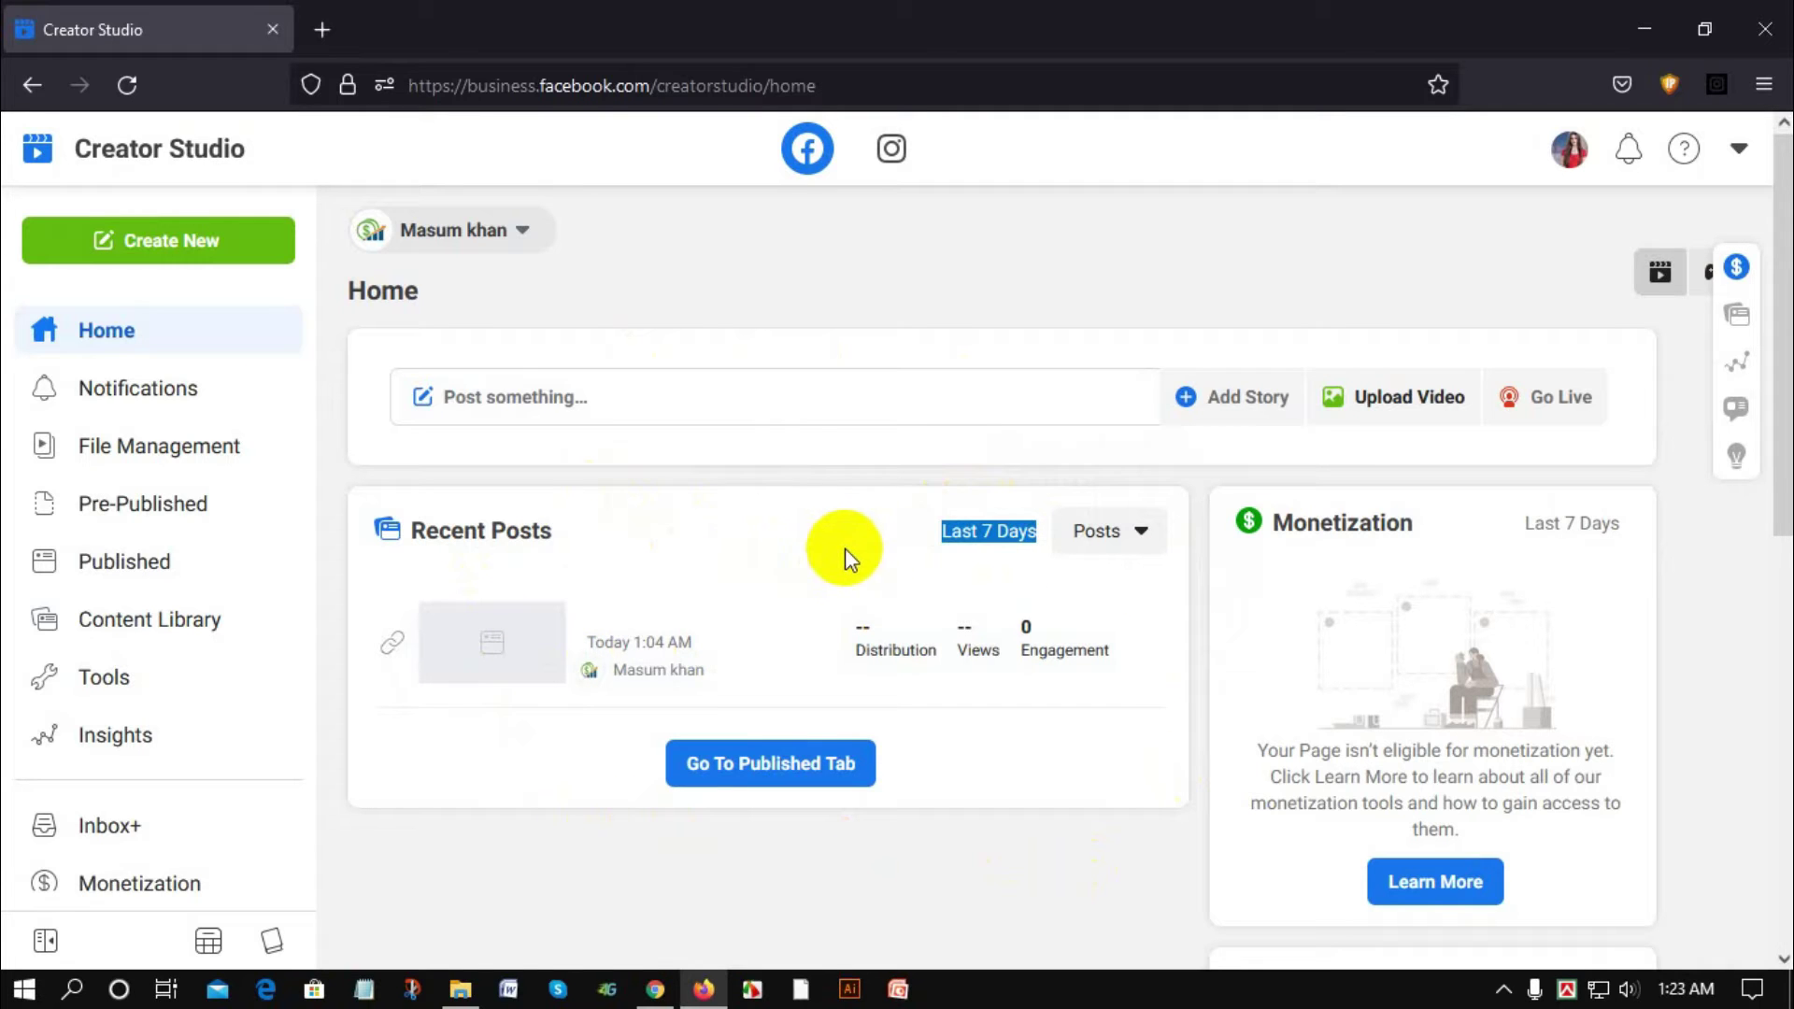
pyautogui.click(948, 537)
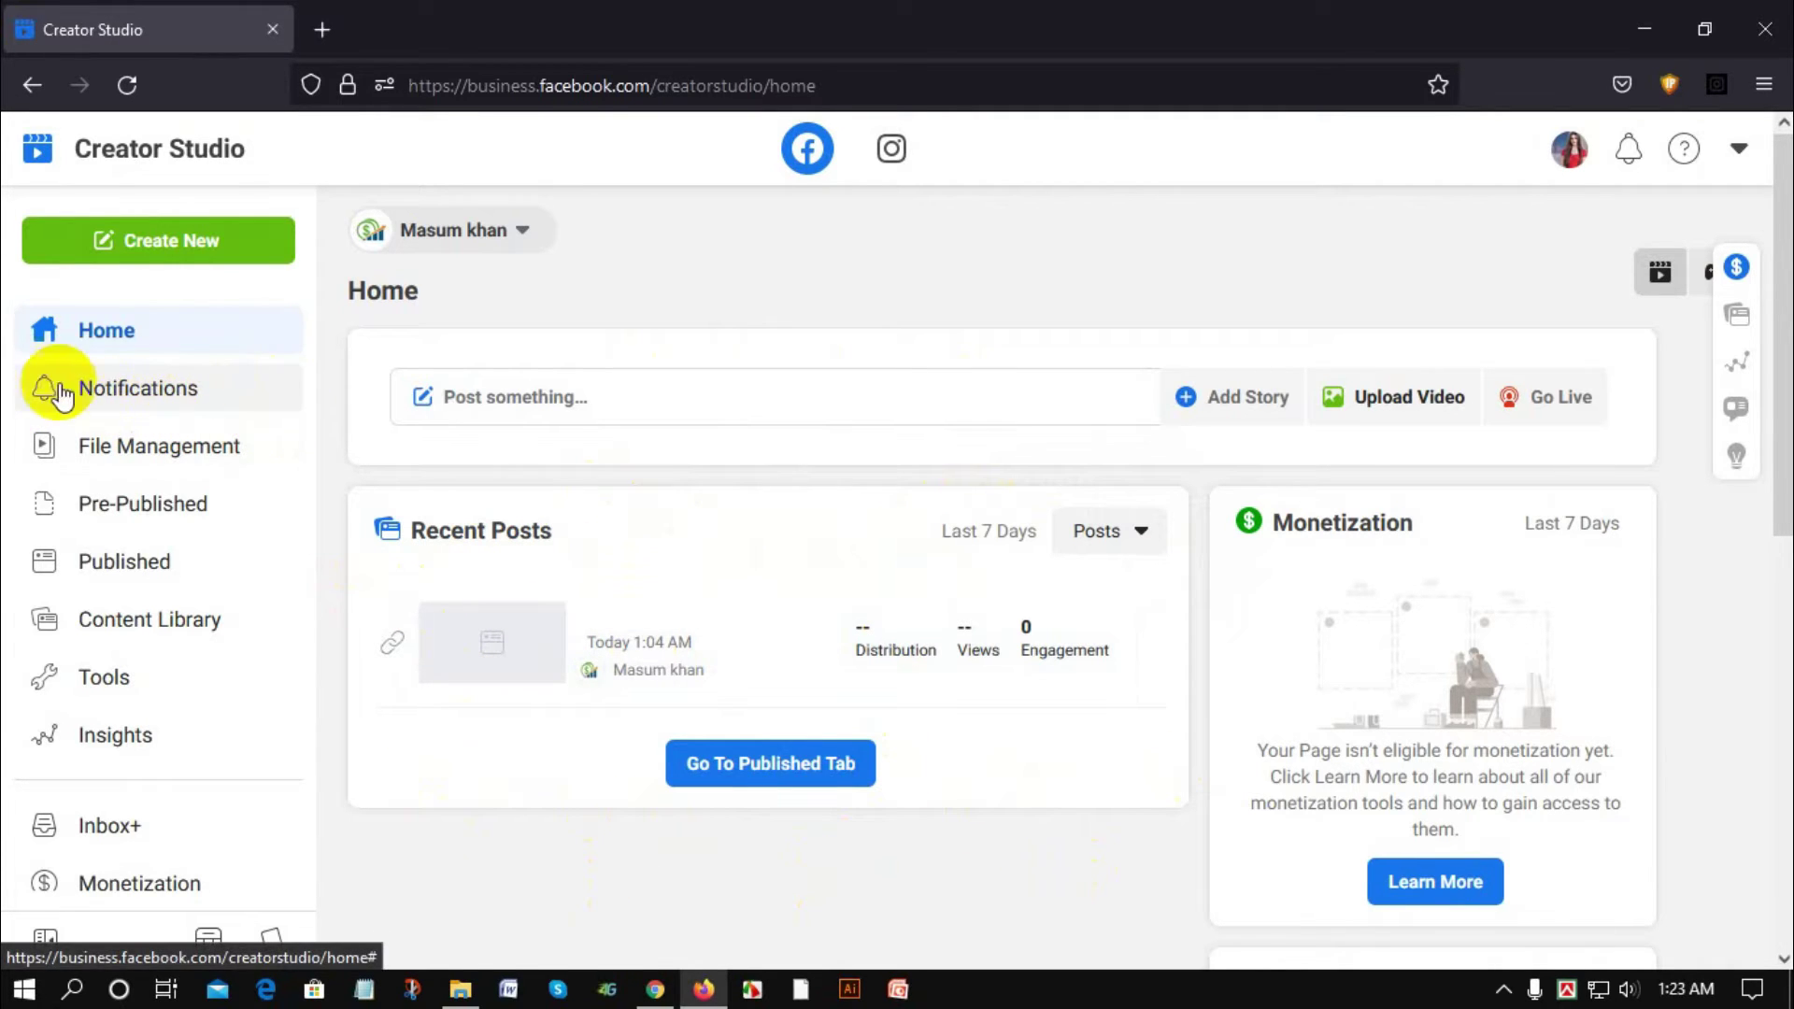
# View the Notifications alerts and the Your Assets area of File Management, dismissing the introduction about finding clips.
pyautogui.click(118, 396)
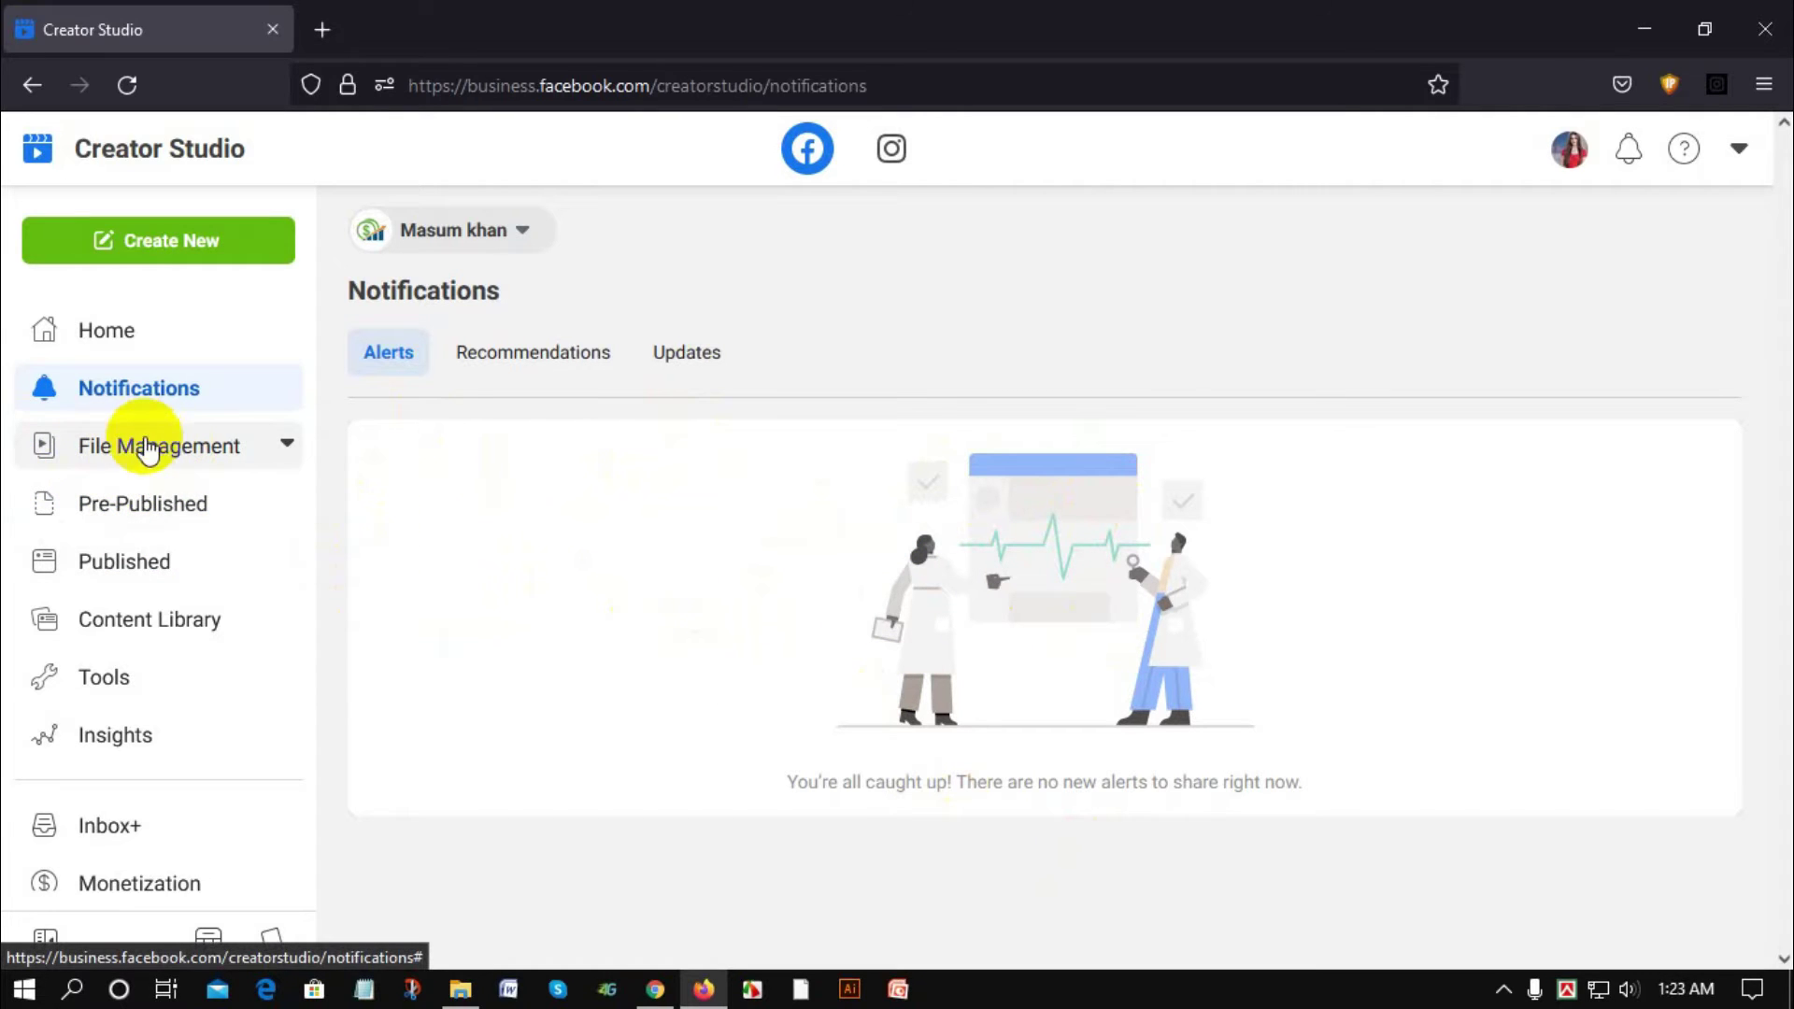
pyautogui.click(130, 456)
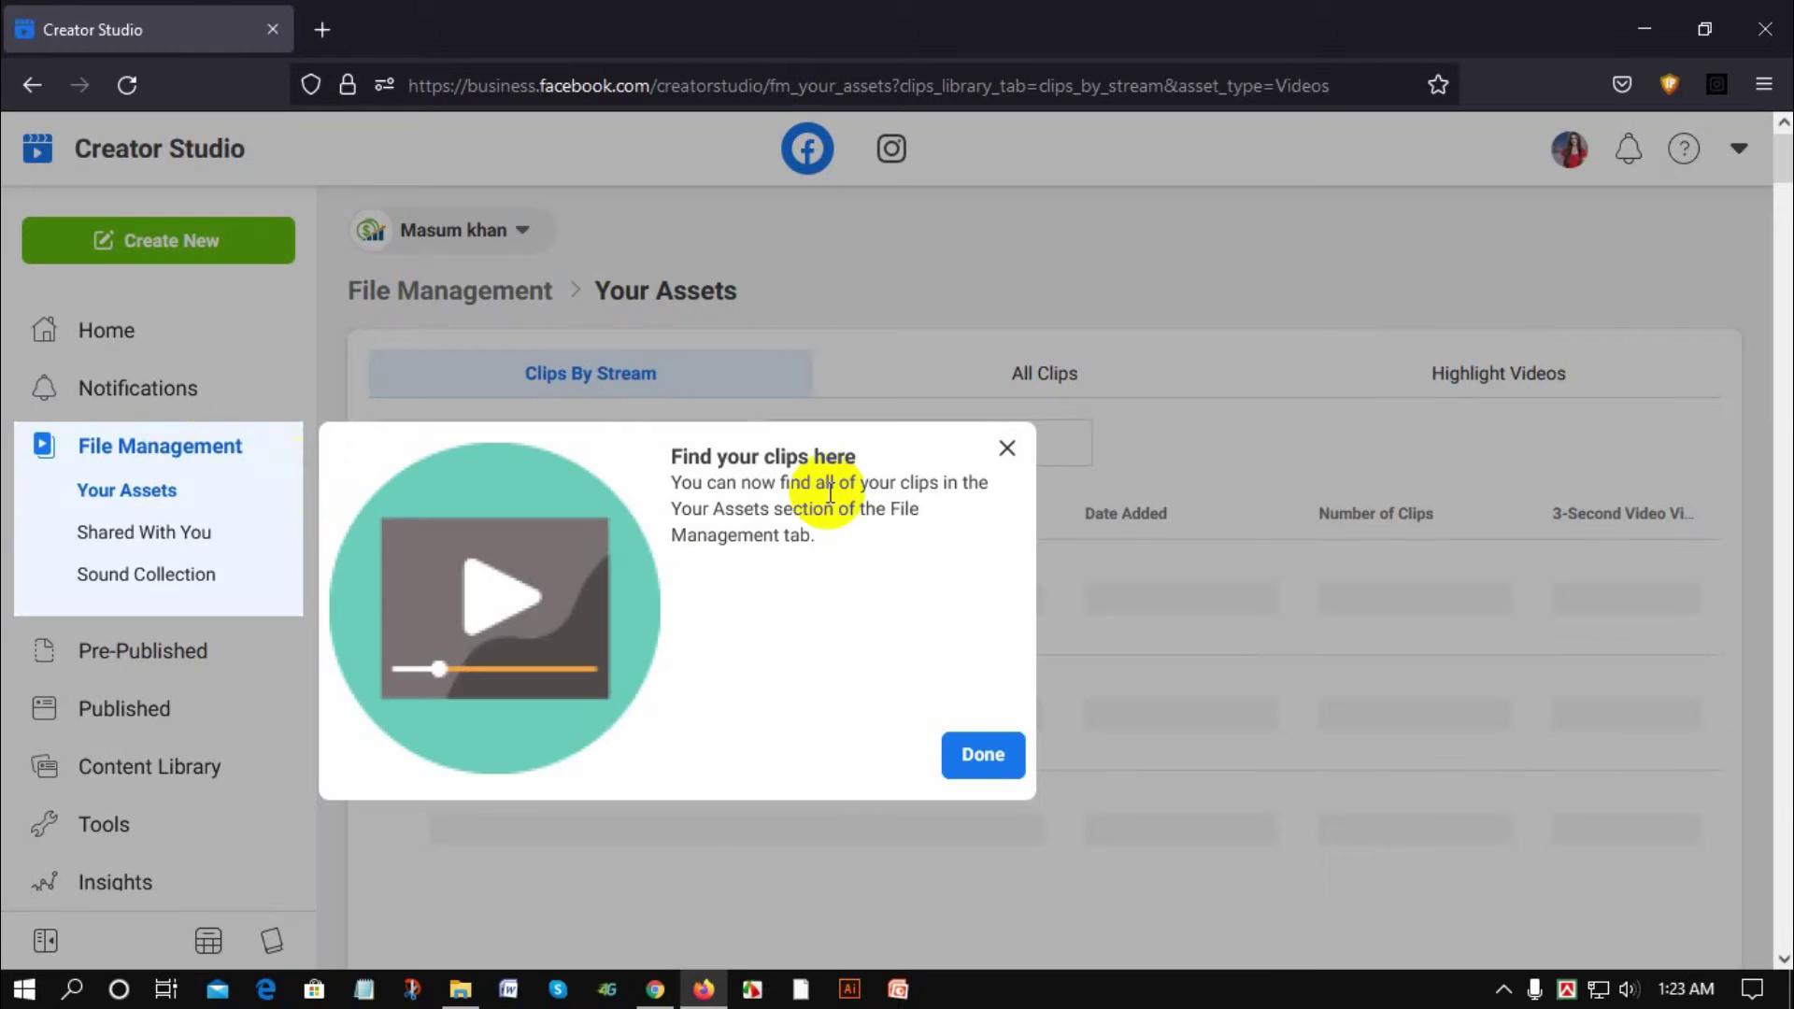
pyautogui.click(979, 755)
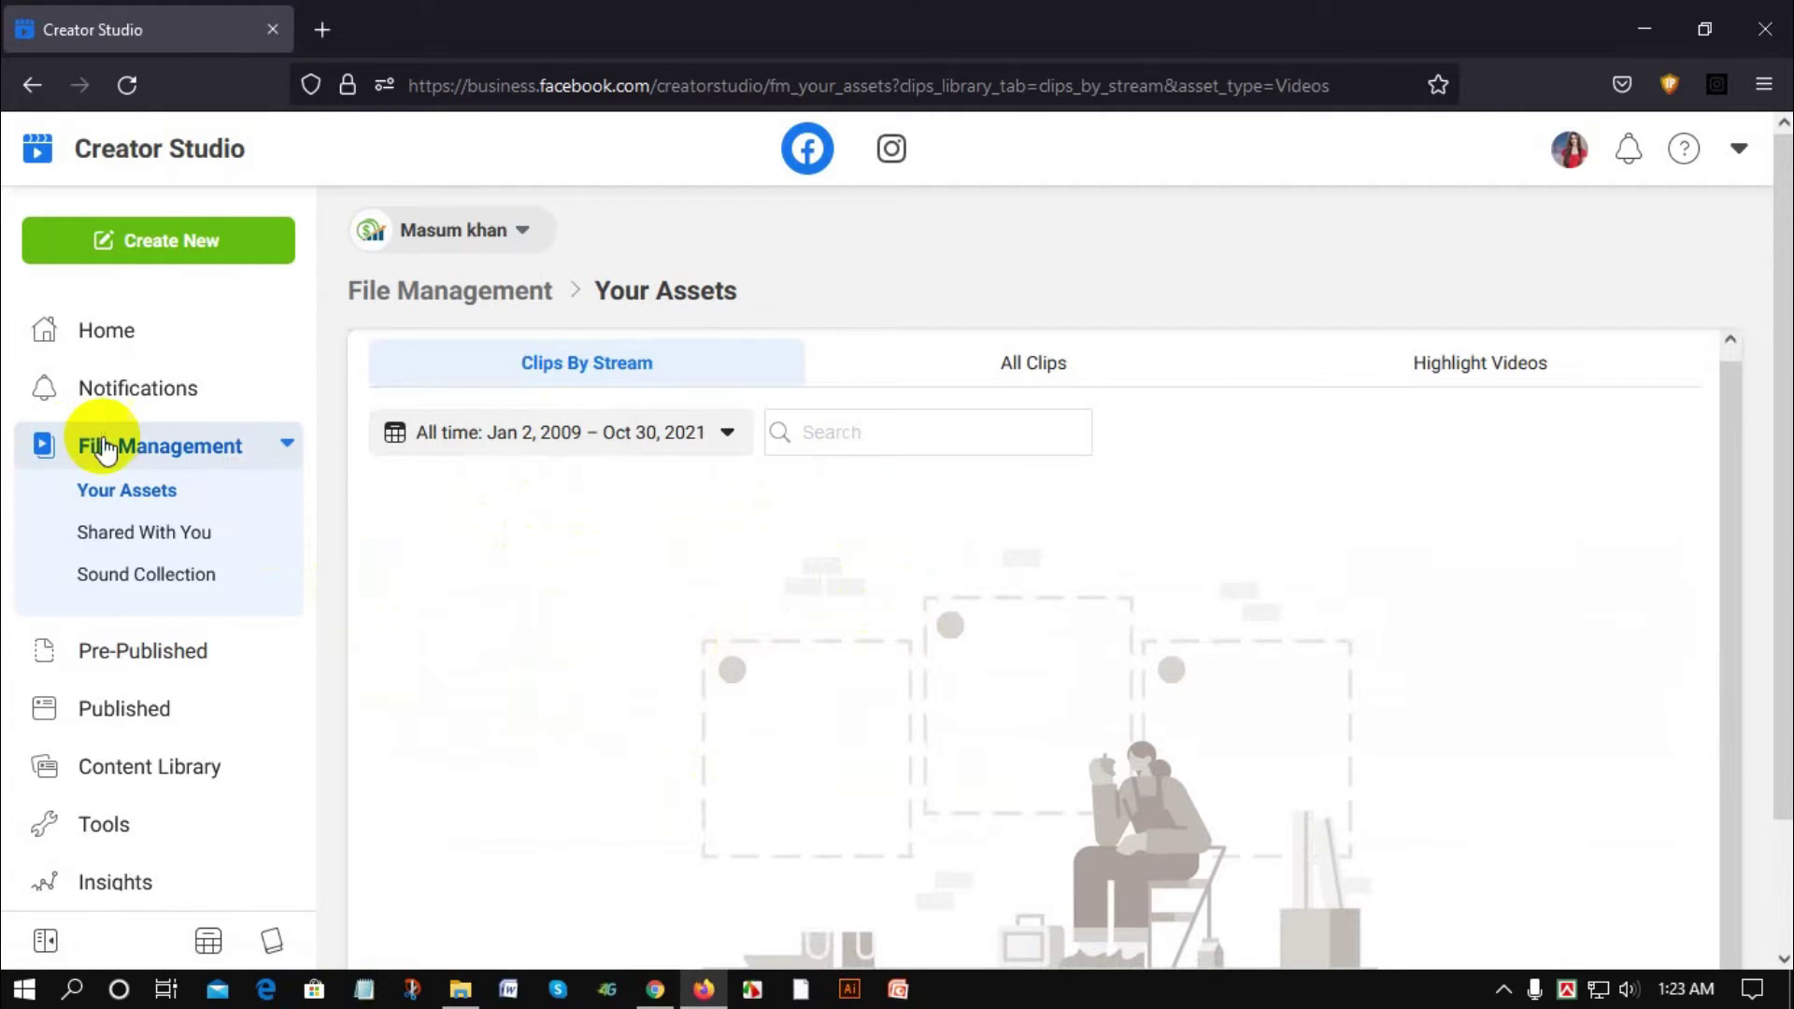
pyautogui.scroll(-3, 190, 472)
pyautogui.scroll(2, 190, 472)
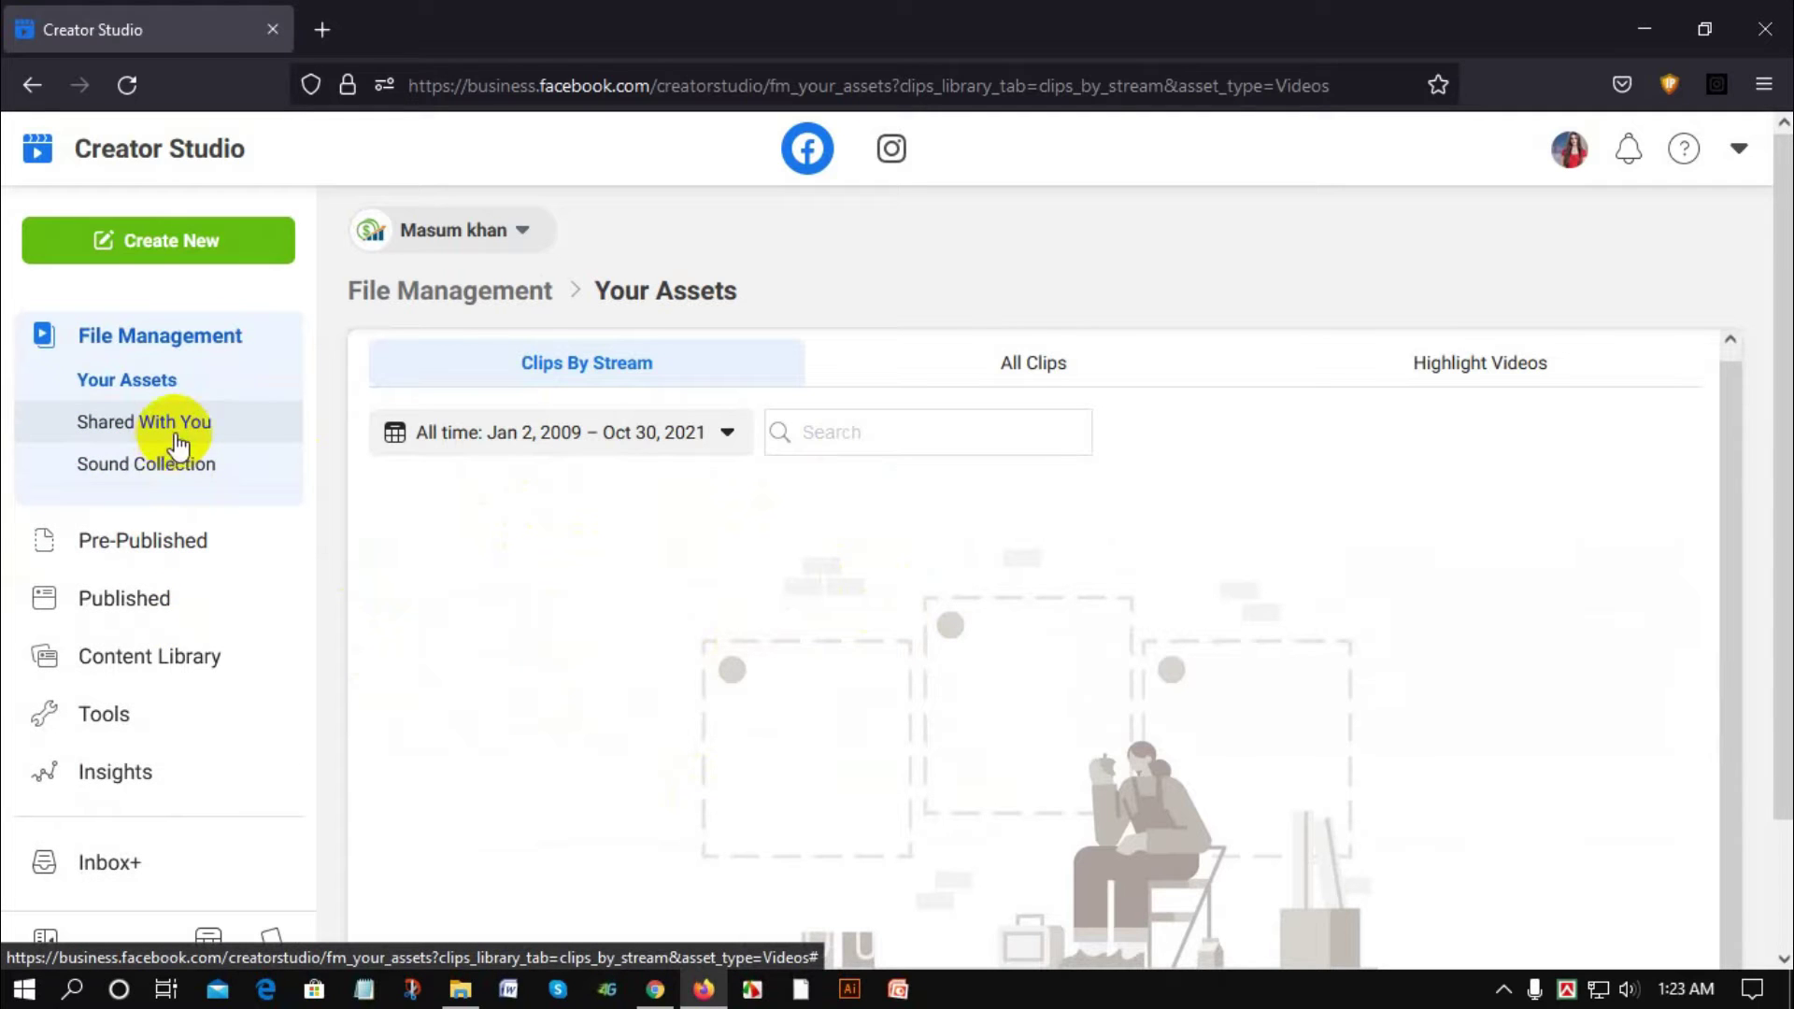
# Open the Sound Collection in File Management, browse its tracks, and briefly play and pause Kala Doriya.
pyautogui.click(145, 472)
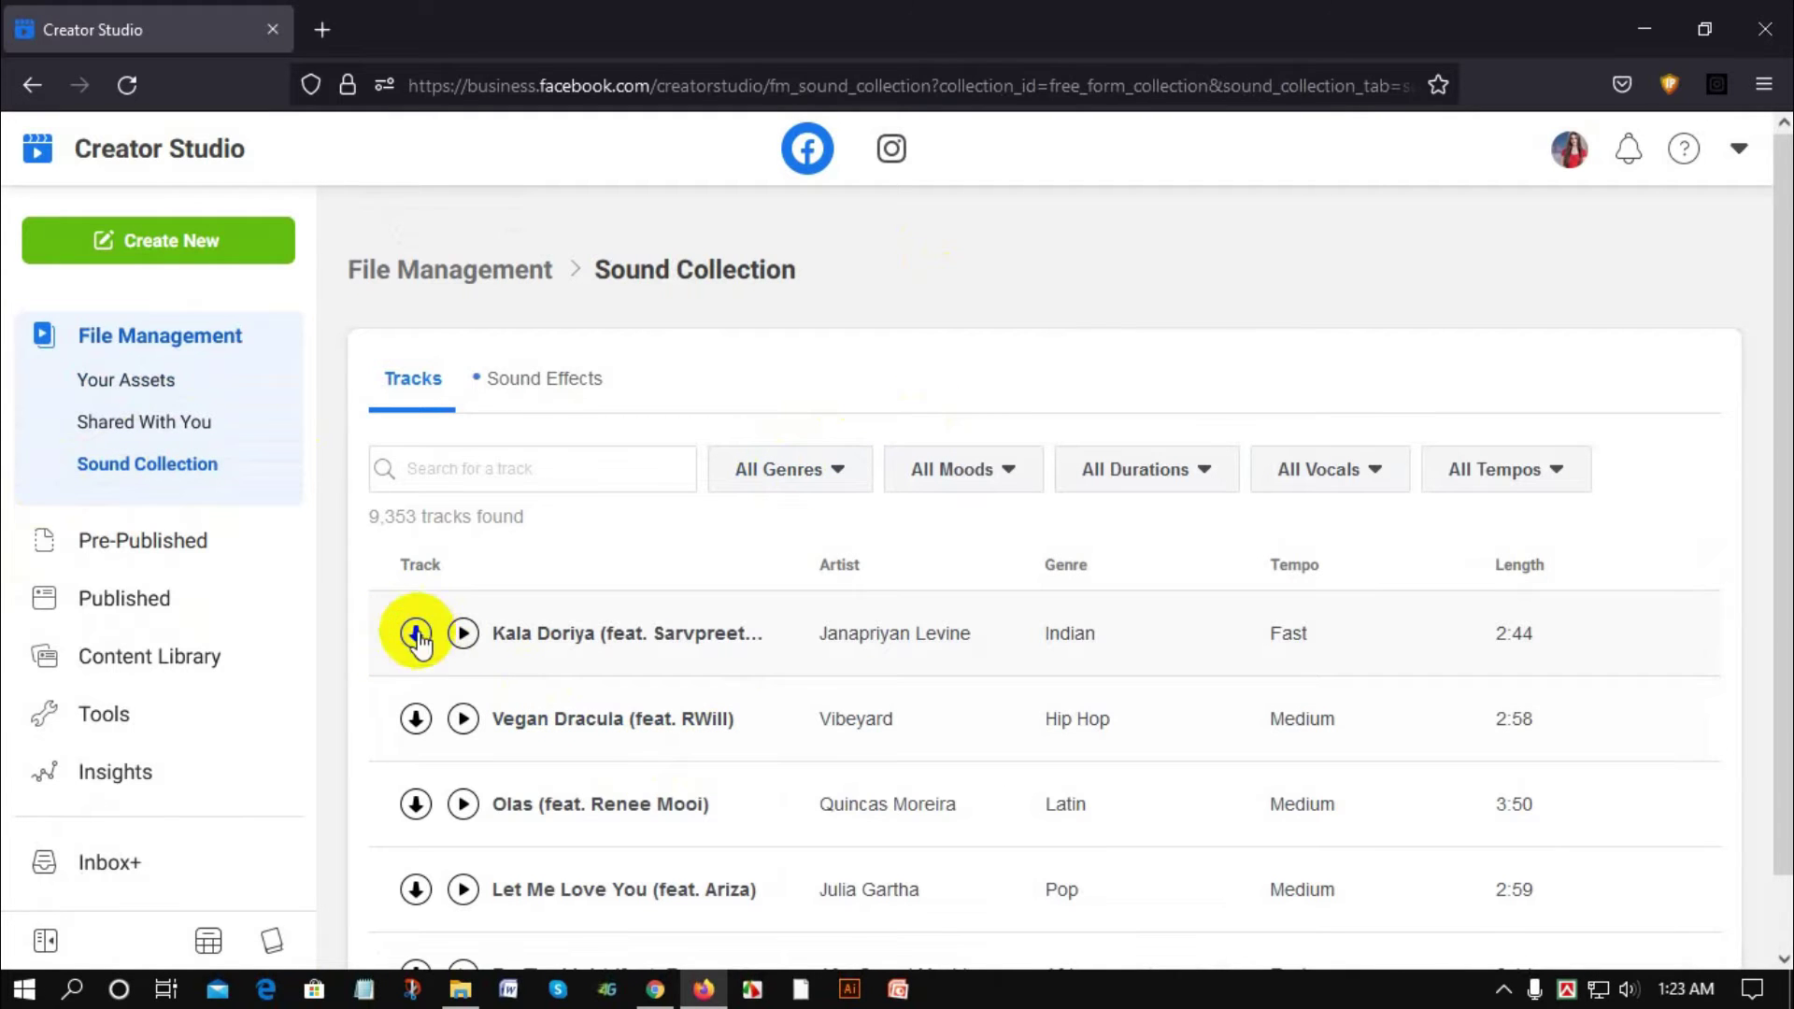
pyautogui.scroll(-3, 505, 645)
pyautogui.scroll(3, 461, 660)
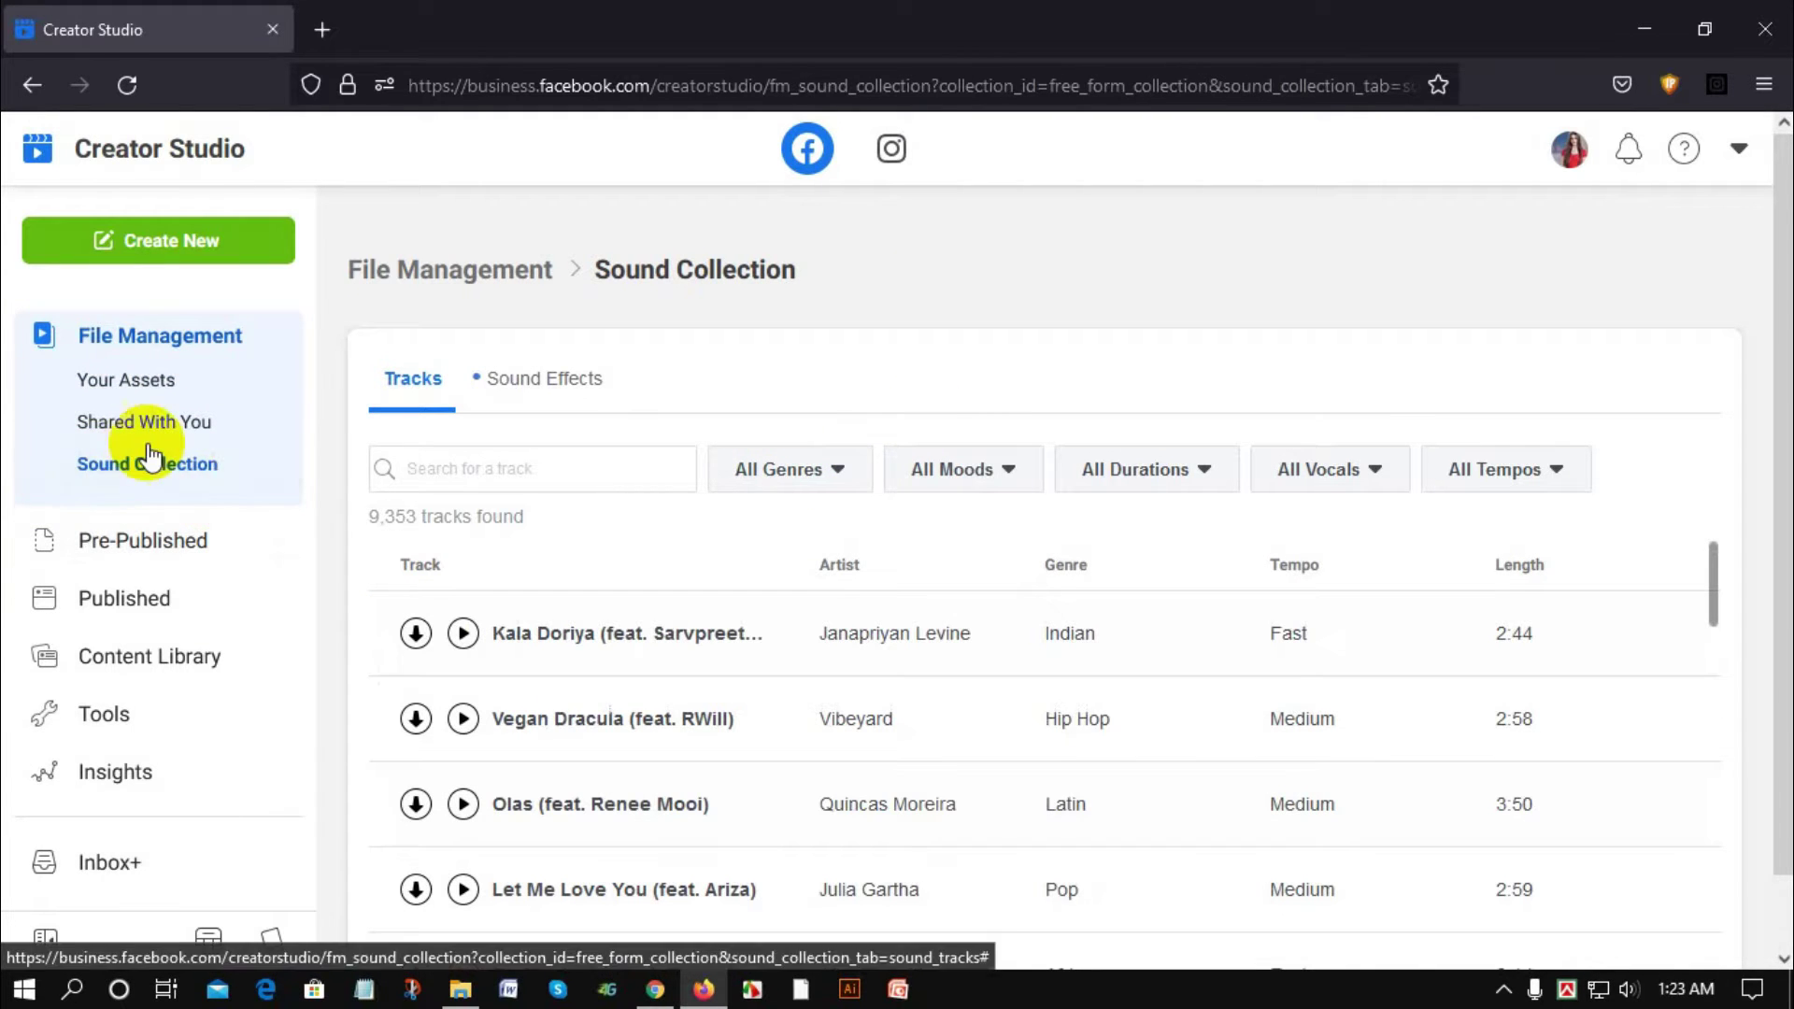
pyautogui.scroll(2, 149, 458)
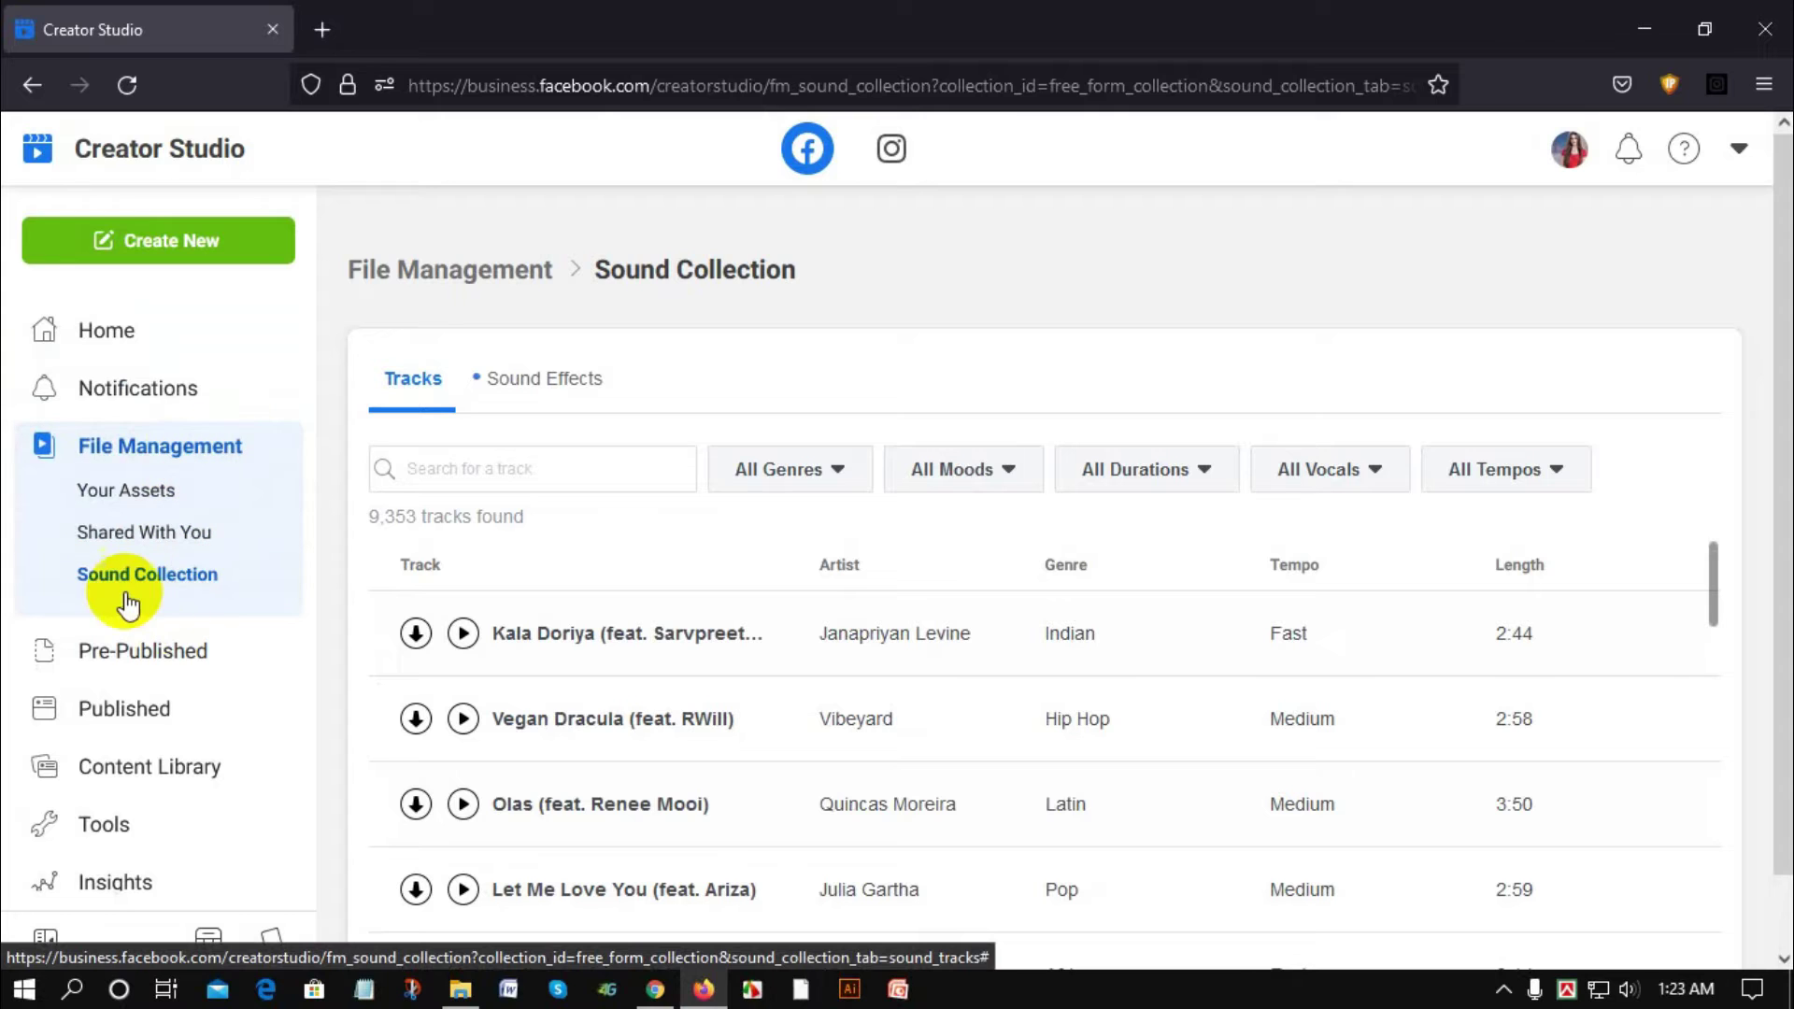
pyautogui.click(466, 643)
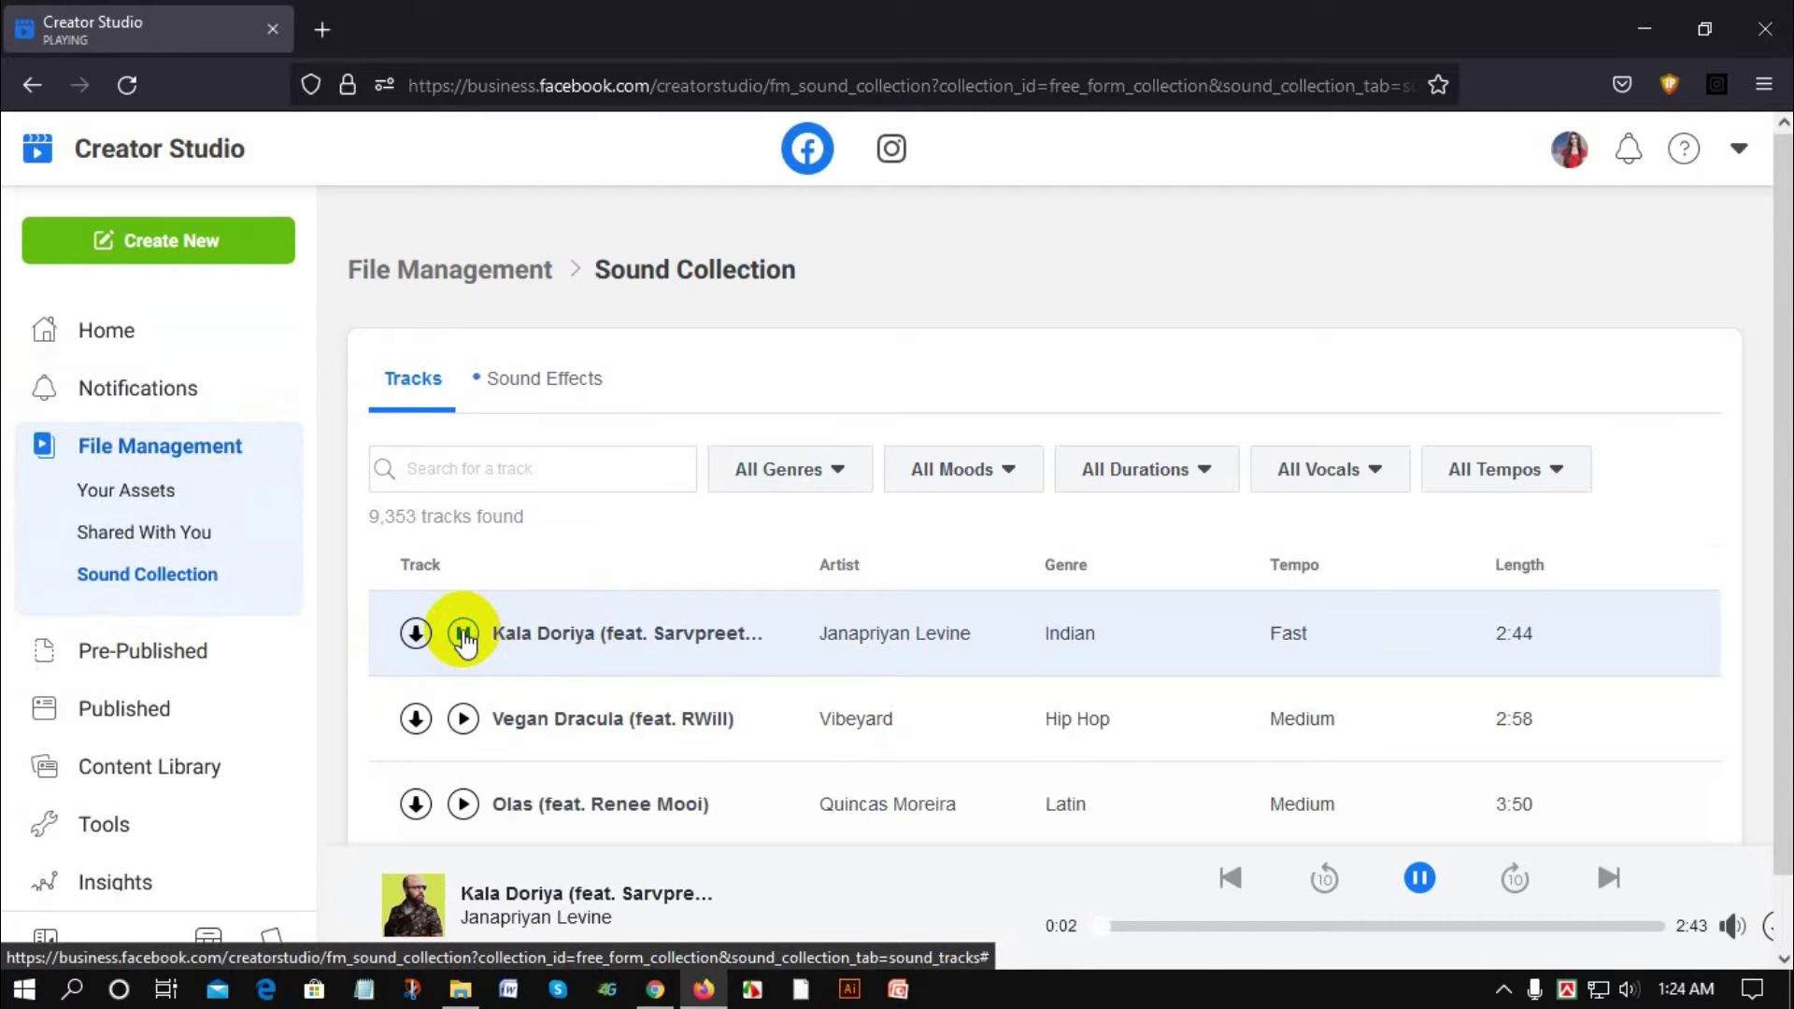
pyautogui.click(465, 639)
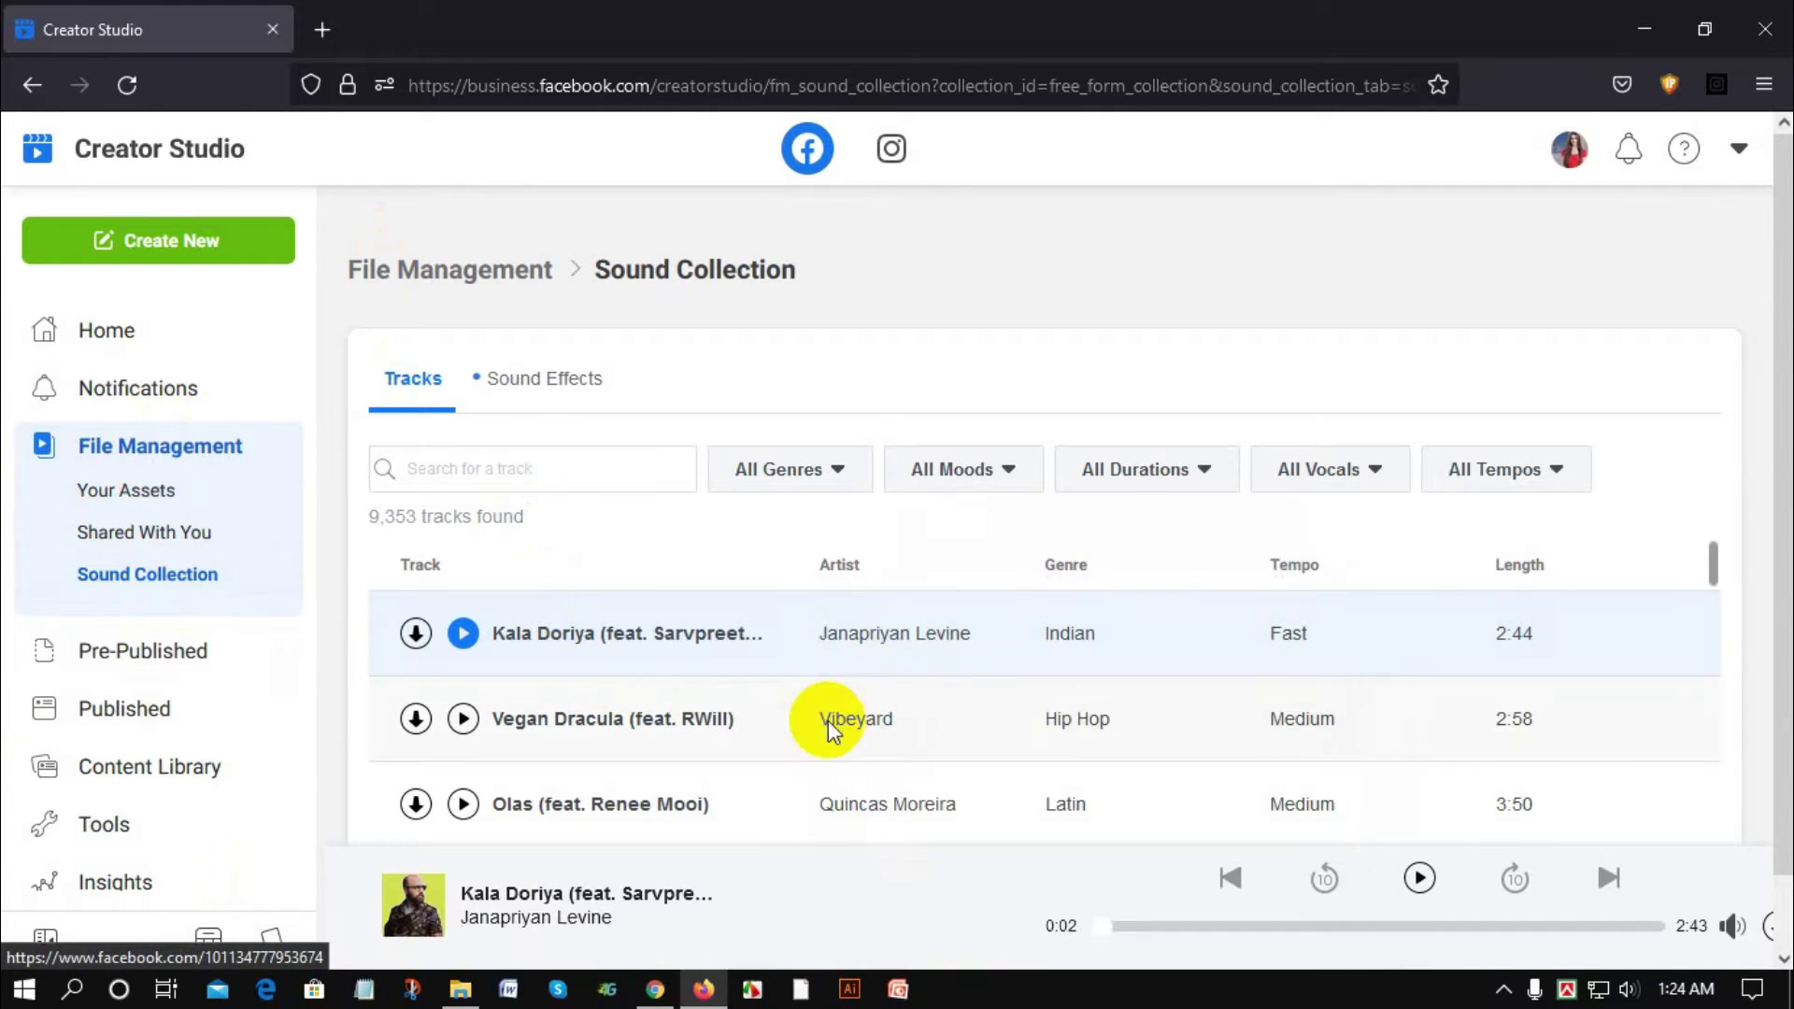
# View the Pre-Published section's scheduled posts for all types, Videos and Live Videos.
pyautogui.scroll(-2, 177, 542)
pyautogui.click(180, 540)
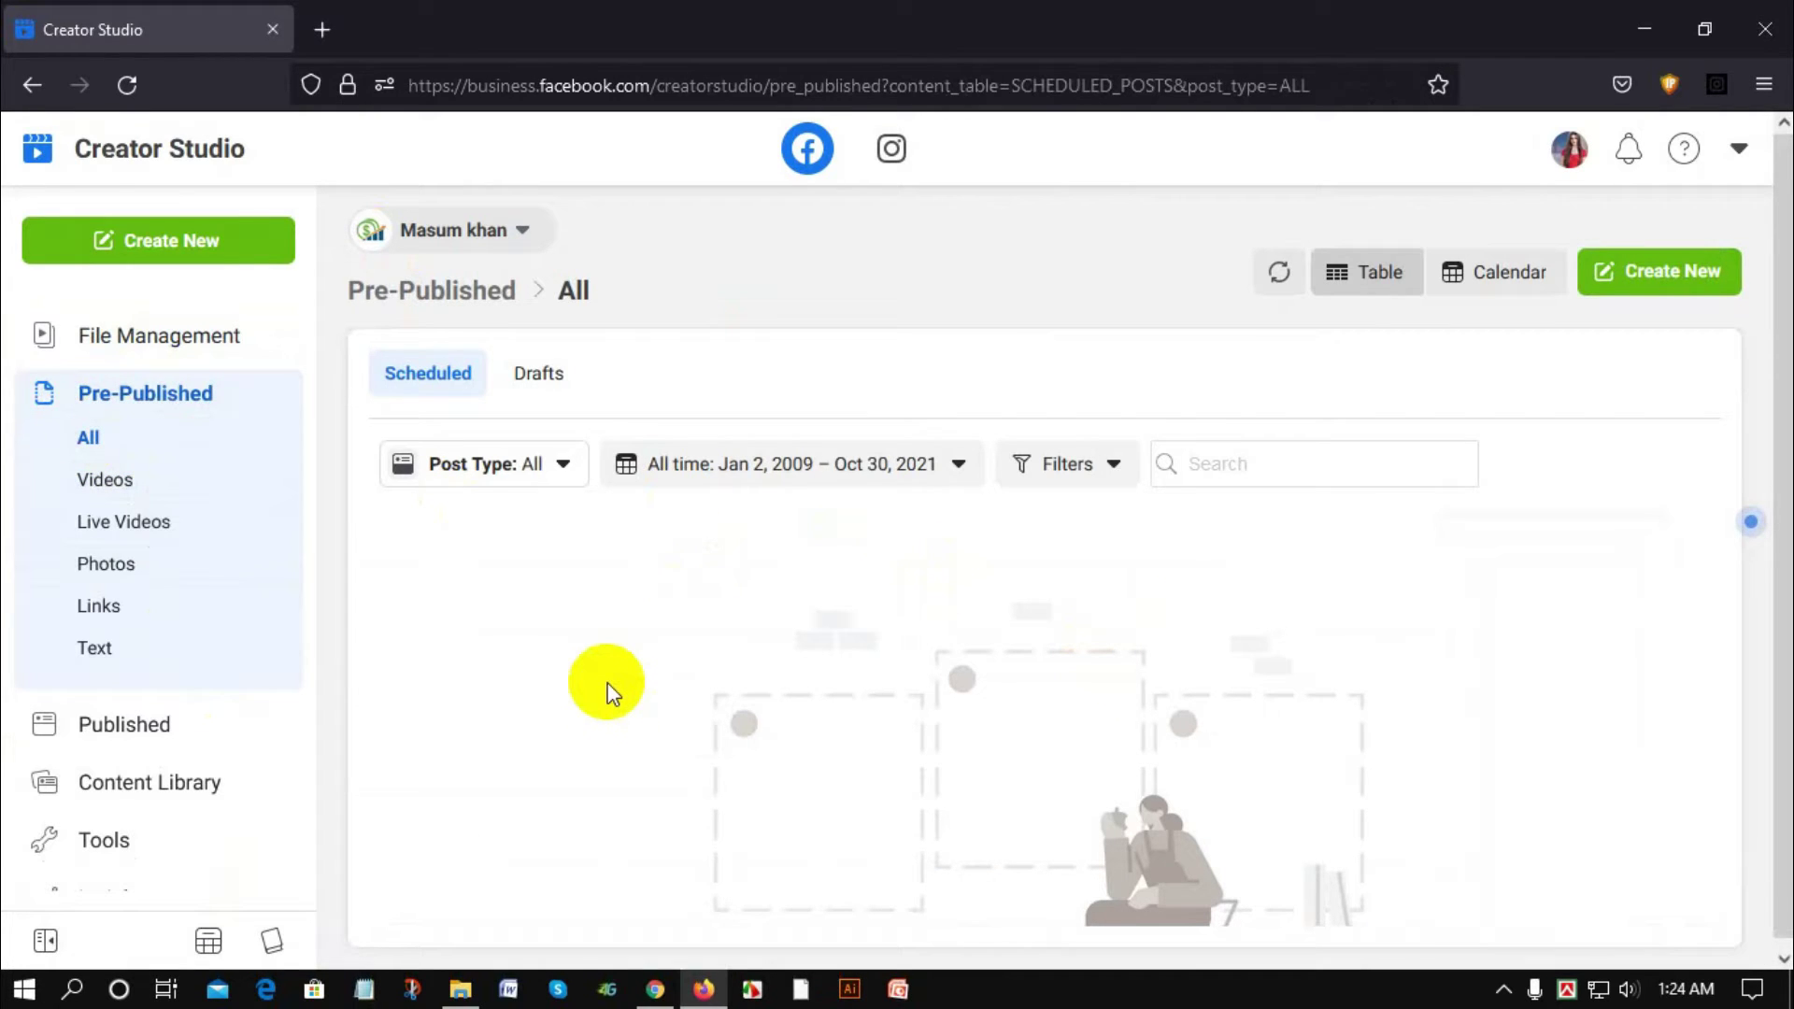
pyautogui.click(114, 479)
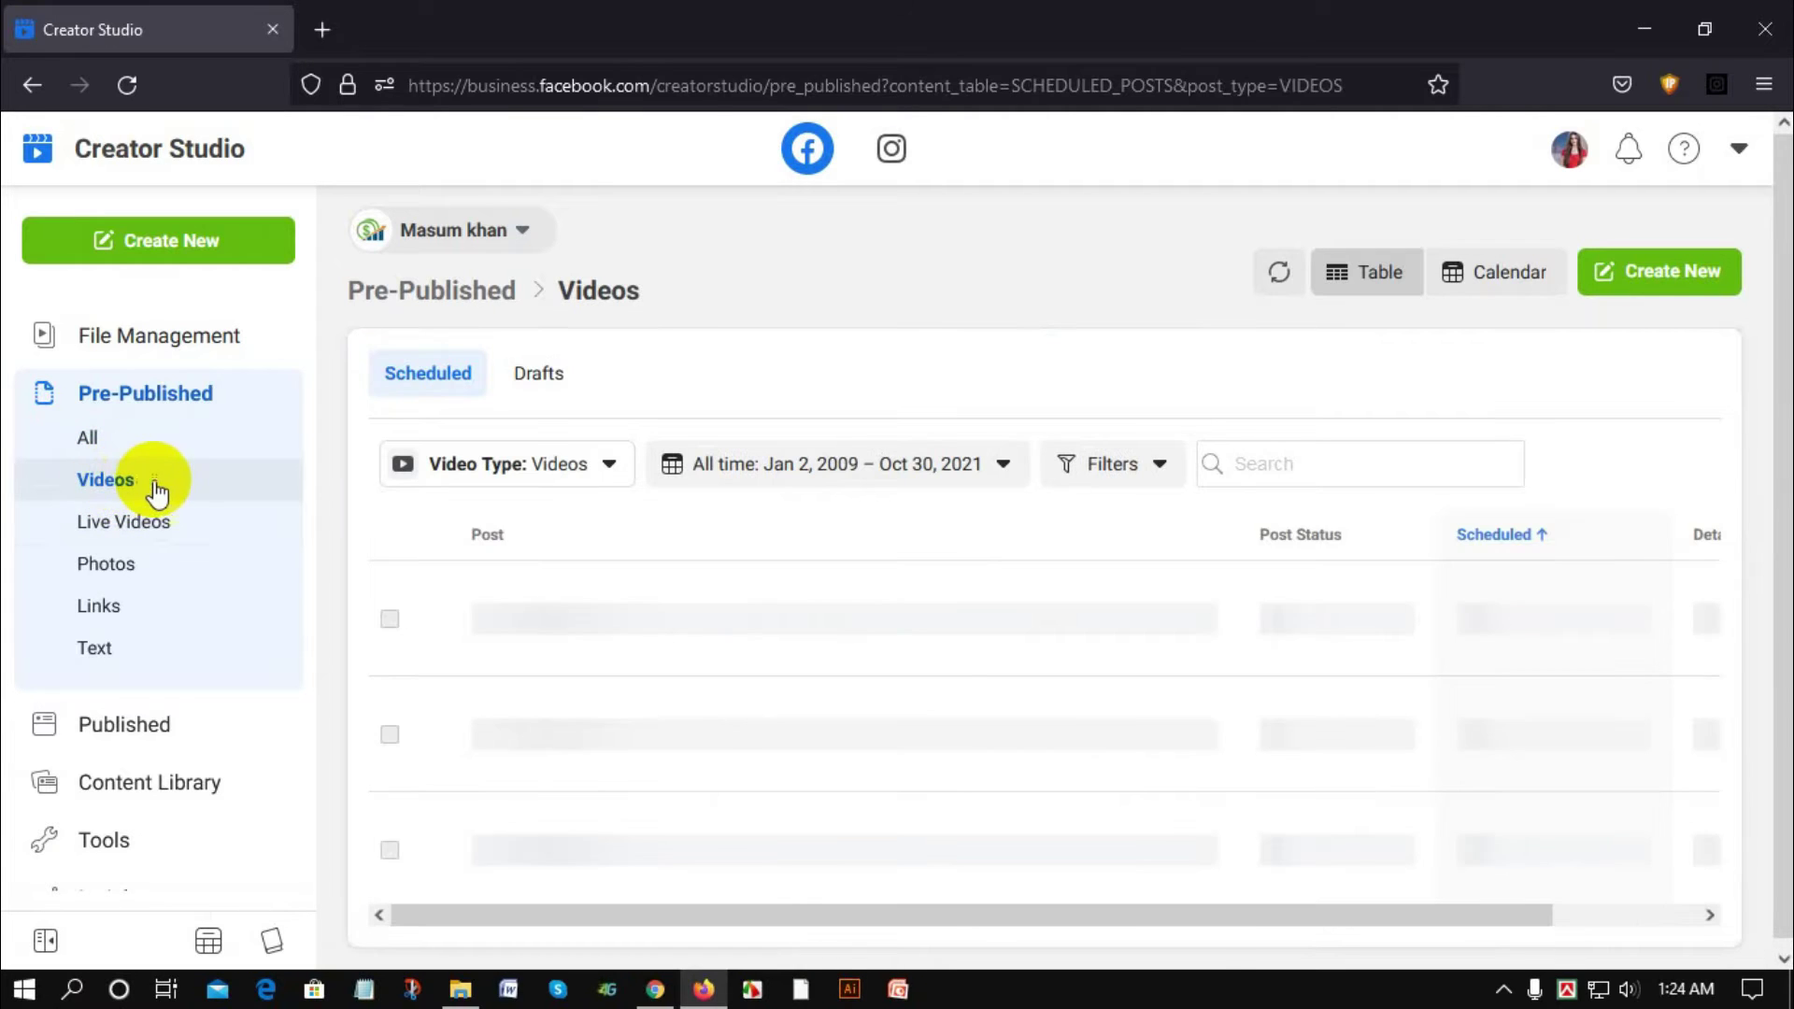
pyautogui.click(139, 529)
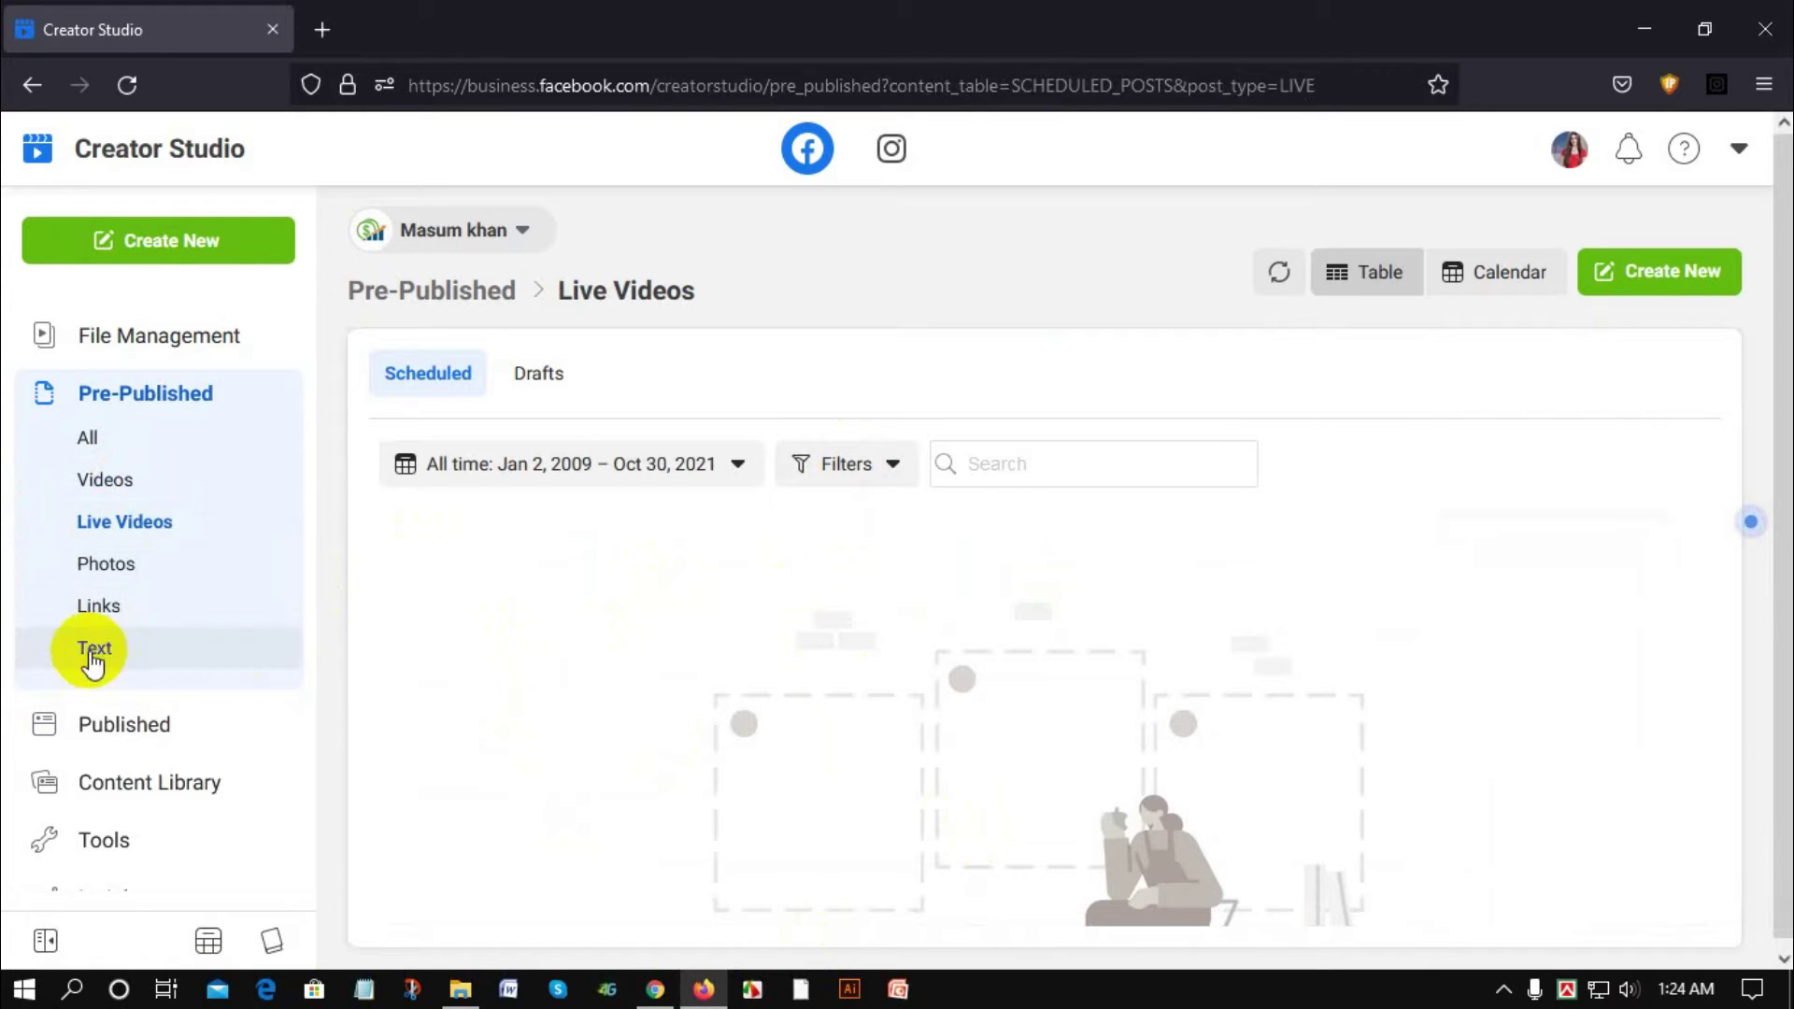
# Open the Published section showing all posts and look over its post type categories.
pyautogui.scroll(-3, 138, 560)
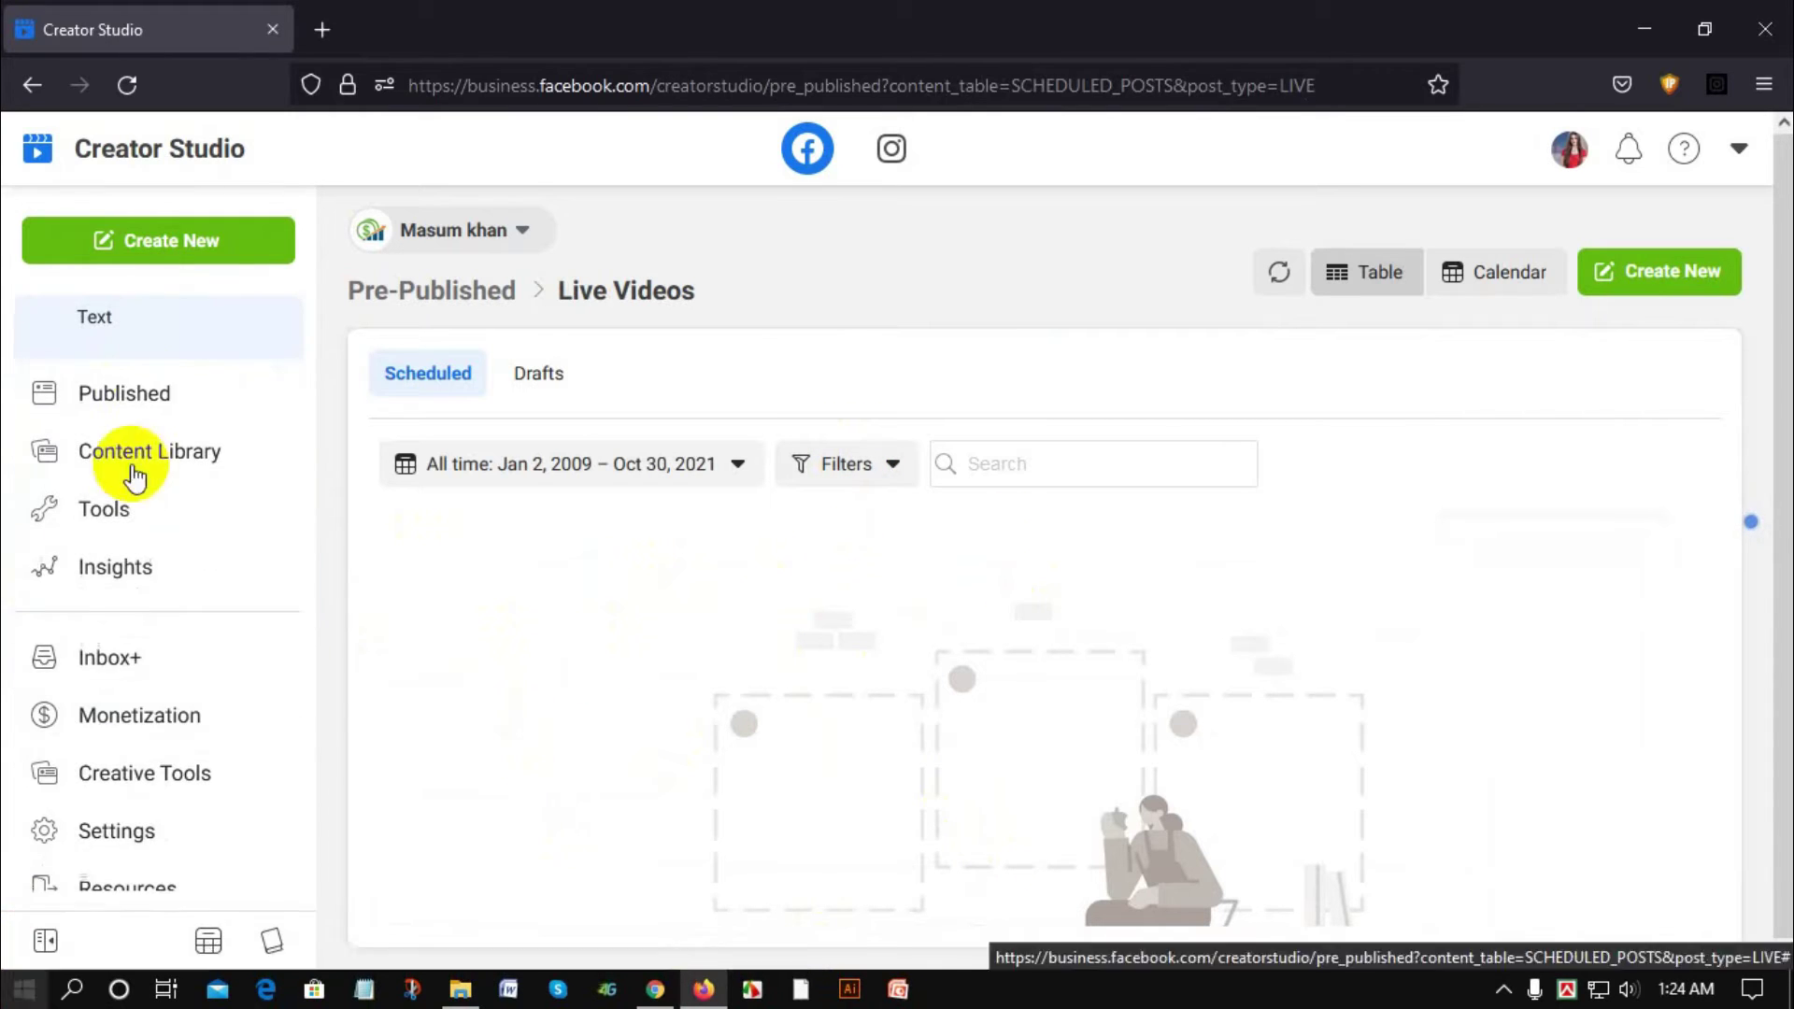
pyautogui.click(131, 392)
pyautogui.scroll(3, 164, 551)
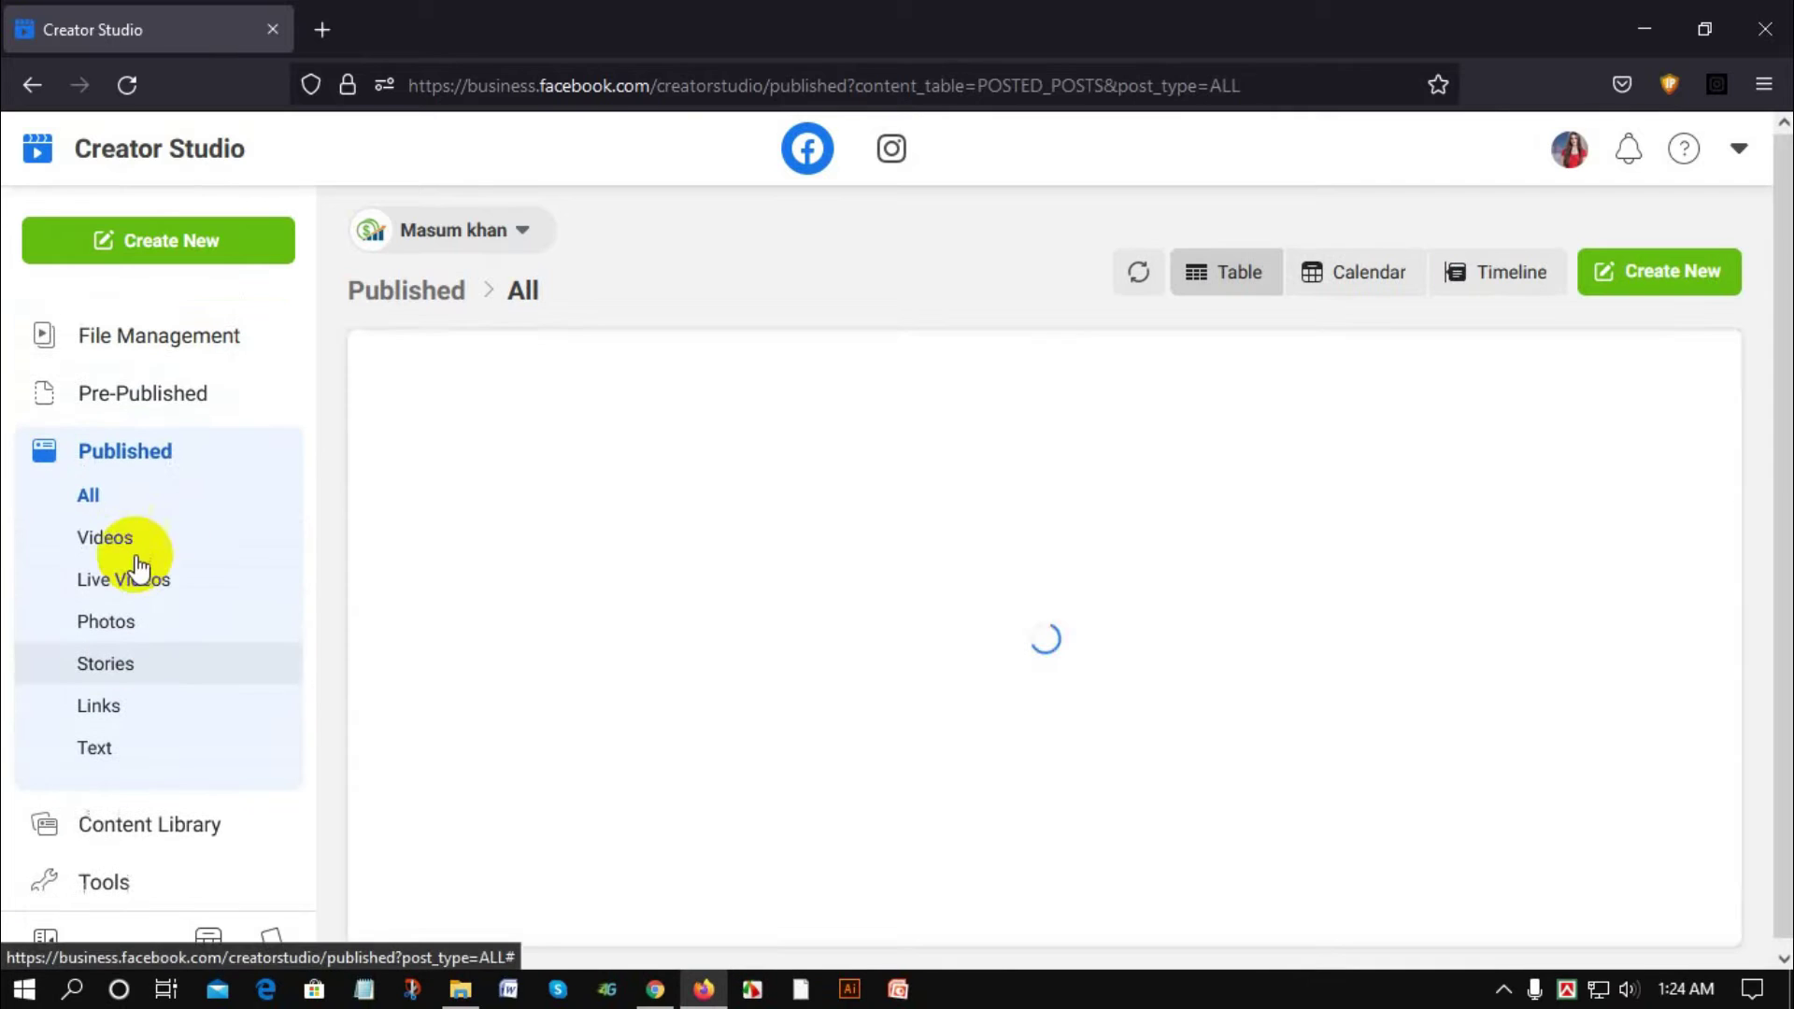
pyautogui.scroll(1, 112, 607)
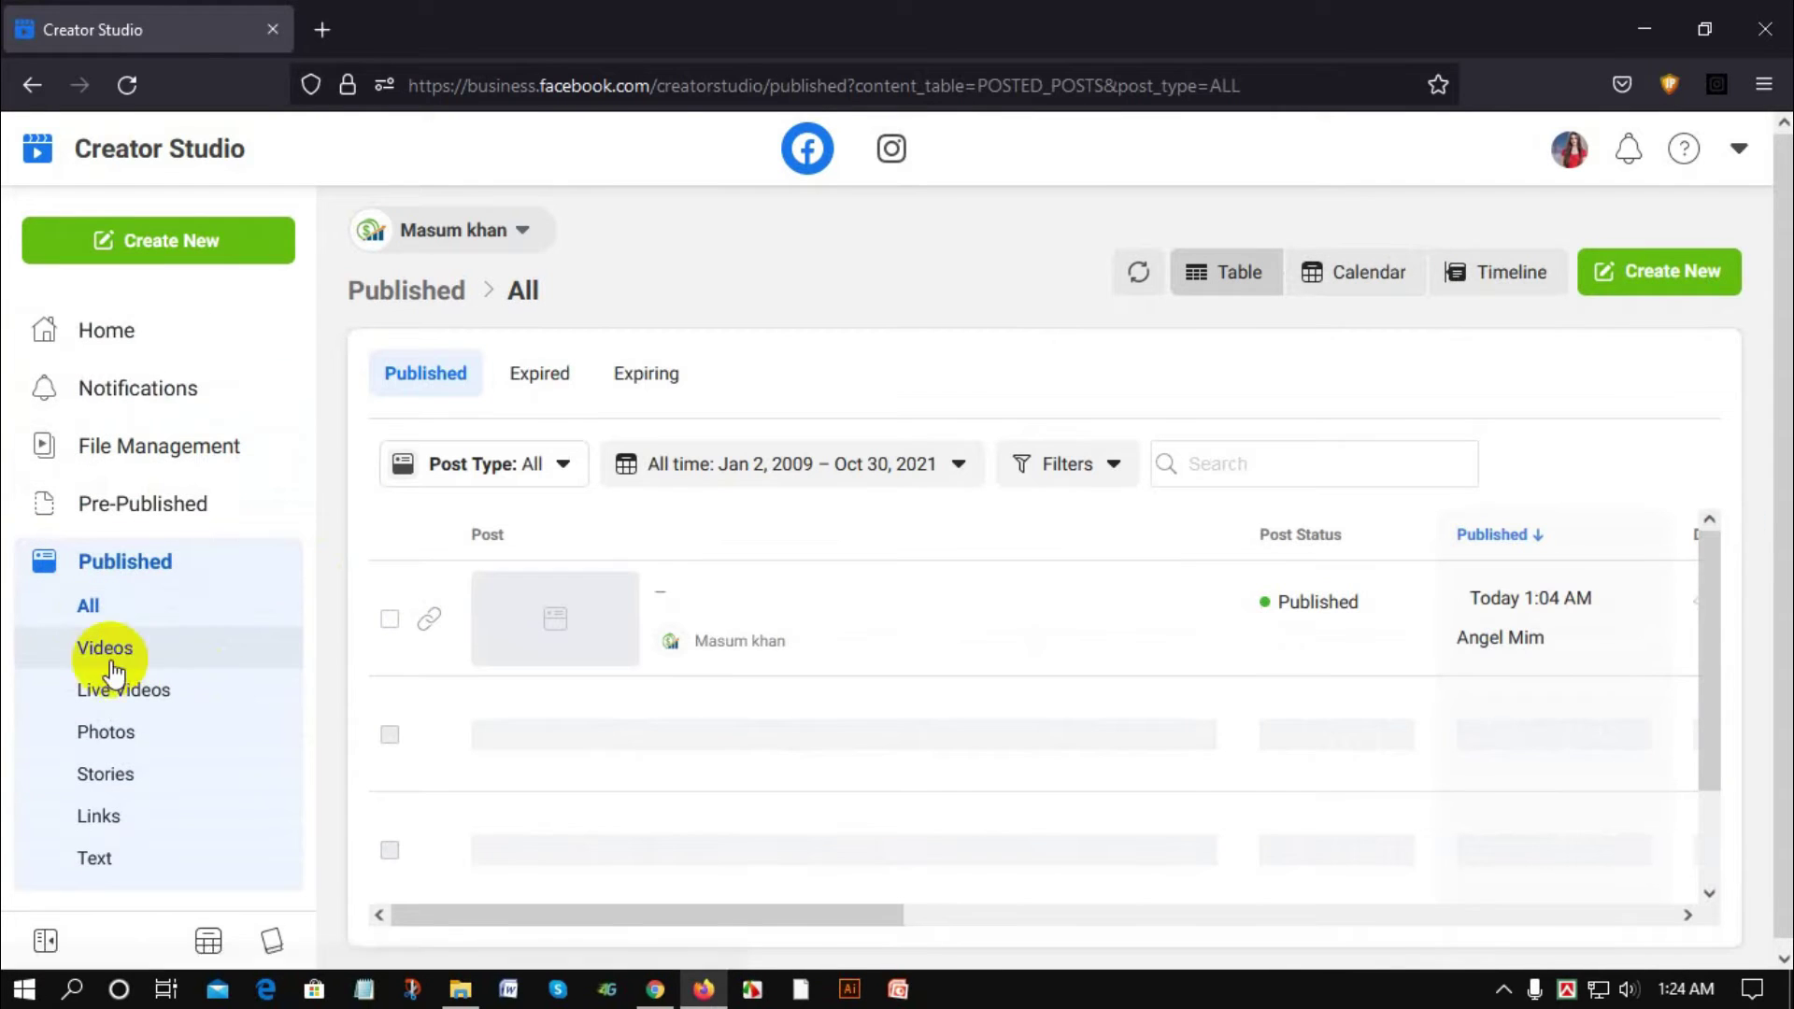
pyautogui.scroll(-2, 187, 668)
pyautogui.scroll(-2, 187, 654)
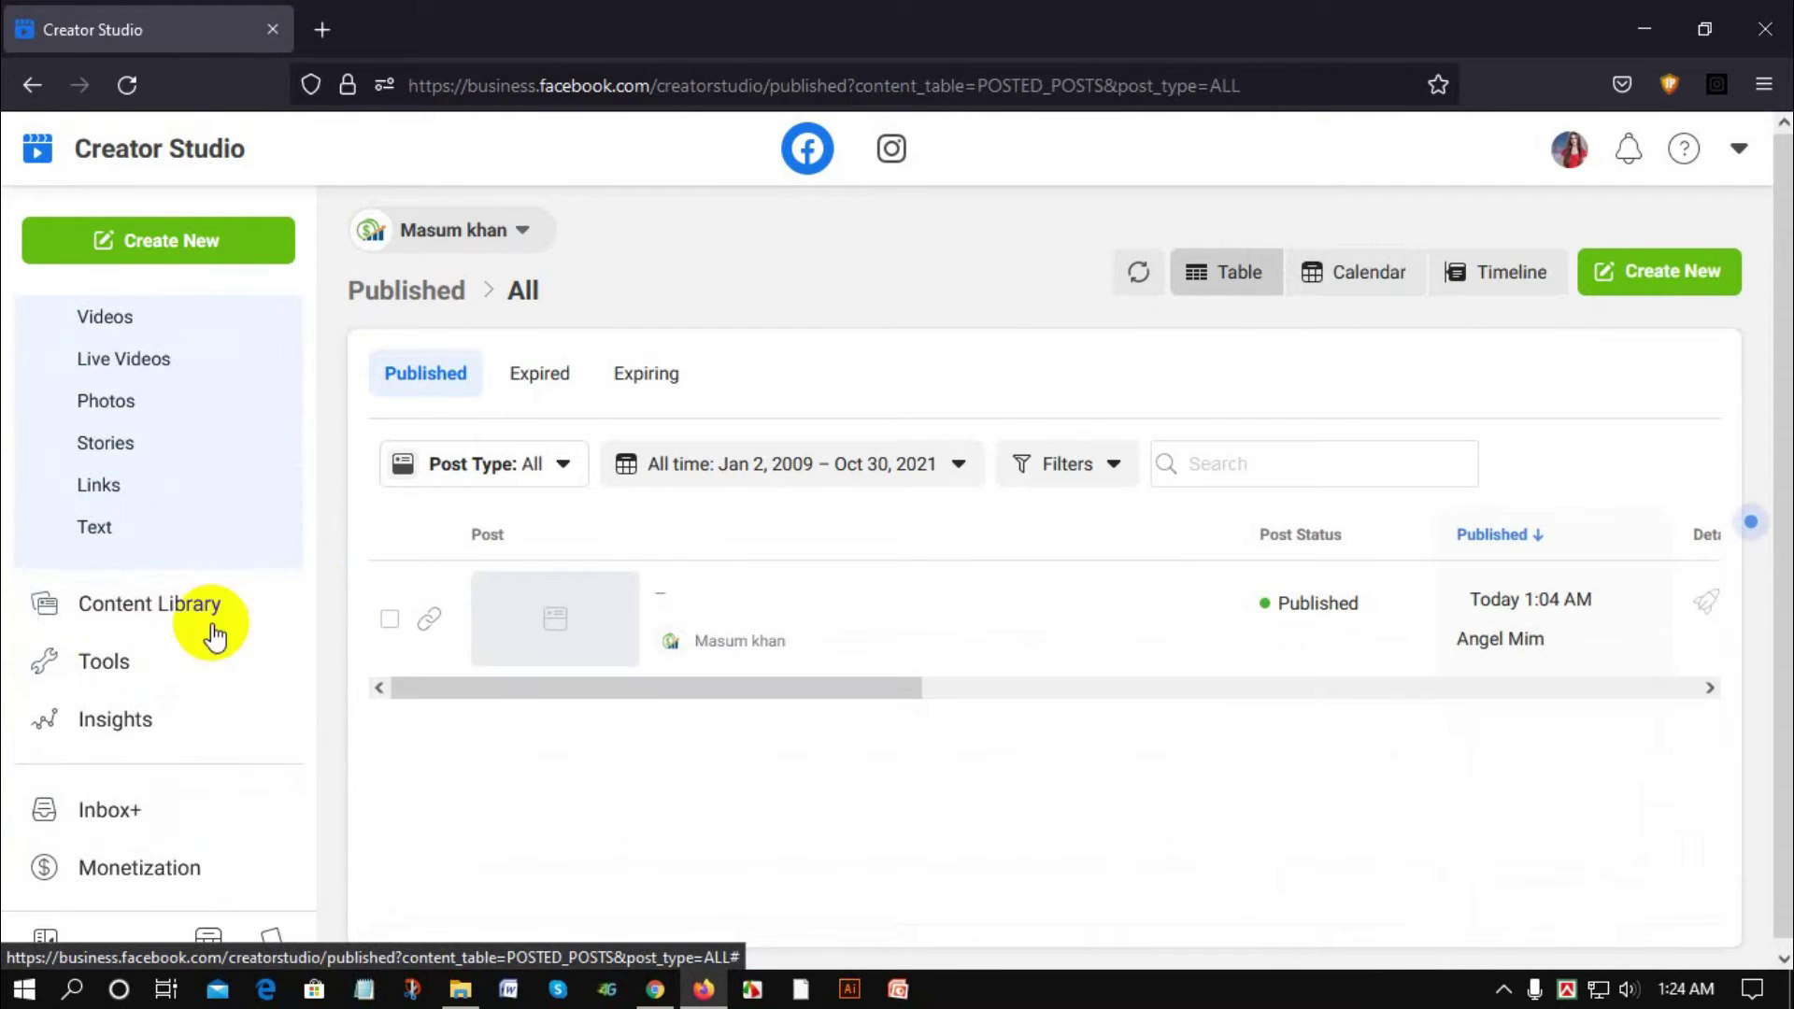
# Open the Content Library's Posts section and look over the library's subsections.
pyautogui.click(173, 607)
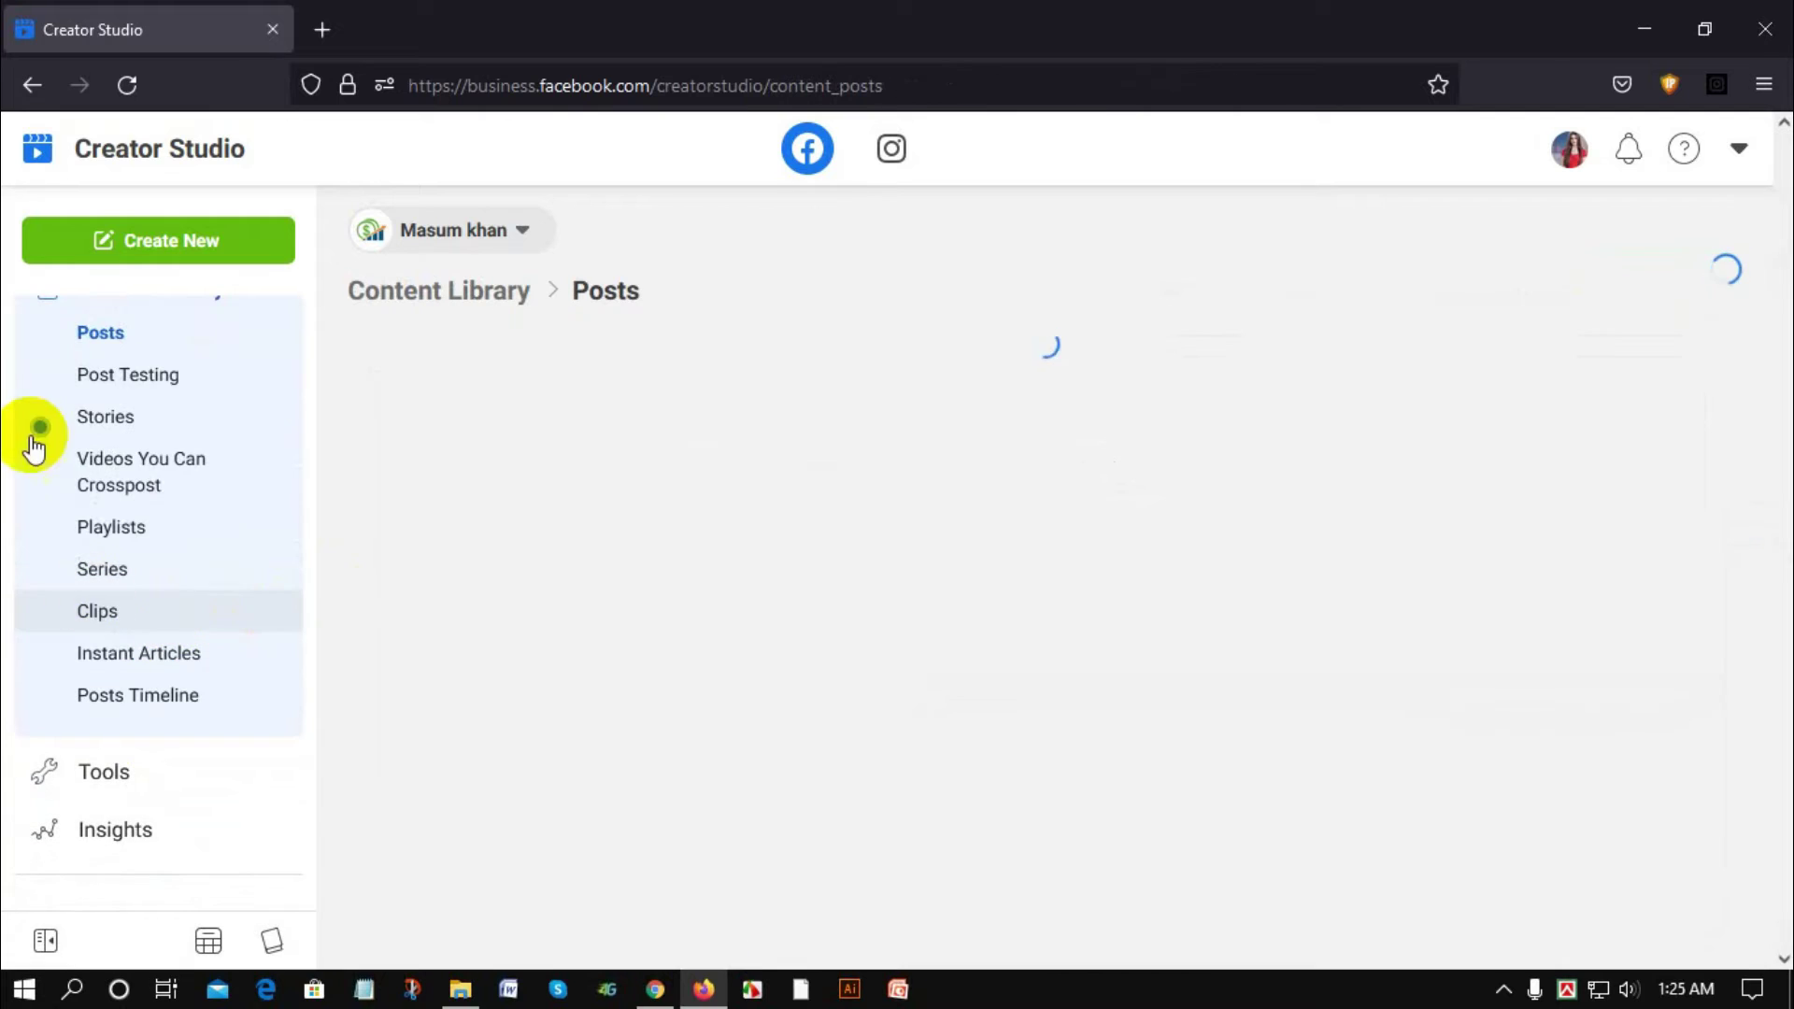
pyautogui.scroll(1, 150, 449)
pyautogui.scroll(4, 159, 453)
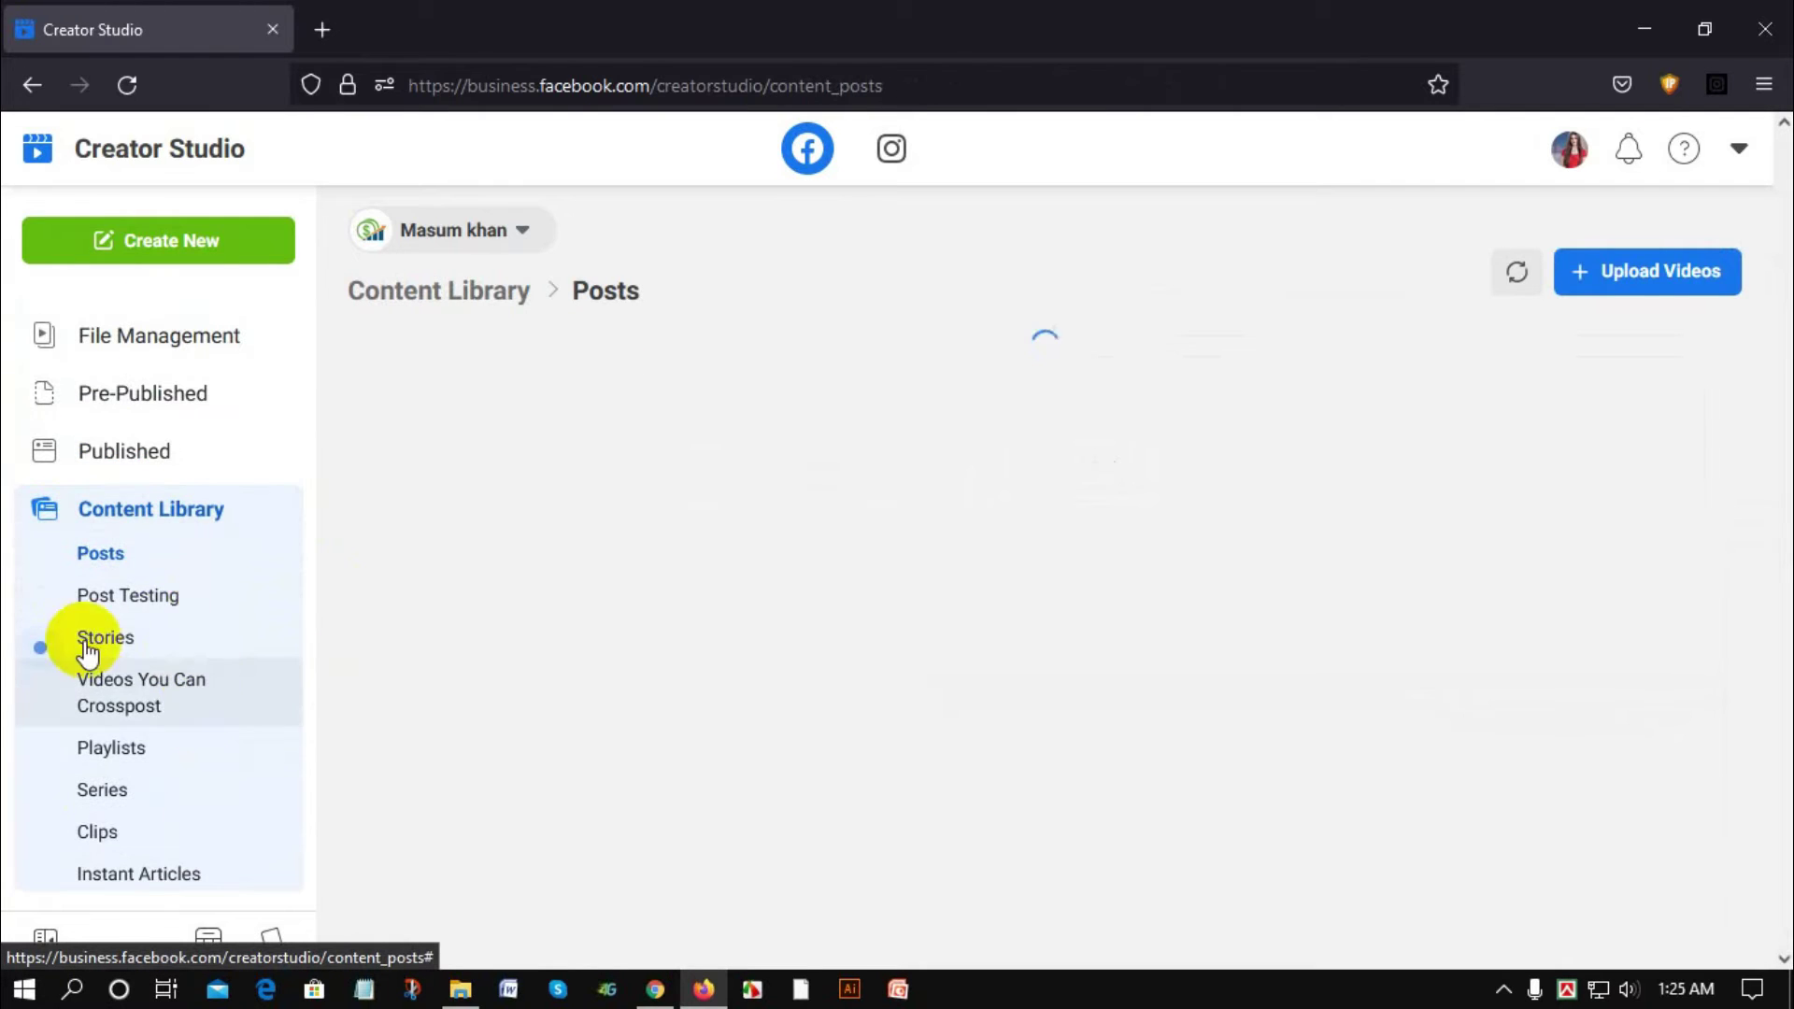
pyautogui.scroll(-1, 187, 655)
pyautogui.scroll(-1, 187, 649)
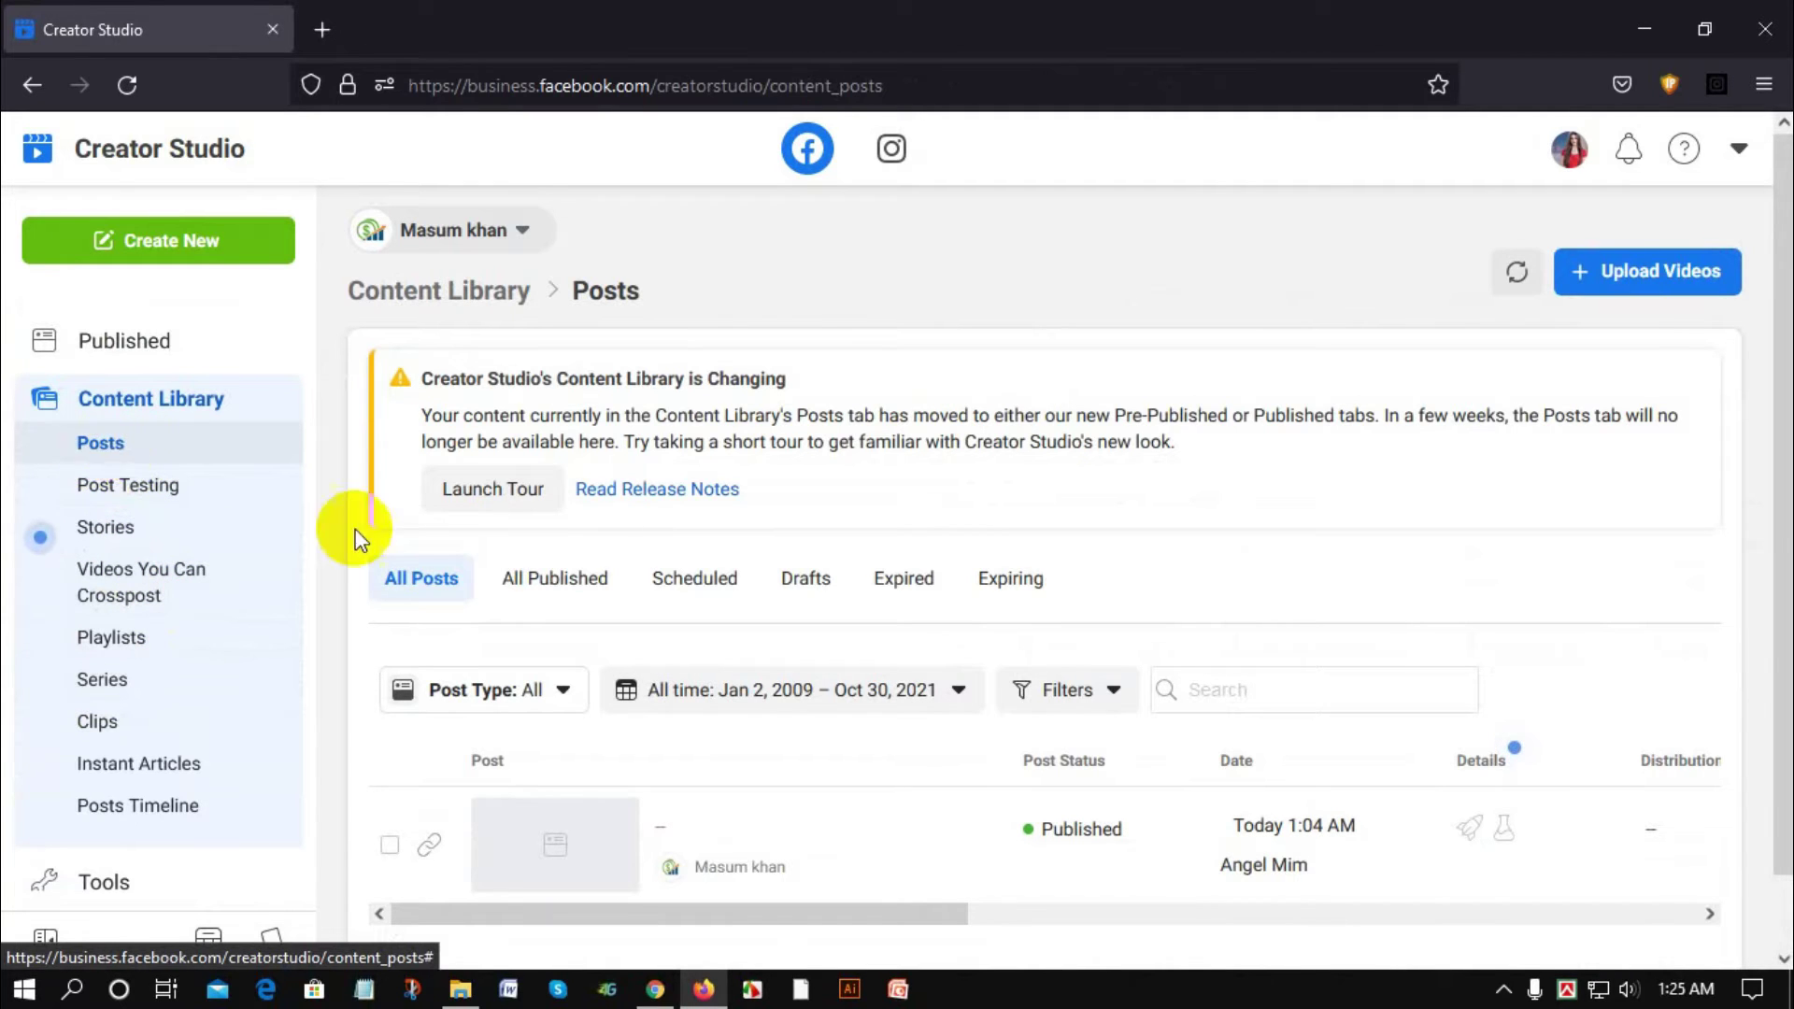
pyautogui.scroll(2, 116, 481)
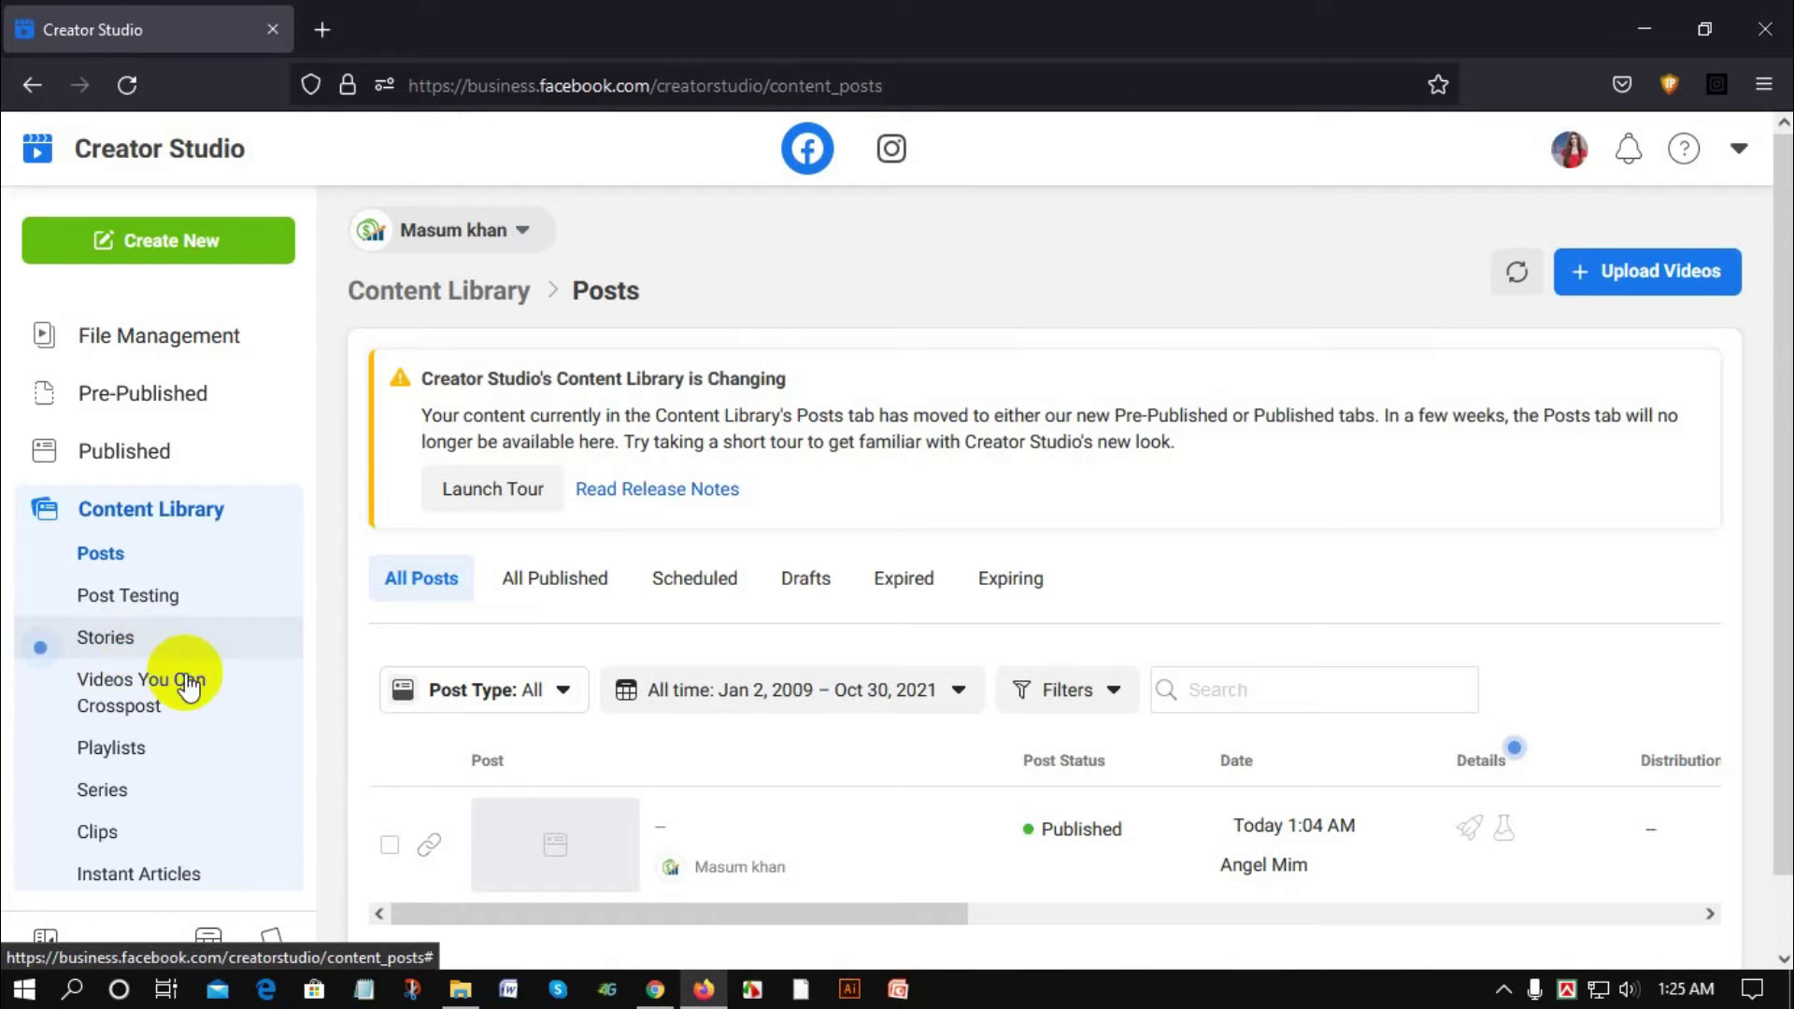
pyautogui.scroll(-2, 117, 668)
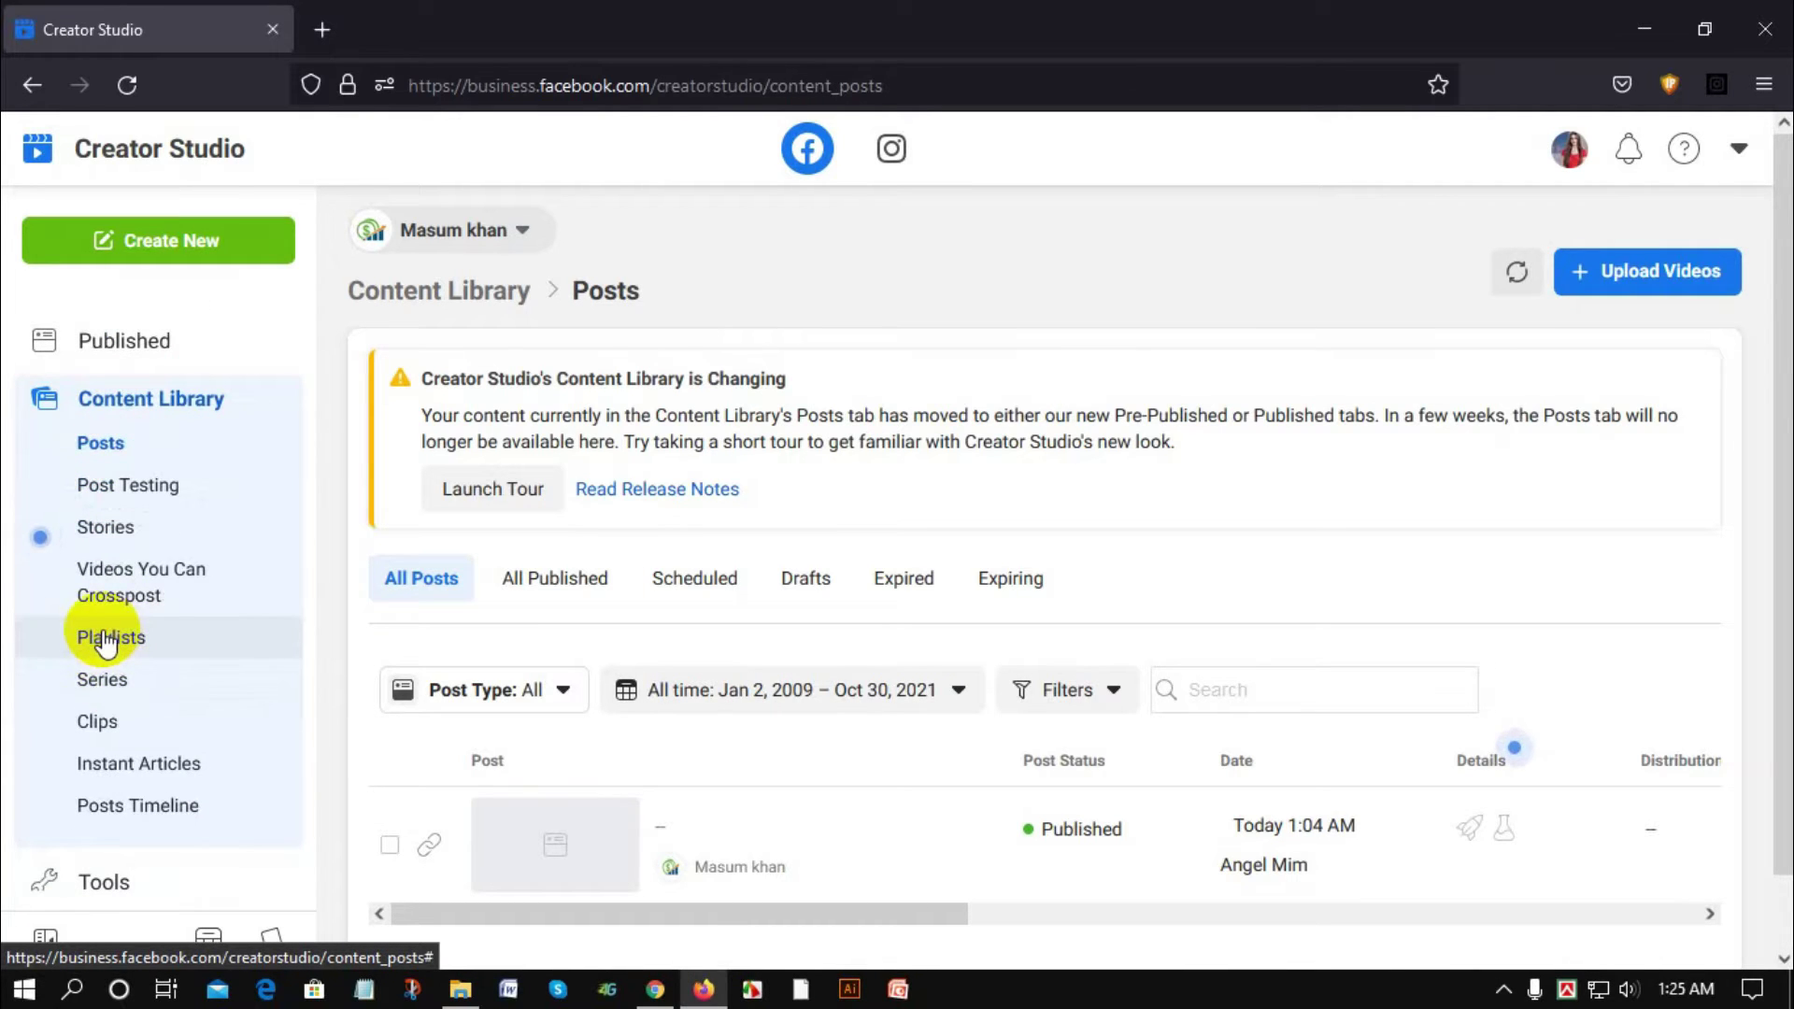
# Open the Content Library's Playlists section and look through its playlist creation page.
pyautogui.click(105, 641)
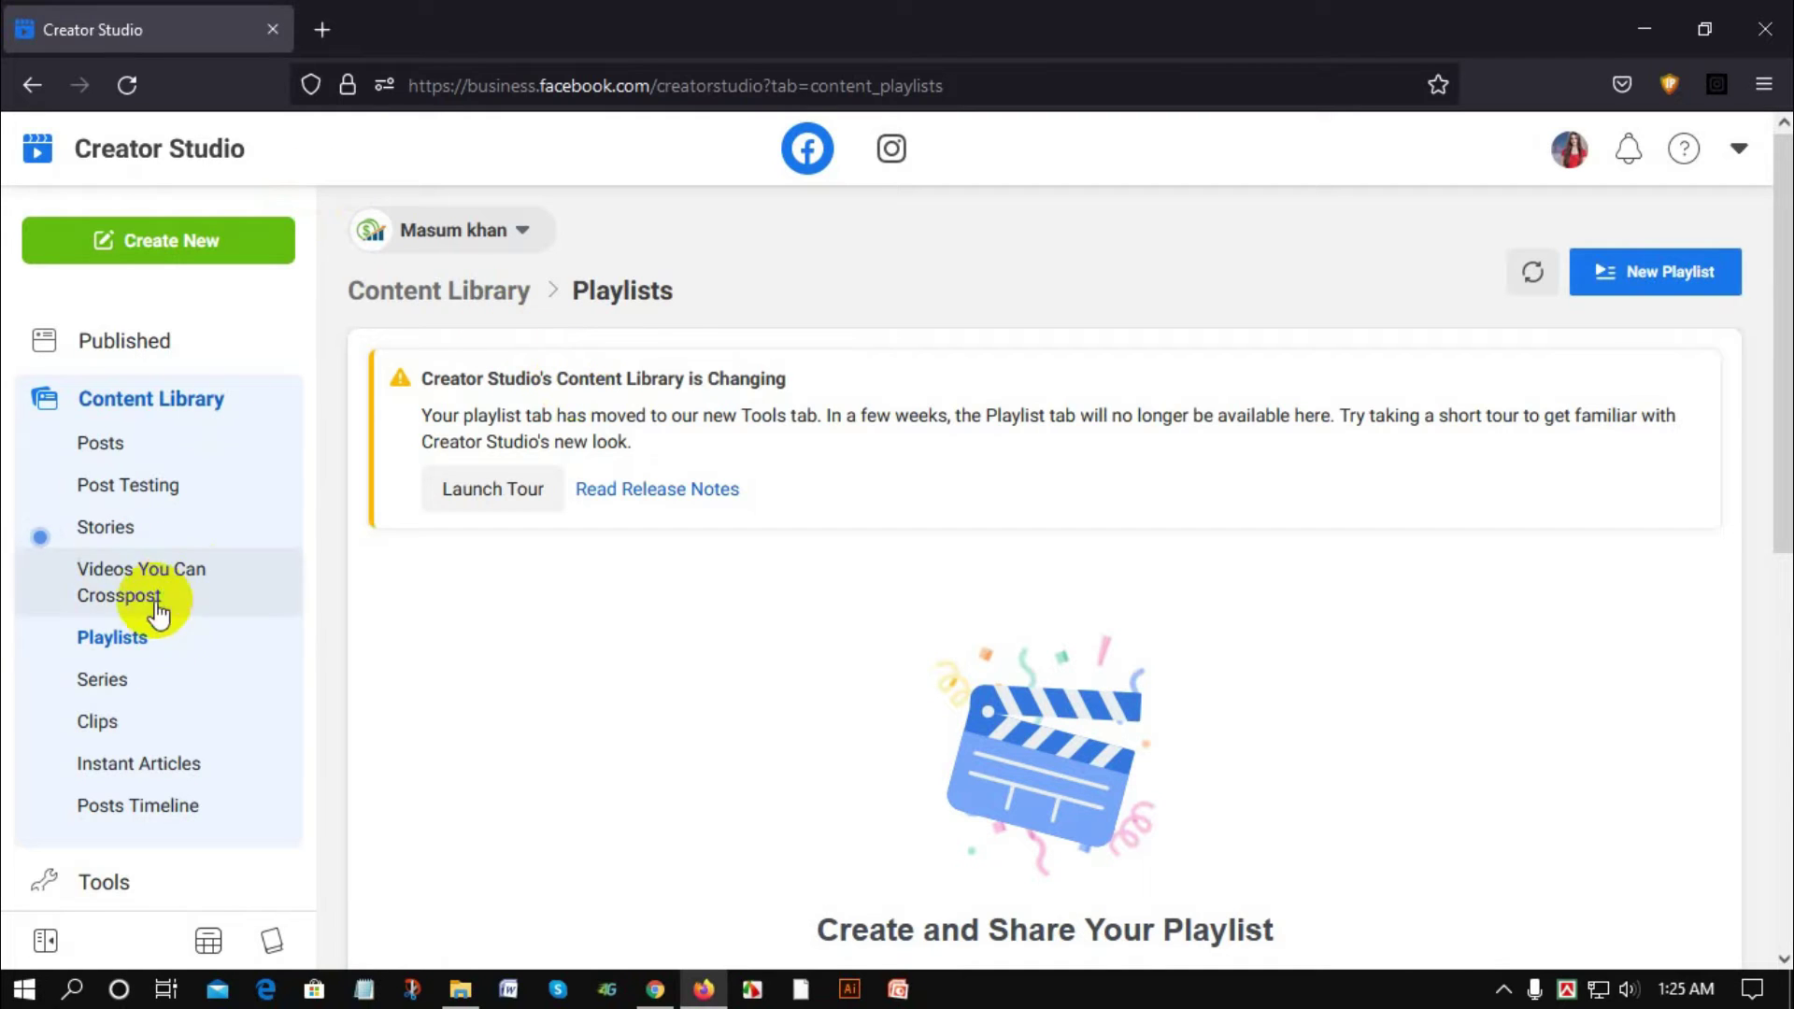
pyautogui.scroll(-3, 201, 514)
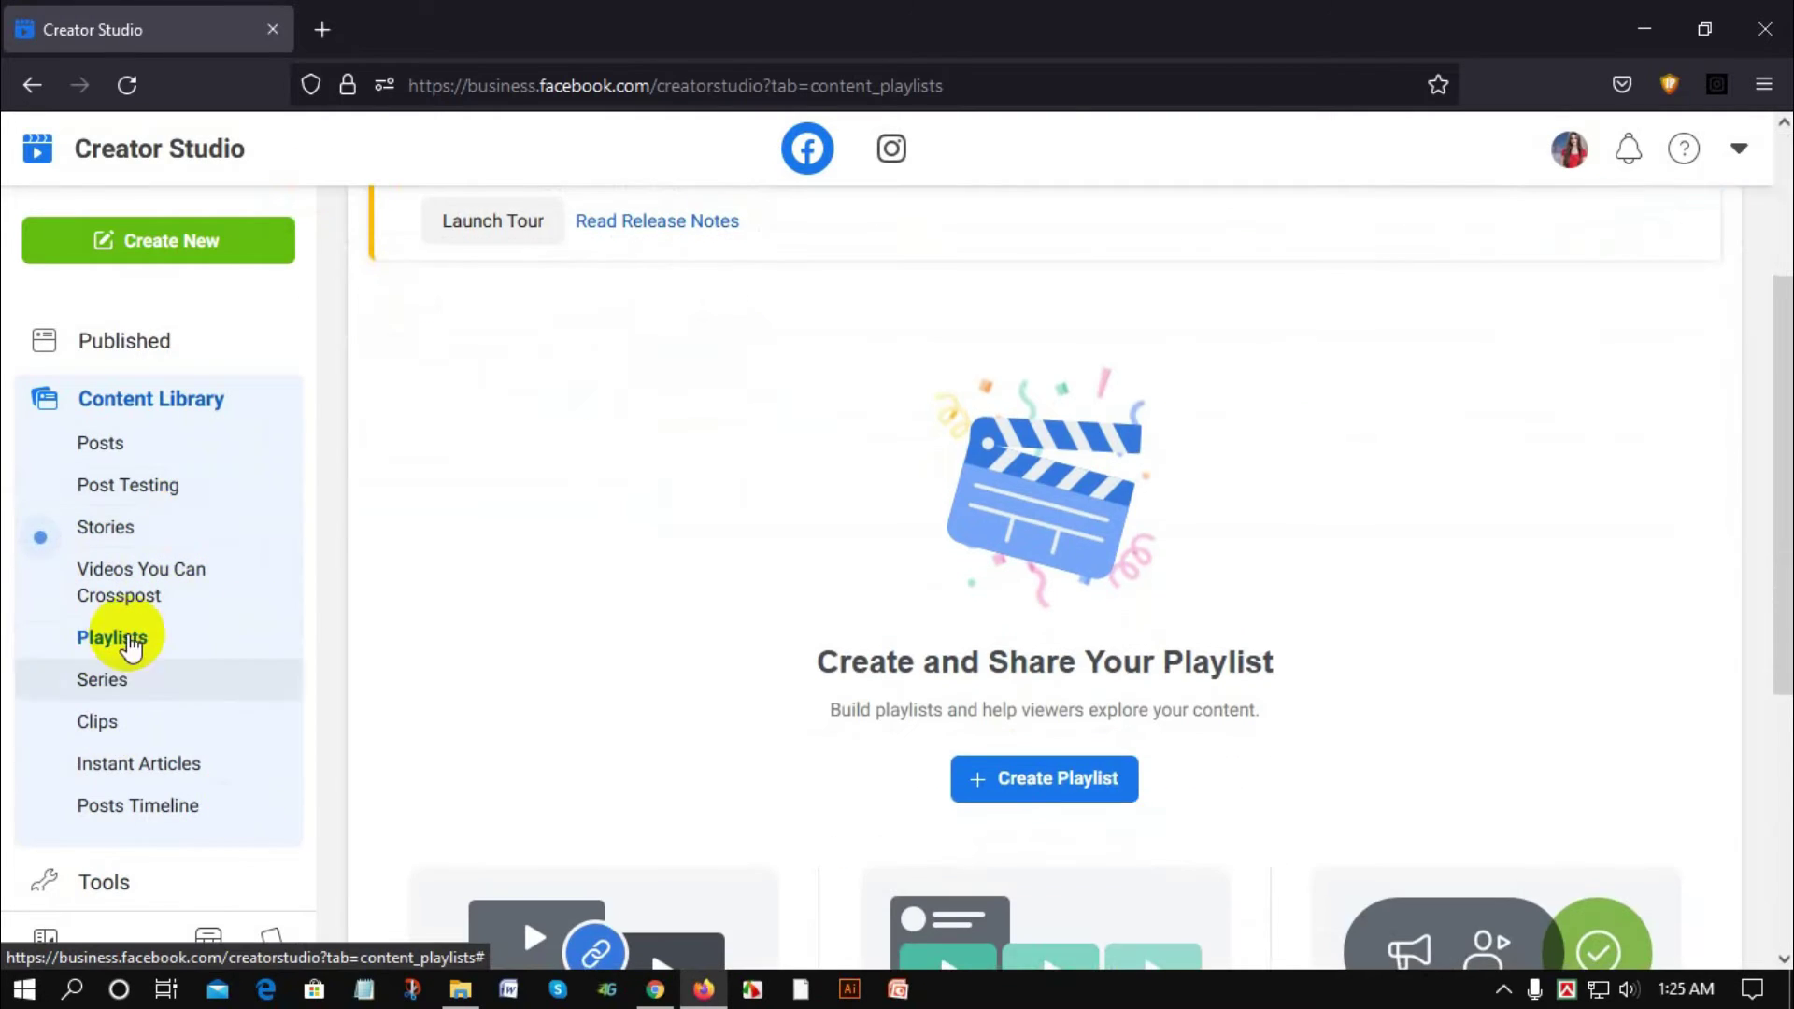
pyautogui.scroll(-4, 126, 641)
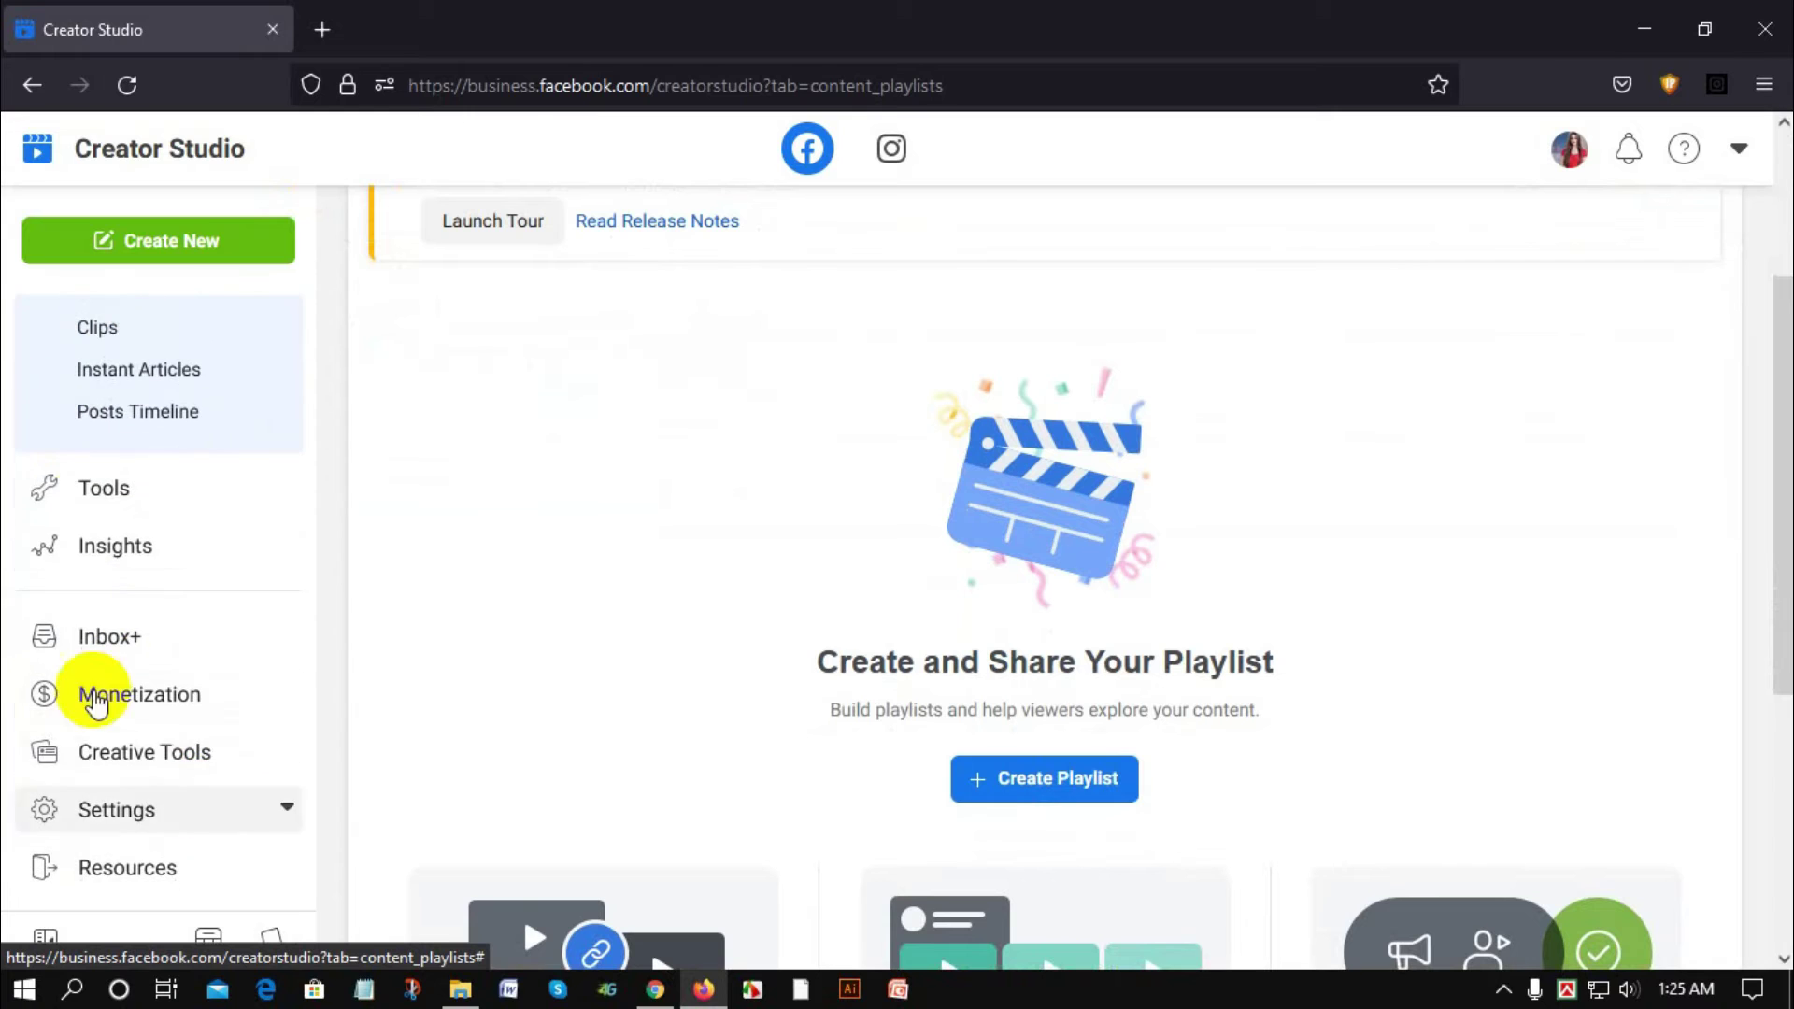
# View the Post Testing page under Tools and the Monetization with Facebook page with its subsections.
pyautogui.click(153, 489)
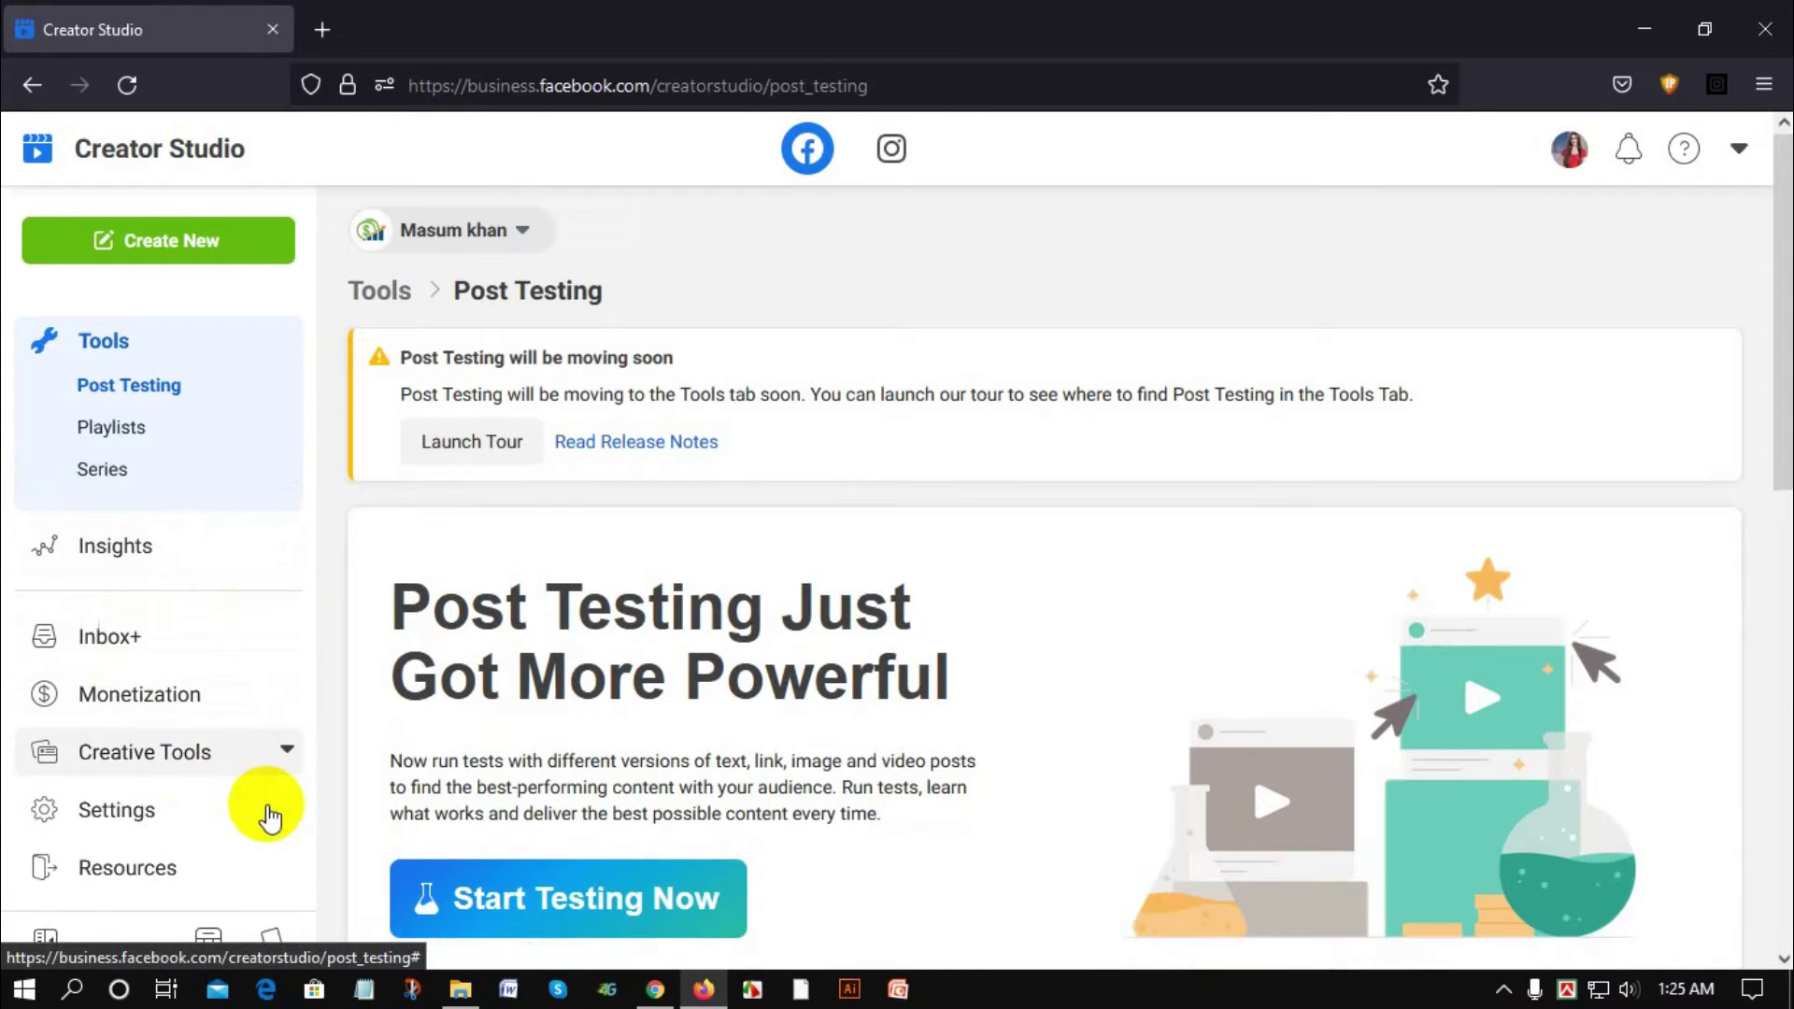
pyautogui.click(133, 706)
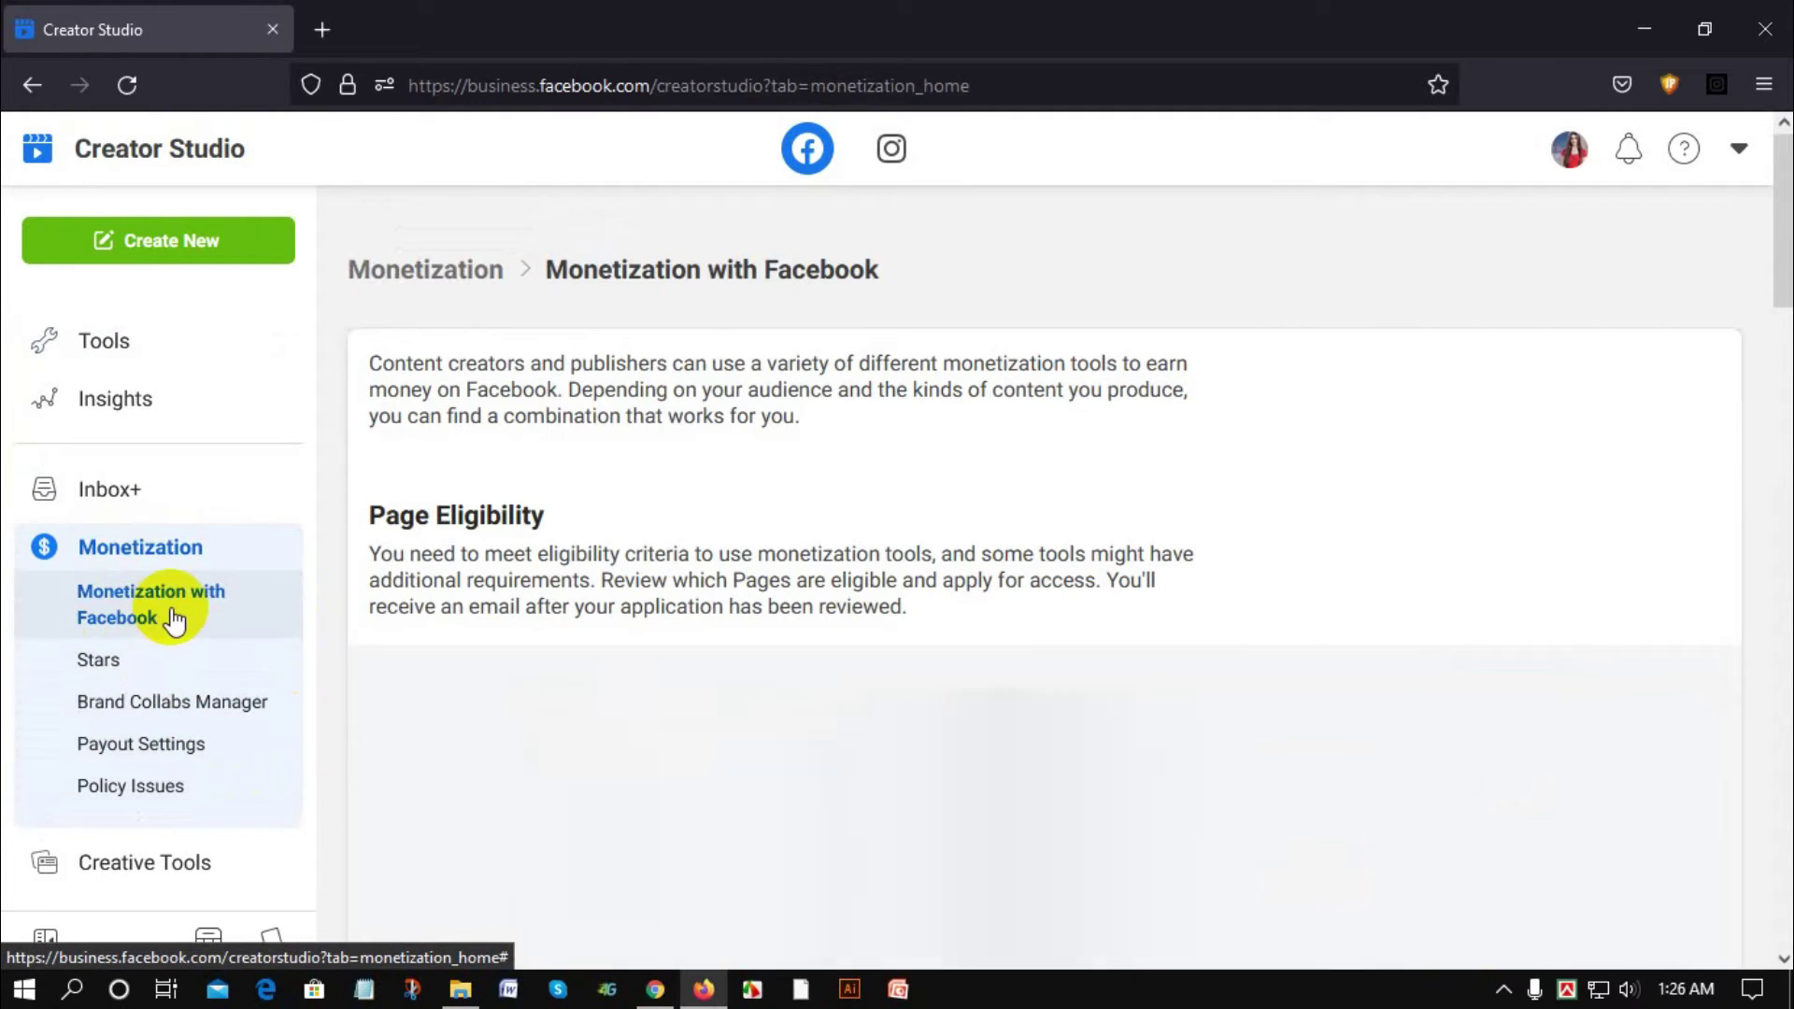
pyautogui.scroll(3, 140, 617)
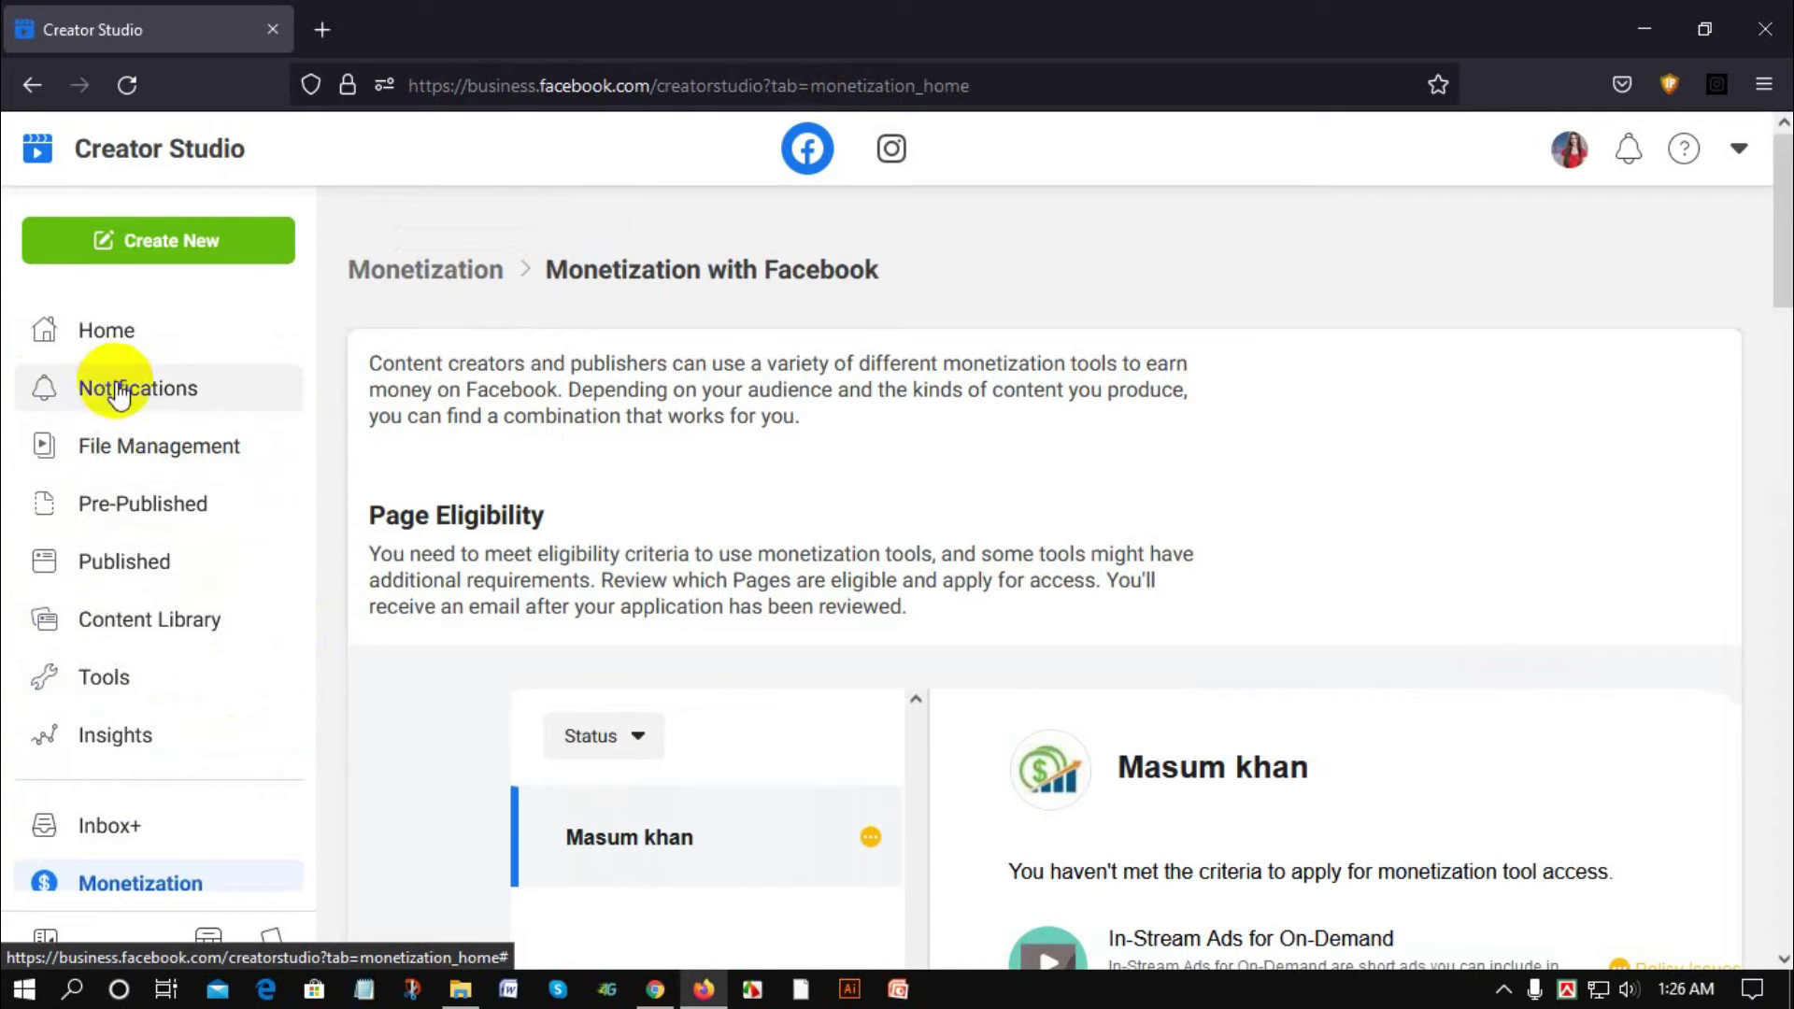
# Return to the Home section and start a new video upload using Pexels Videos 2512878.mp4 from the Desktop folder.
pyautogui.click(75, 329)
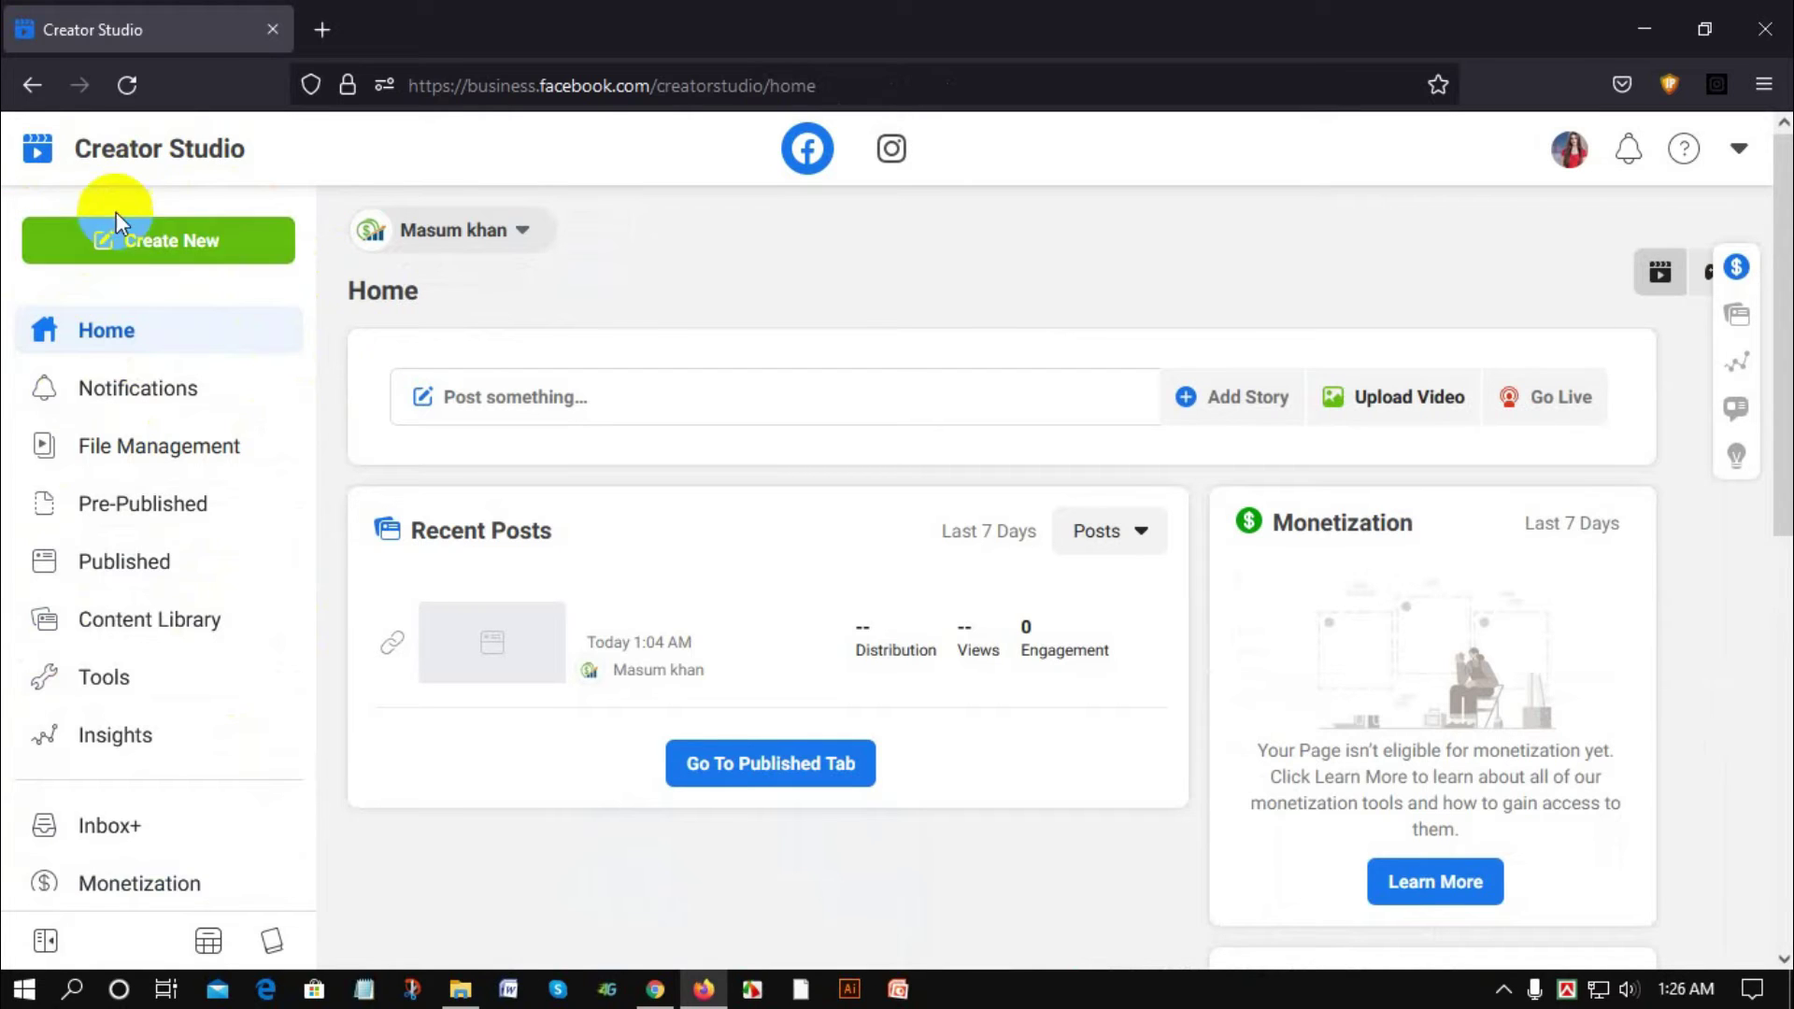
pyautogui.click(184, 242)
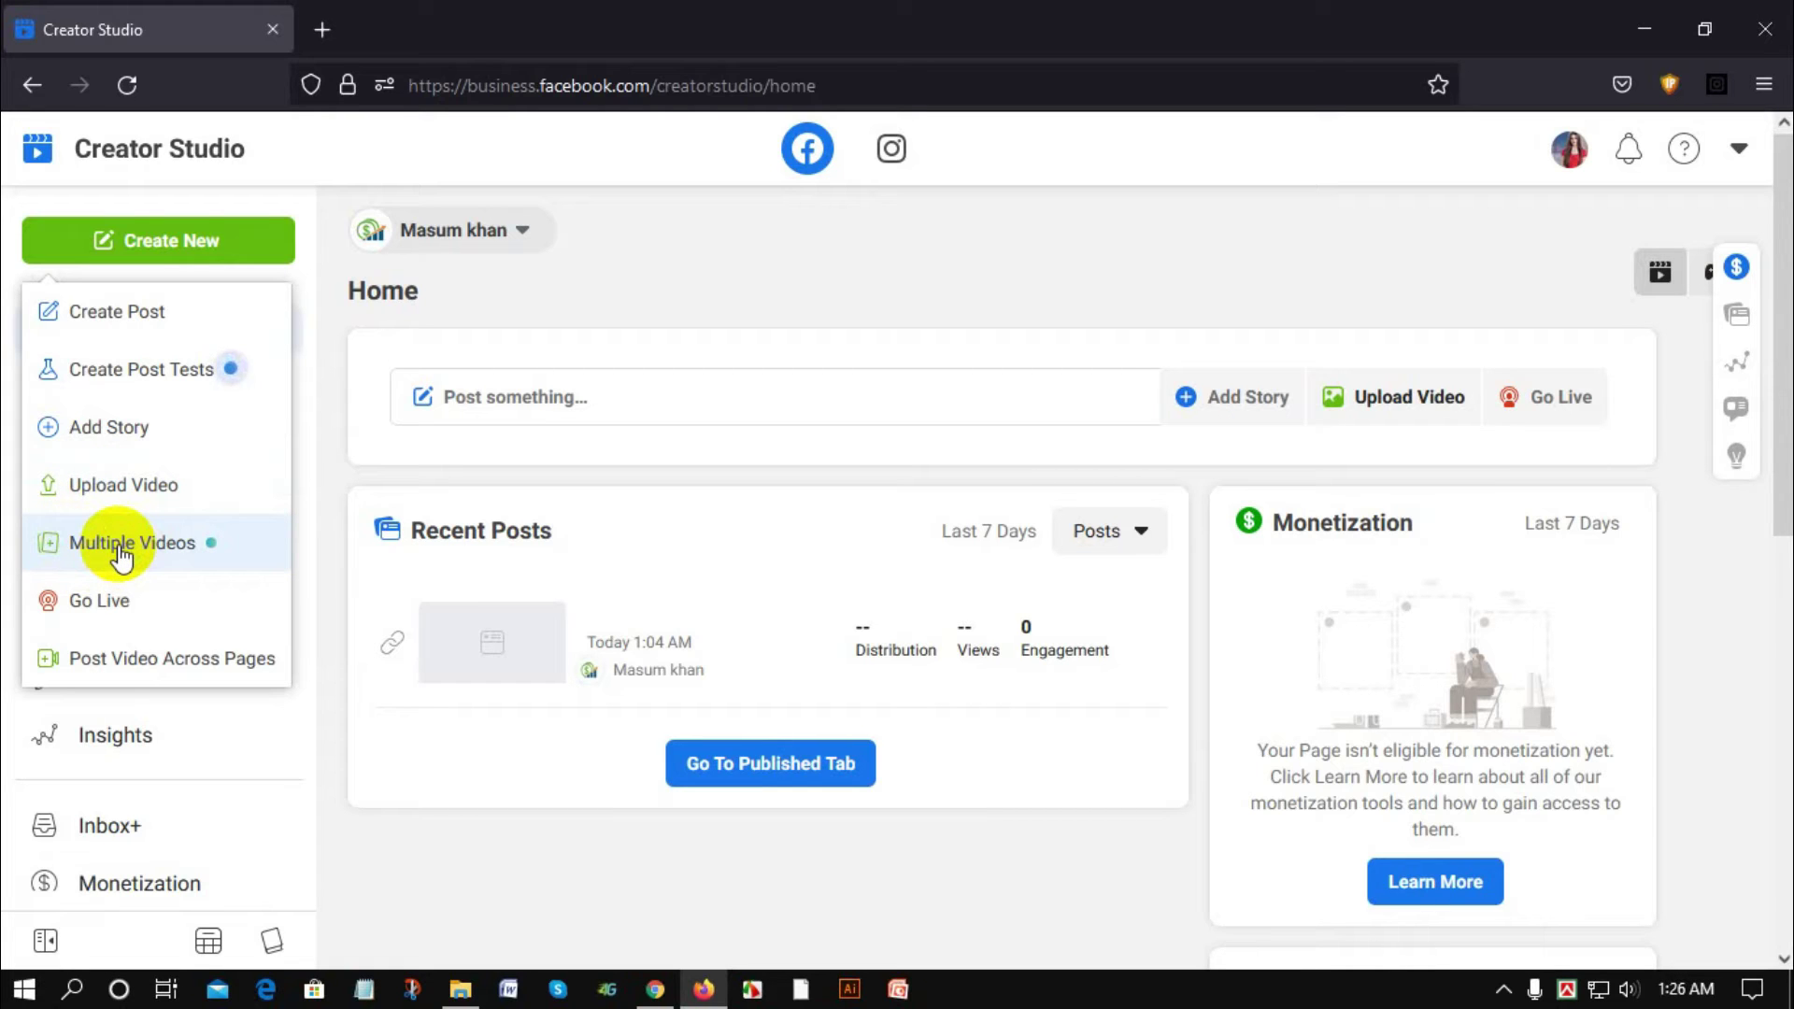
pyautogui.click(98, 485)
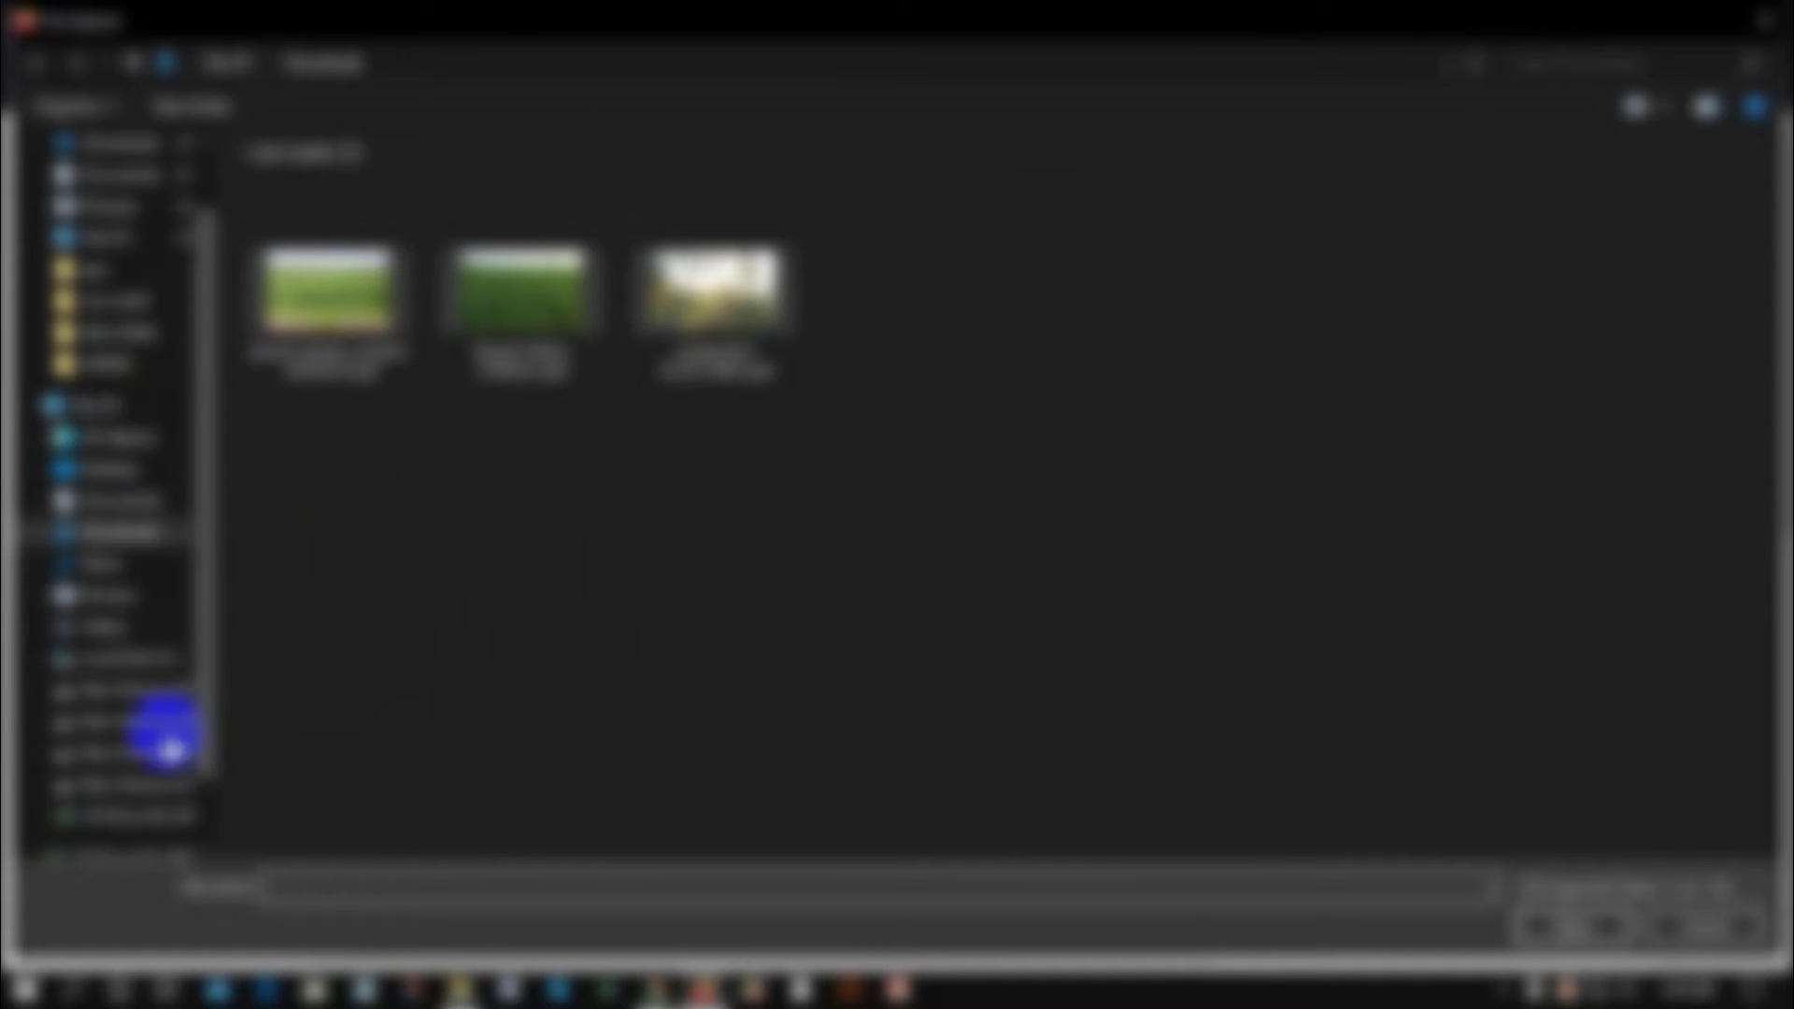
pyautogui.click(116, 469)
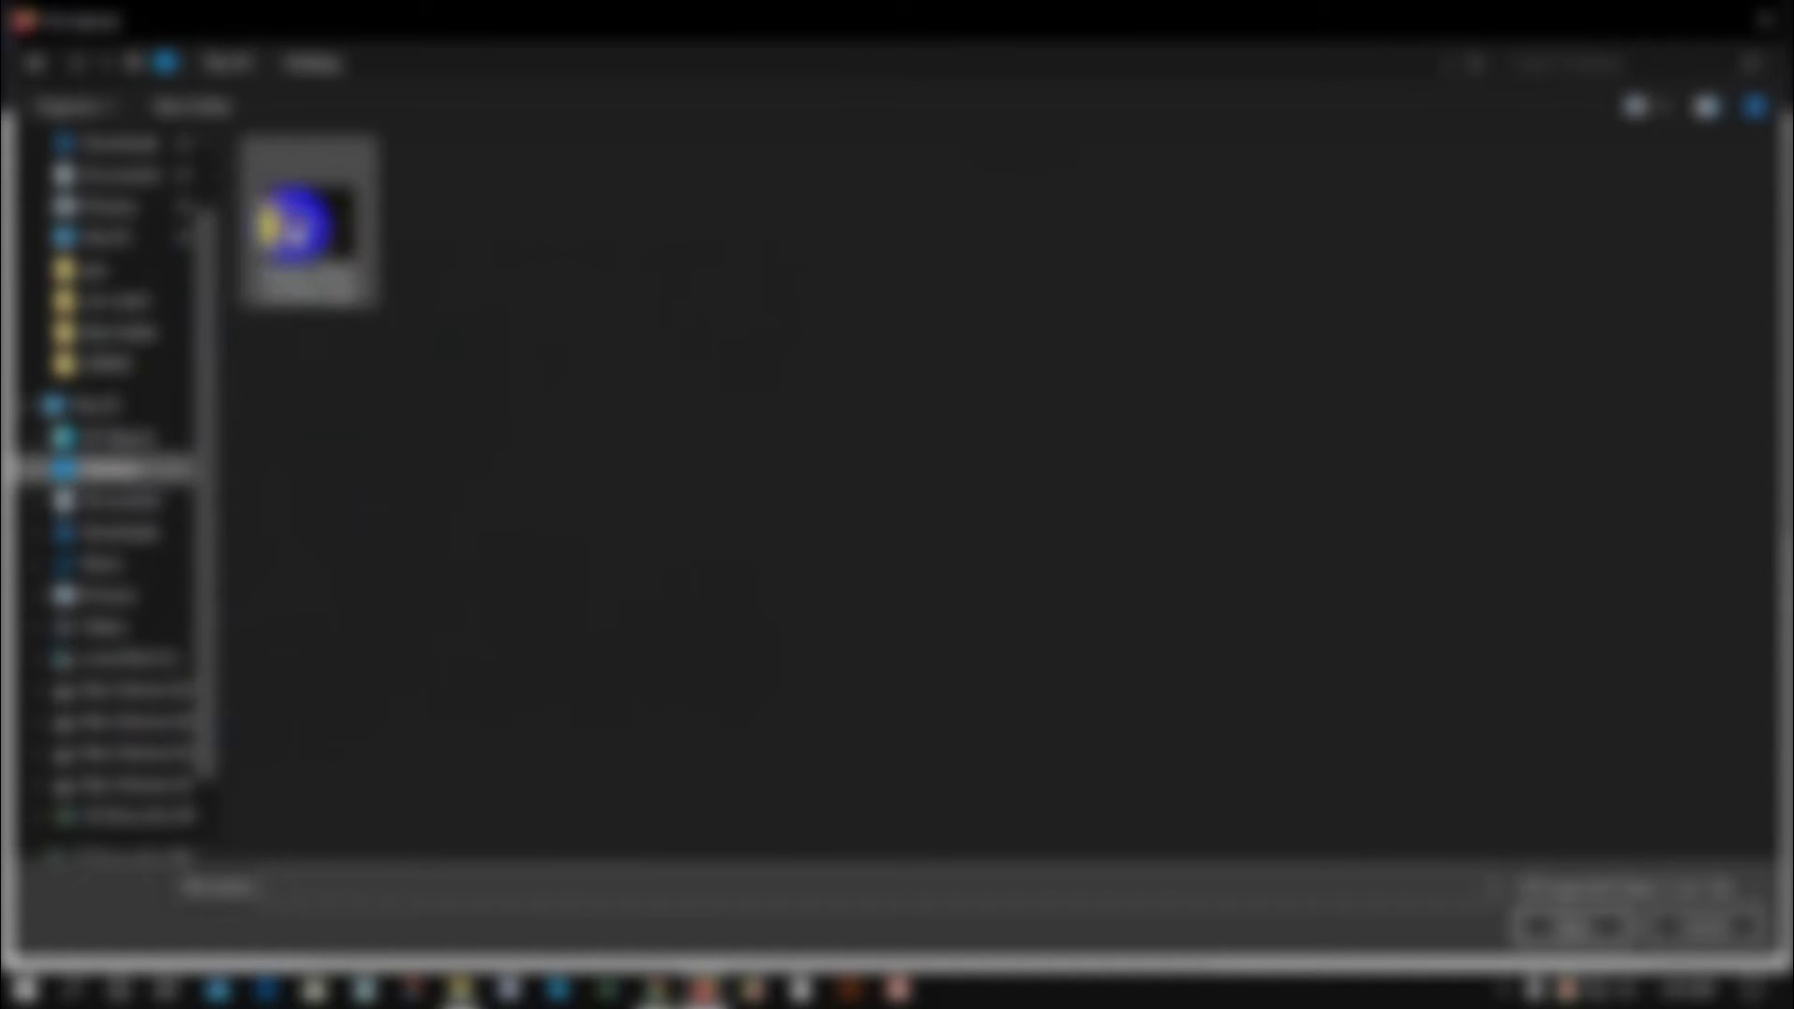
pyautogui.click(300, 228)
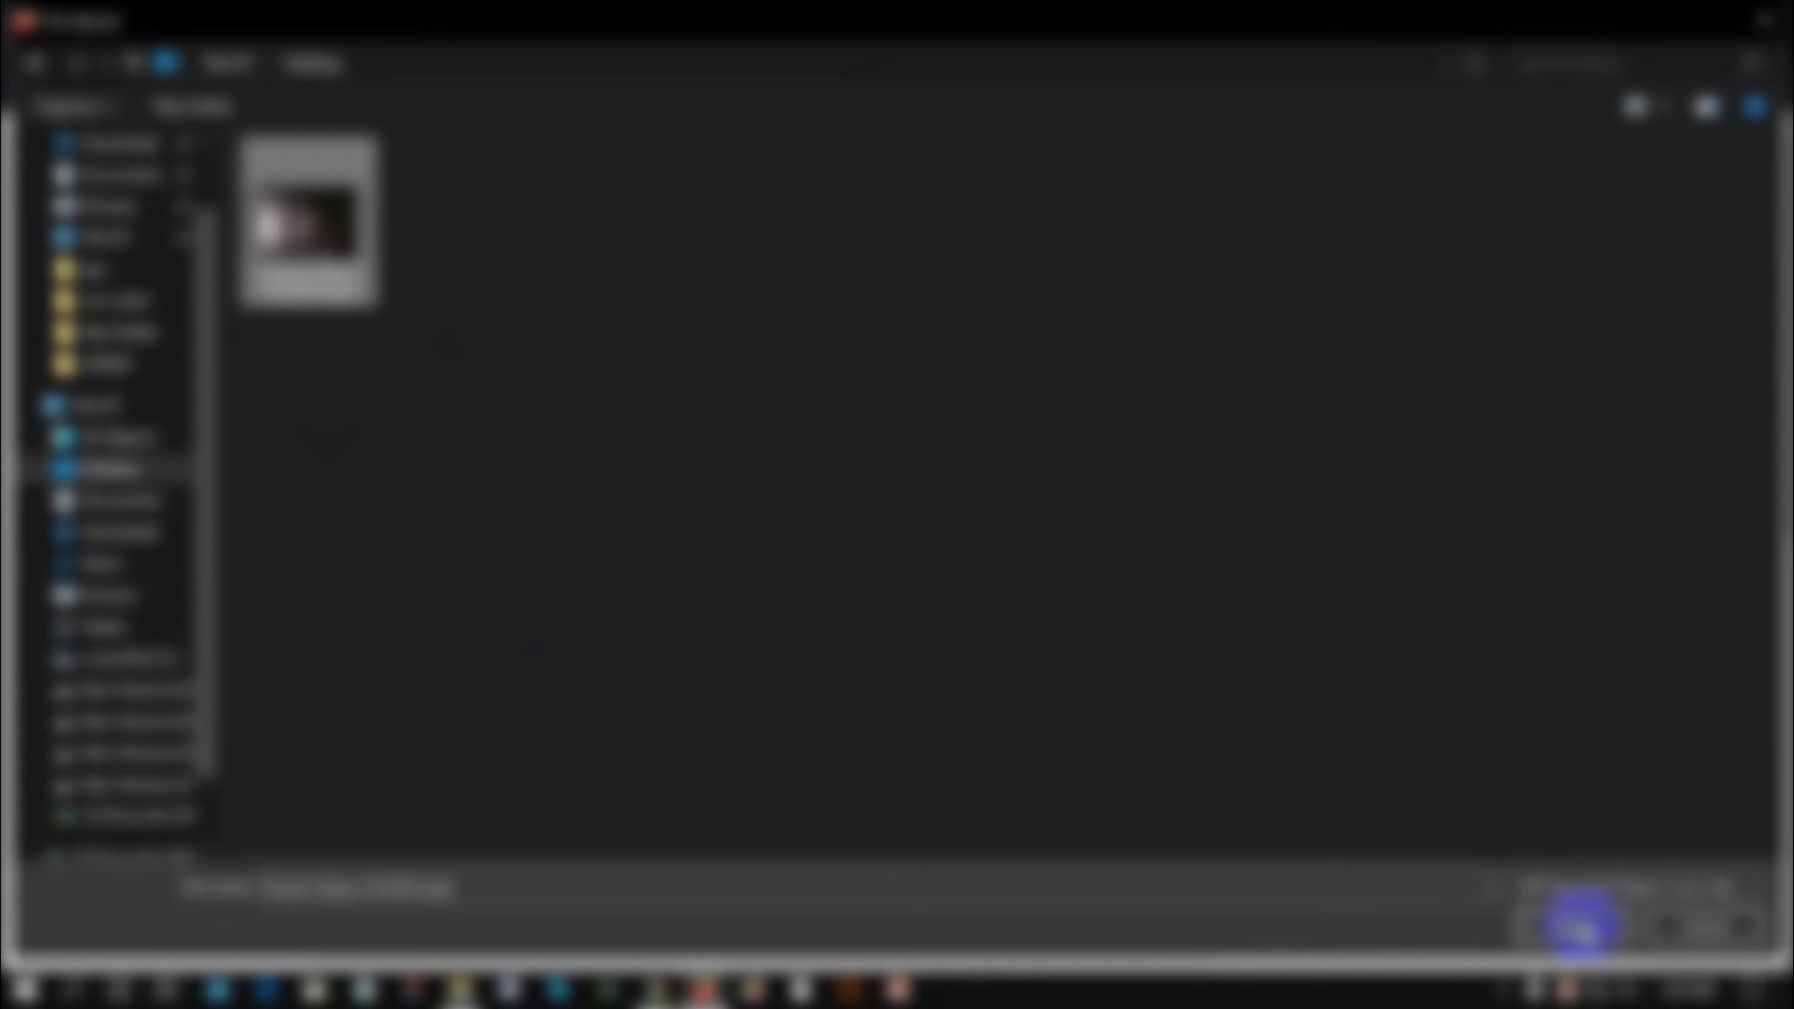
pyautogui.click(1579, 925)
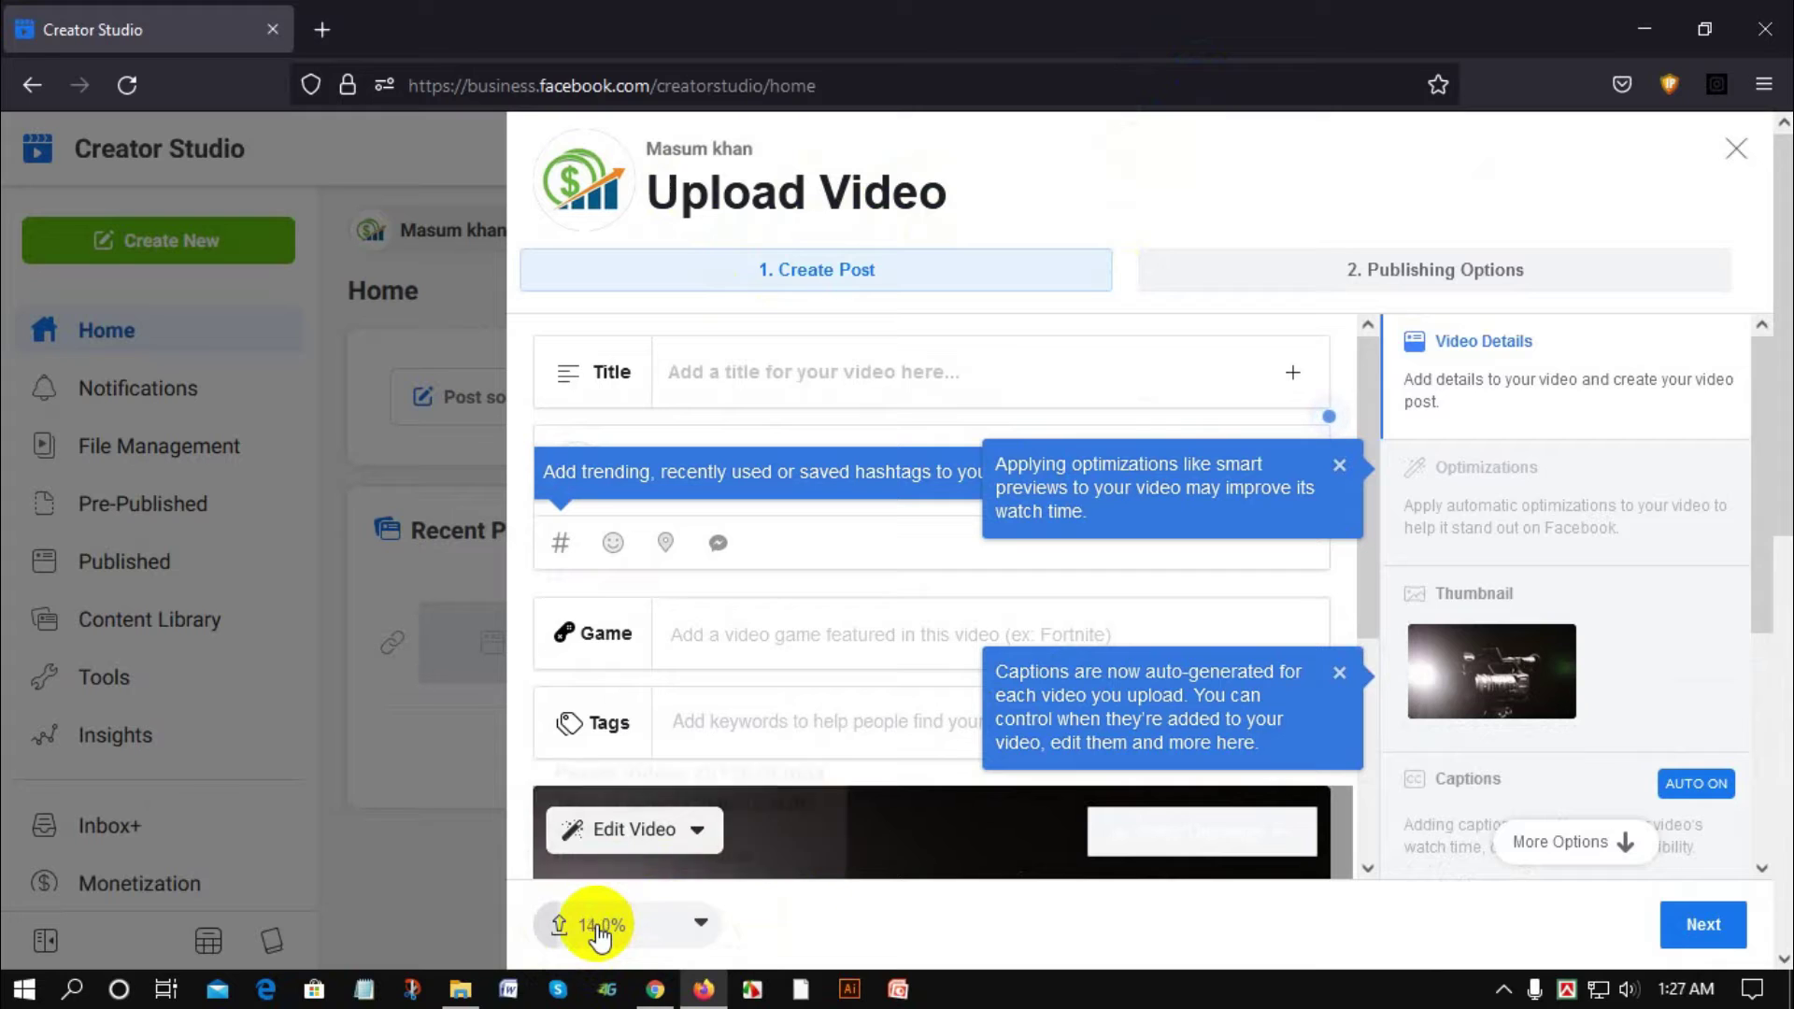
# Check the video's upload details and dismiss the tips about optimizations, captions and hashtags.
pyautogui.moveTo(598, 932)
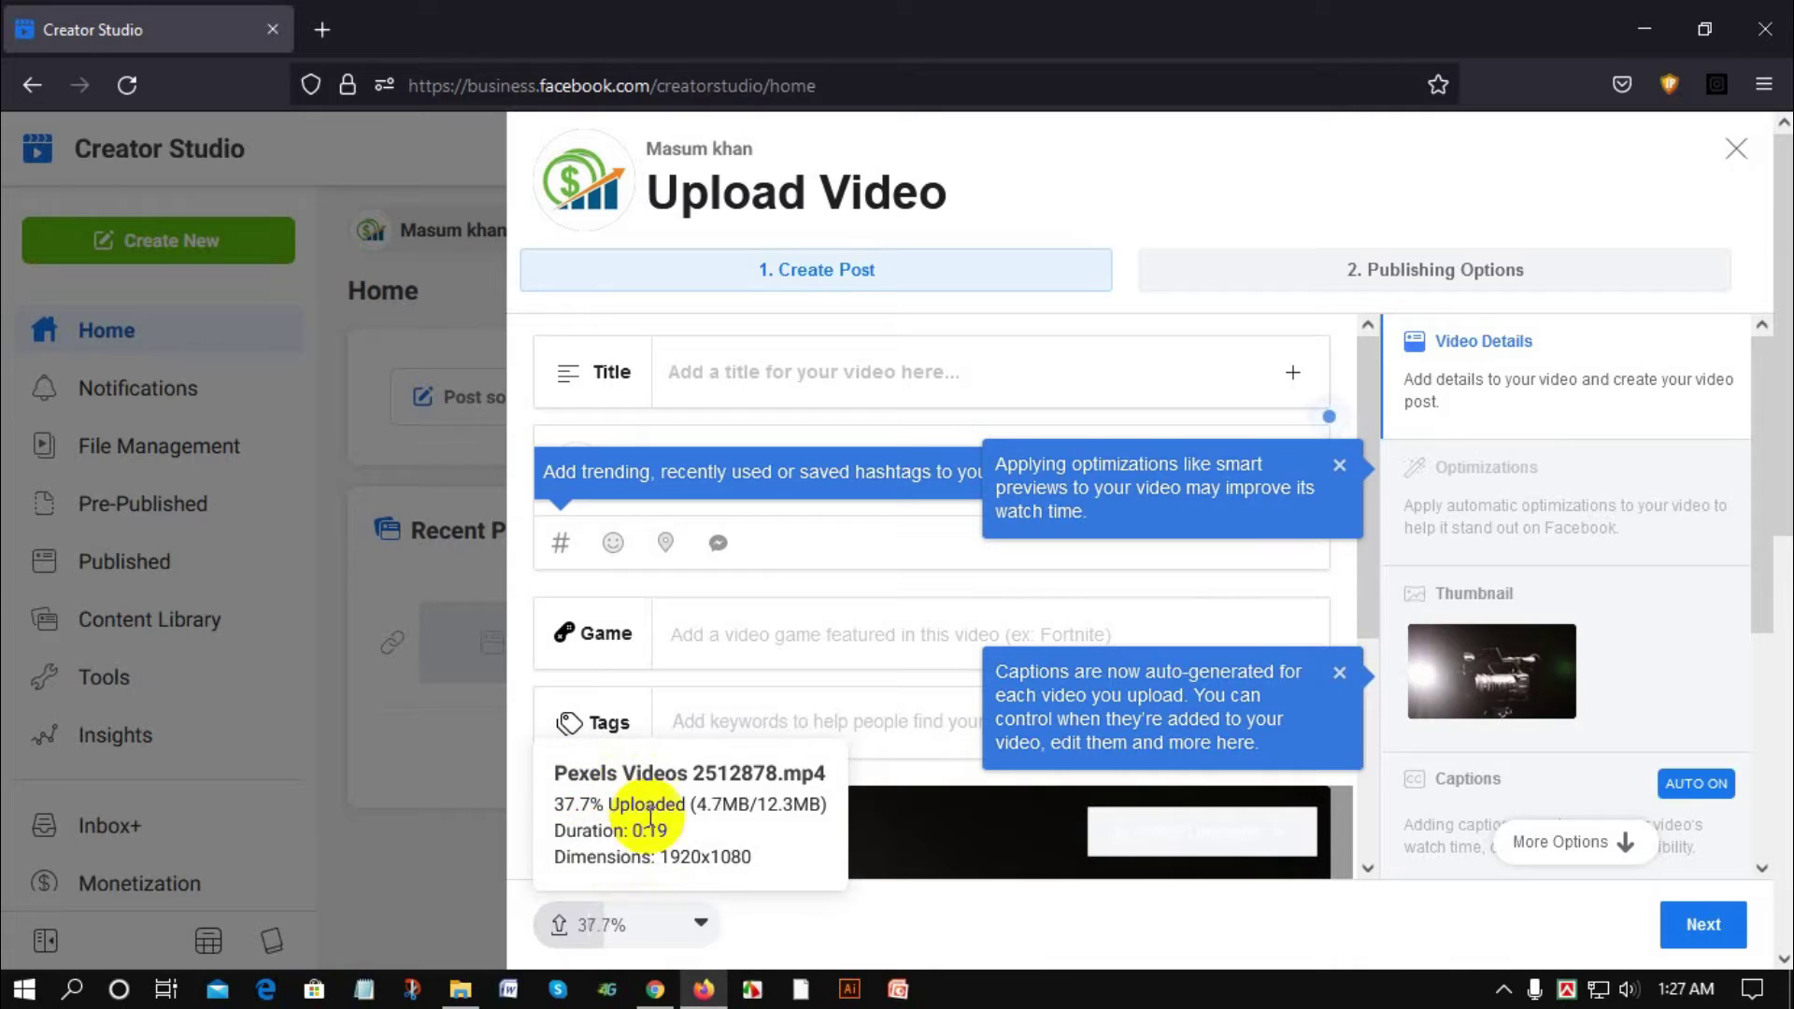
pyautogui.moveTo(663, 857); pyautogui.dragTo(741, 852)
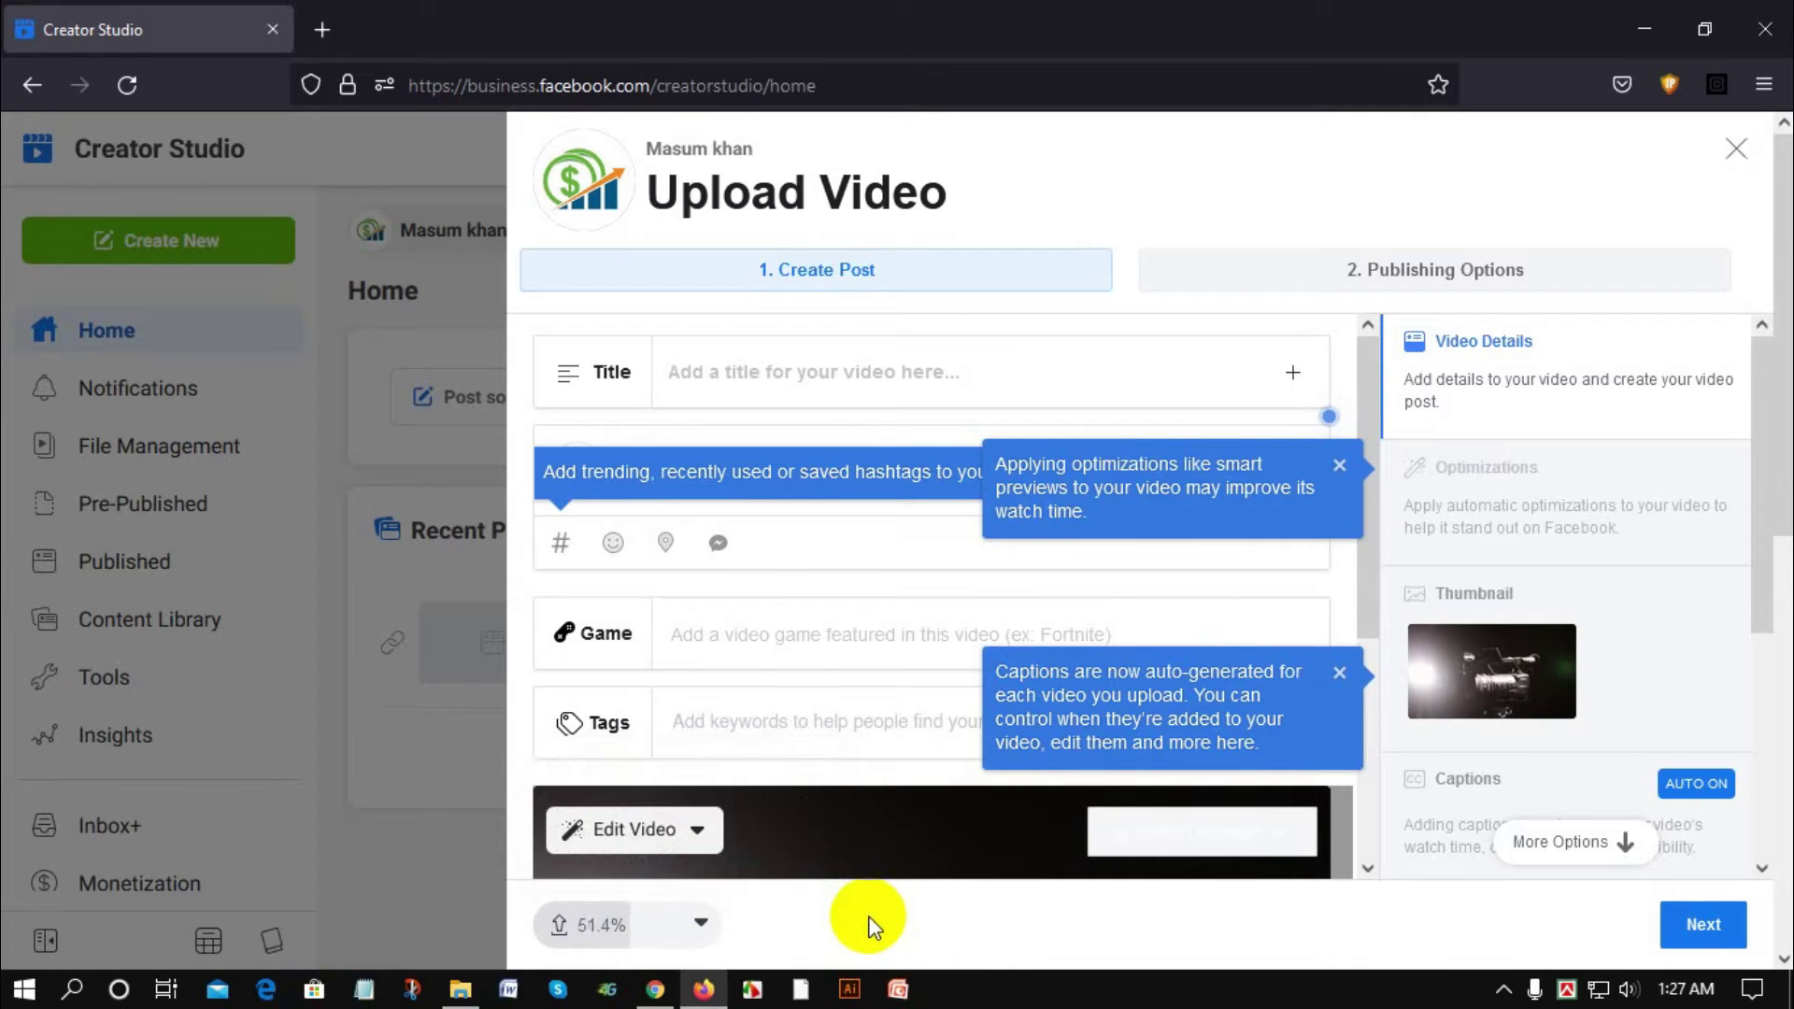
pyautogui.click(1336, 465)
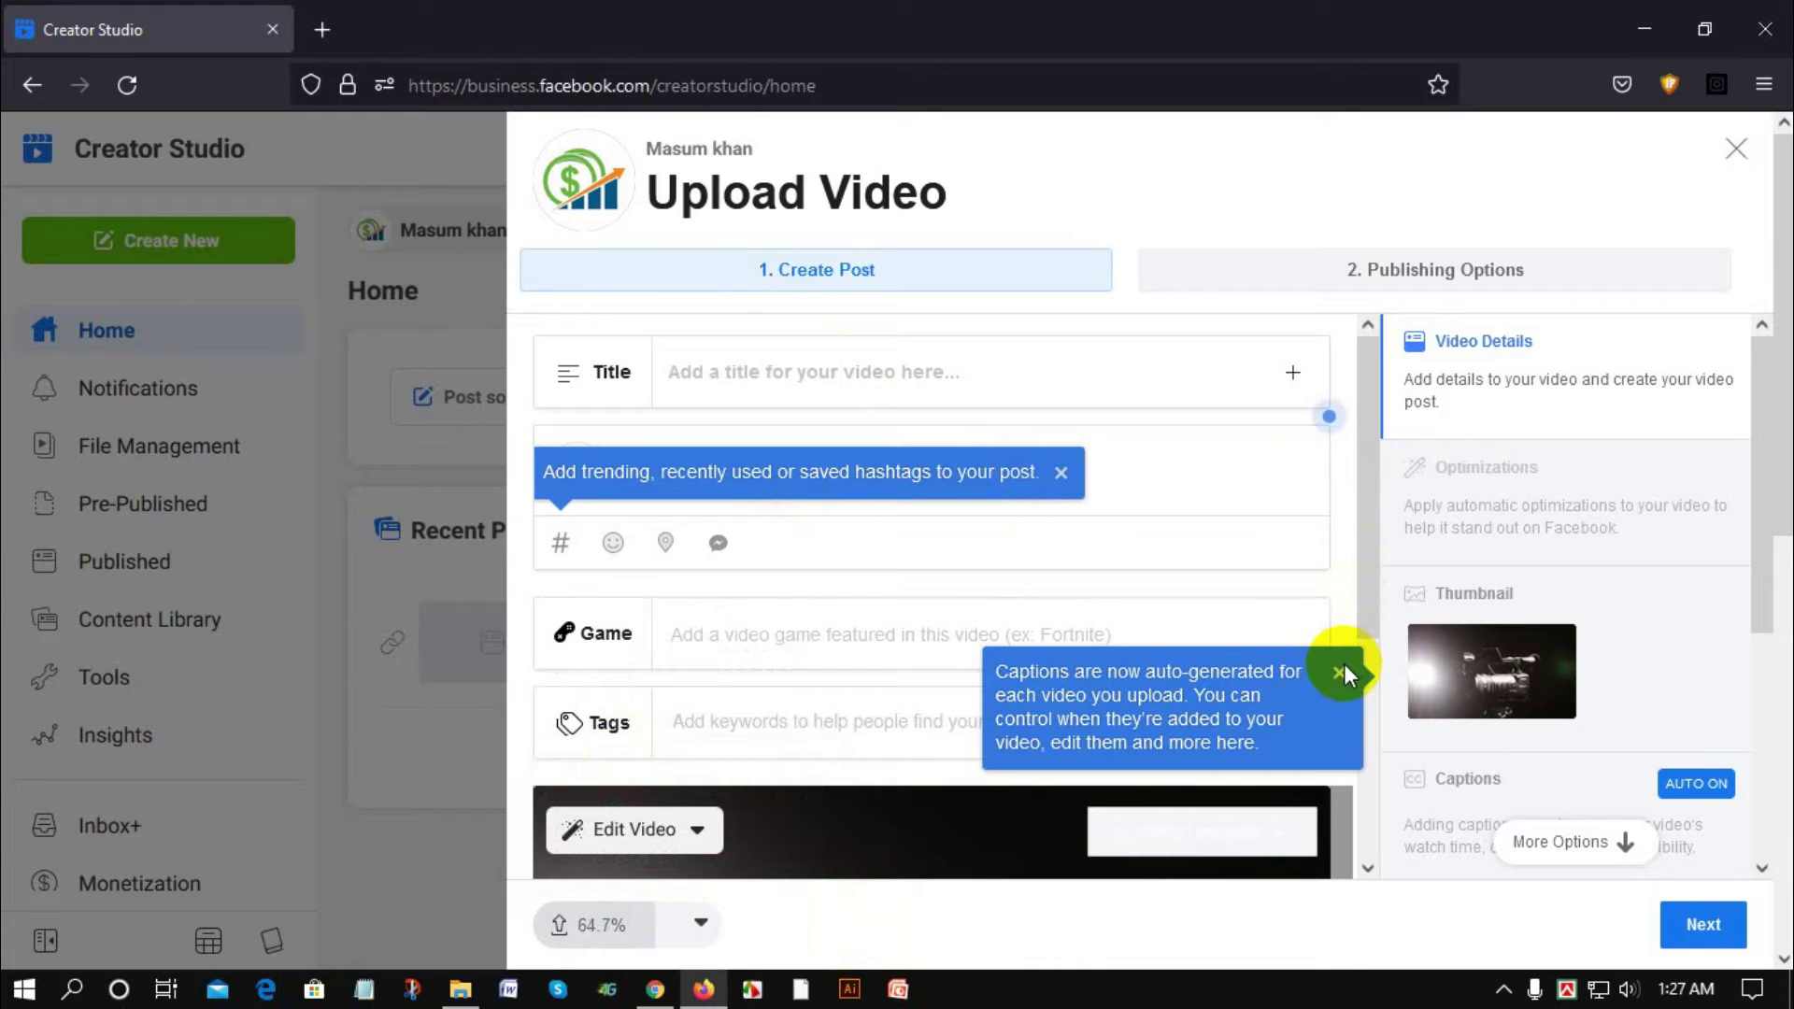
pyautogui.click(1340, 673)
pyautogui.click(1058, 473)
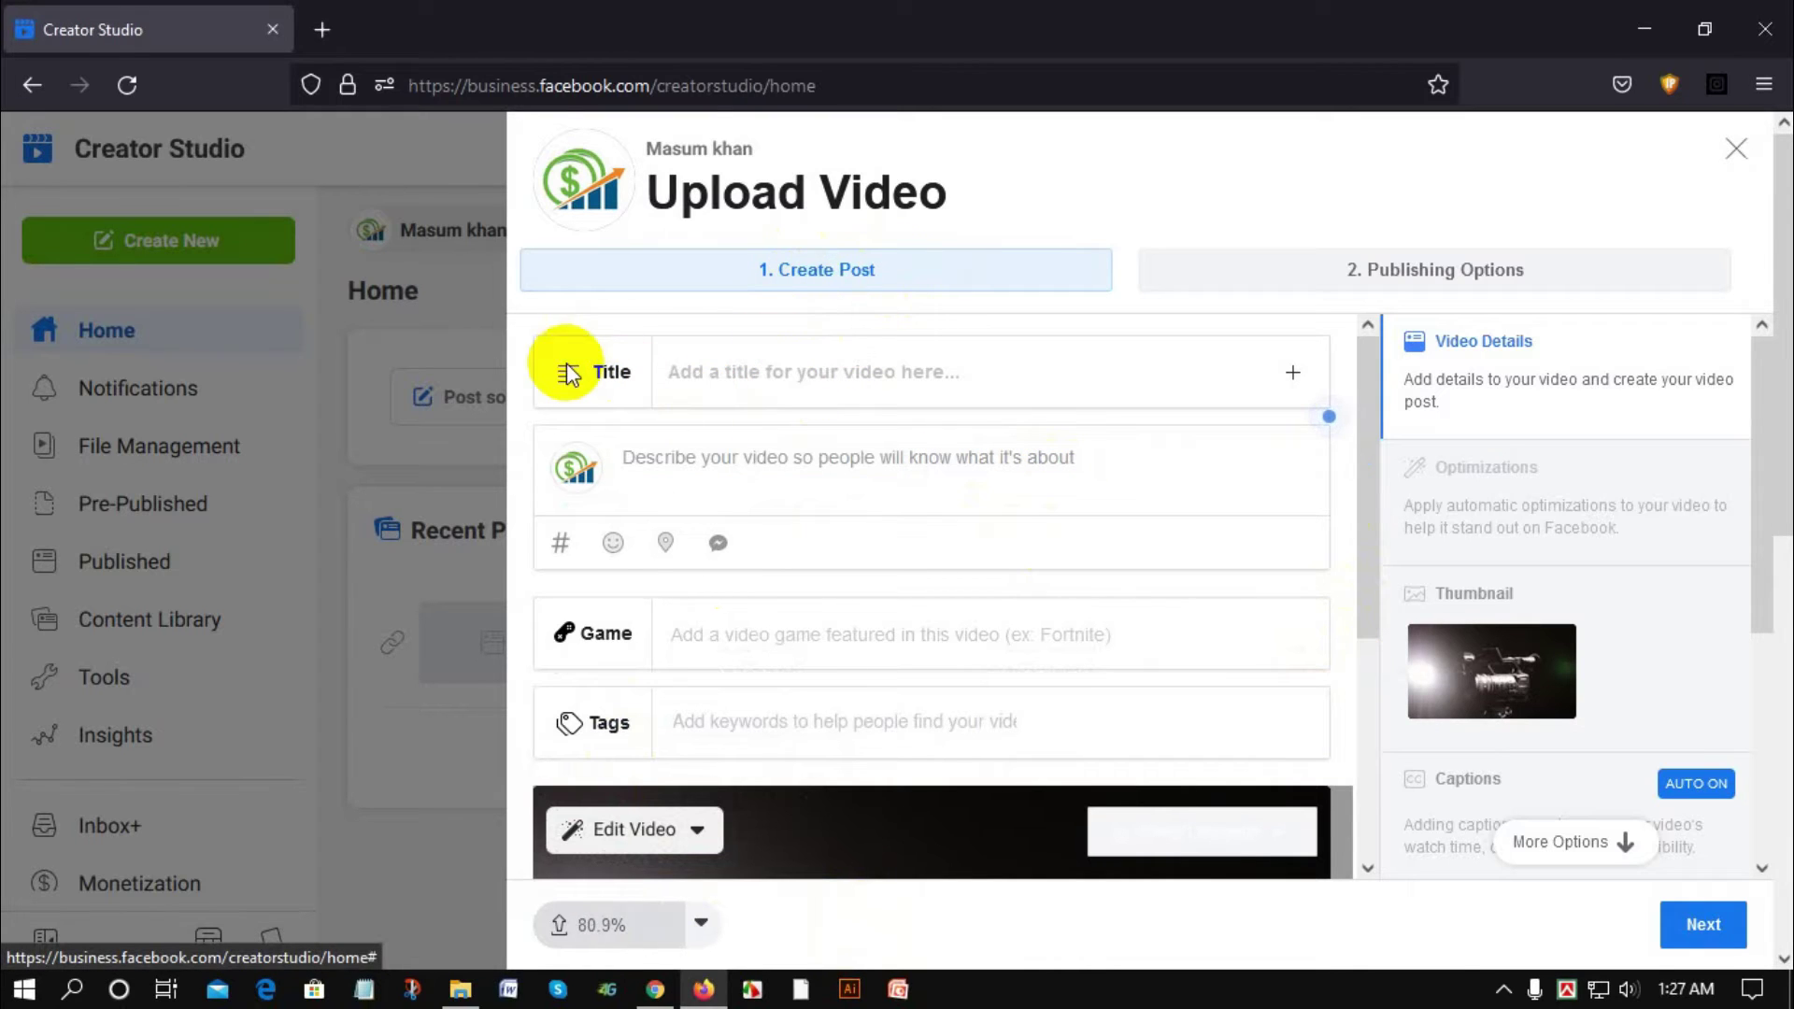
# Set the video's title to "Best Camera video 2021".
pyautogui.doubleClick(612, 372)
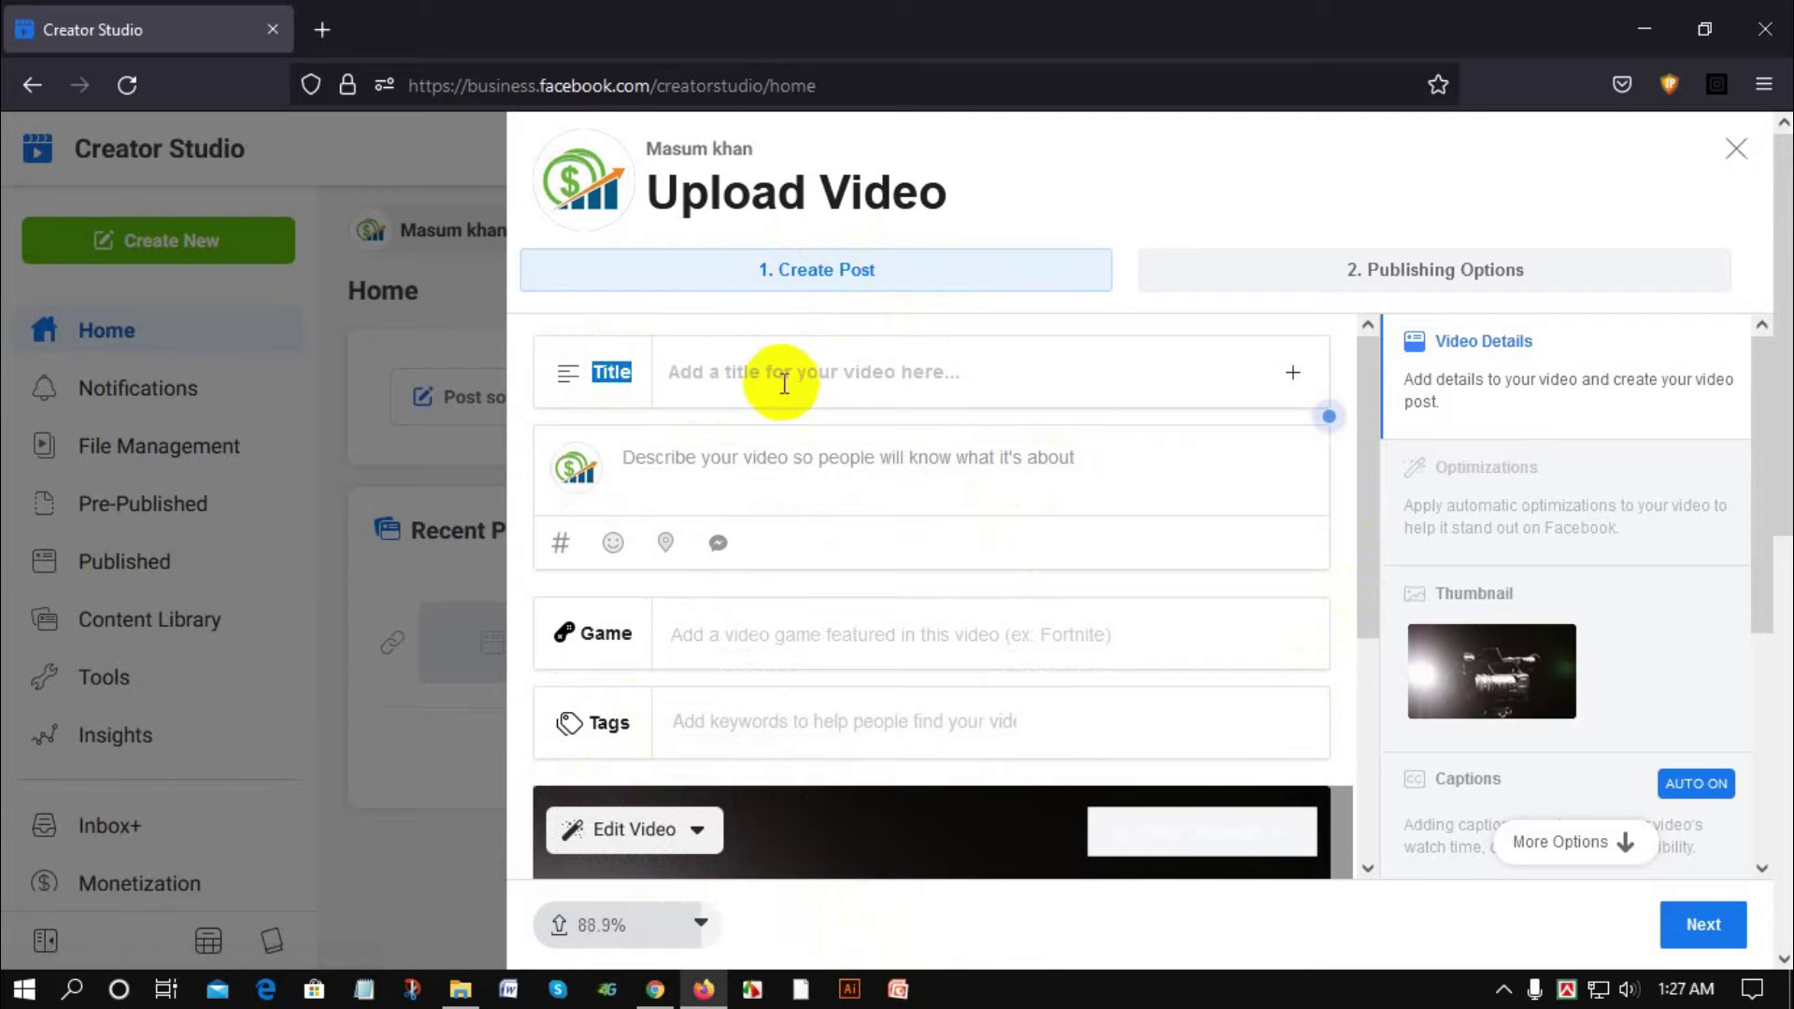
pyautogui.click(753, 372)
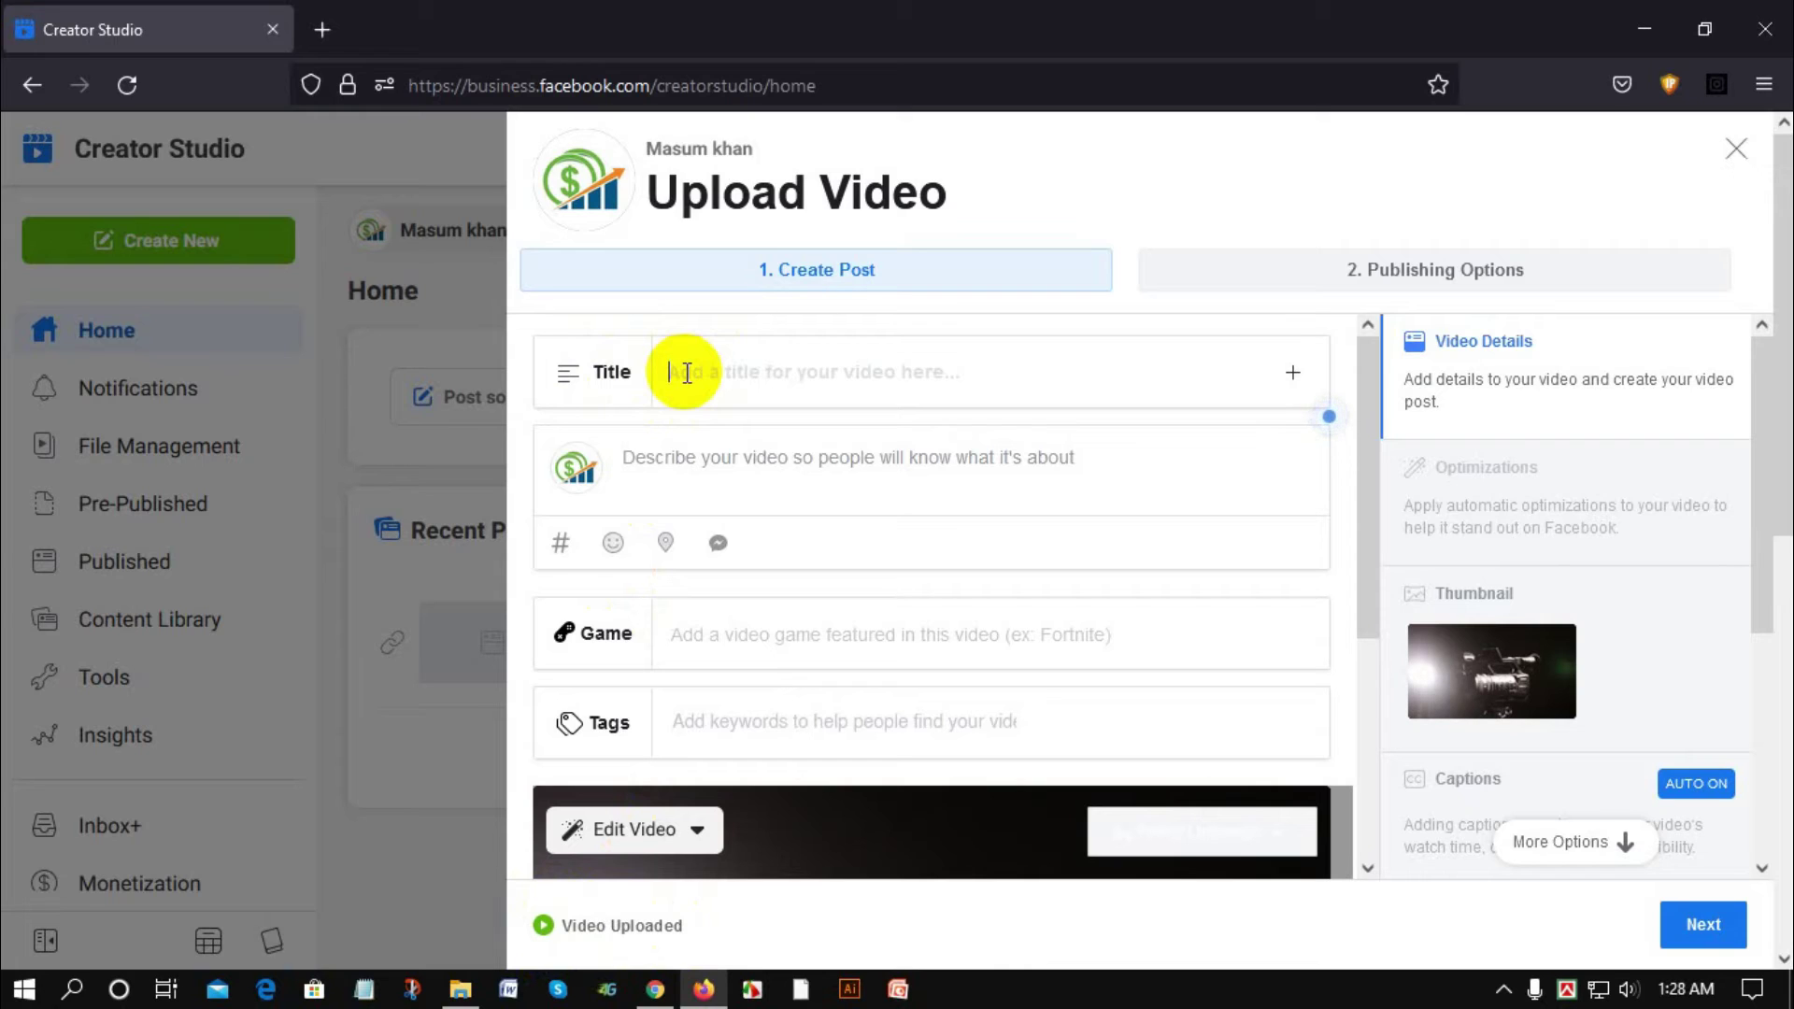
pyautogui.write('Be')
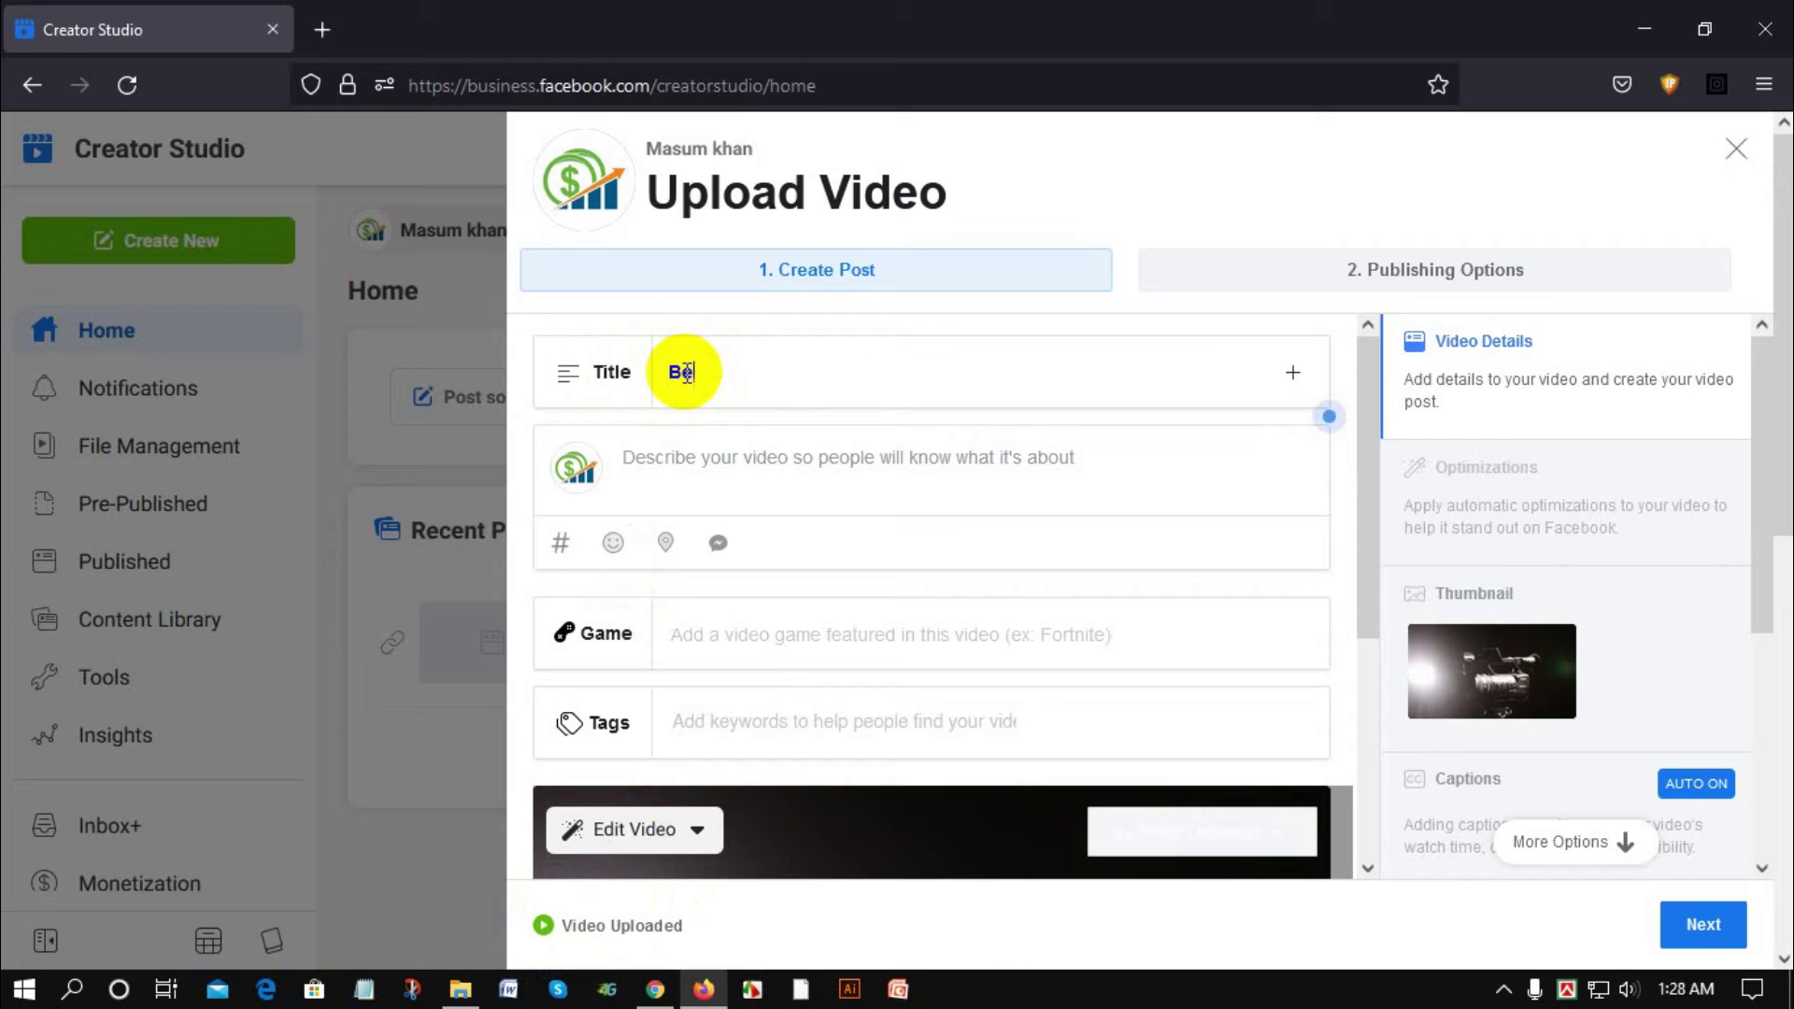
pyautogui.write('st Camera video in')
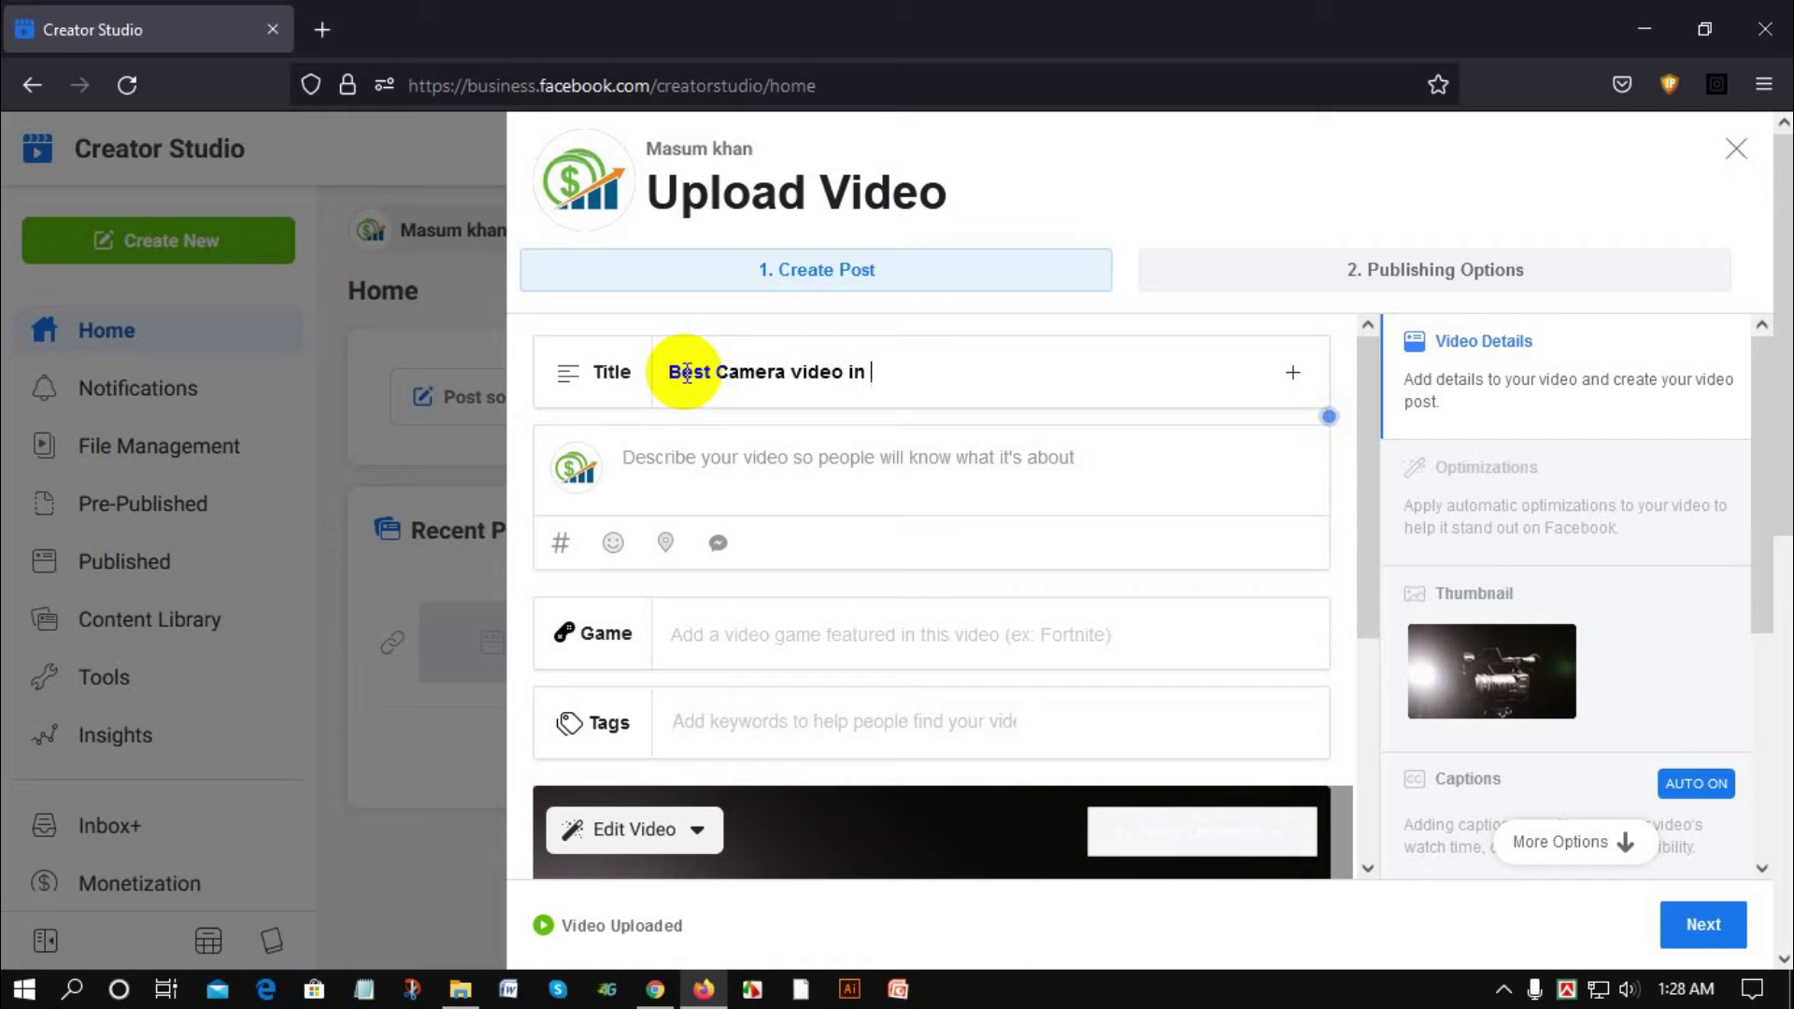
pyautogui.press('BackSpace')
pyautogui.press('BackSpace')
pyautogui.write('2021')
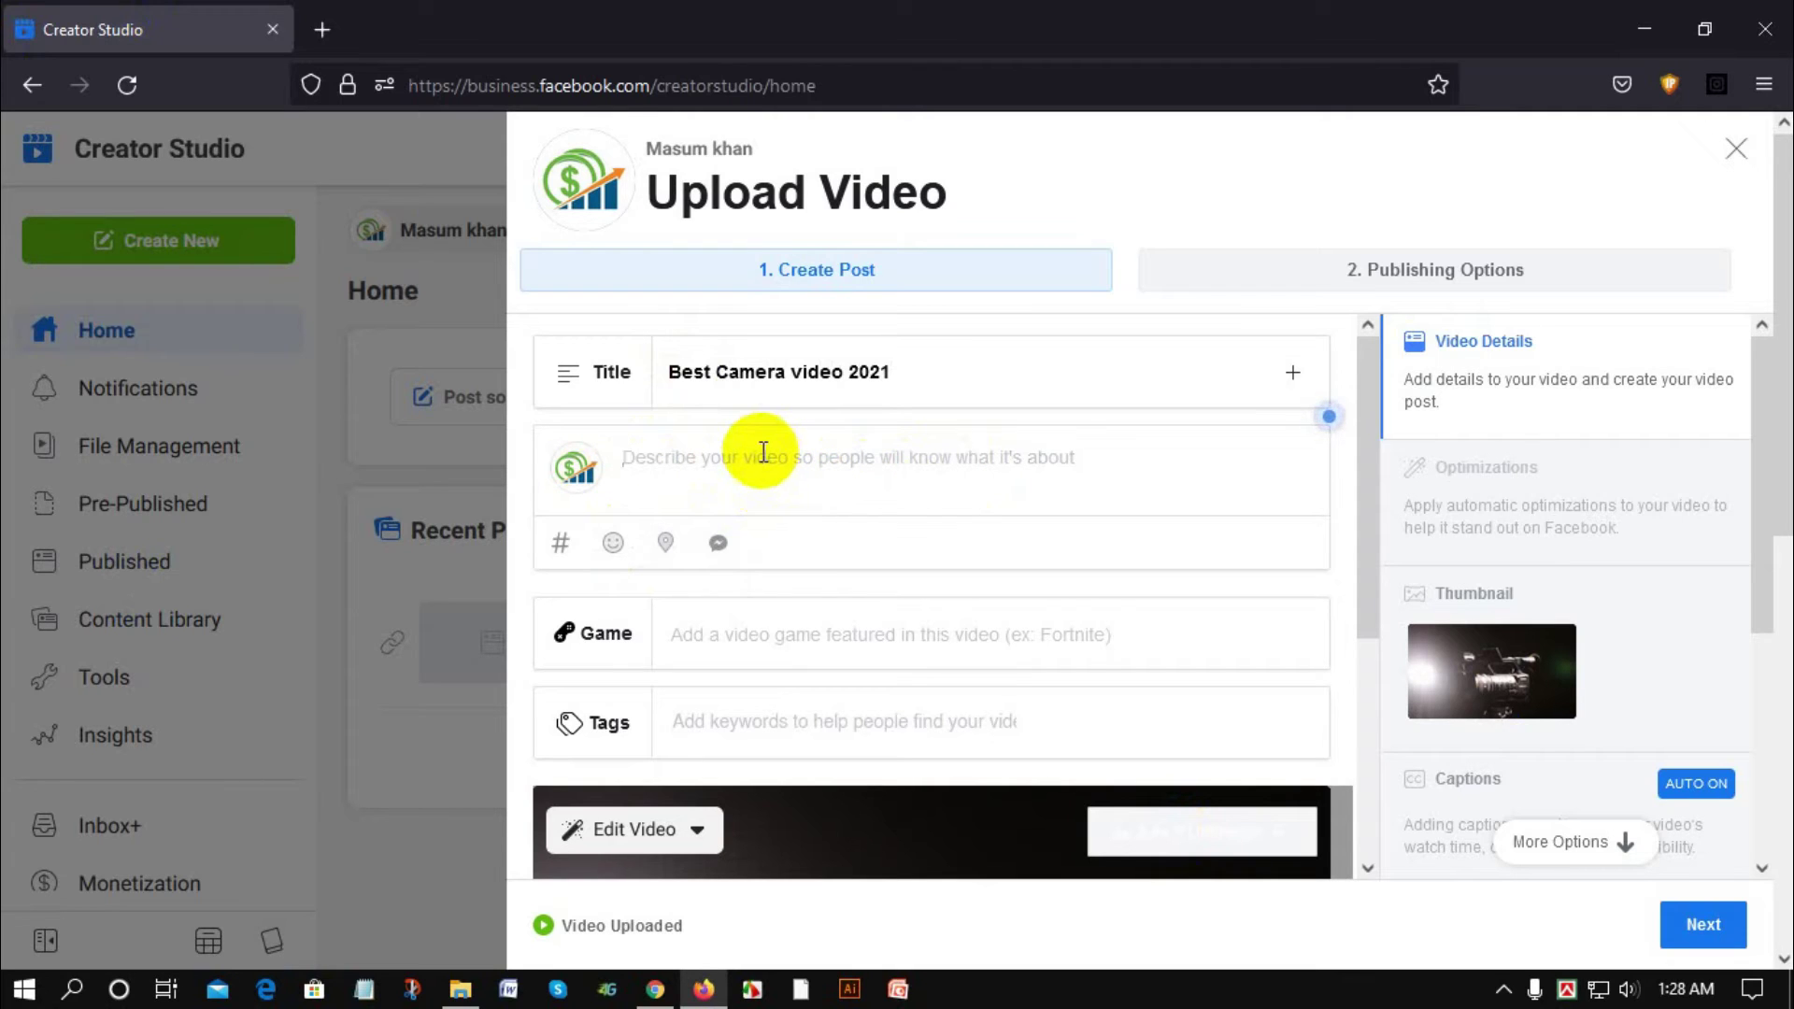
# Copy the title "Best Camera video 2021" into the video's description.
pyautogui.doubleClick(689, 374)
pyautogui.moveTo(671, 375); pyautogui.dragTo(934, 374)
pyautogui.rightClick(803, 382)
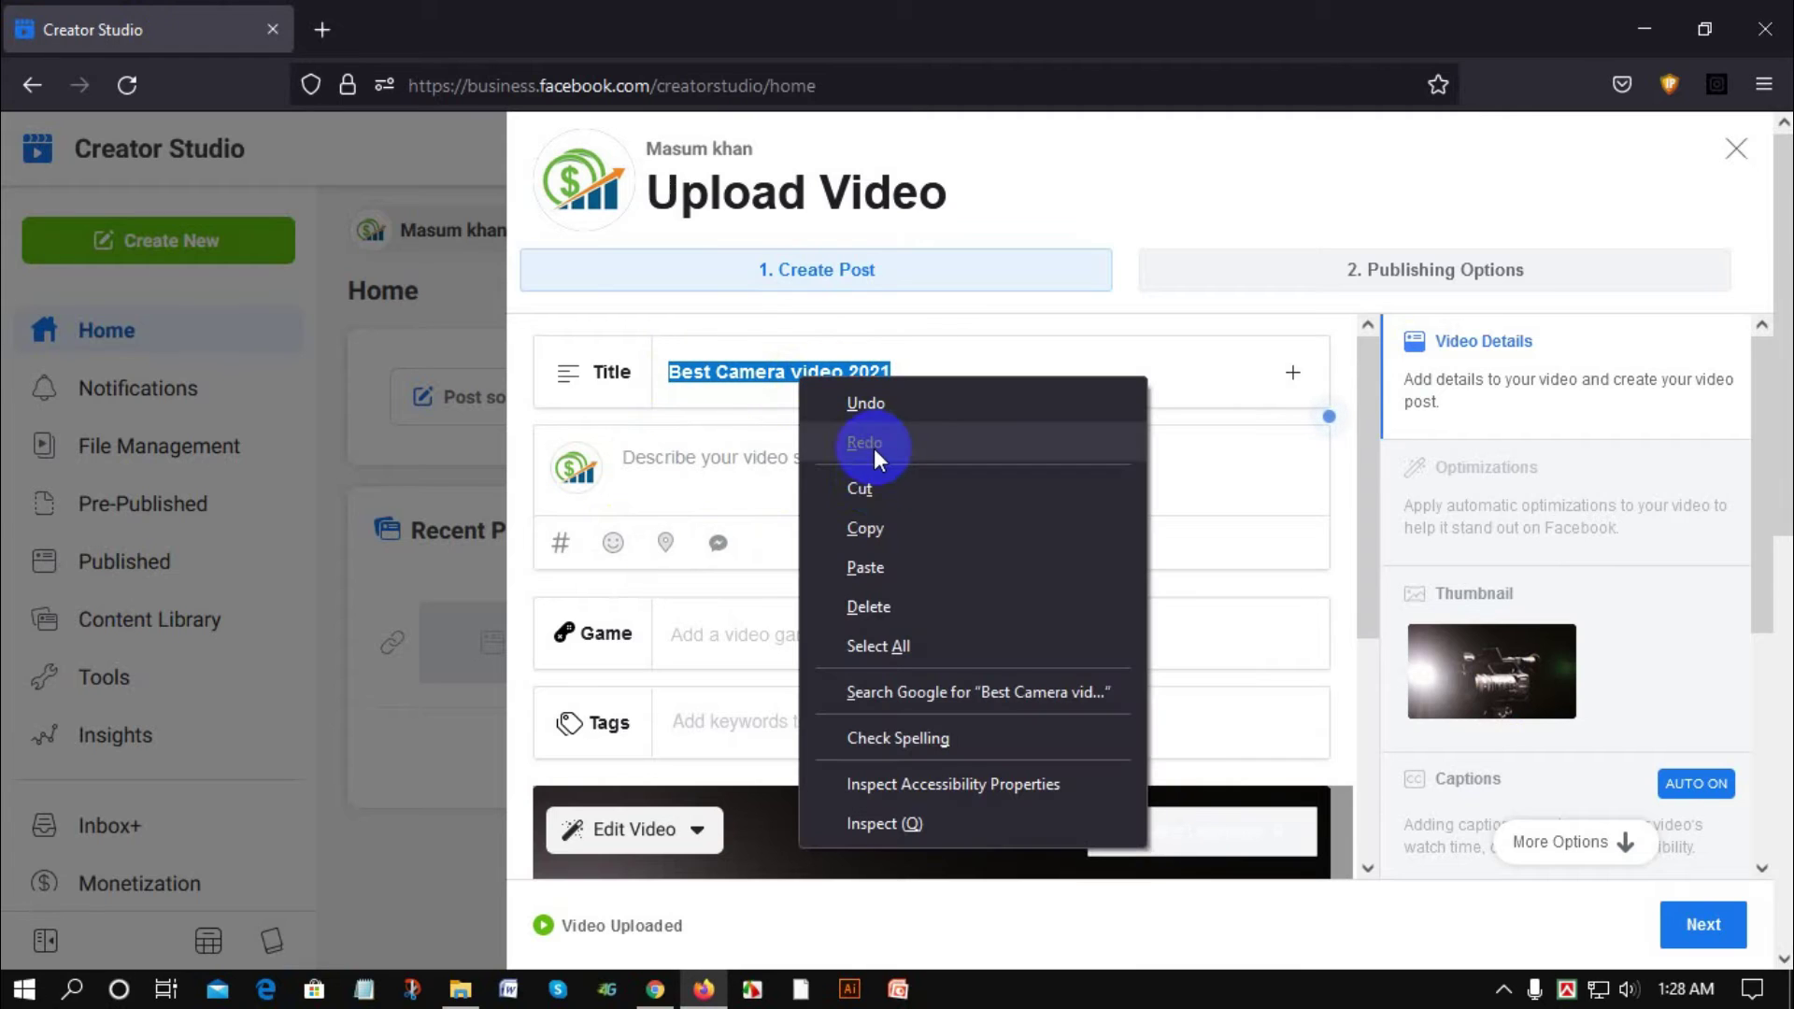
pyautogui.click(879, 528)
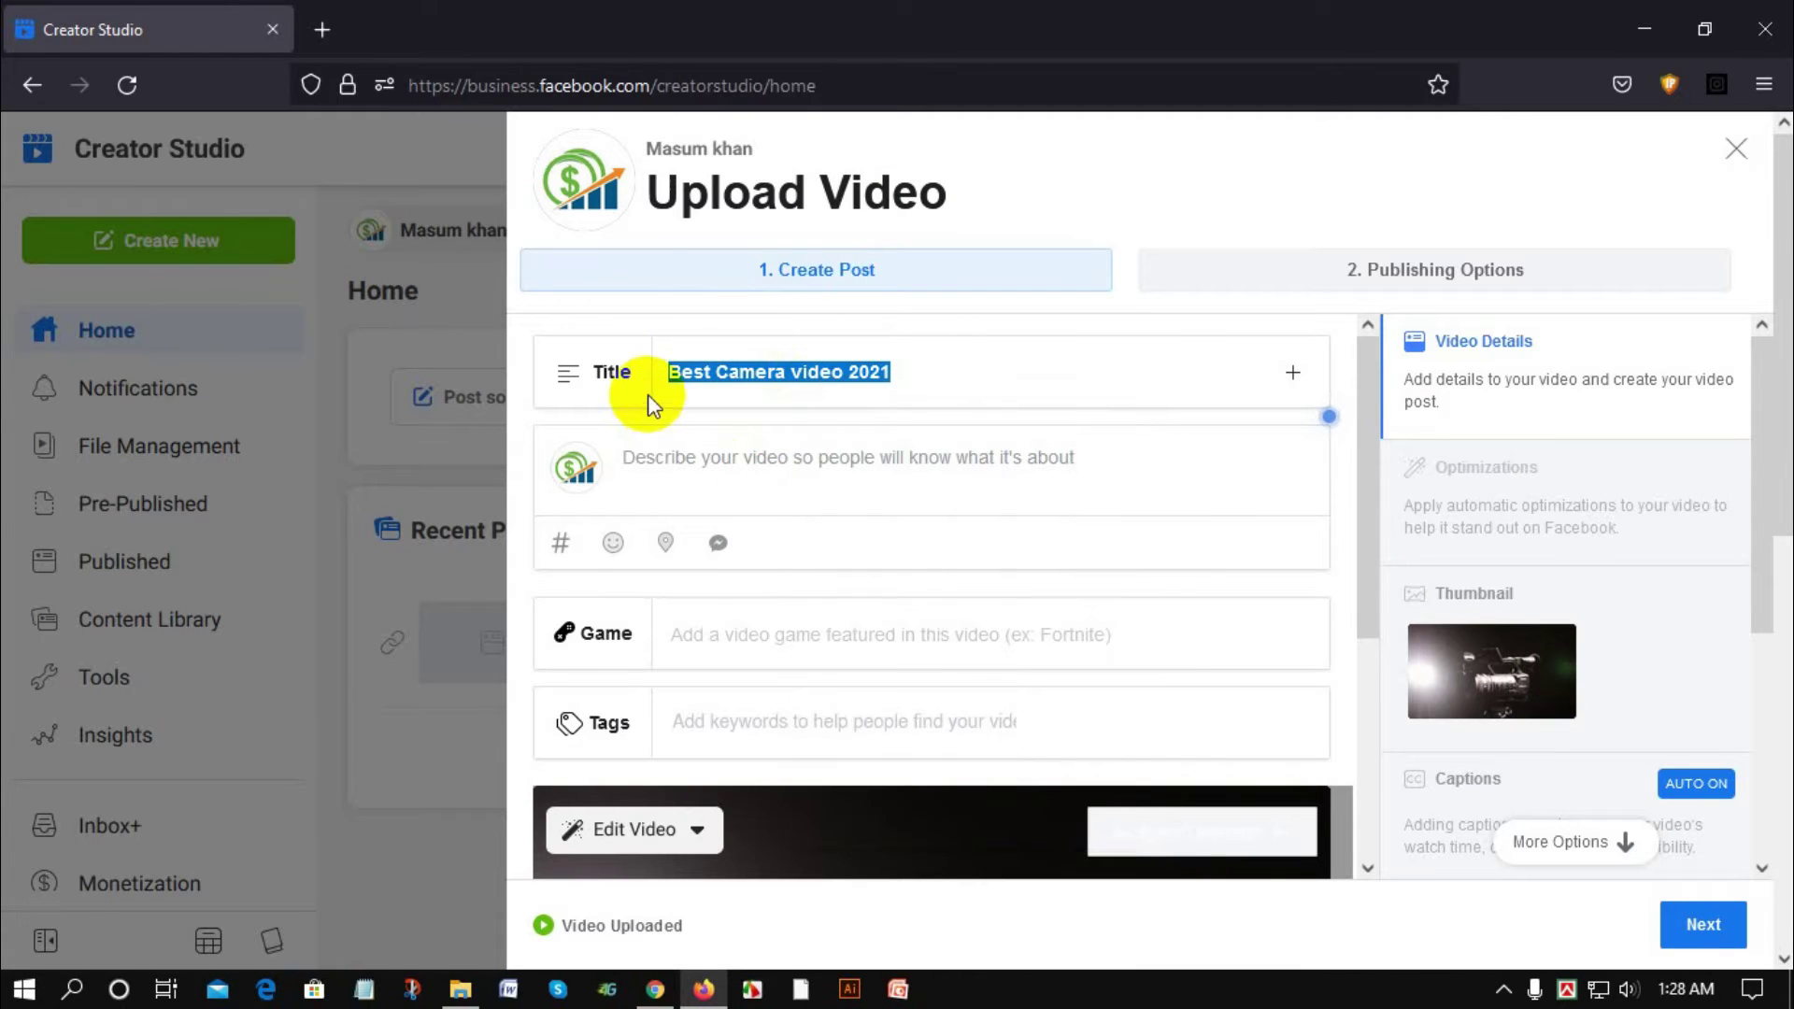
pyautogui.rightClick(679, 457)
pyautogui.click(750, 654)
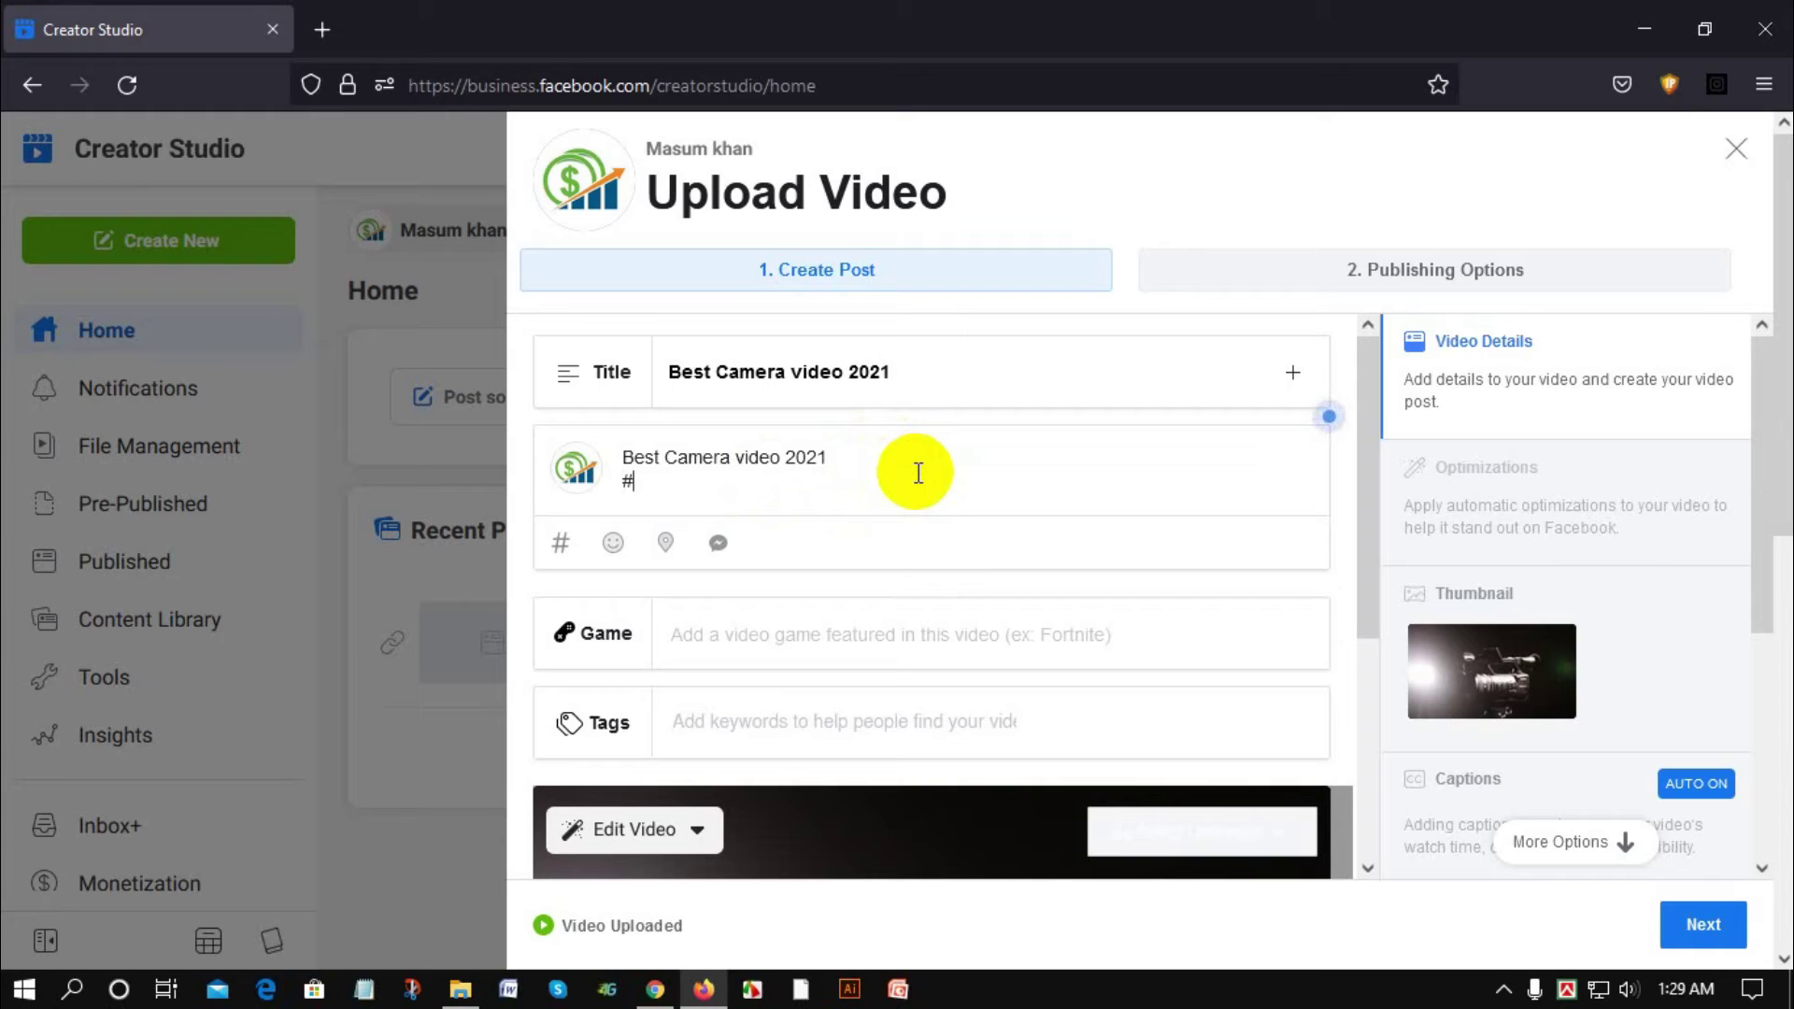
# Add the hashtags #camera and #bestcamera on a new line below the description text.
pyautogui.write('cam')
pyautogui.press('BackSpace')
pyautogui.press('BackSpace')
pyautogui.write('amera')
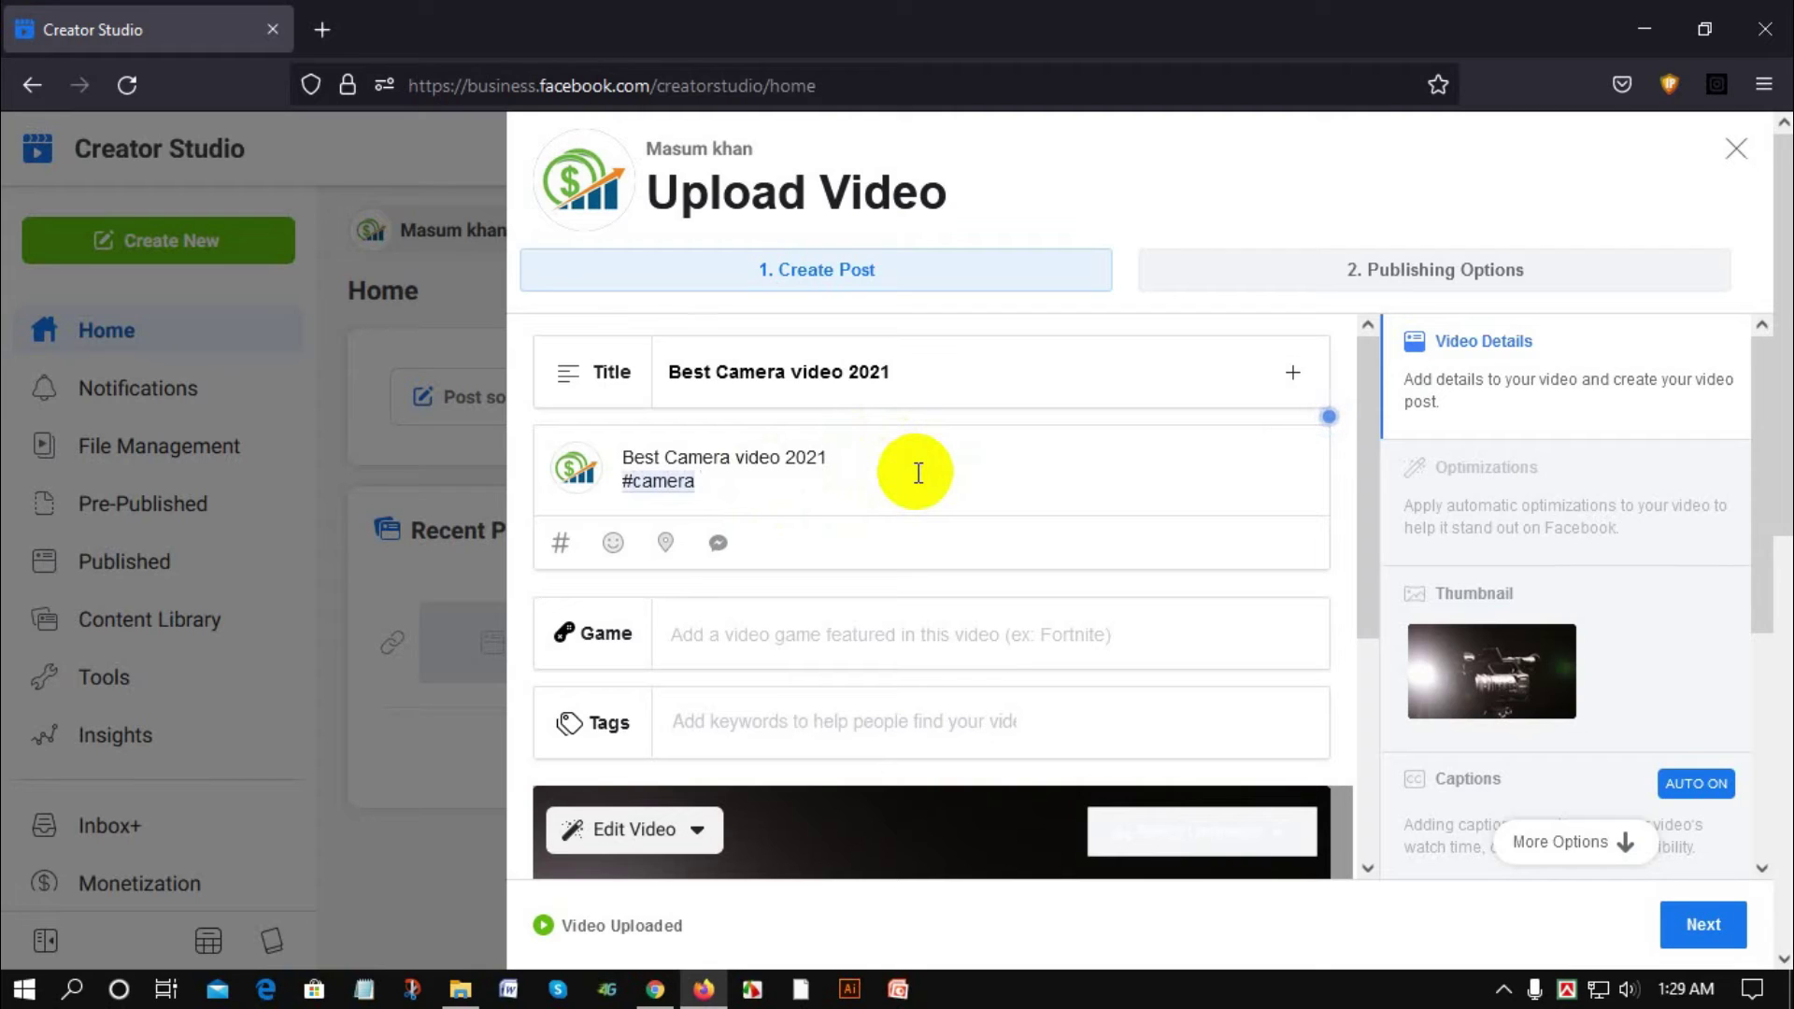
pyautogui.write(' #bestcamera')
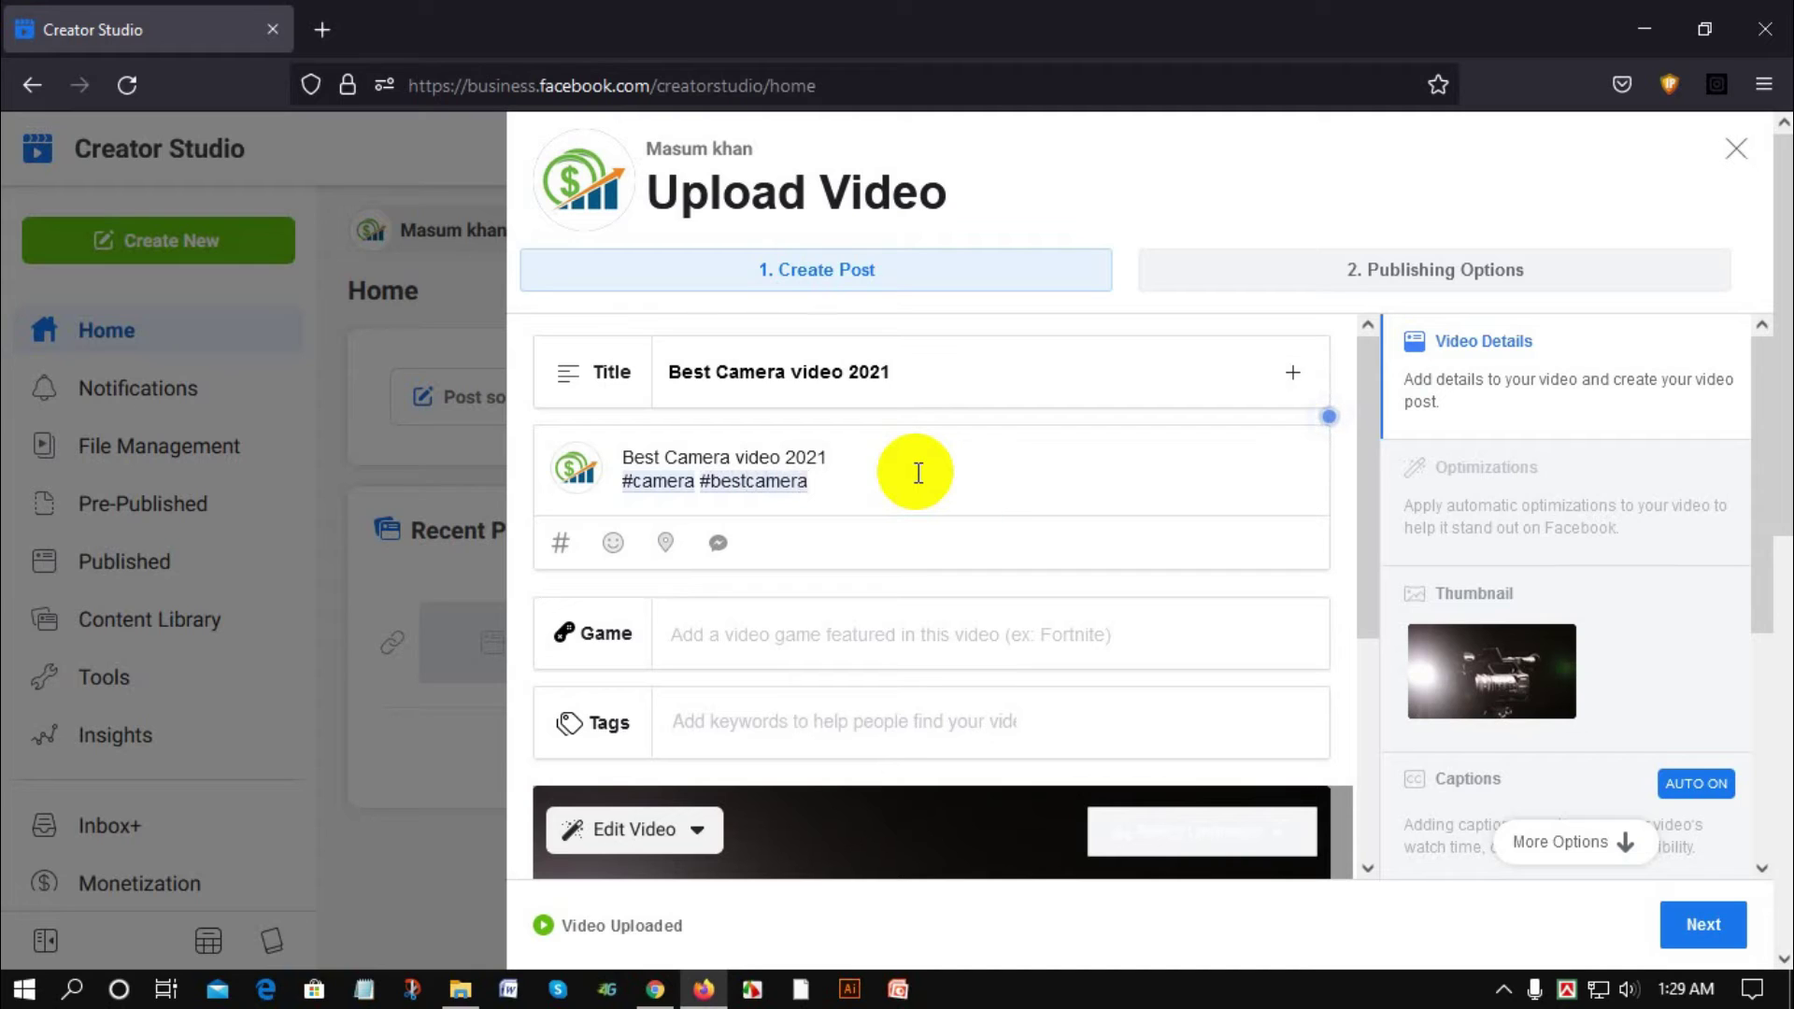
pyautogui.click(748, 481)
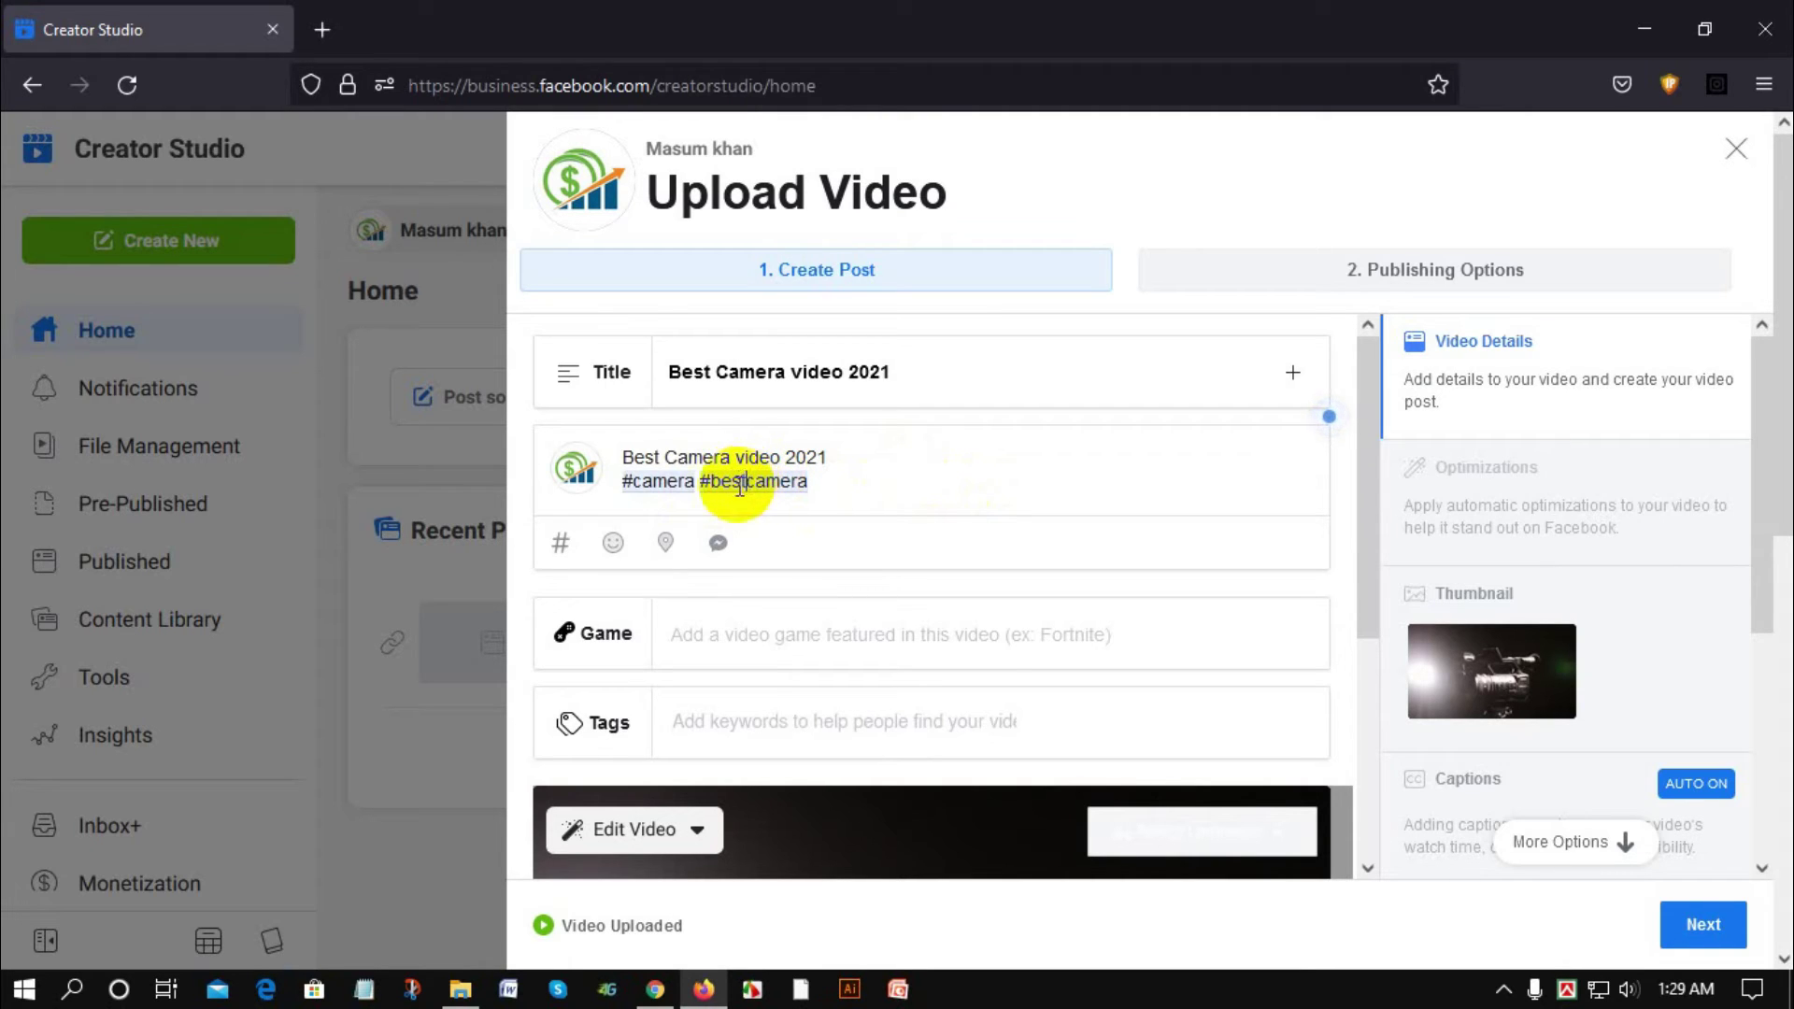
pyautogui.click(812, 482)
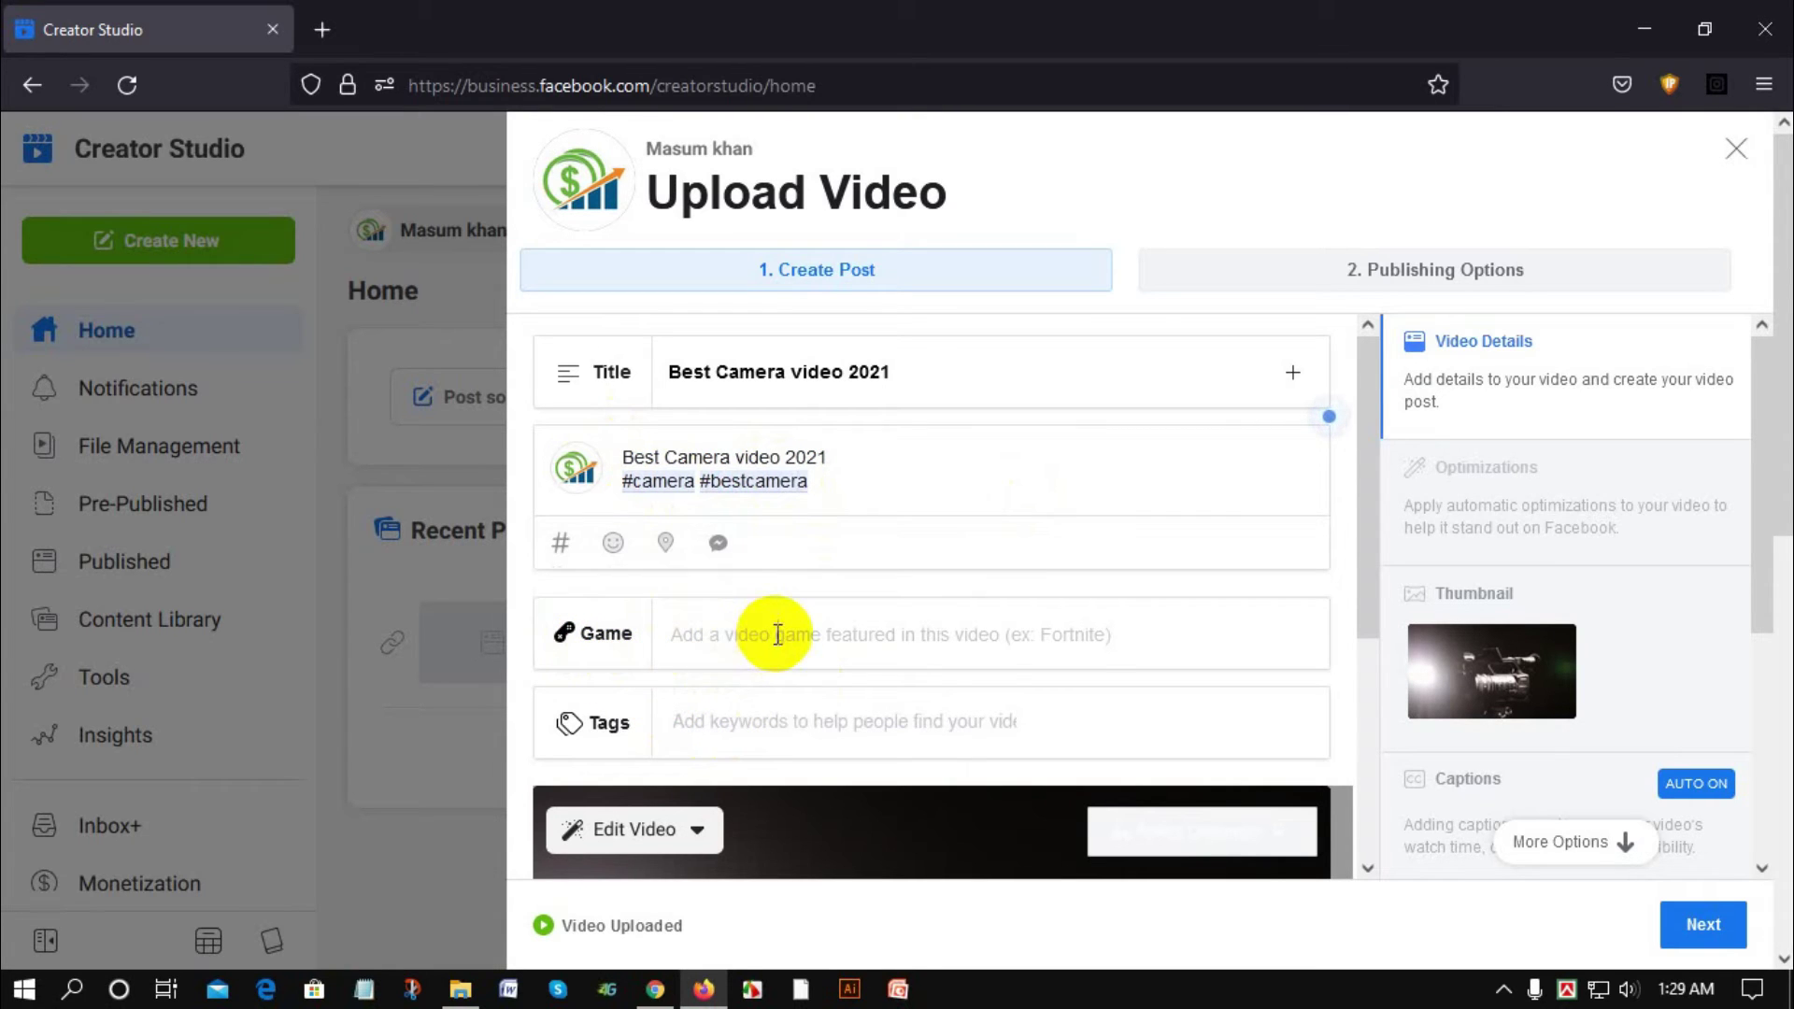
# Try tagging the video with the game Garena Free Fire and remove that game tag again.
pyautogui.click(699, 645)
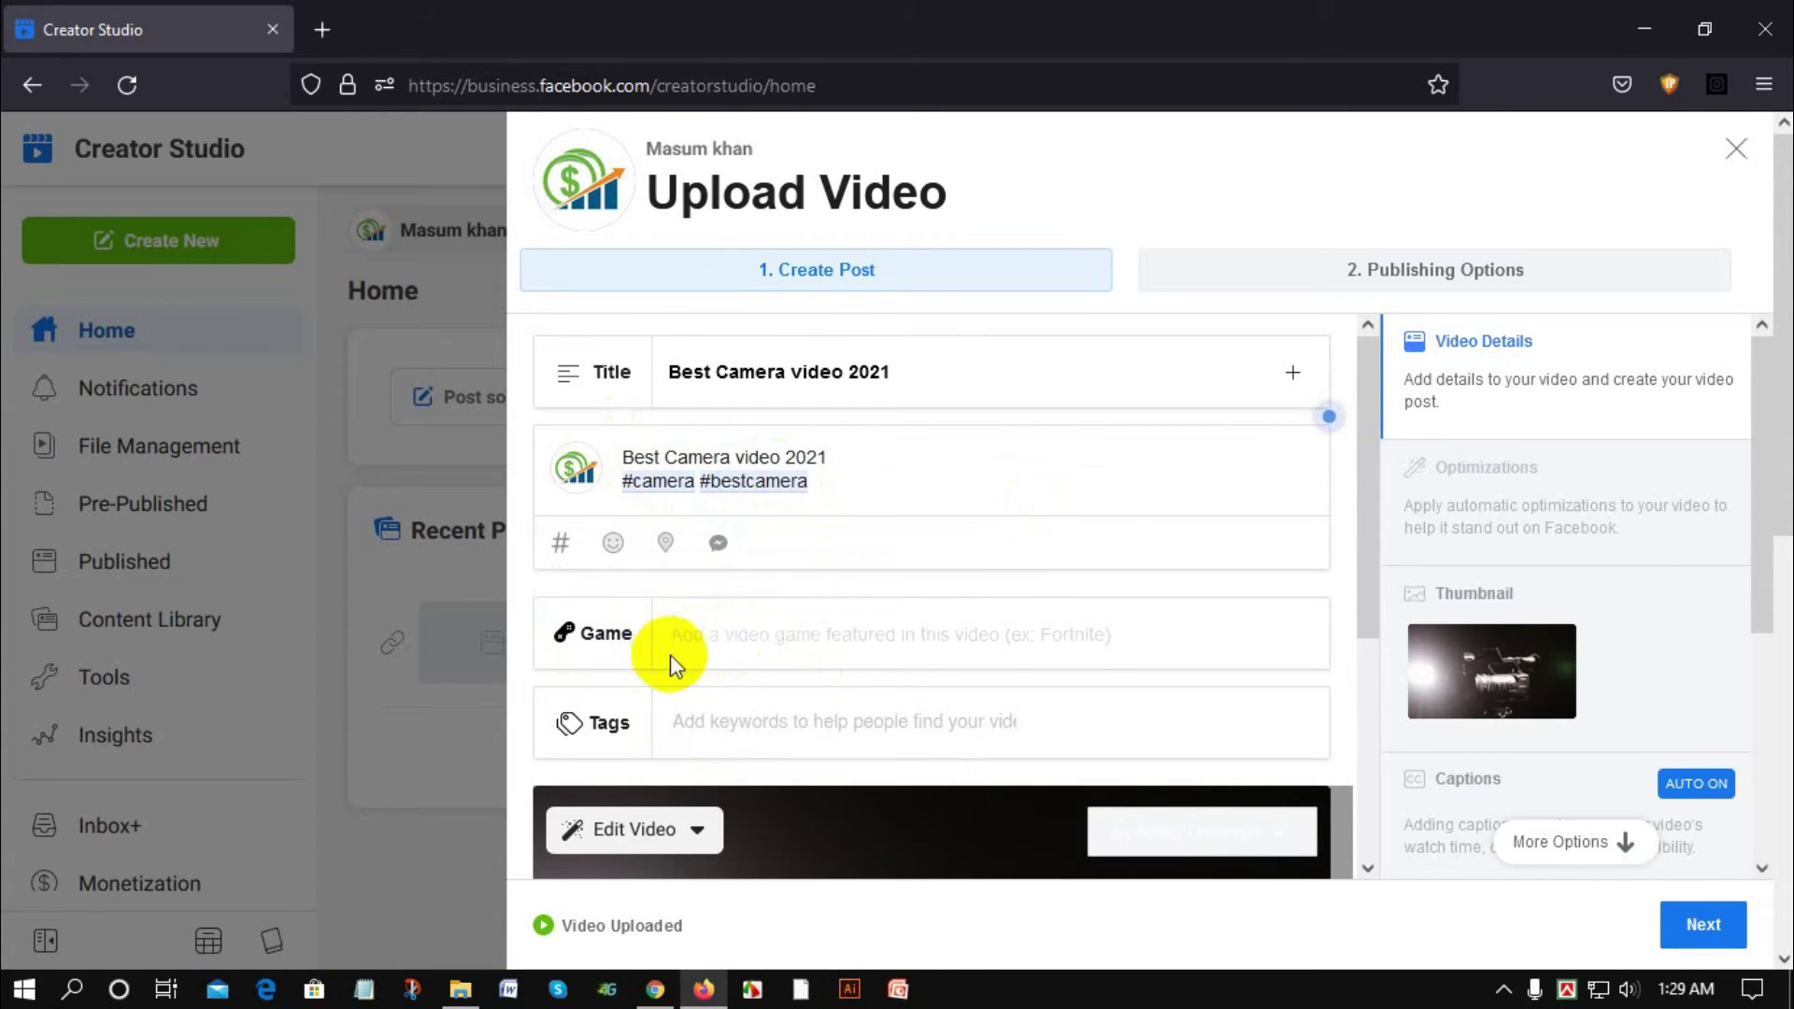
pyautogui.moveTo(583, 648)
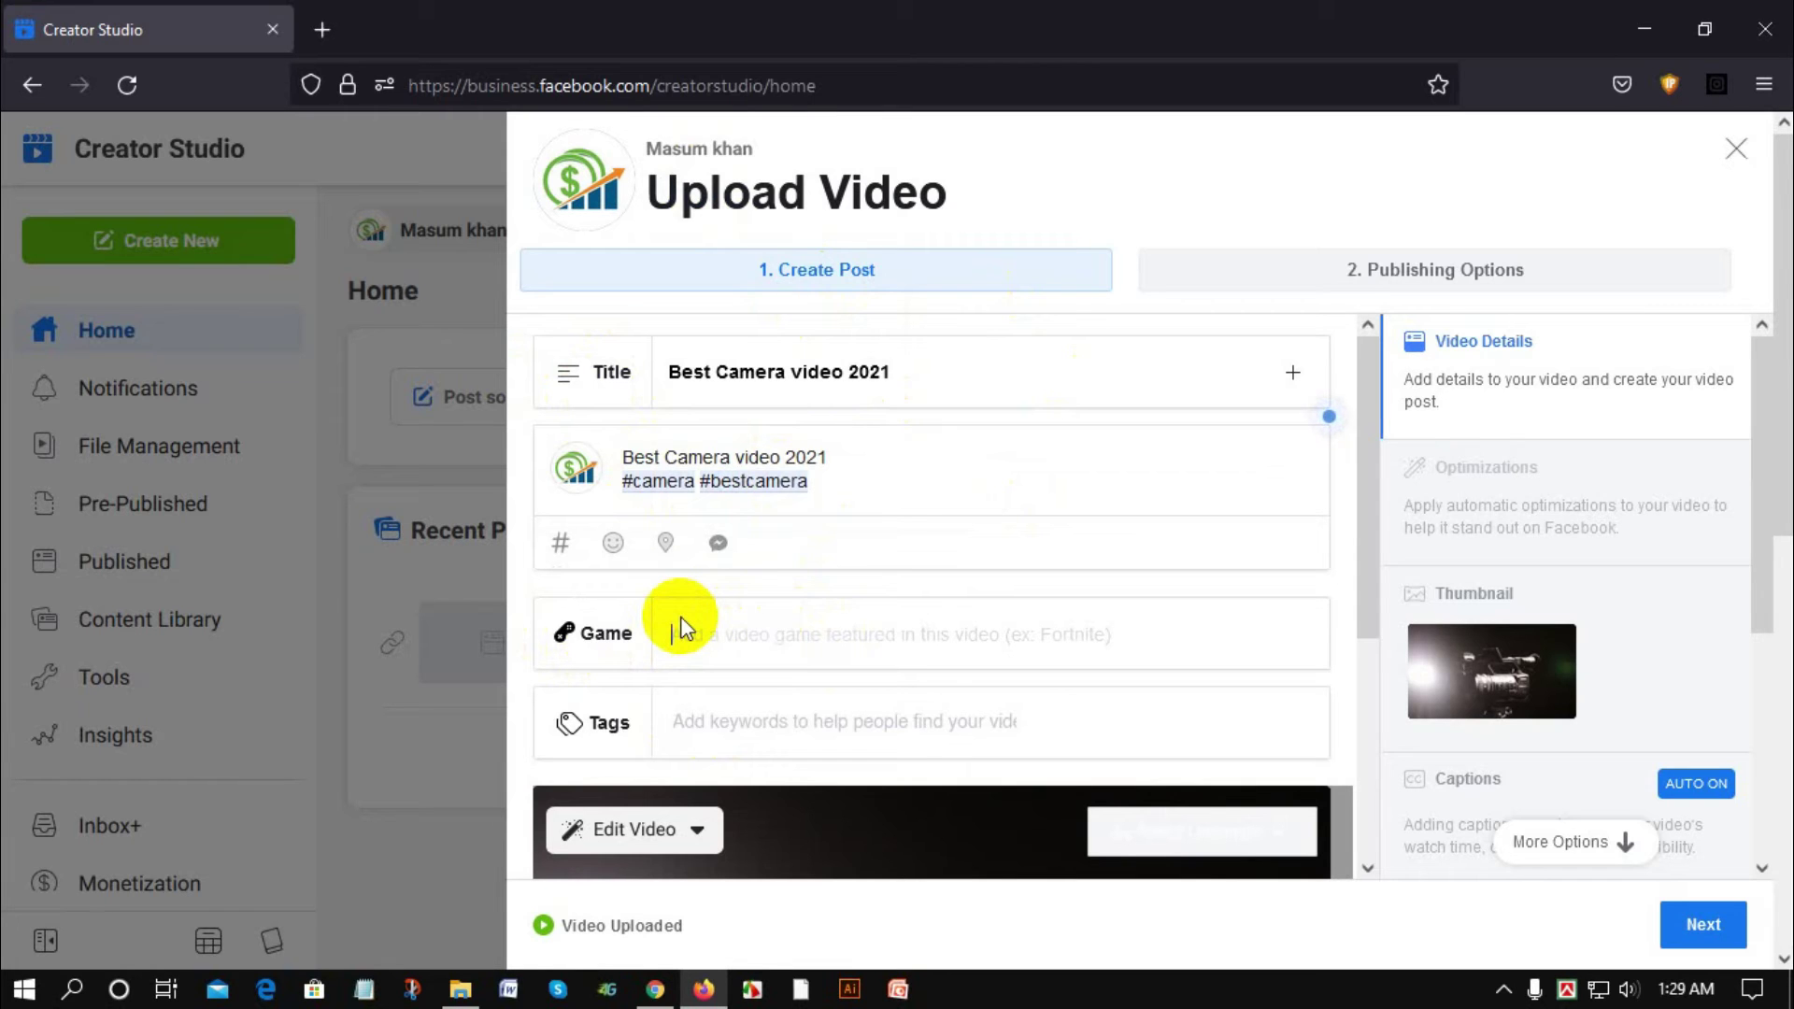
pyautogui.write('f')
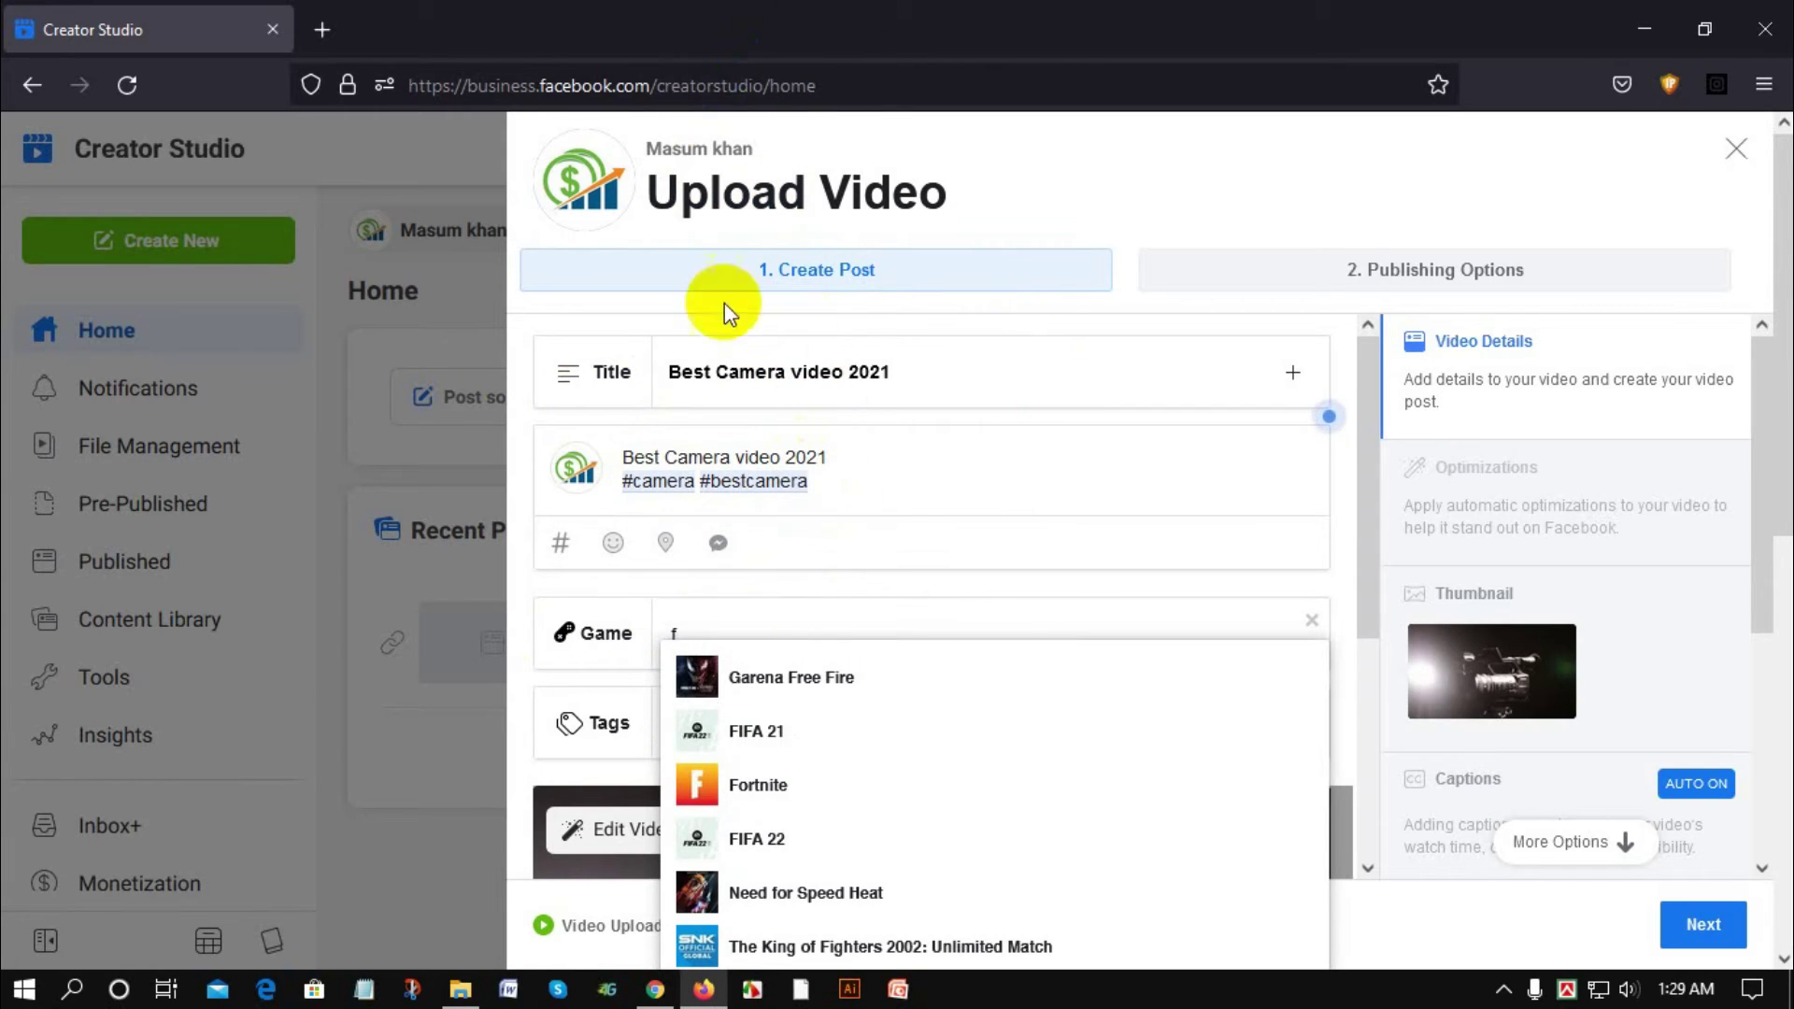
pyautogui.click(828, 684)
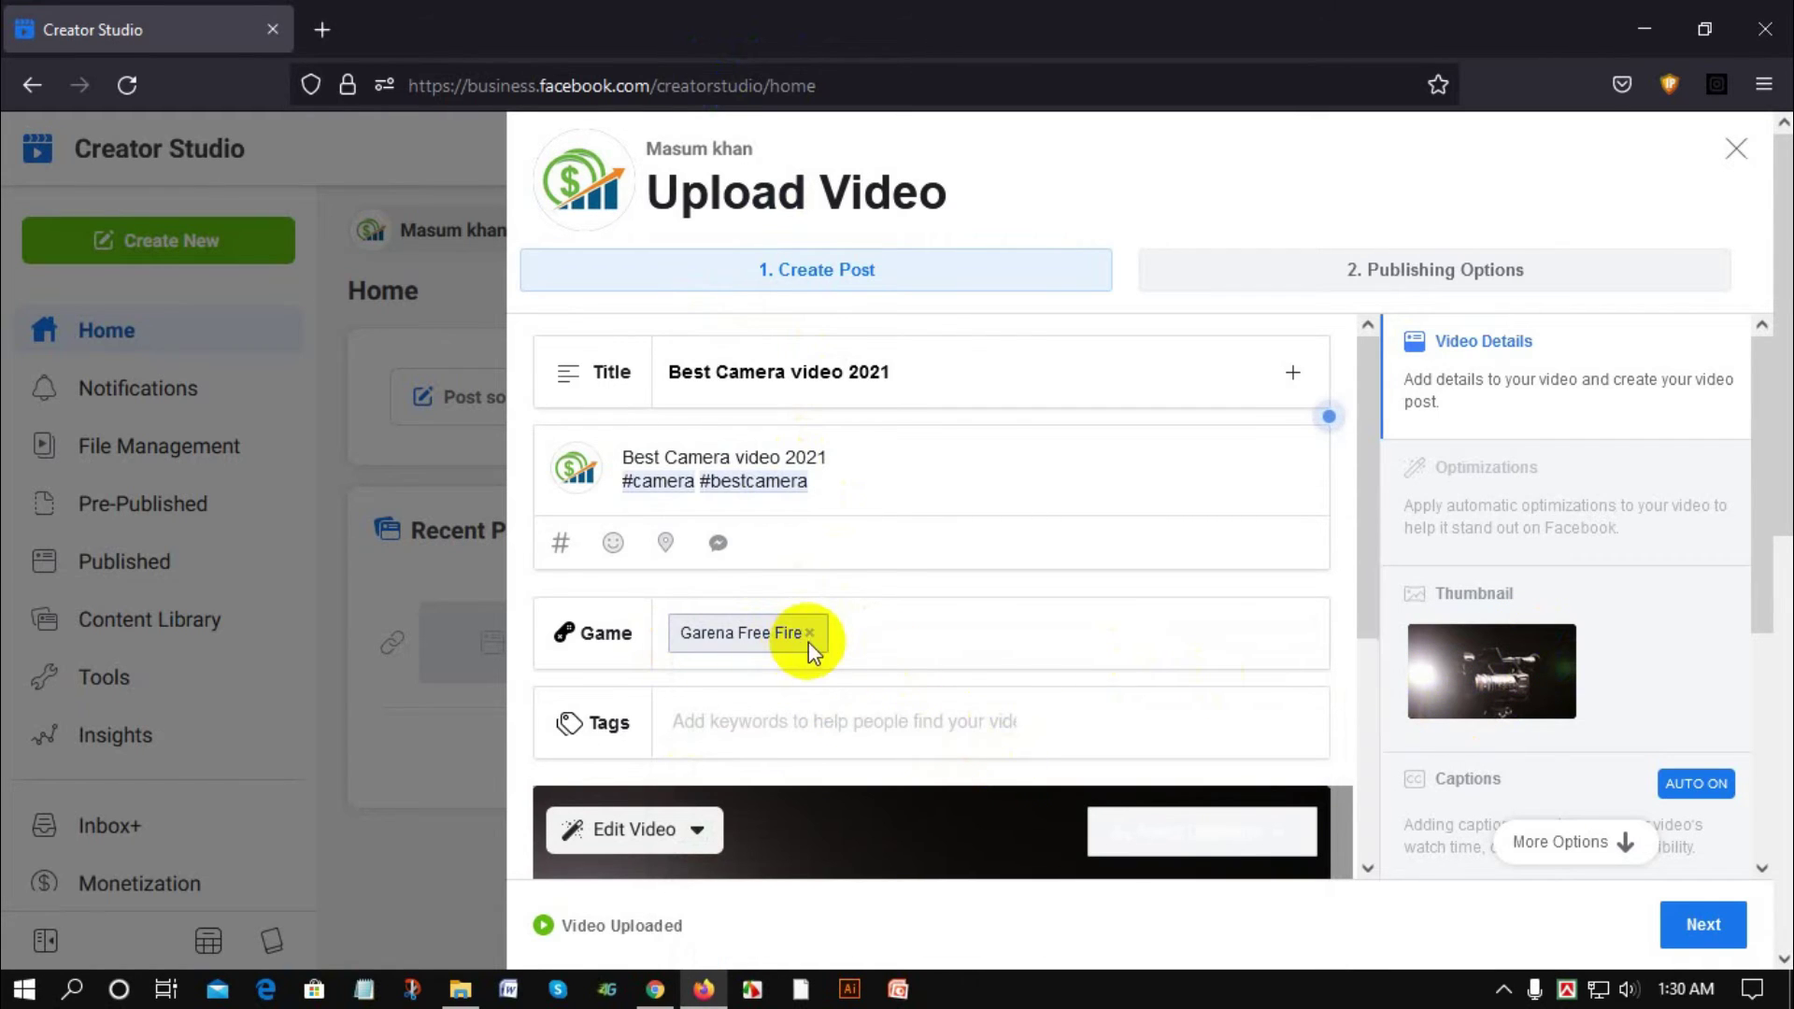
pyautogui.click(808, 634)
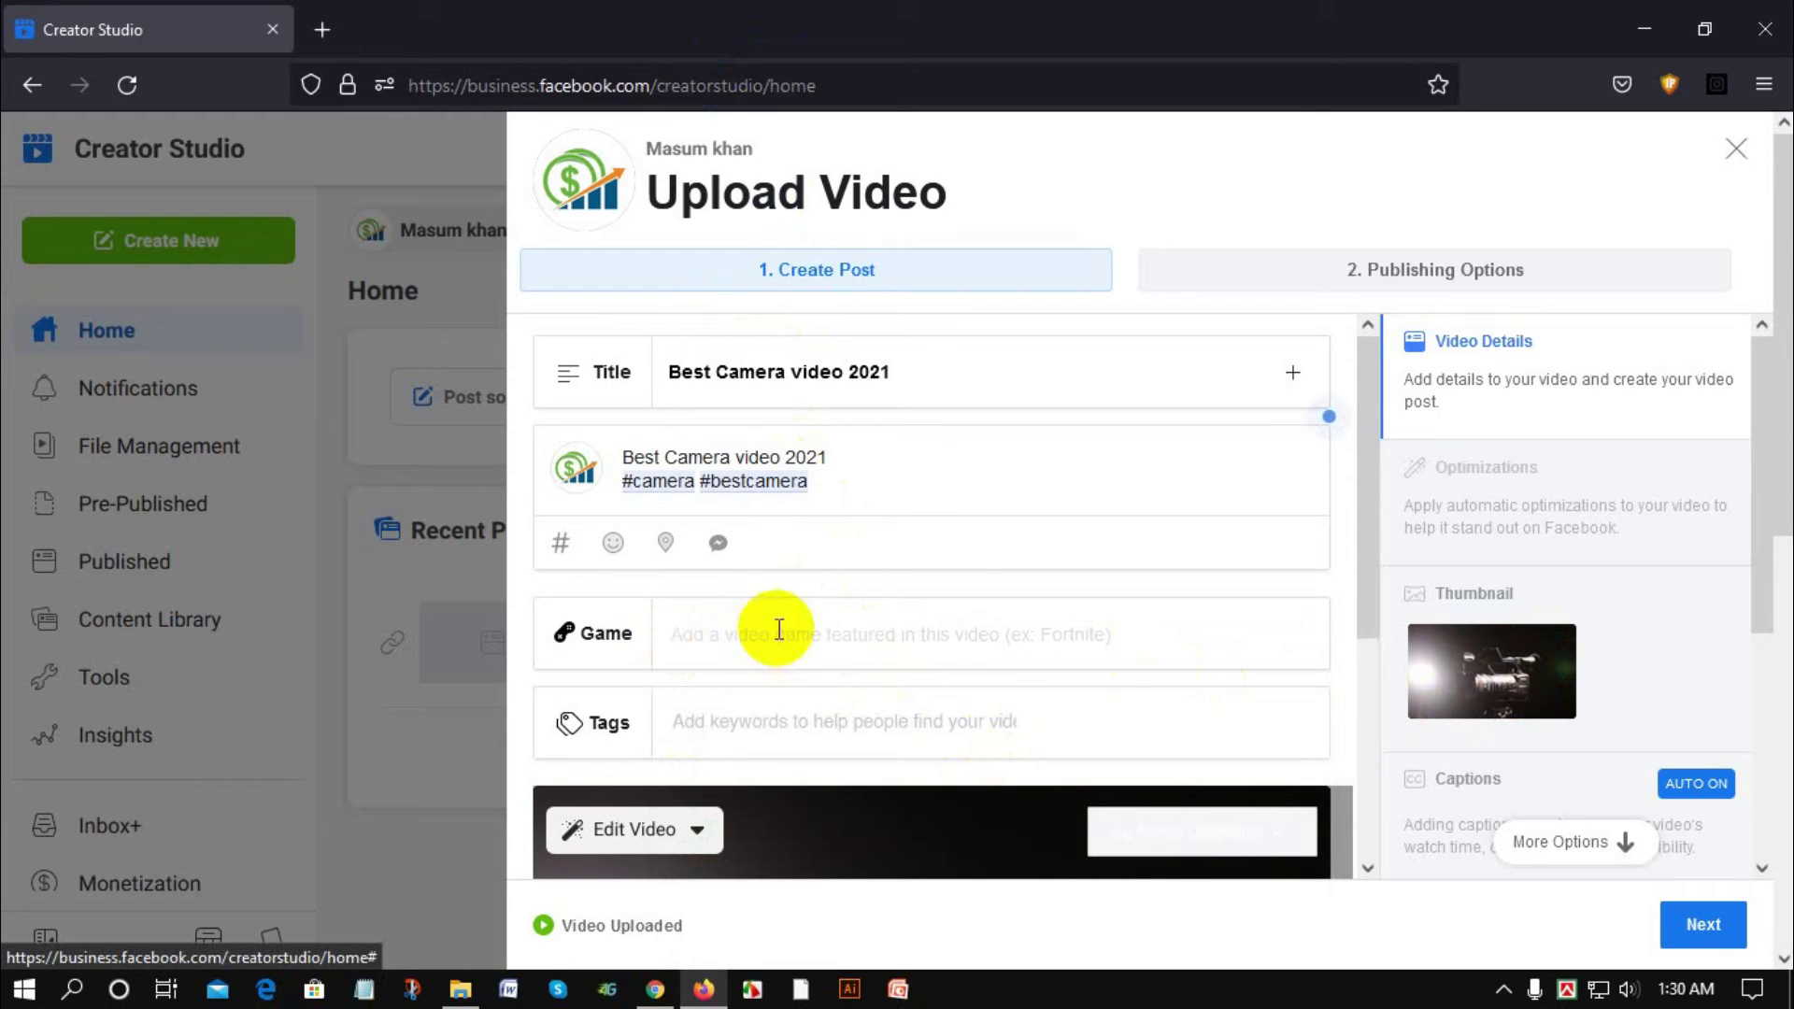
pyautogui.click(723, 630)
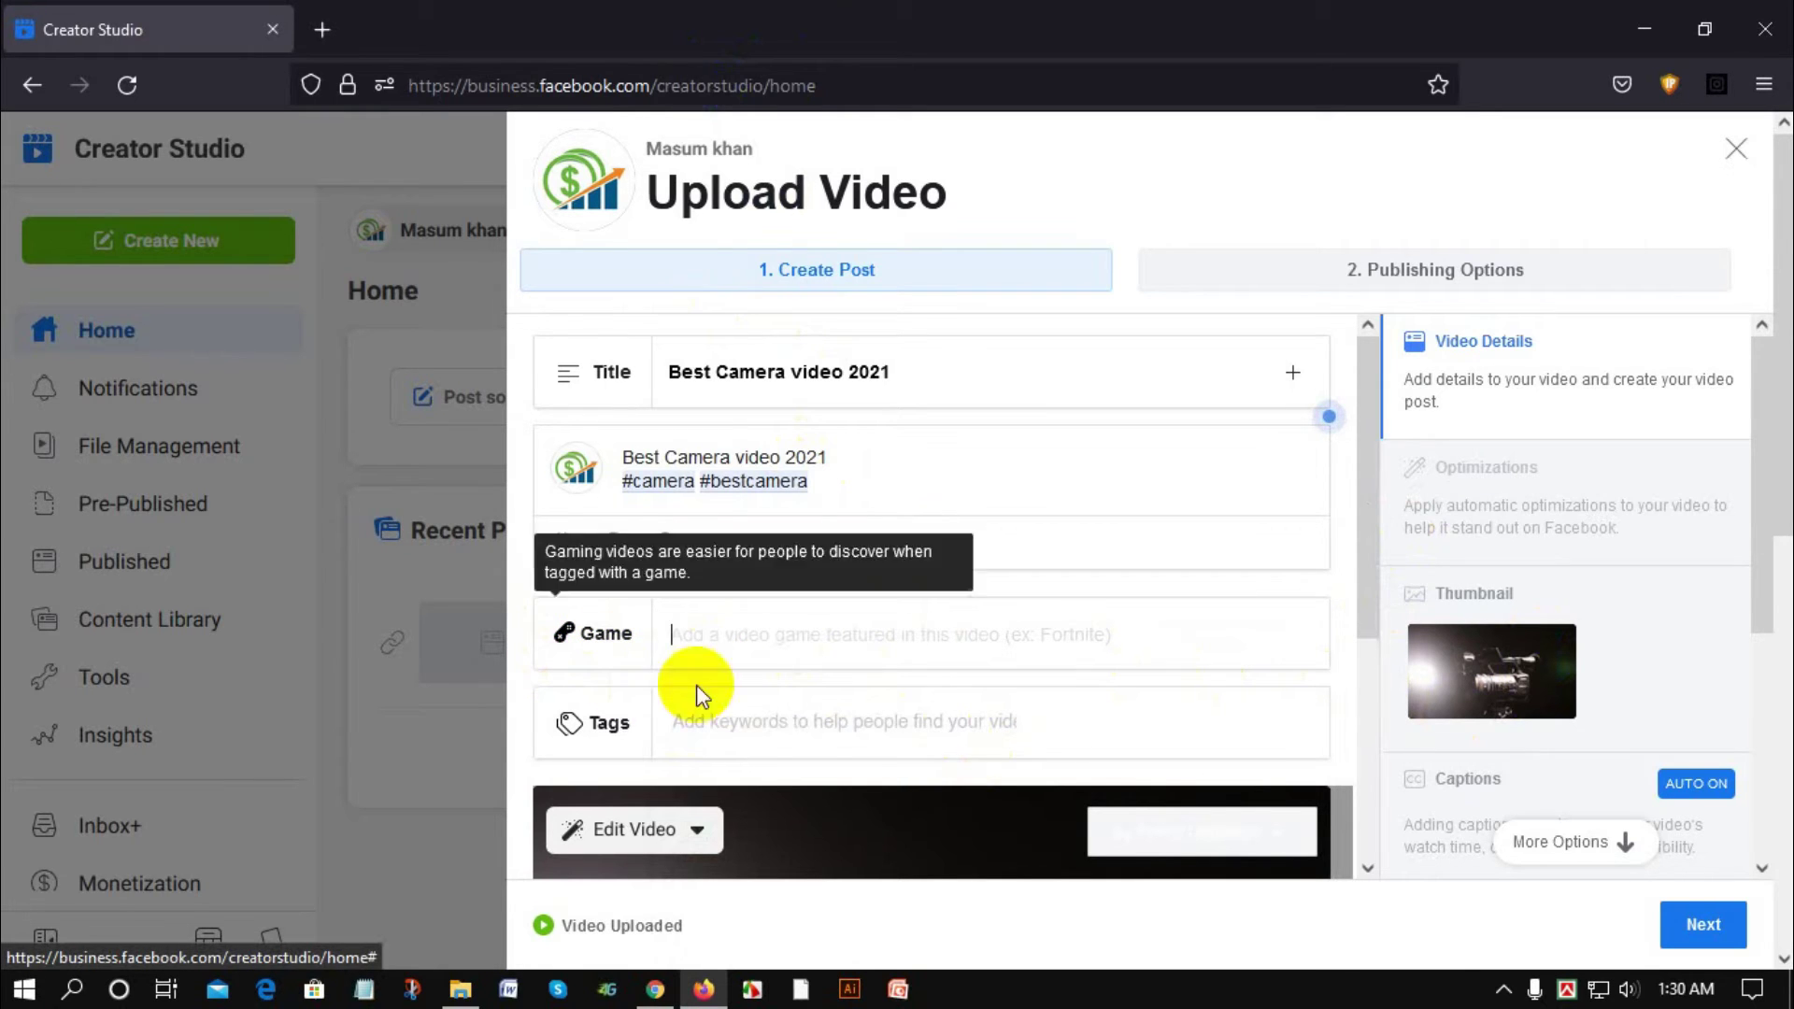
# Add the new tag "best camera" to the video.
pyautogui.click(735, 720)
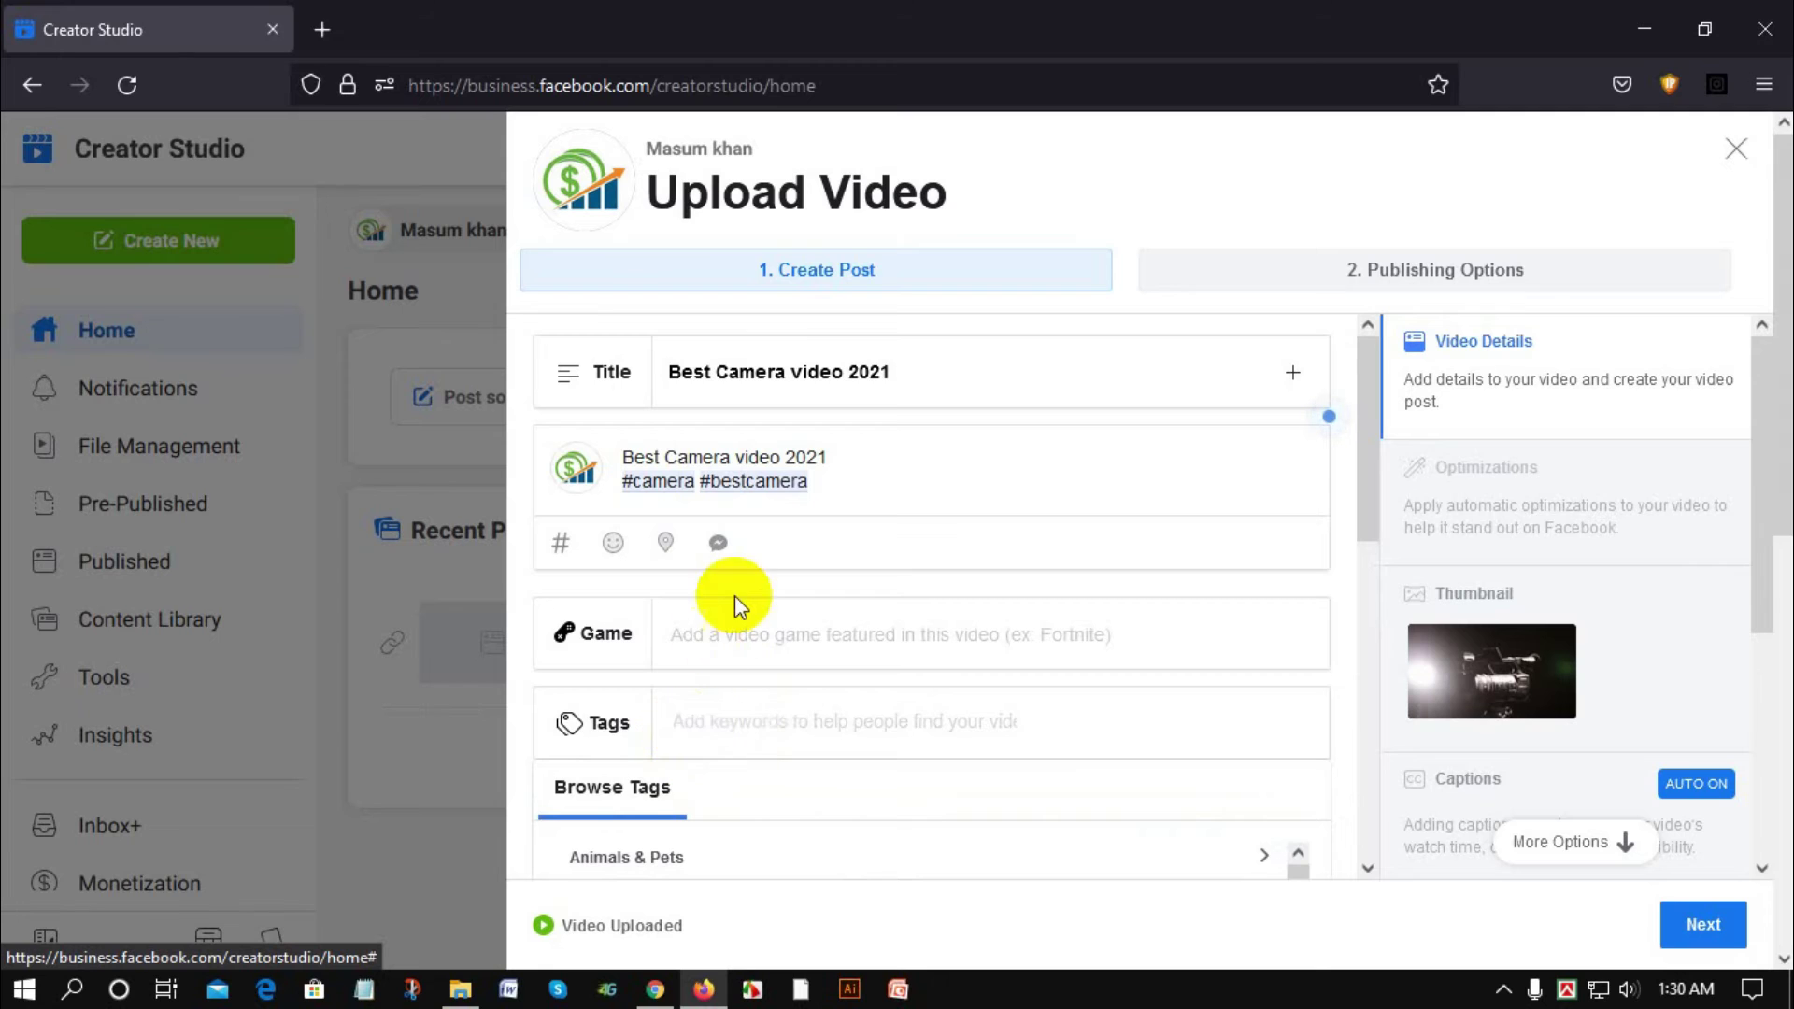
pyautogui.scroll(-3, 735, 596)
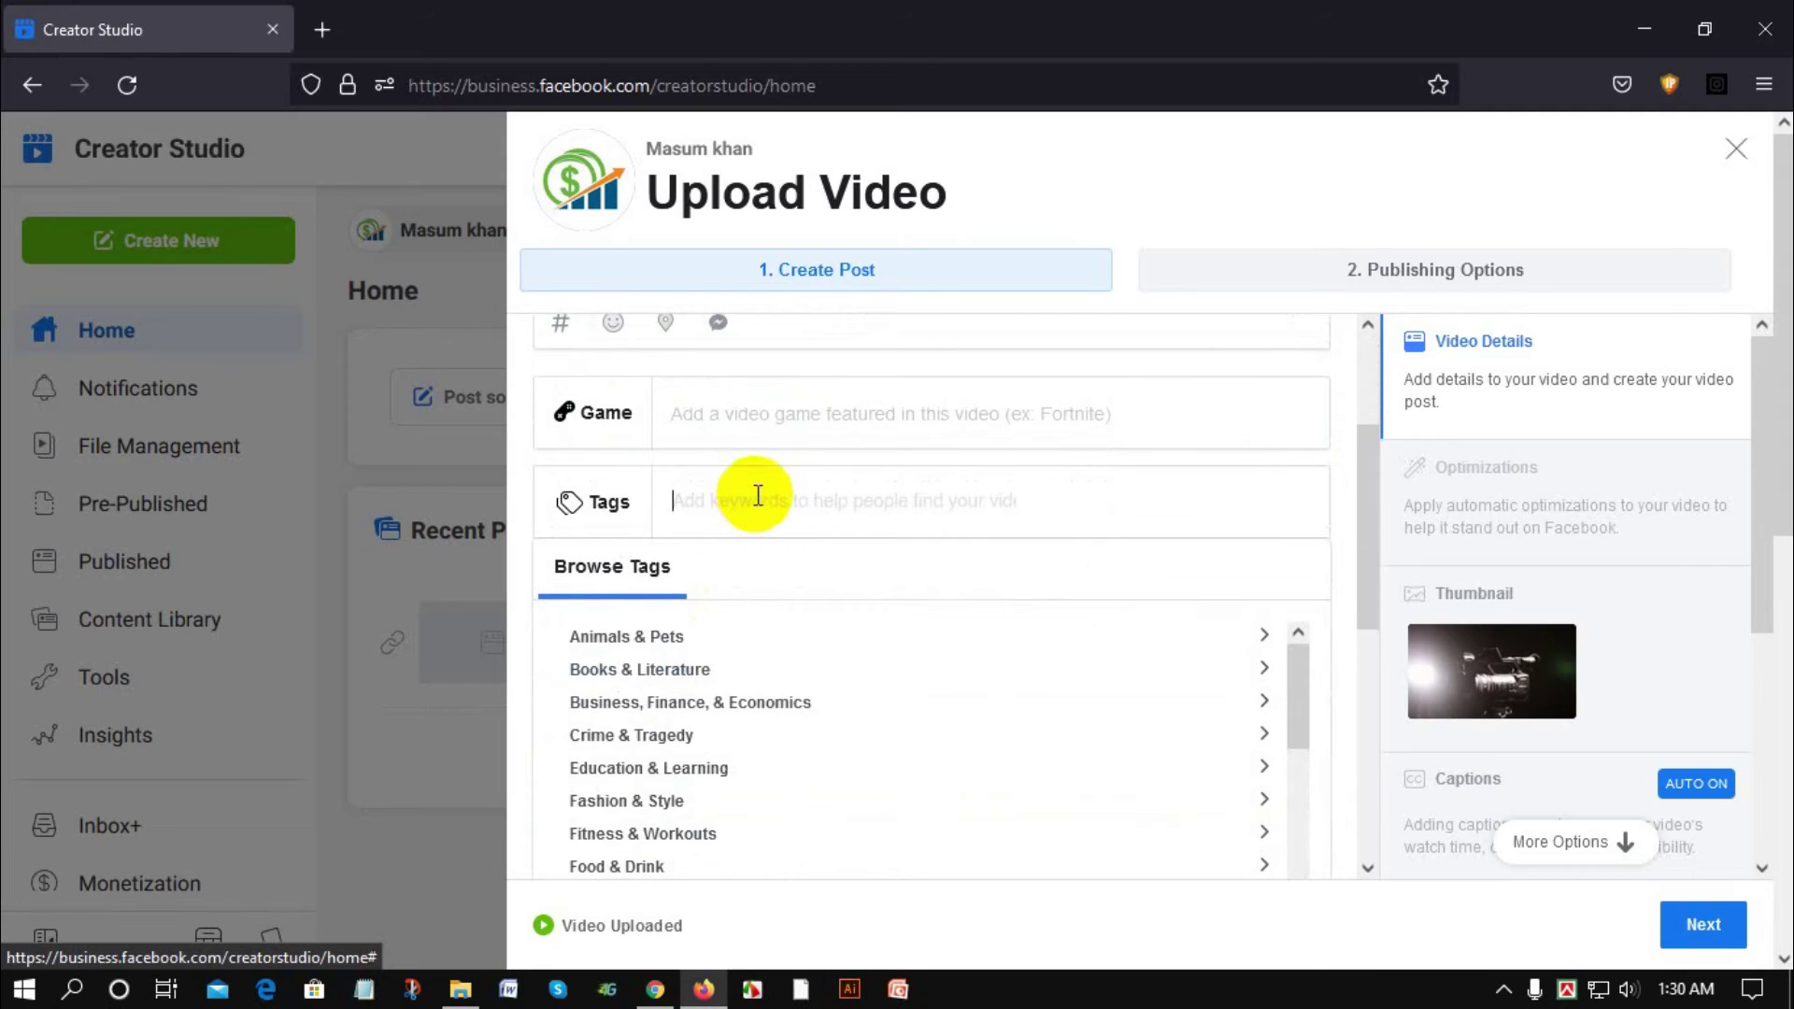
pyautogui.scroll(2, 752, 500)
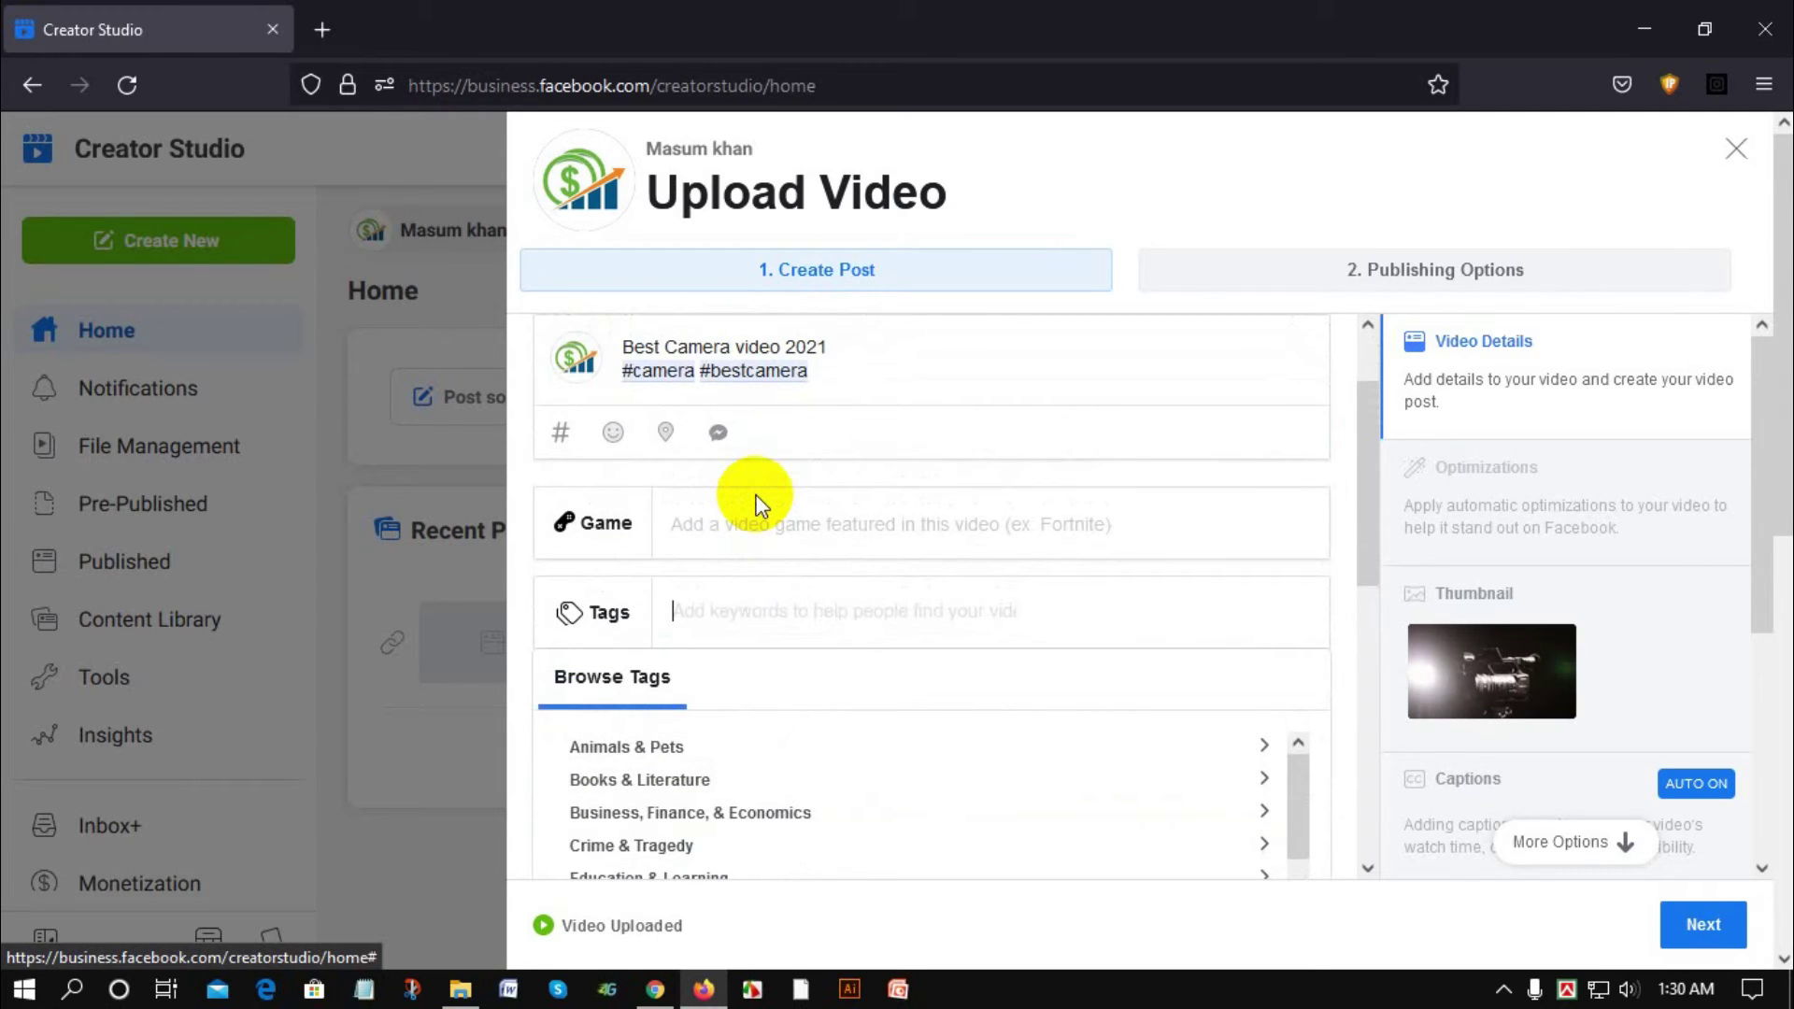
pyautogui.write('be')
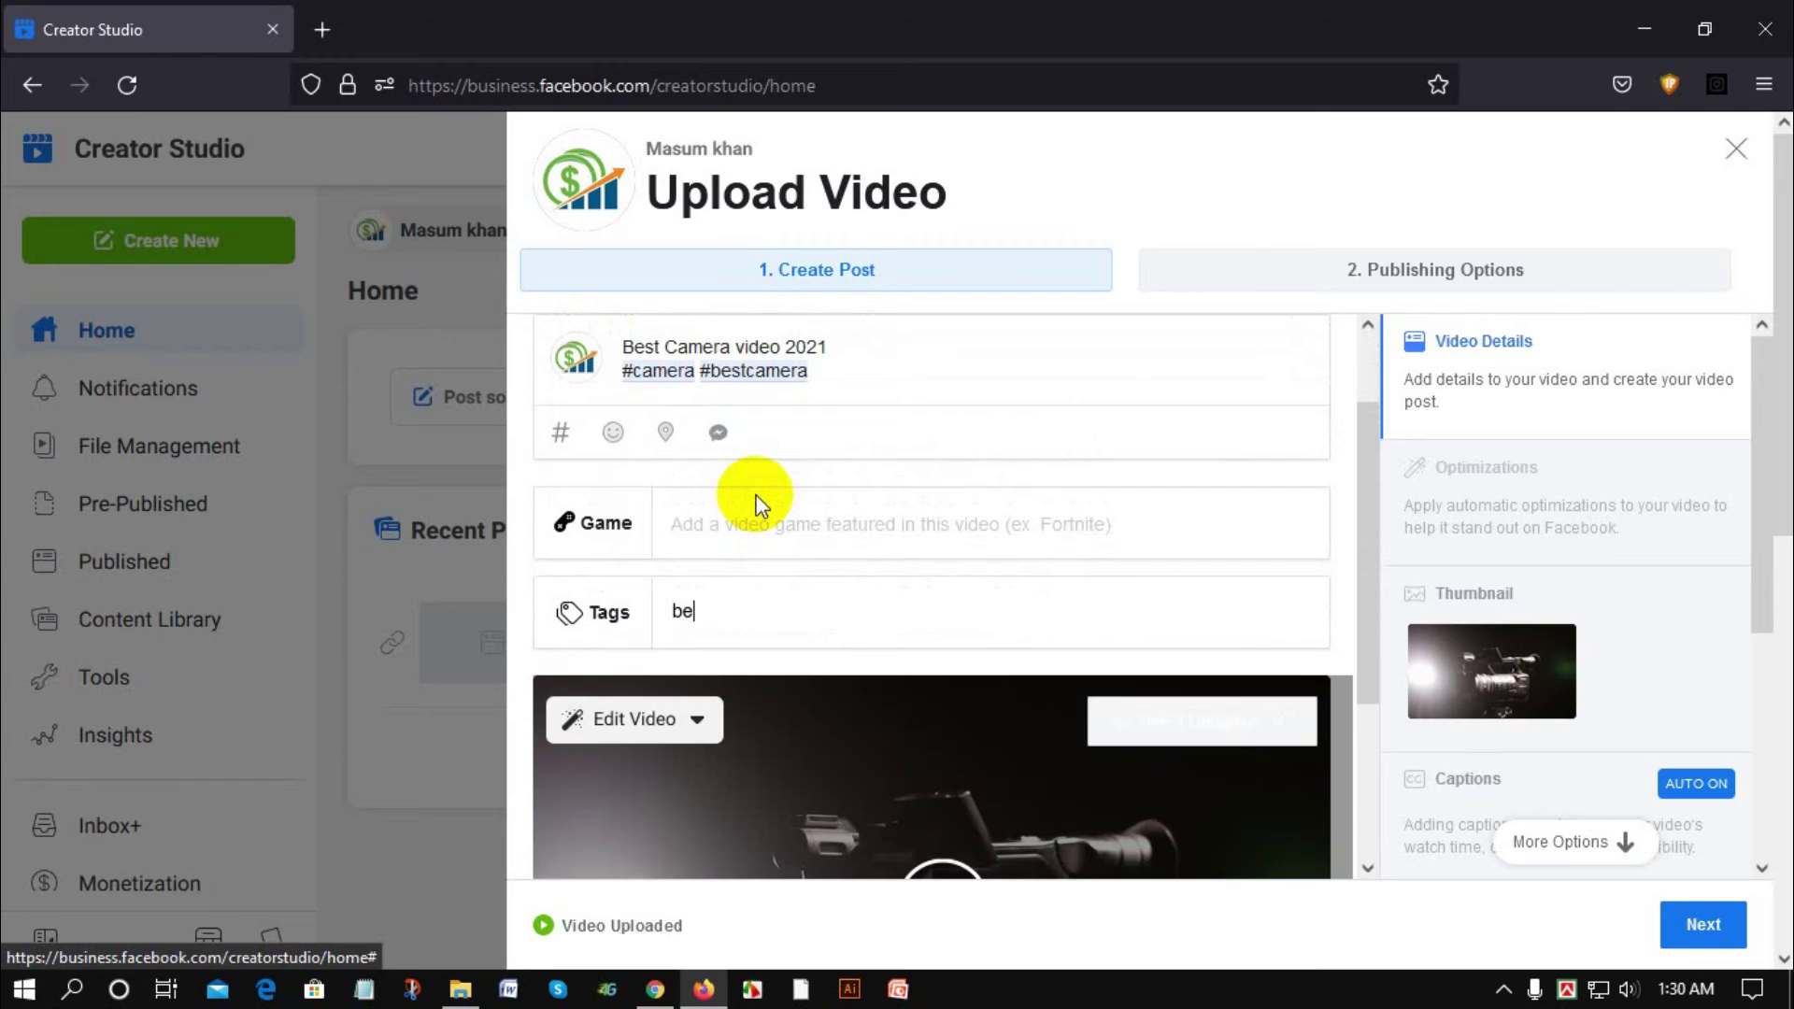
pyautogui.write('st ca')
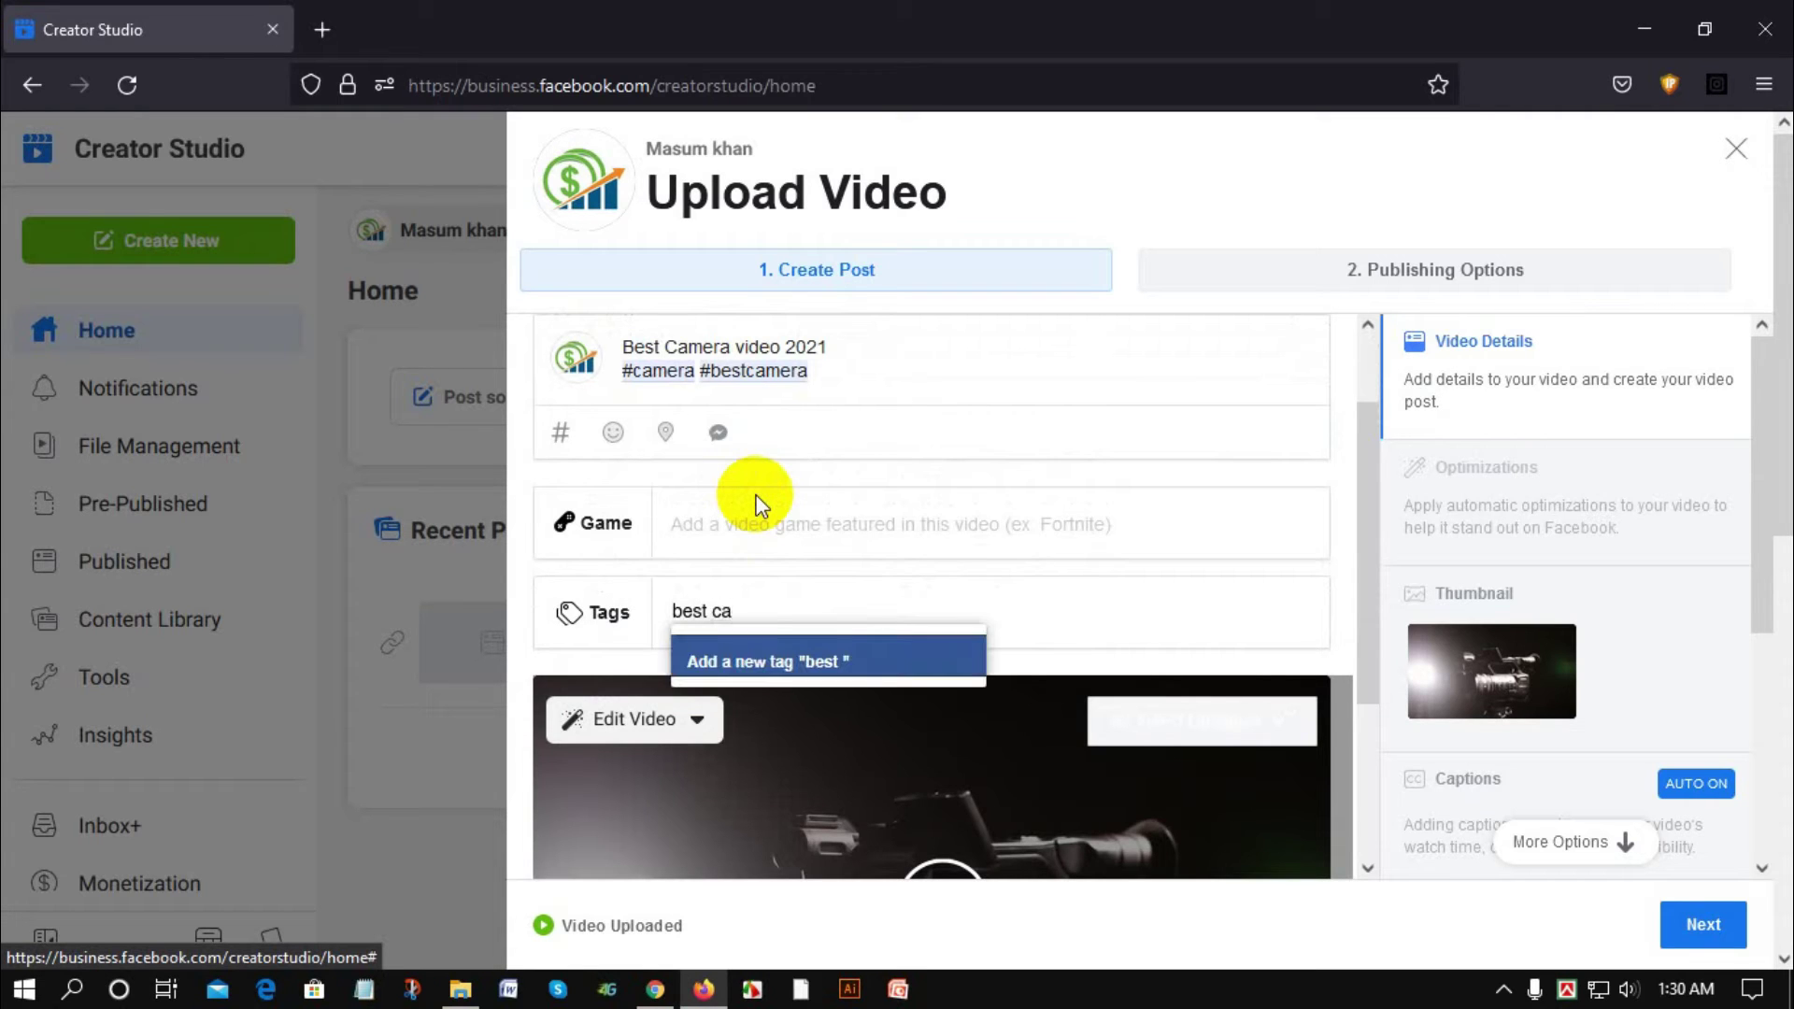
pyautogui.write('mera')
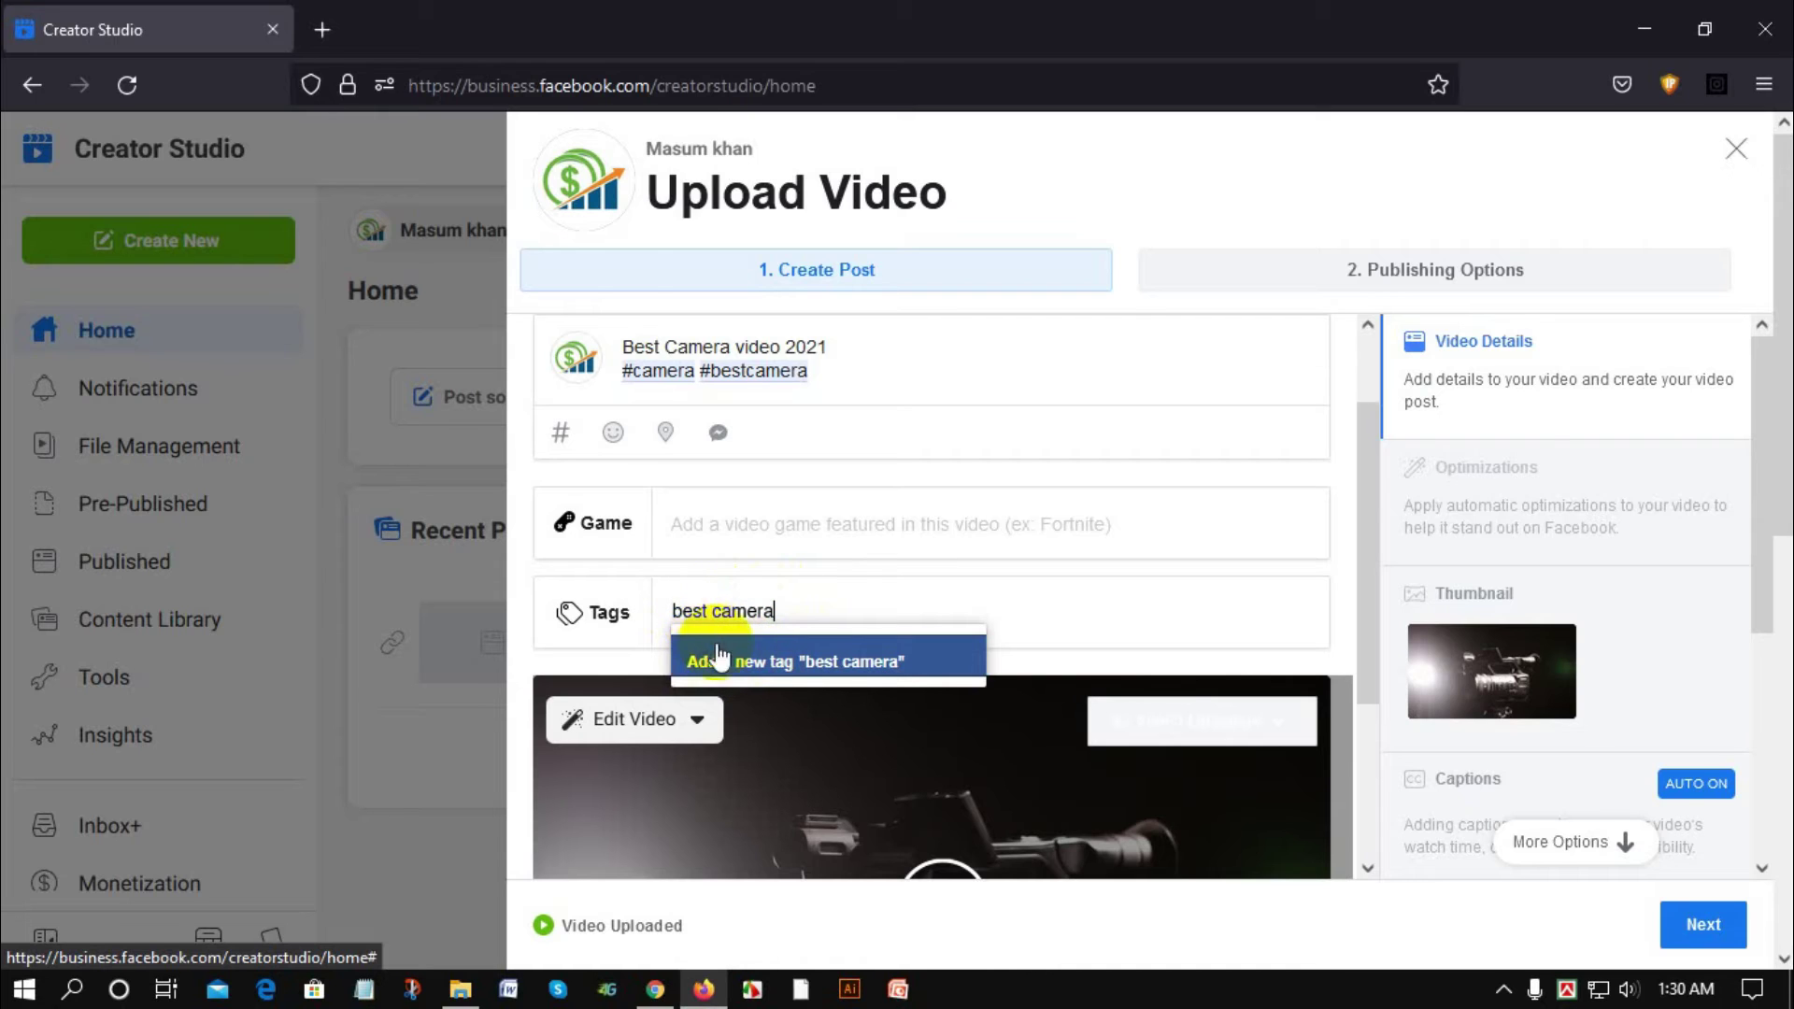
pyautogui.click(834, 661)
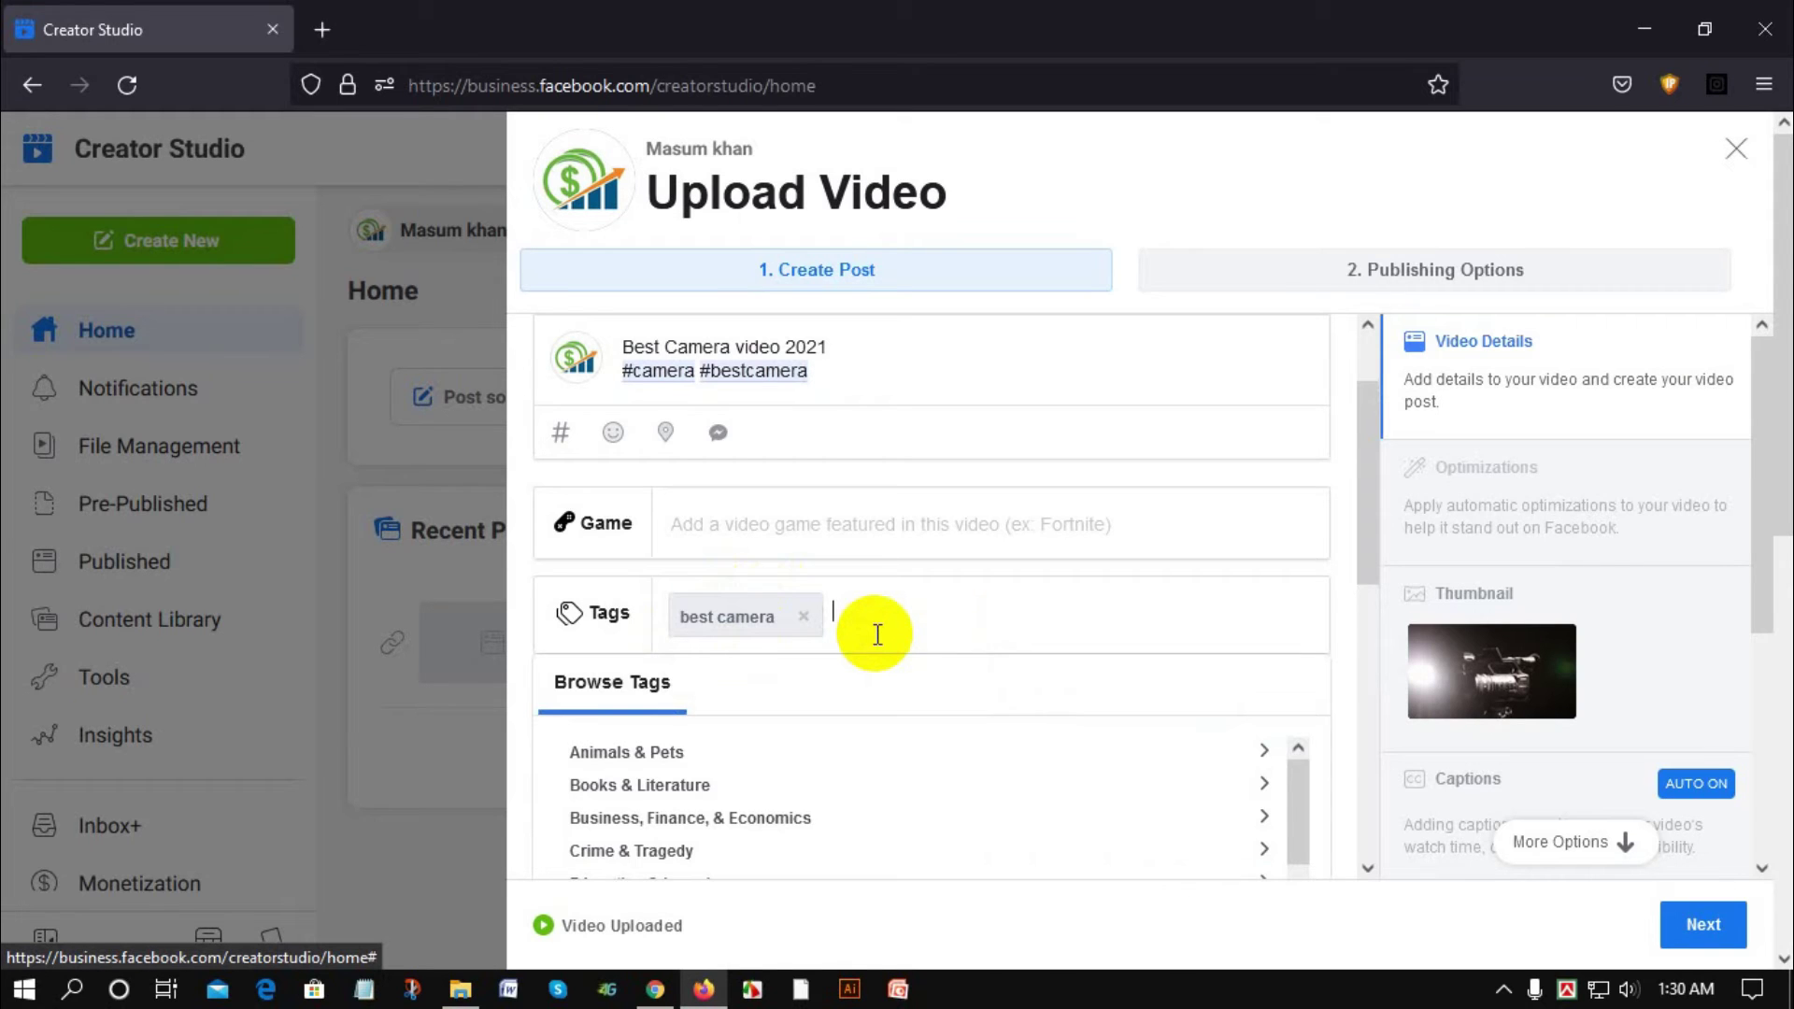
# Add the suggested tag "DSLR camera" and the new tag "new camera" to the video.
pyautogui.write('camera')
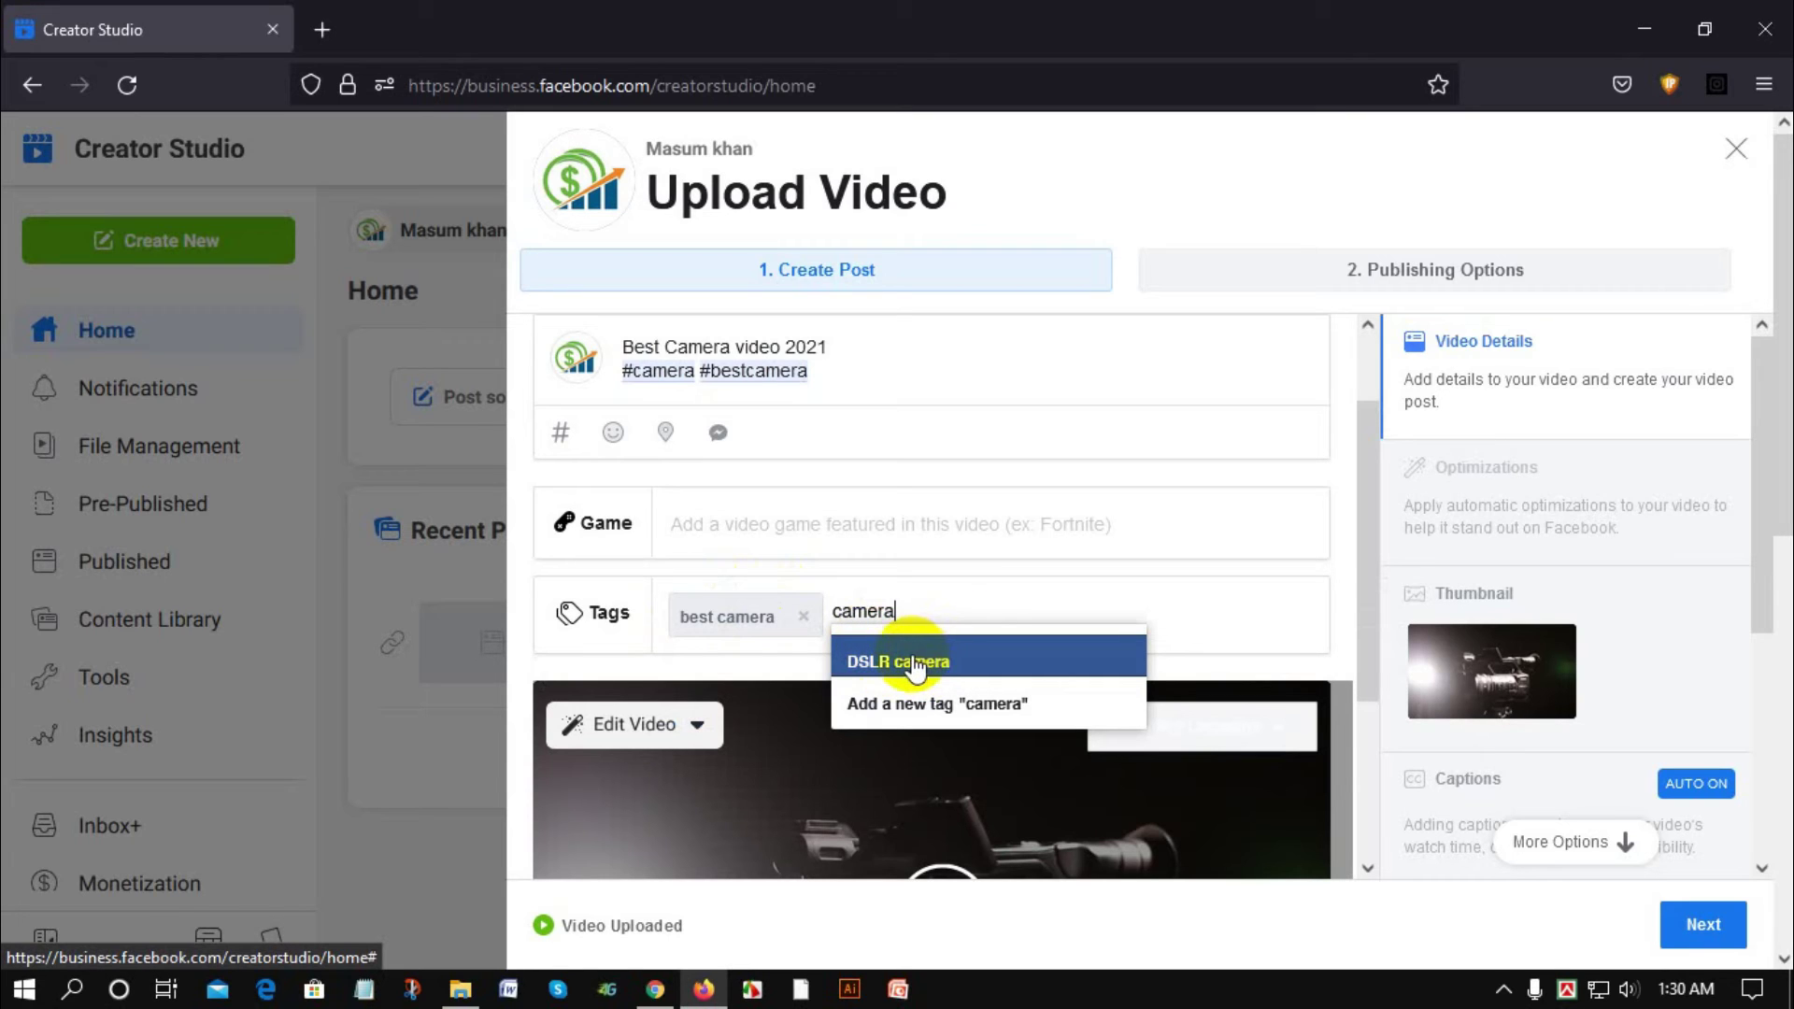
pyautogui.click(914, 663)
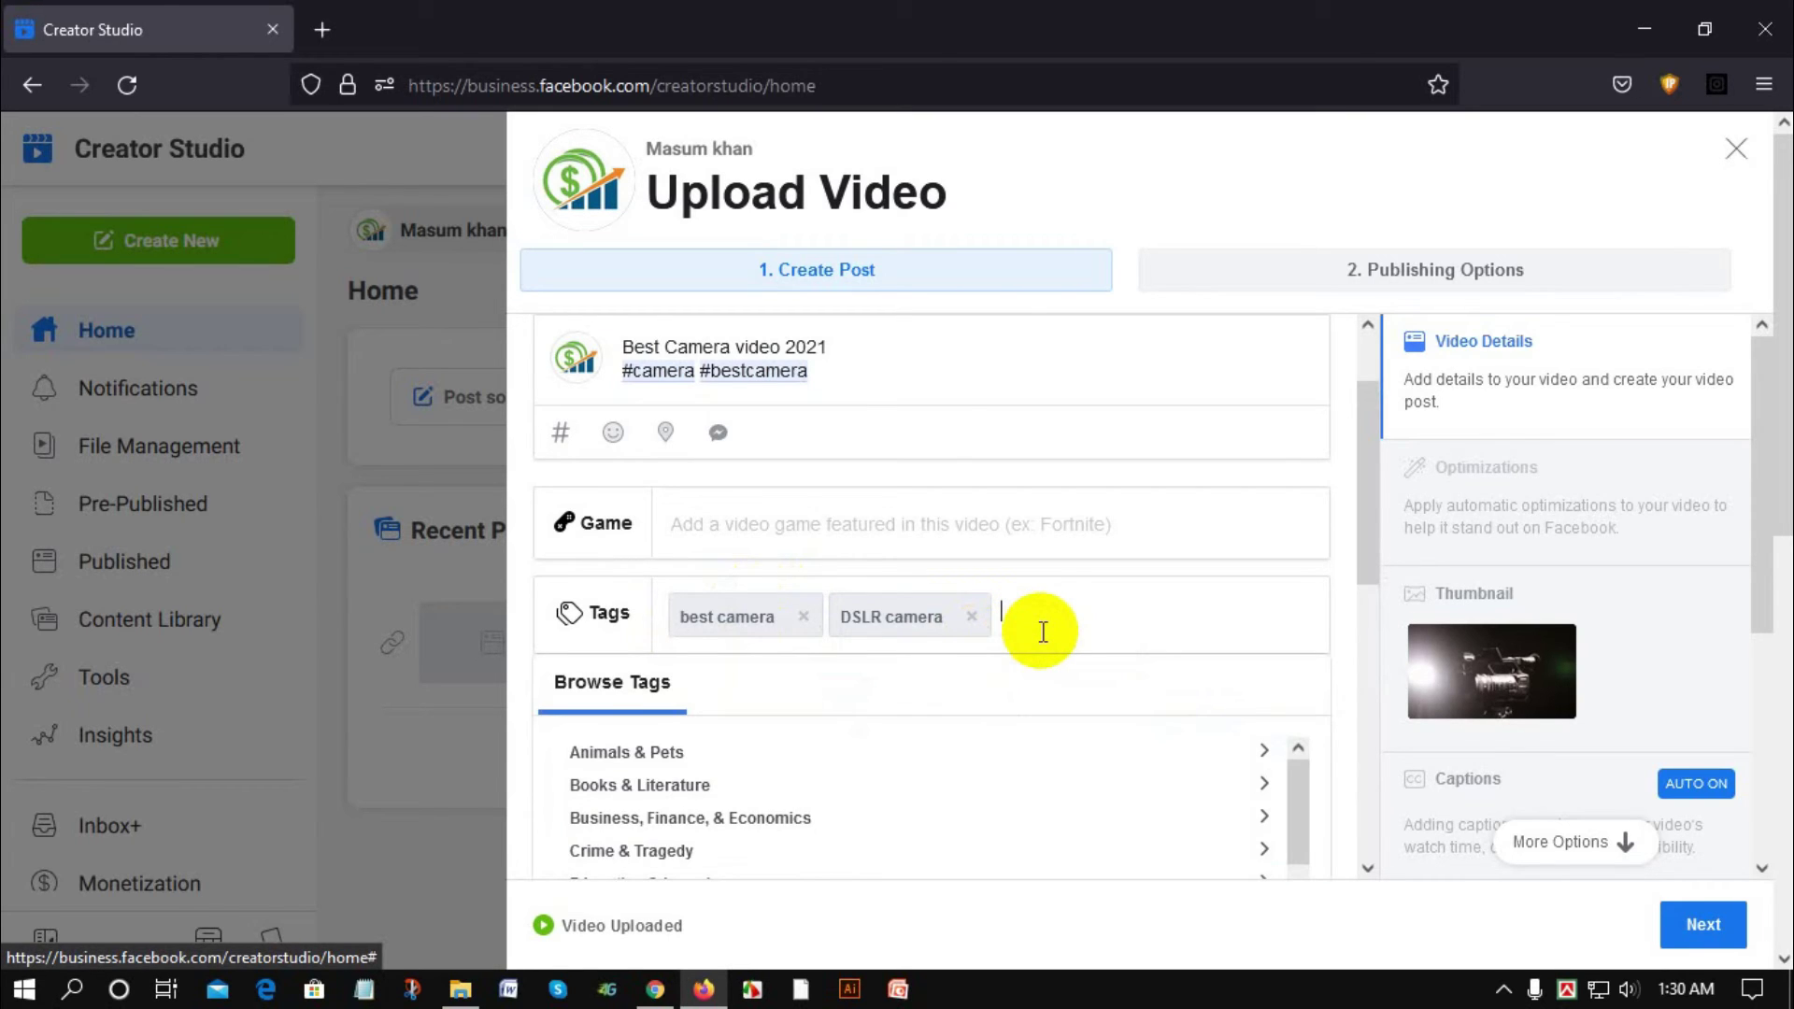
pyautogui.write('new camera')
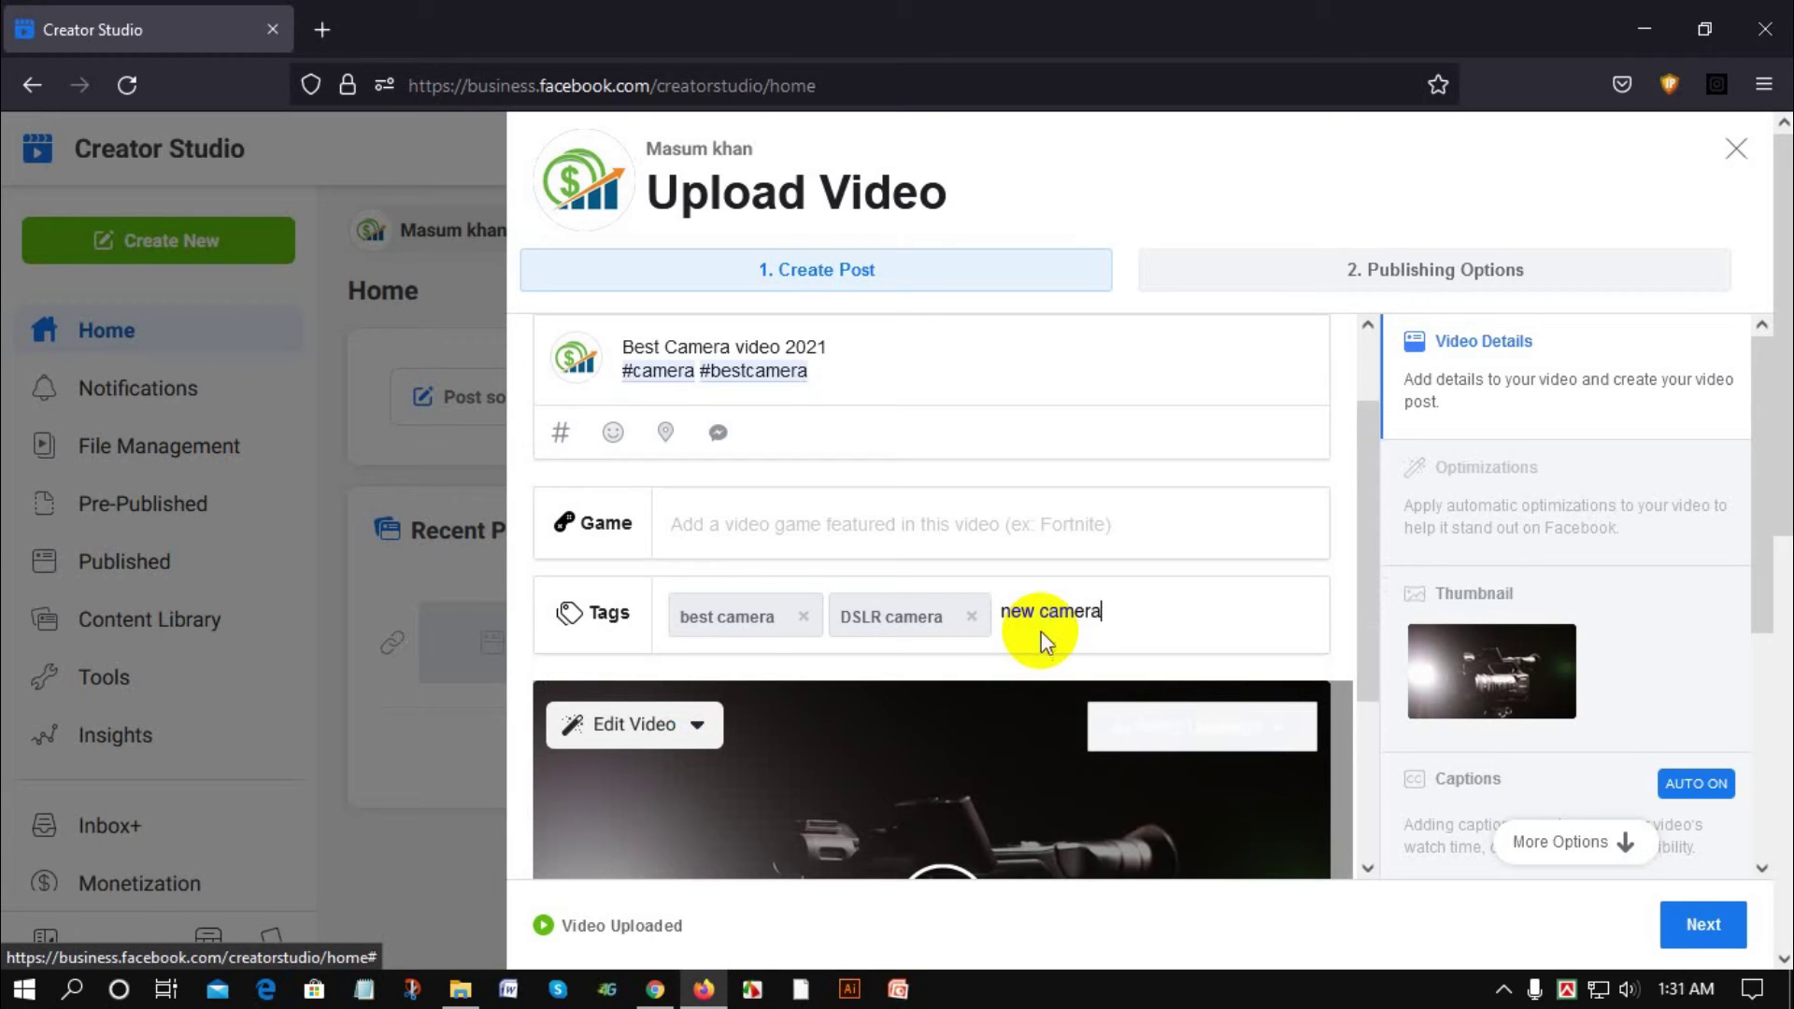
pyautogui.click(1149, 654)
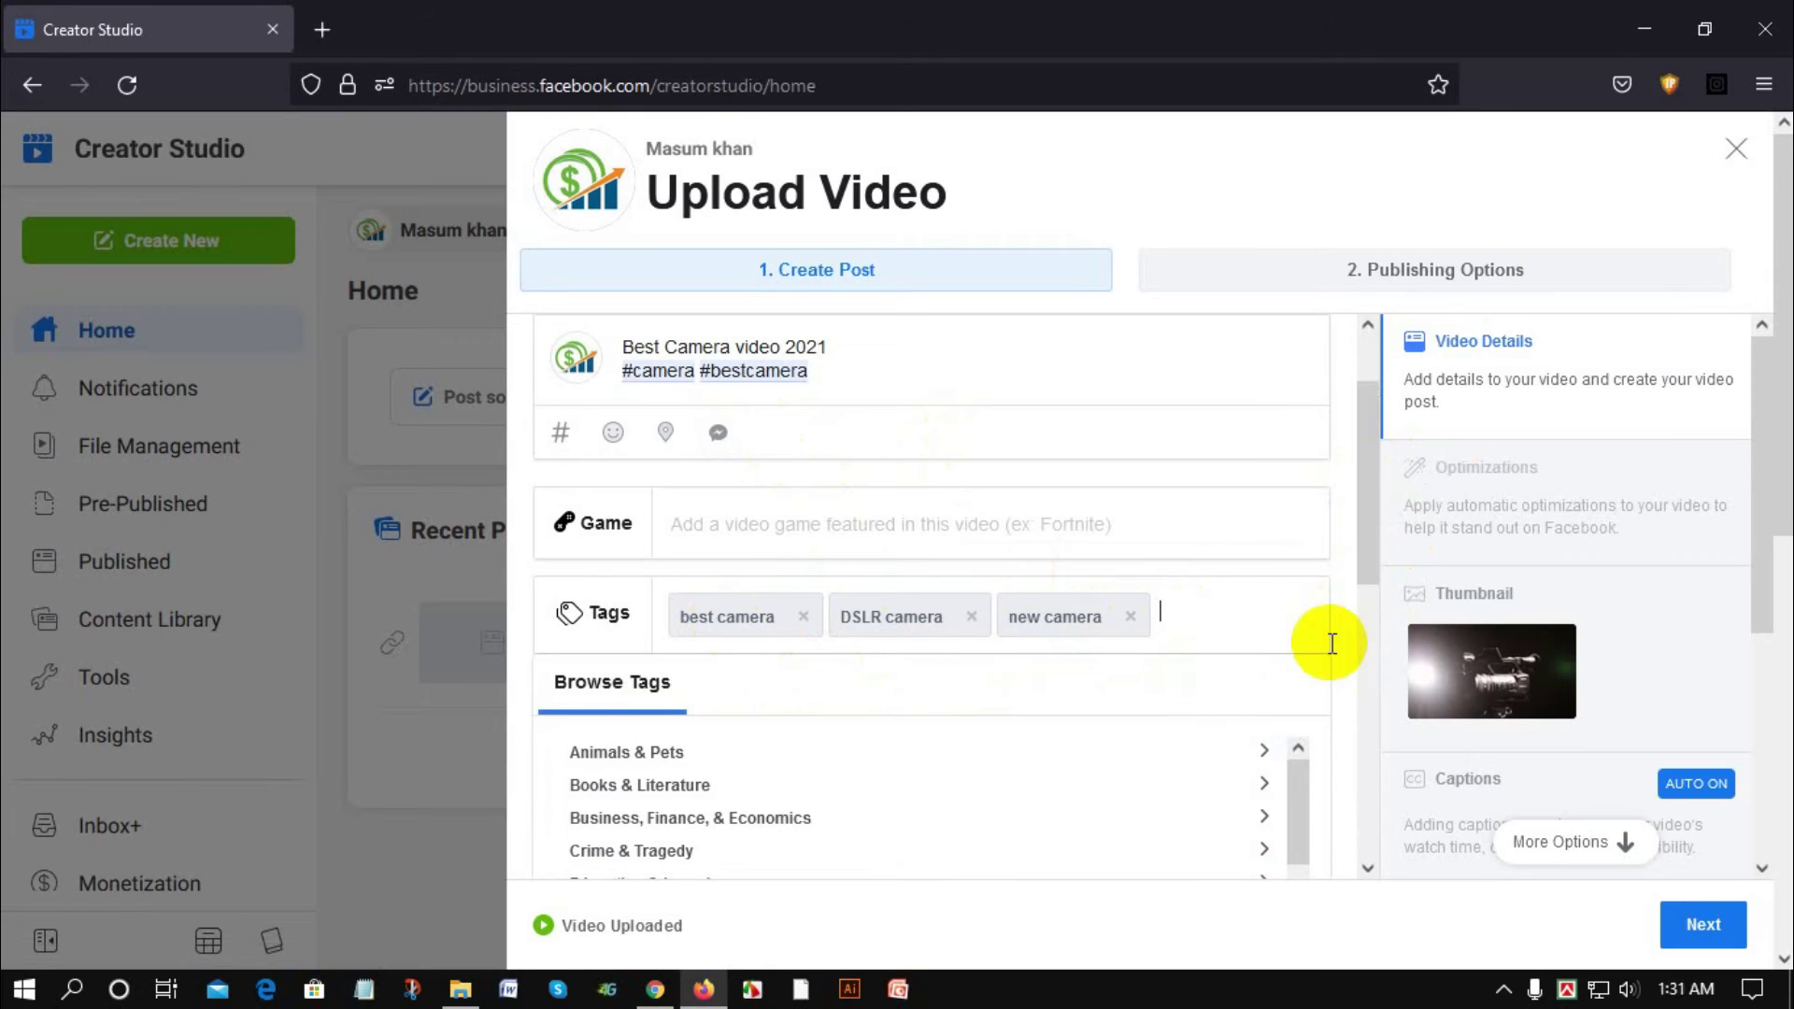
pyautogui.click(1355, 637)
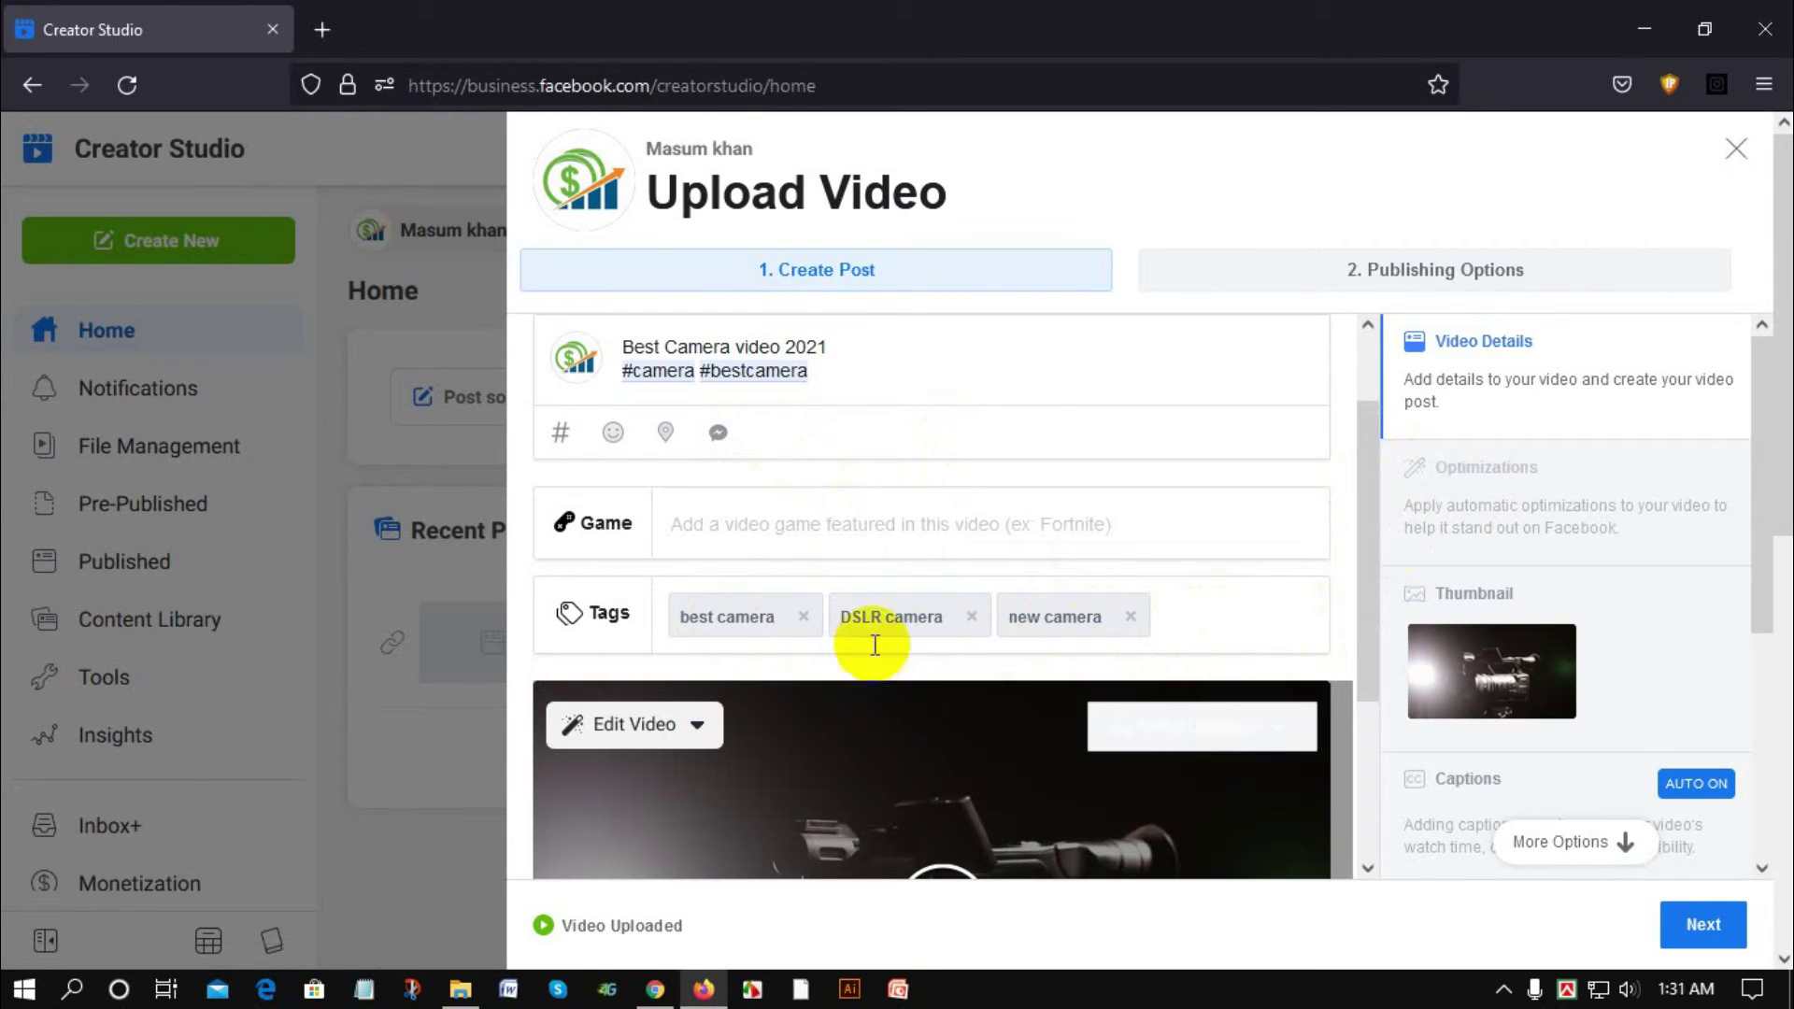
# Review the video's post details and its publishing options, and return to the post creation stage.
pyautogui.scroll(-3, 844, 576)
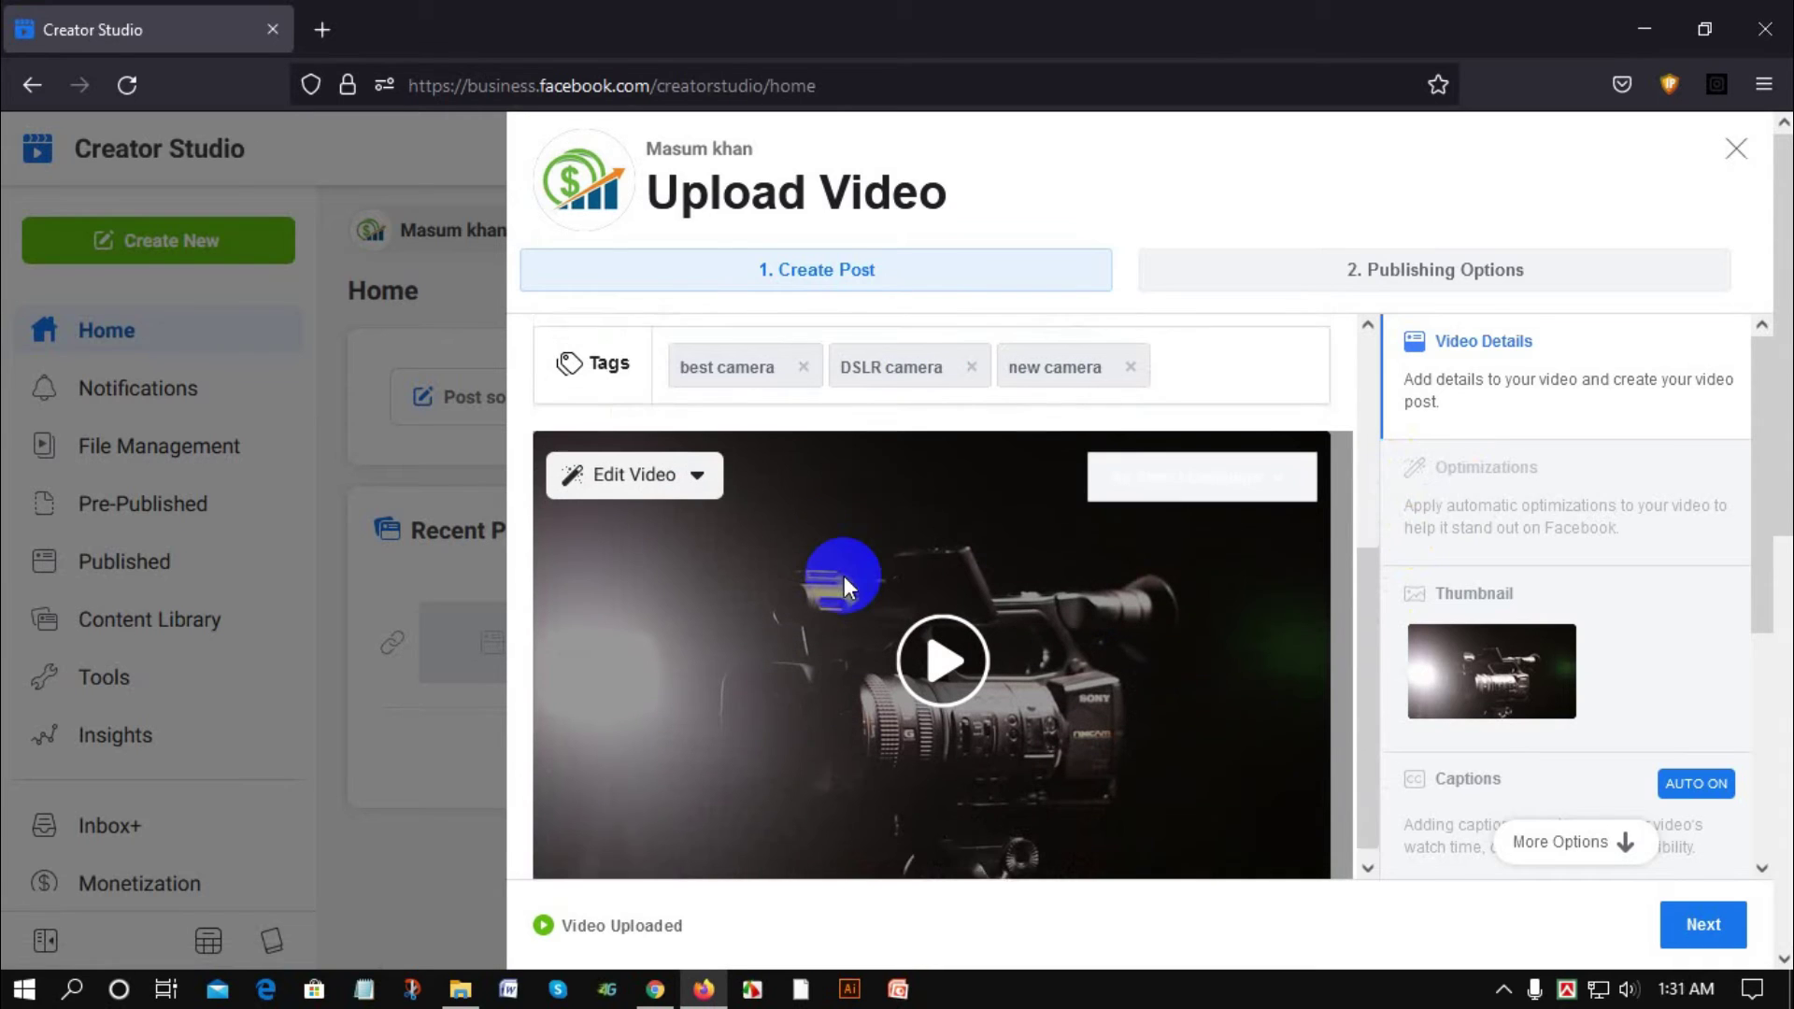
pyautogui.scroll(4, 972, 704)
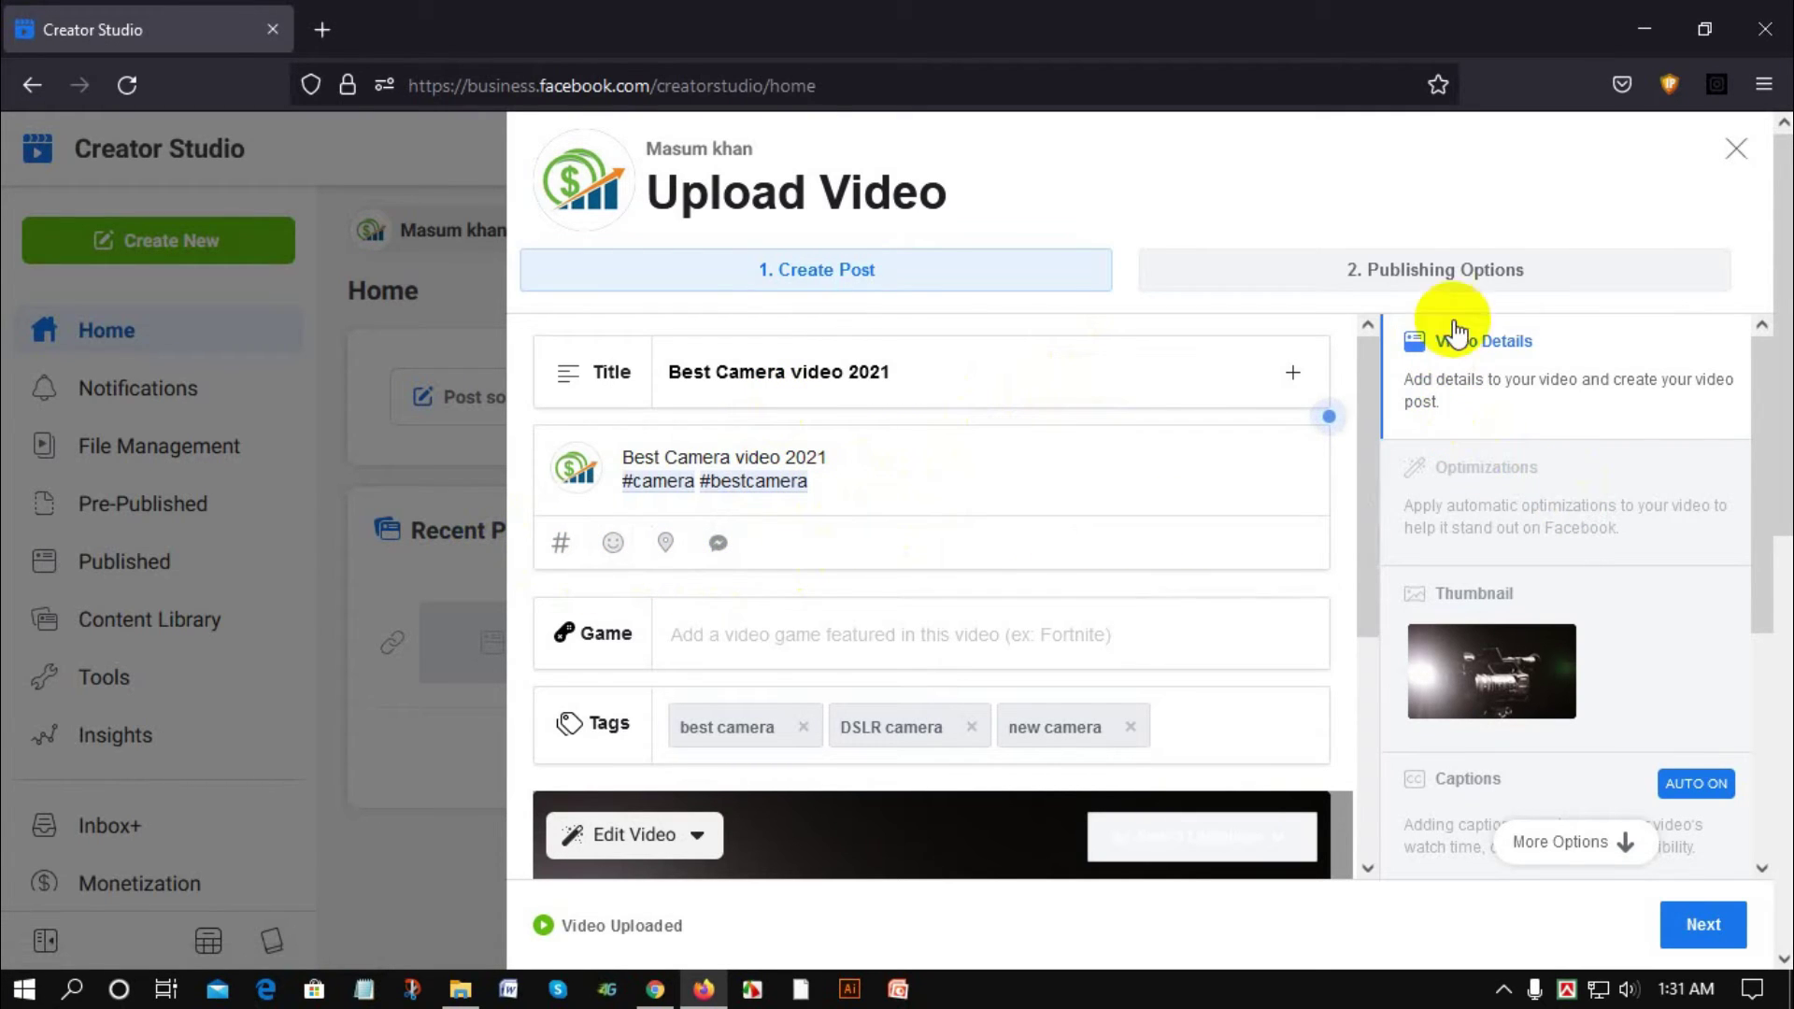
pyautogui.click(1701, 928)
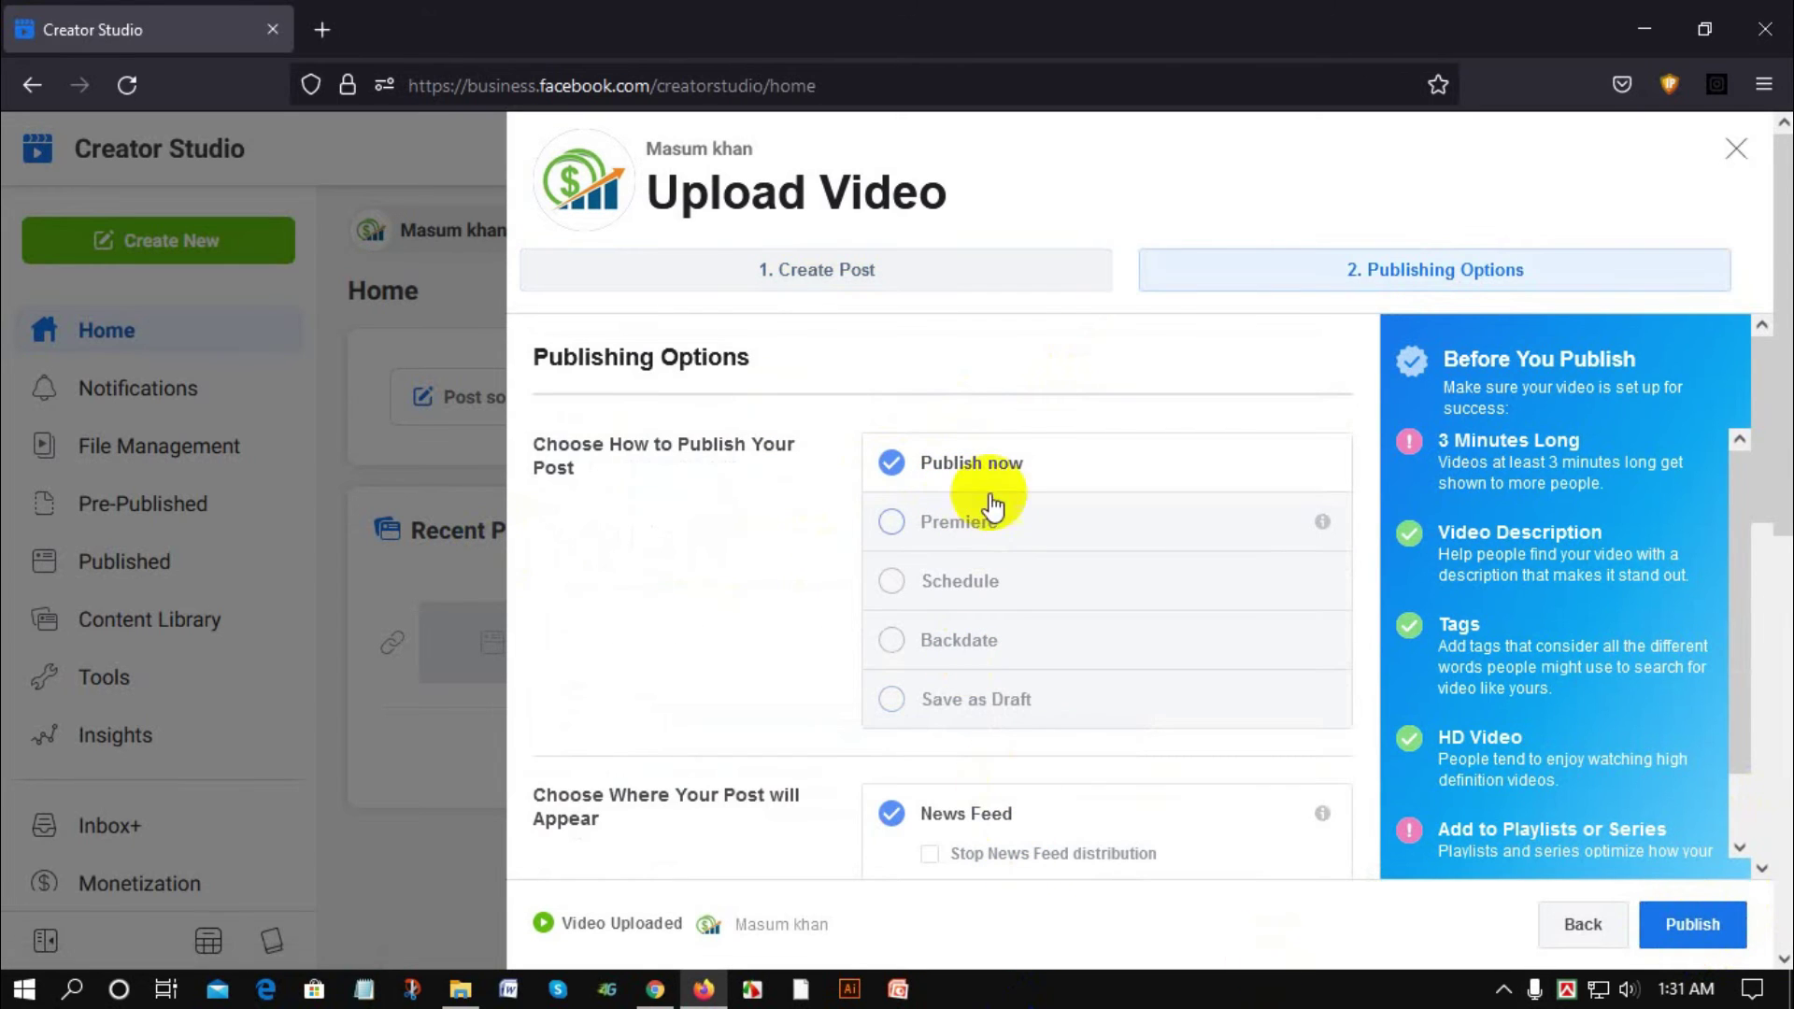
pyautogui.click(794, 275)
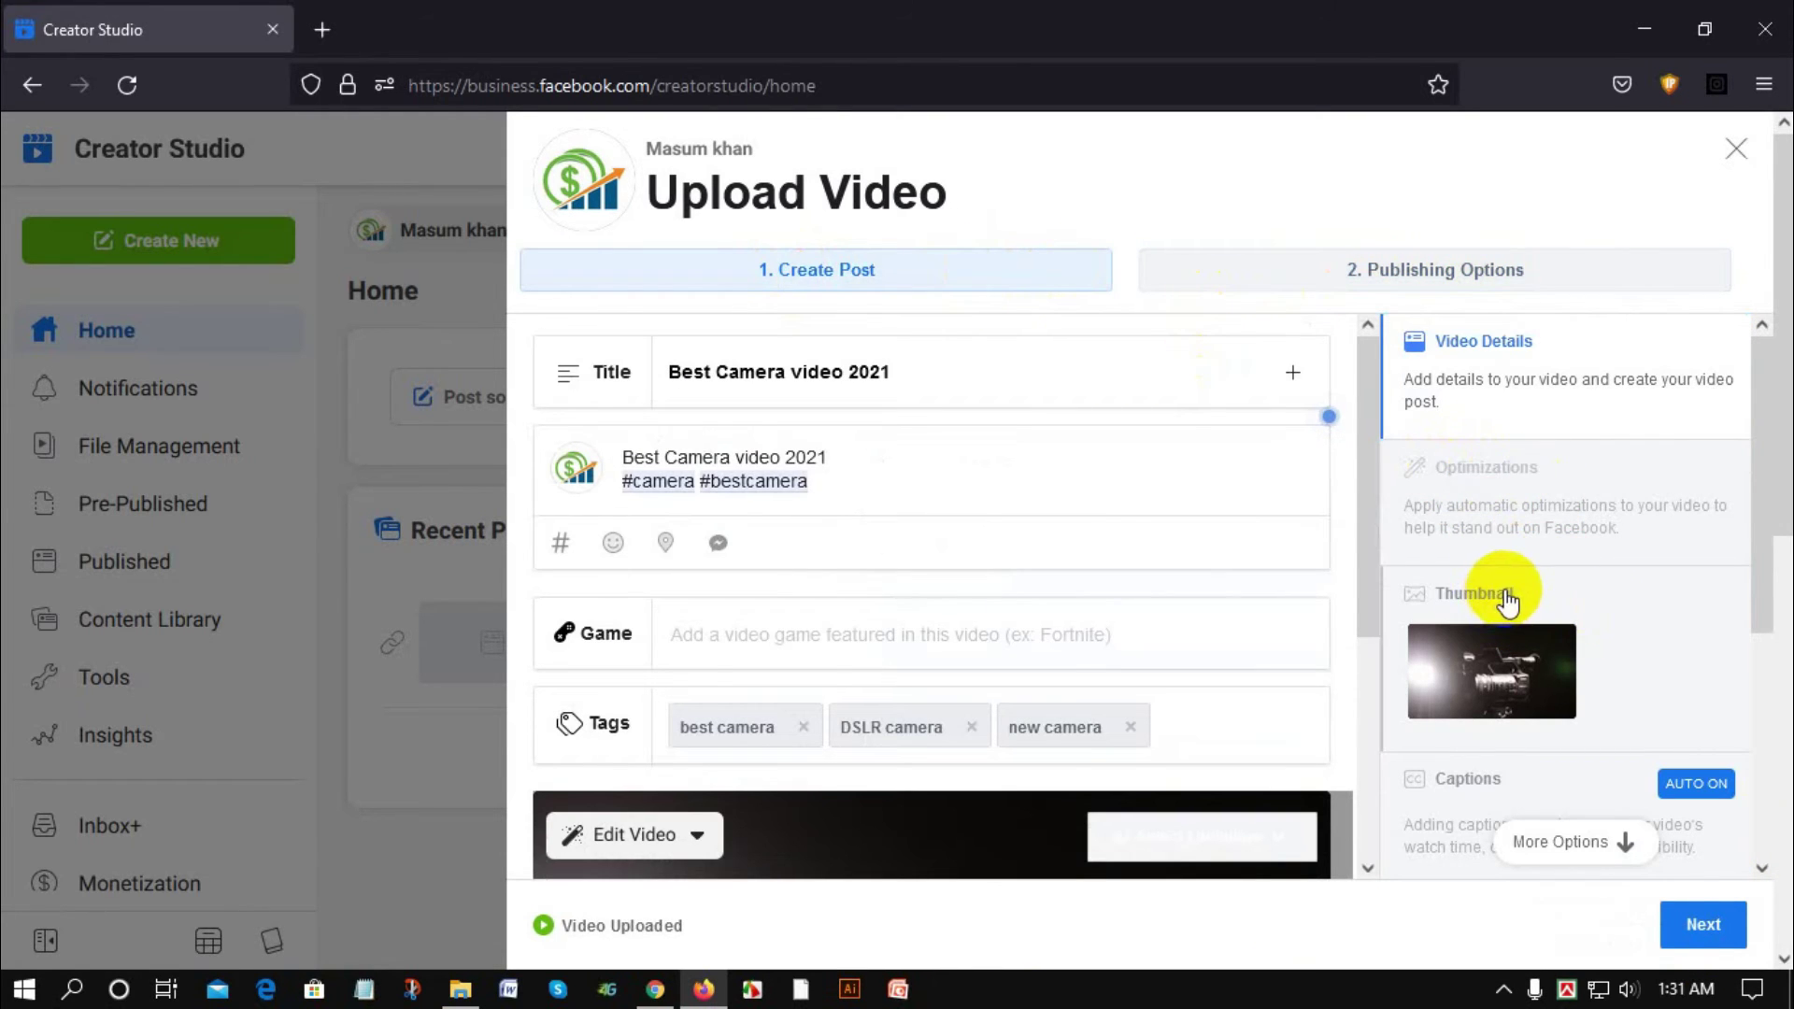
# Browse the auto-generated thumbnail images offered for the video.
pyautogui.scroll(-3, 1495, 608)
pyautogui.scroll(-1, 1492, 631)
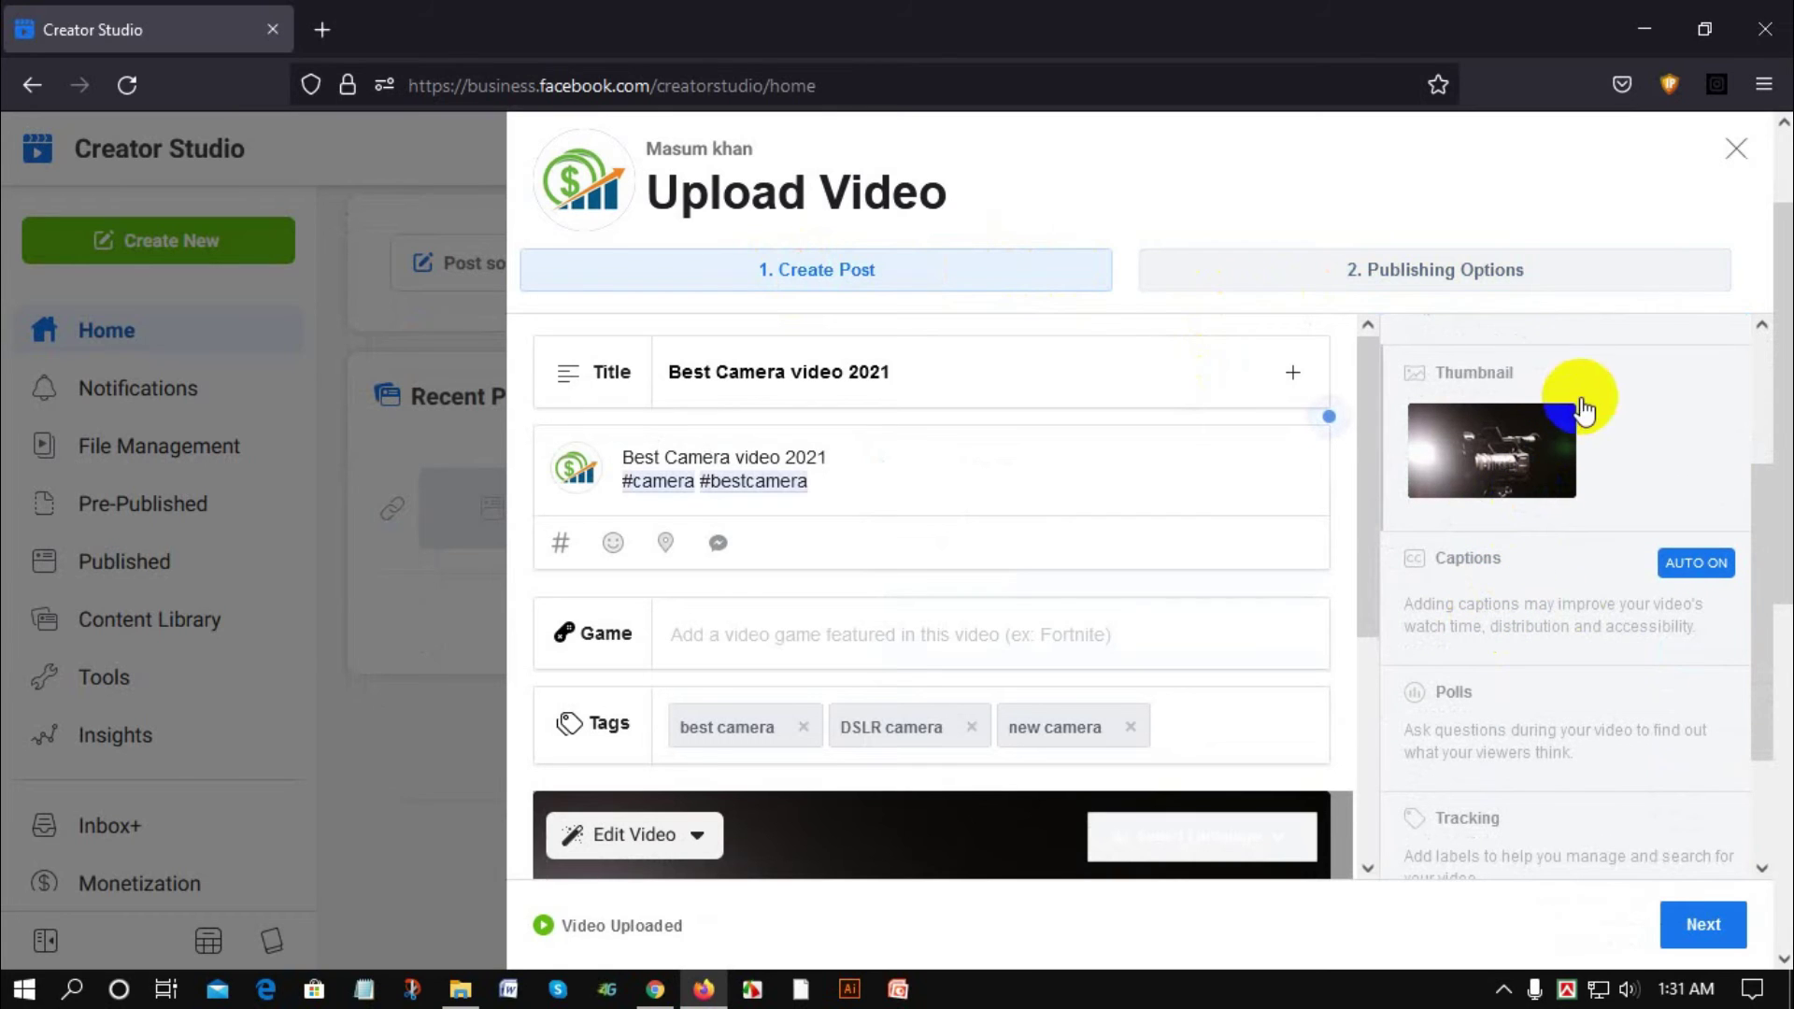
pyautogui.click(1501, 372)
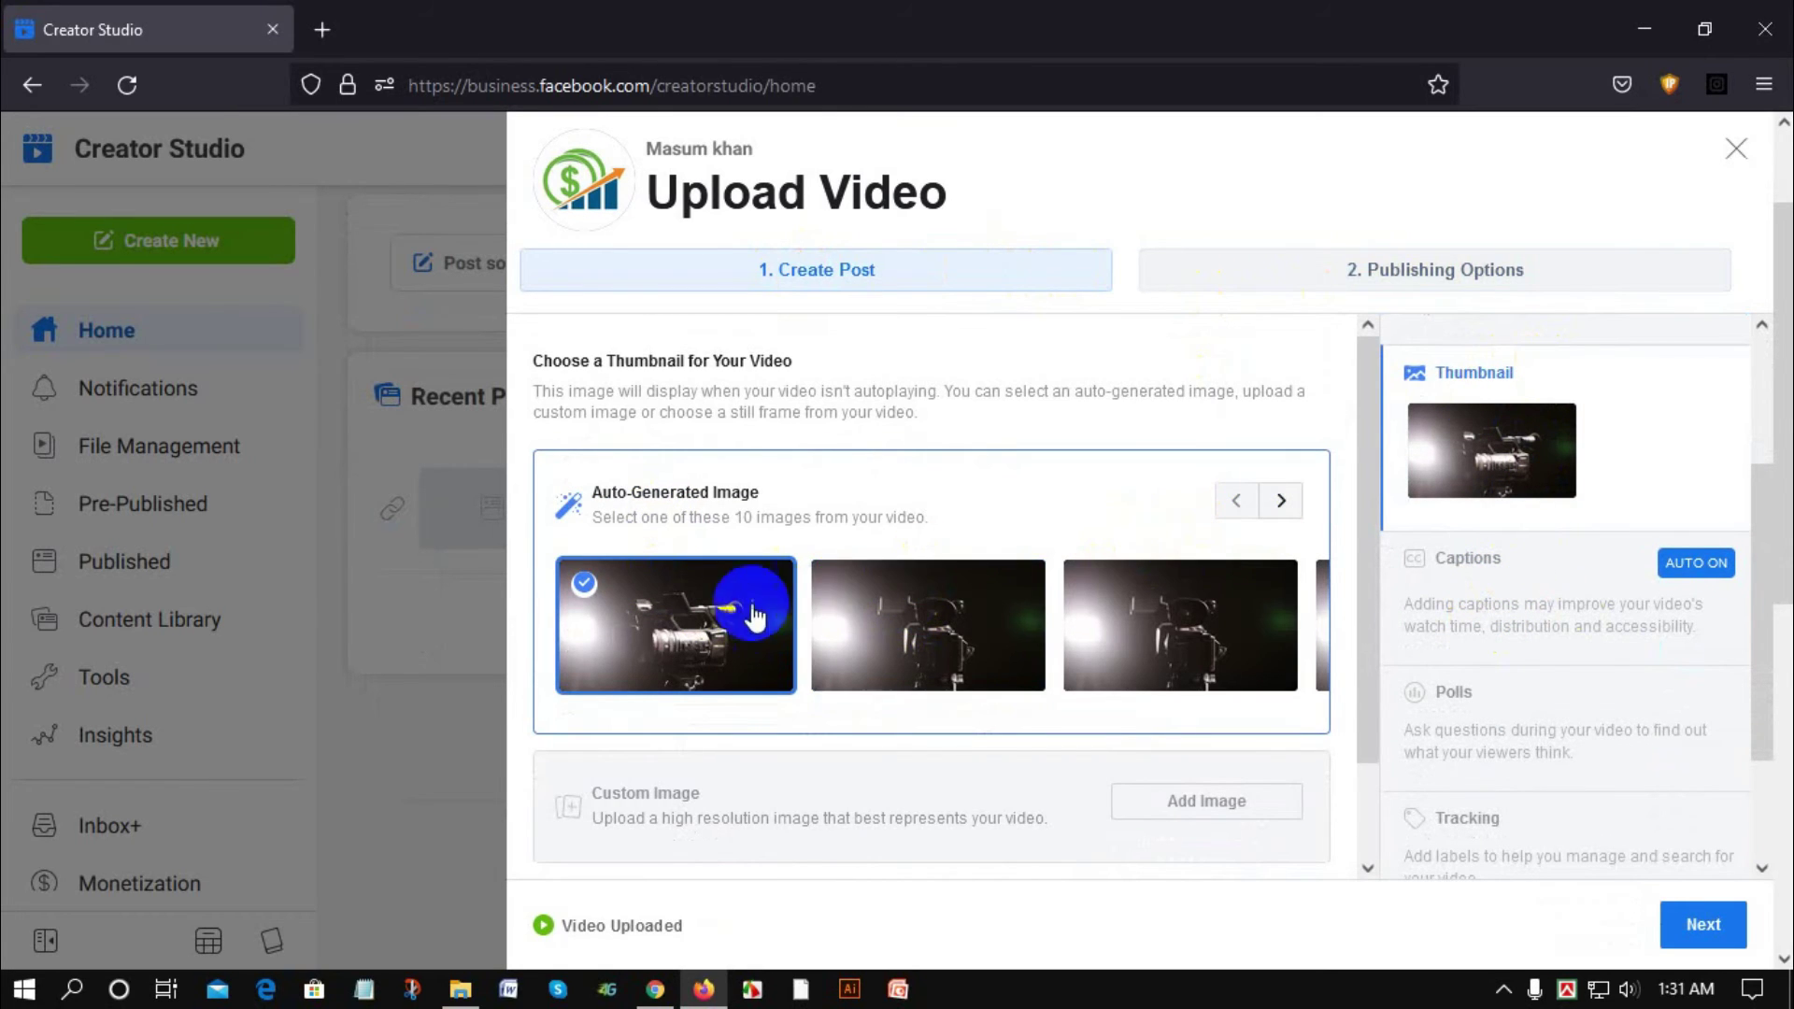
pyautogui.click(1276, 505)
pyautogui.click(1277, 507)
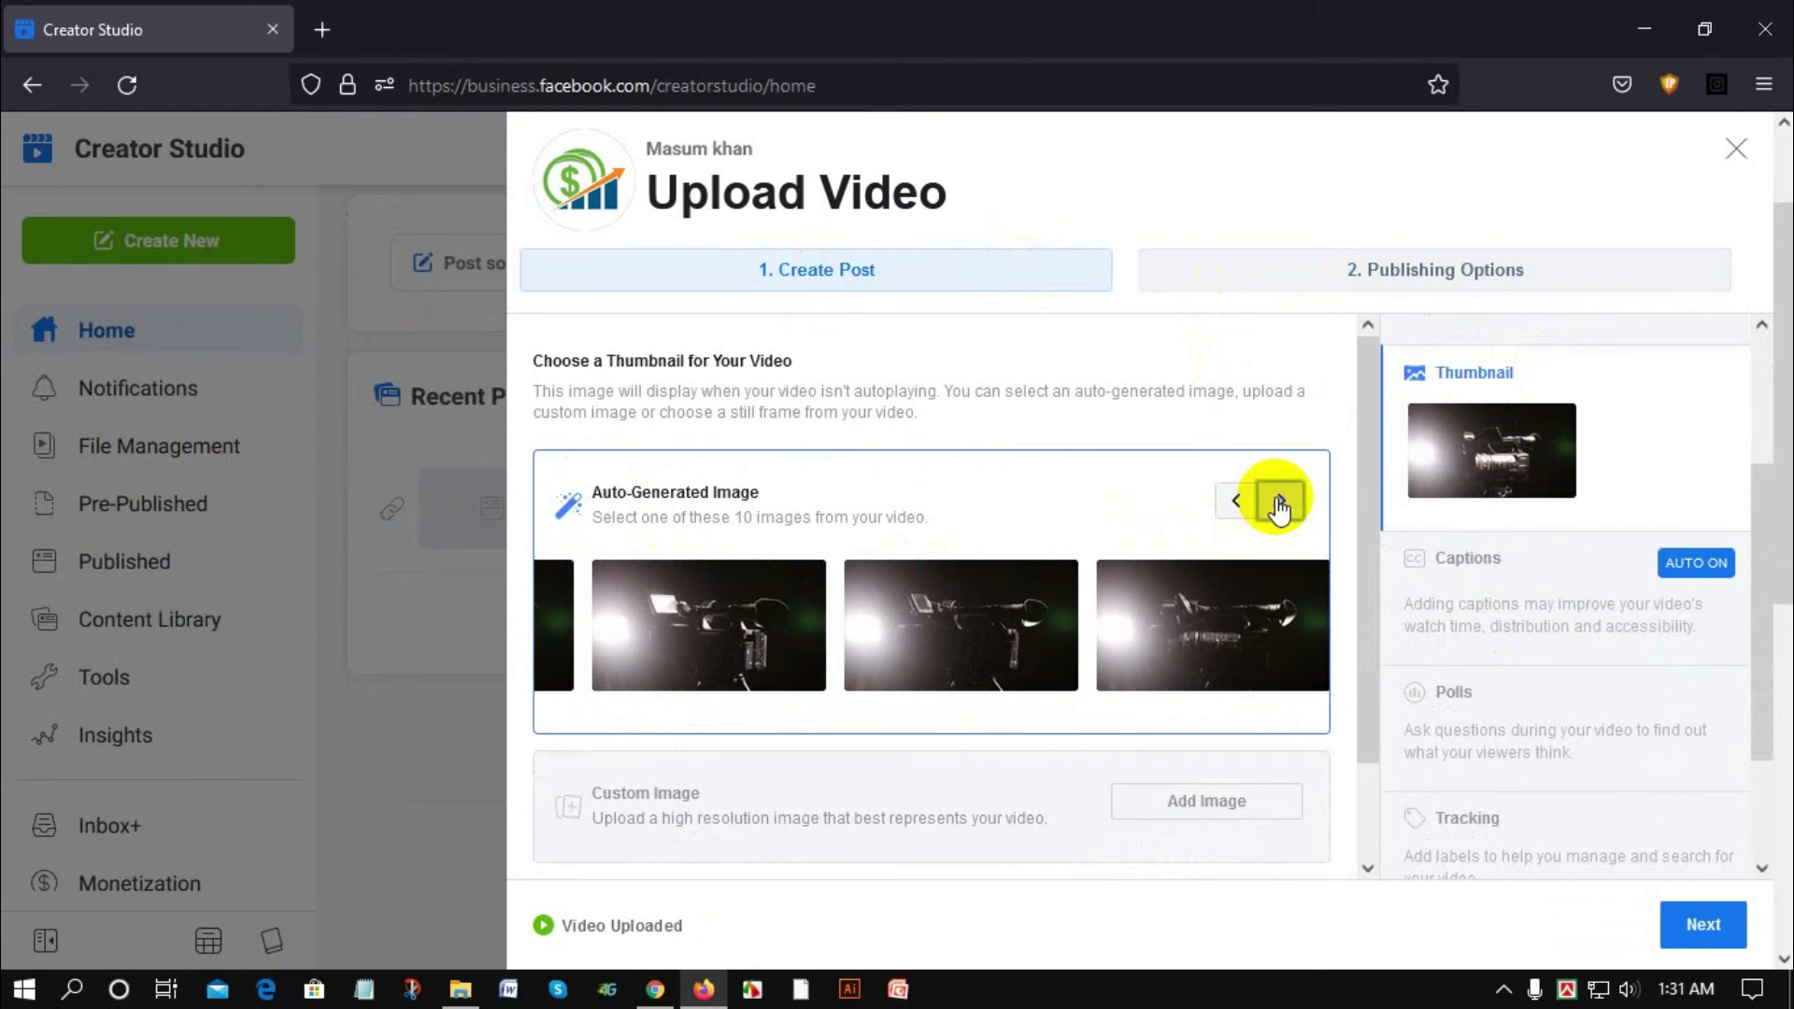
pyautogui.click(1232, 506)
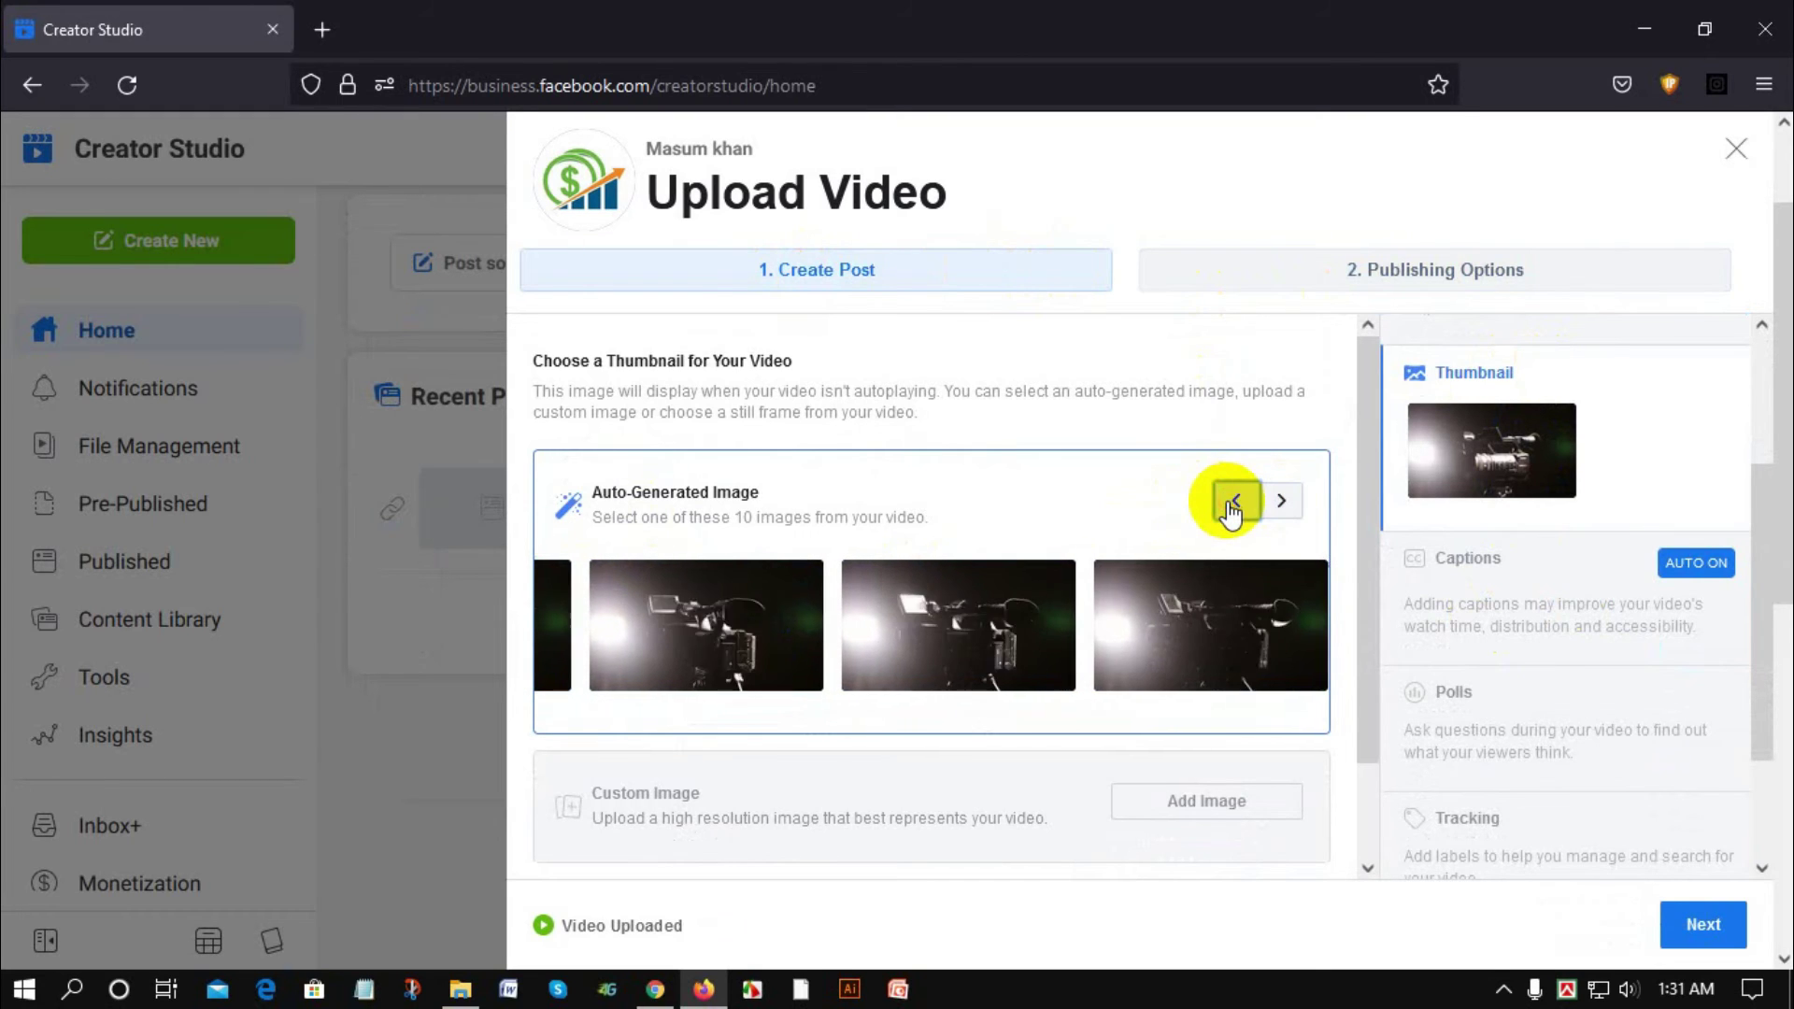
pyautogui.click(1232, 505)
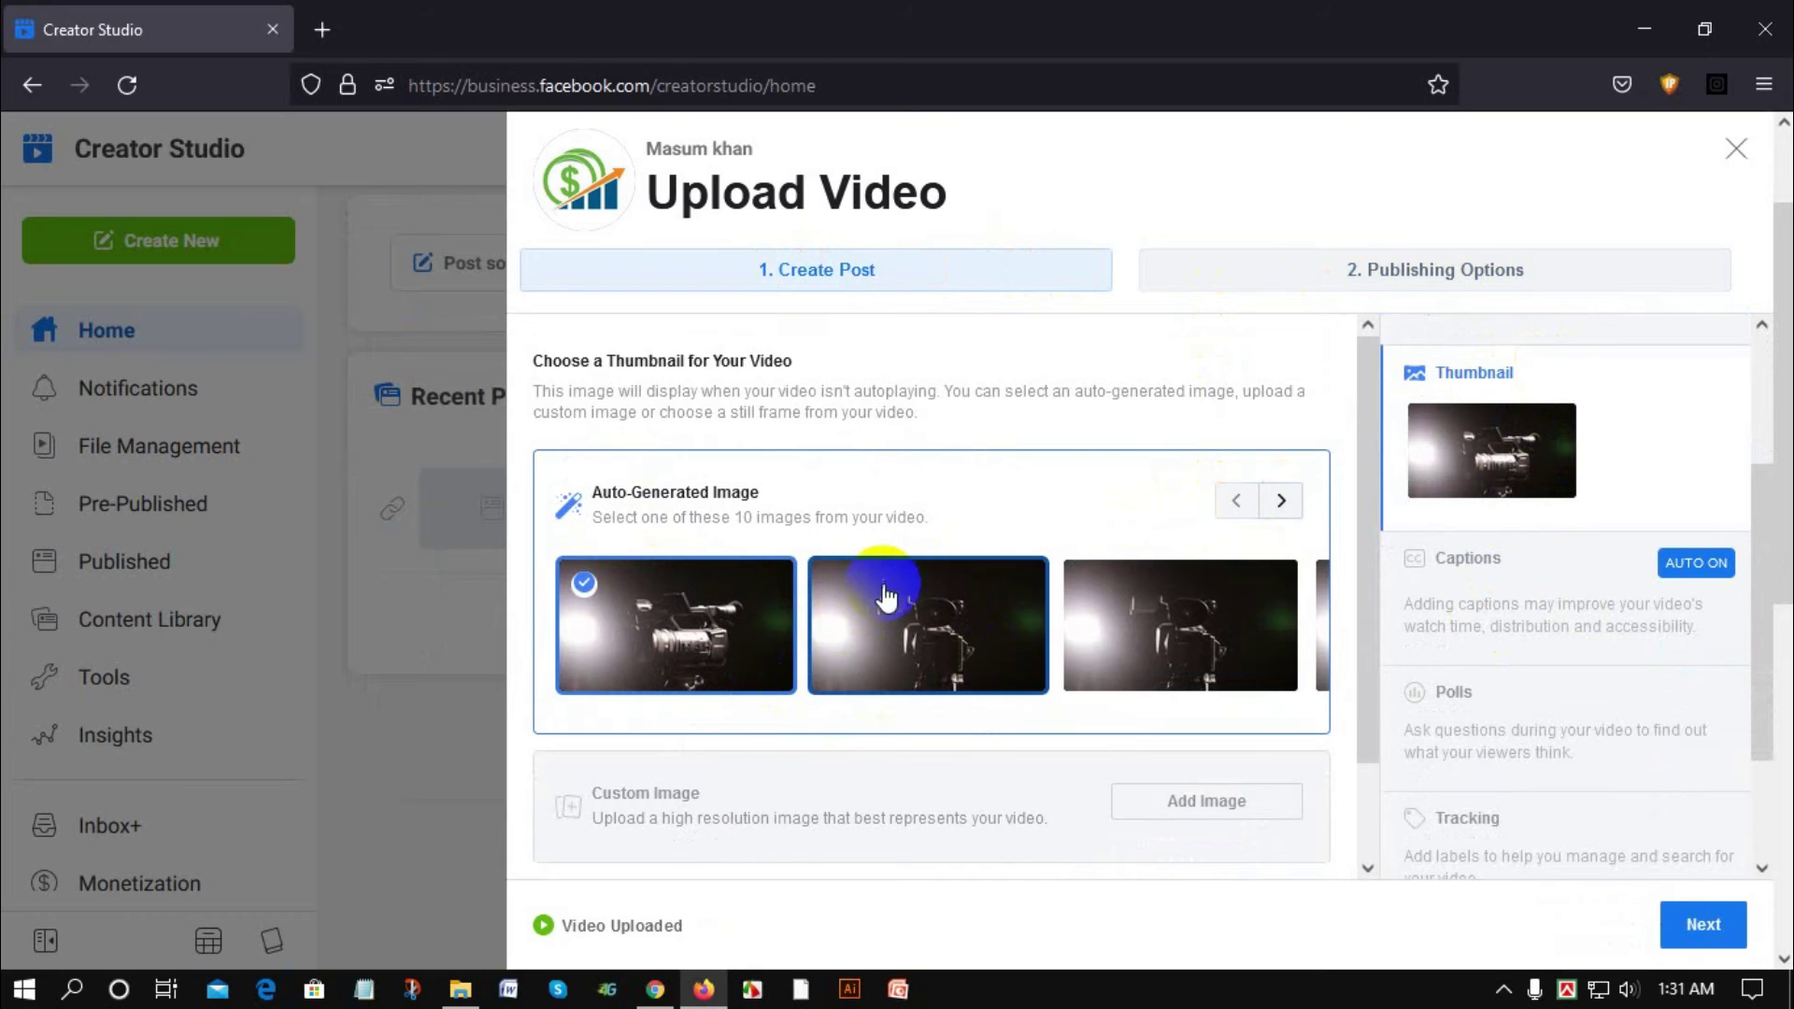
# Upload the black and yellow image a872d0c924e464b10f2510697a12ca0f.jpg from the Desktop as the video's custom thumbnail.
pyautogui.scroll(-2, 869, 523)
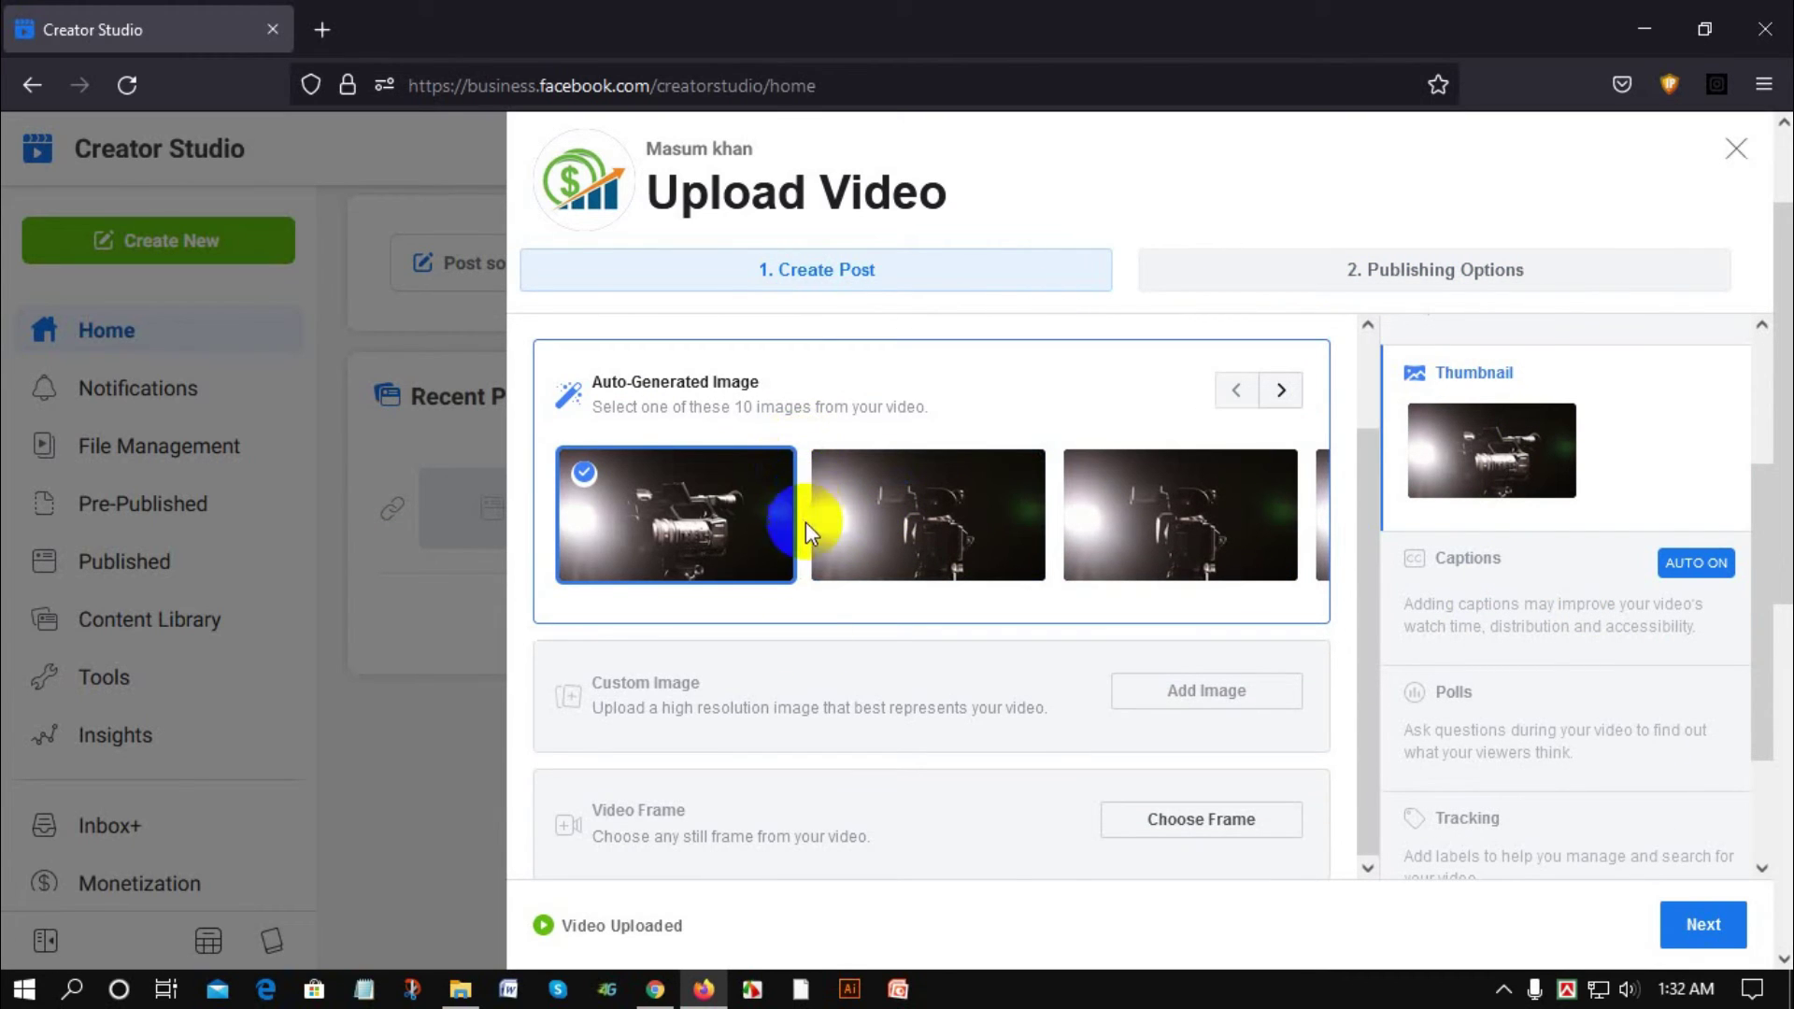
pyautogui.click(1170, 691)
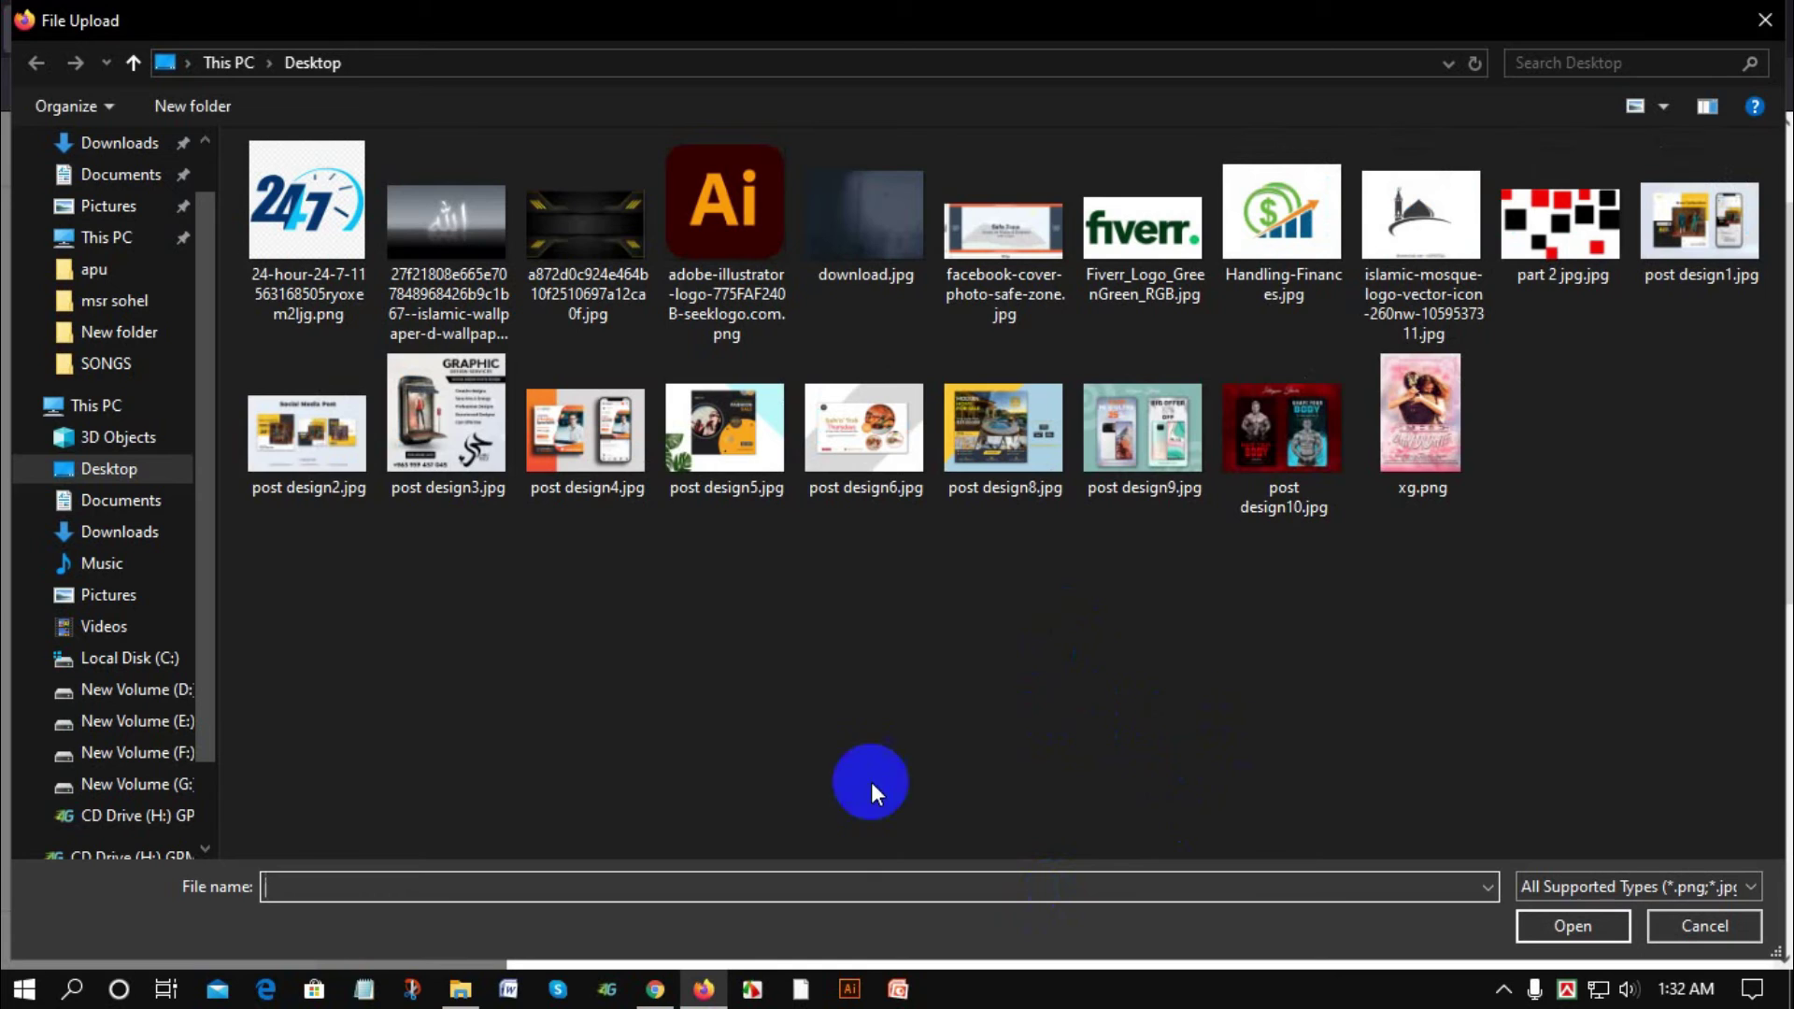
pyautogui.doubleClick(617, 233)
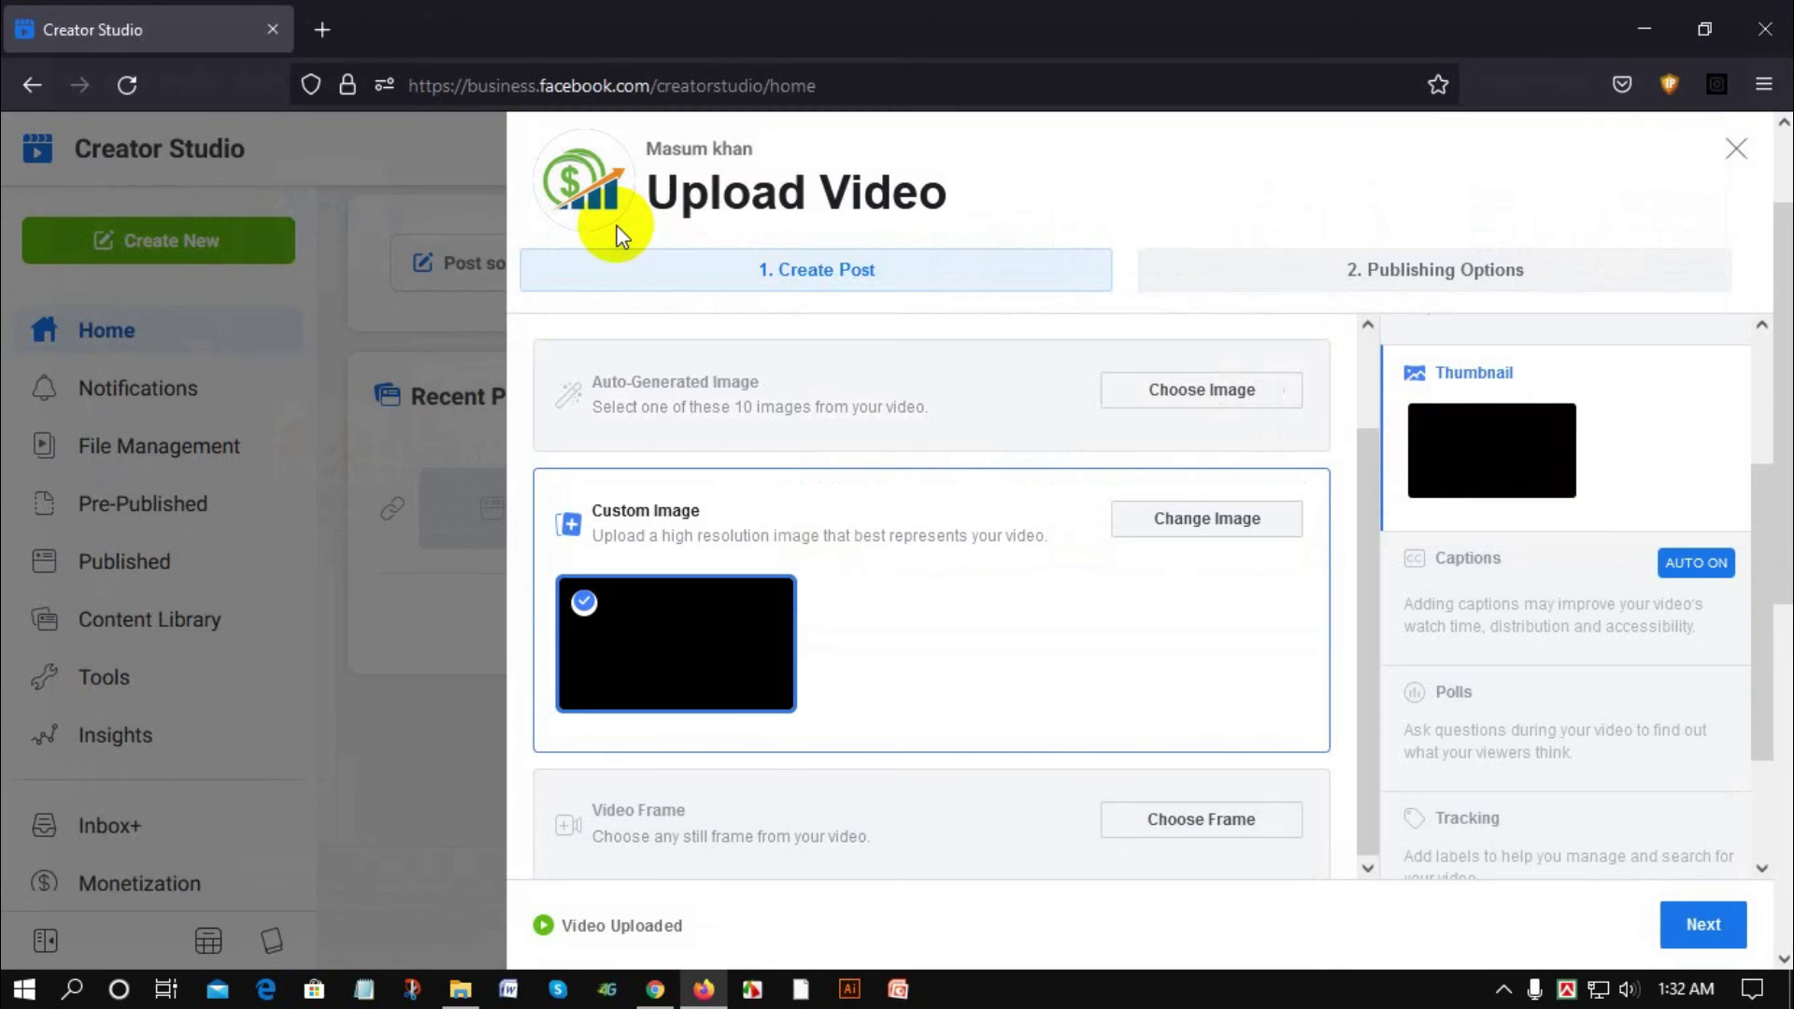
pyautogui.click(675, 672)
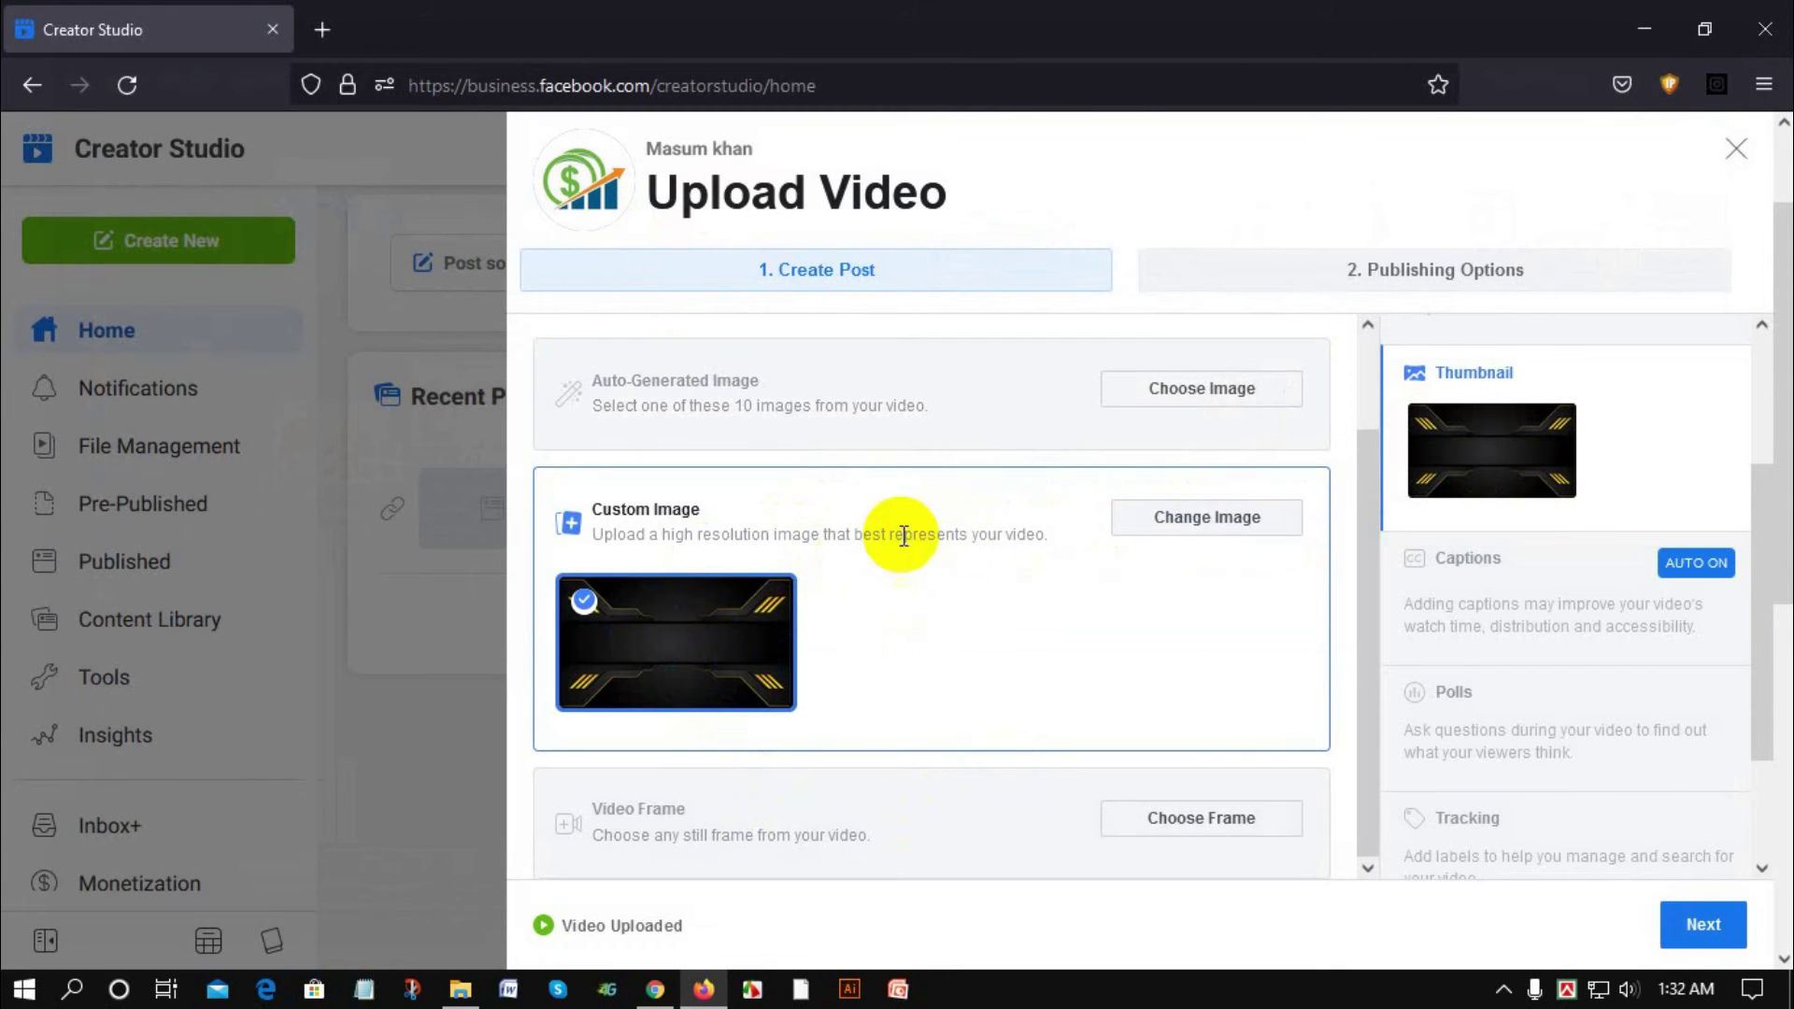
pyautogui.scroll(2, 864, 553)
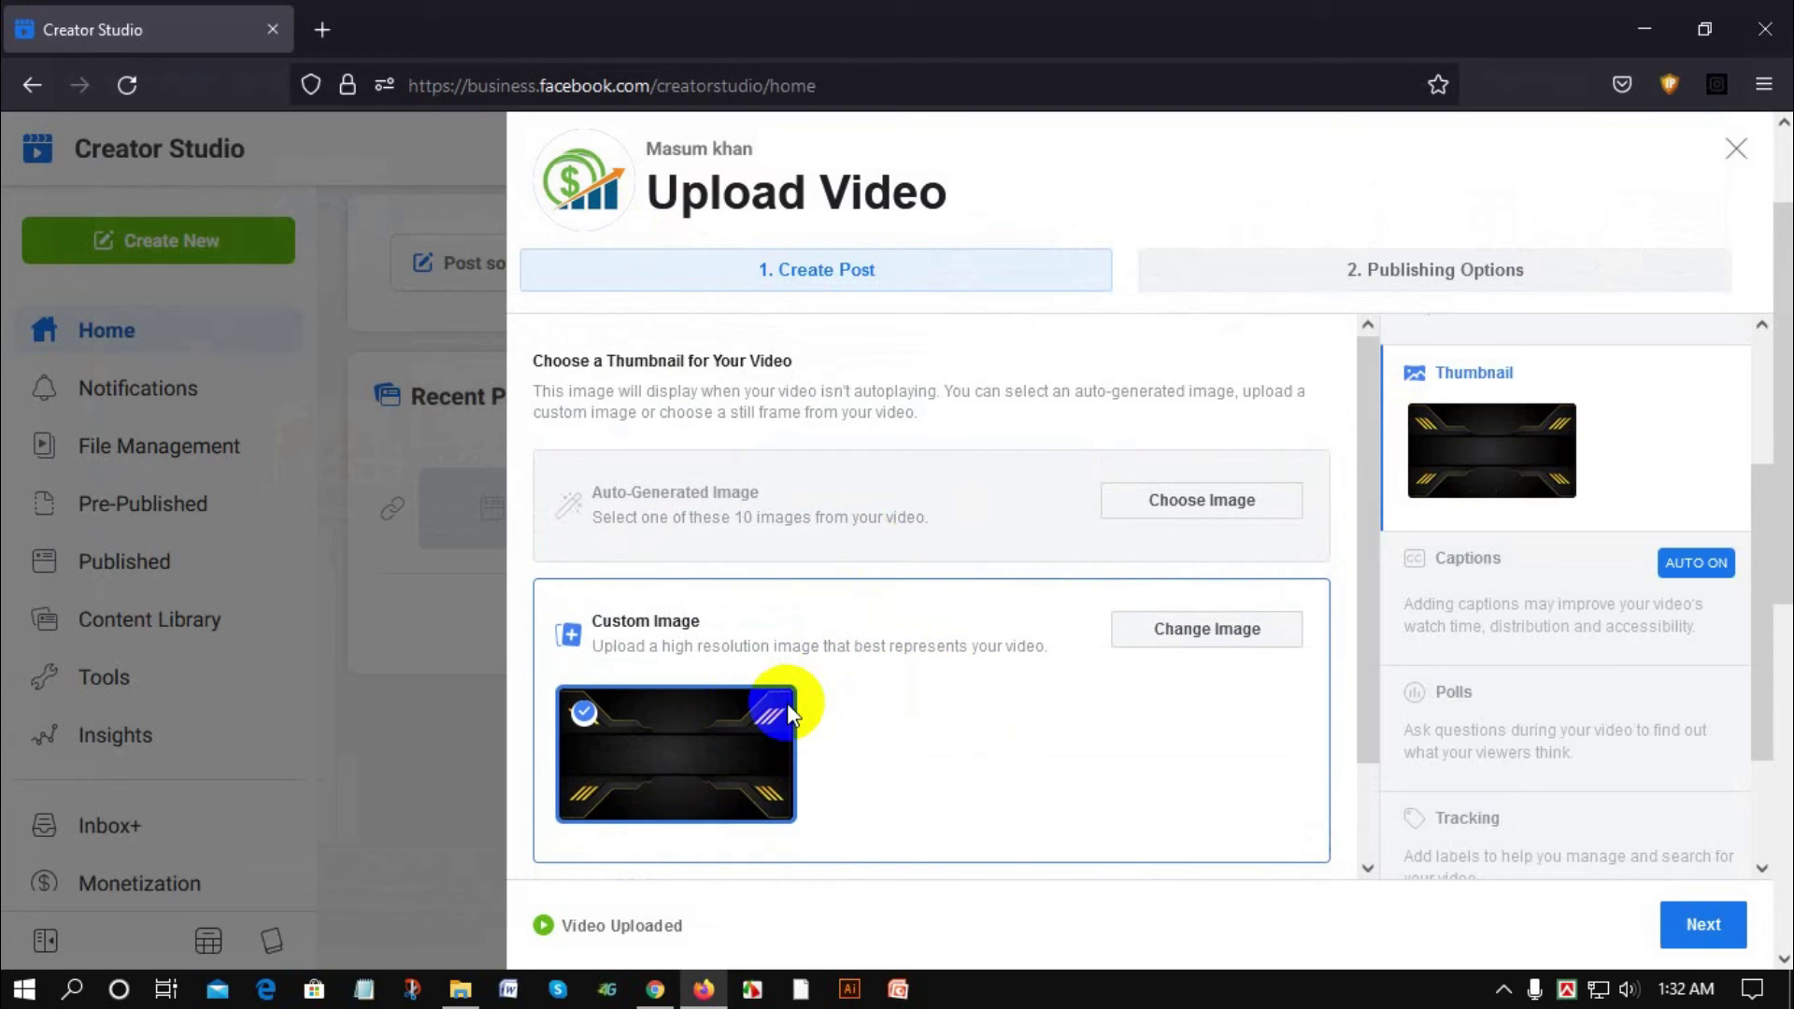
pyautogui.scroll(-2, 787, 702)
pyautogui.click(1548, 465)
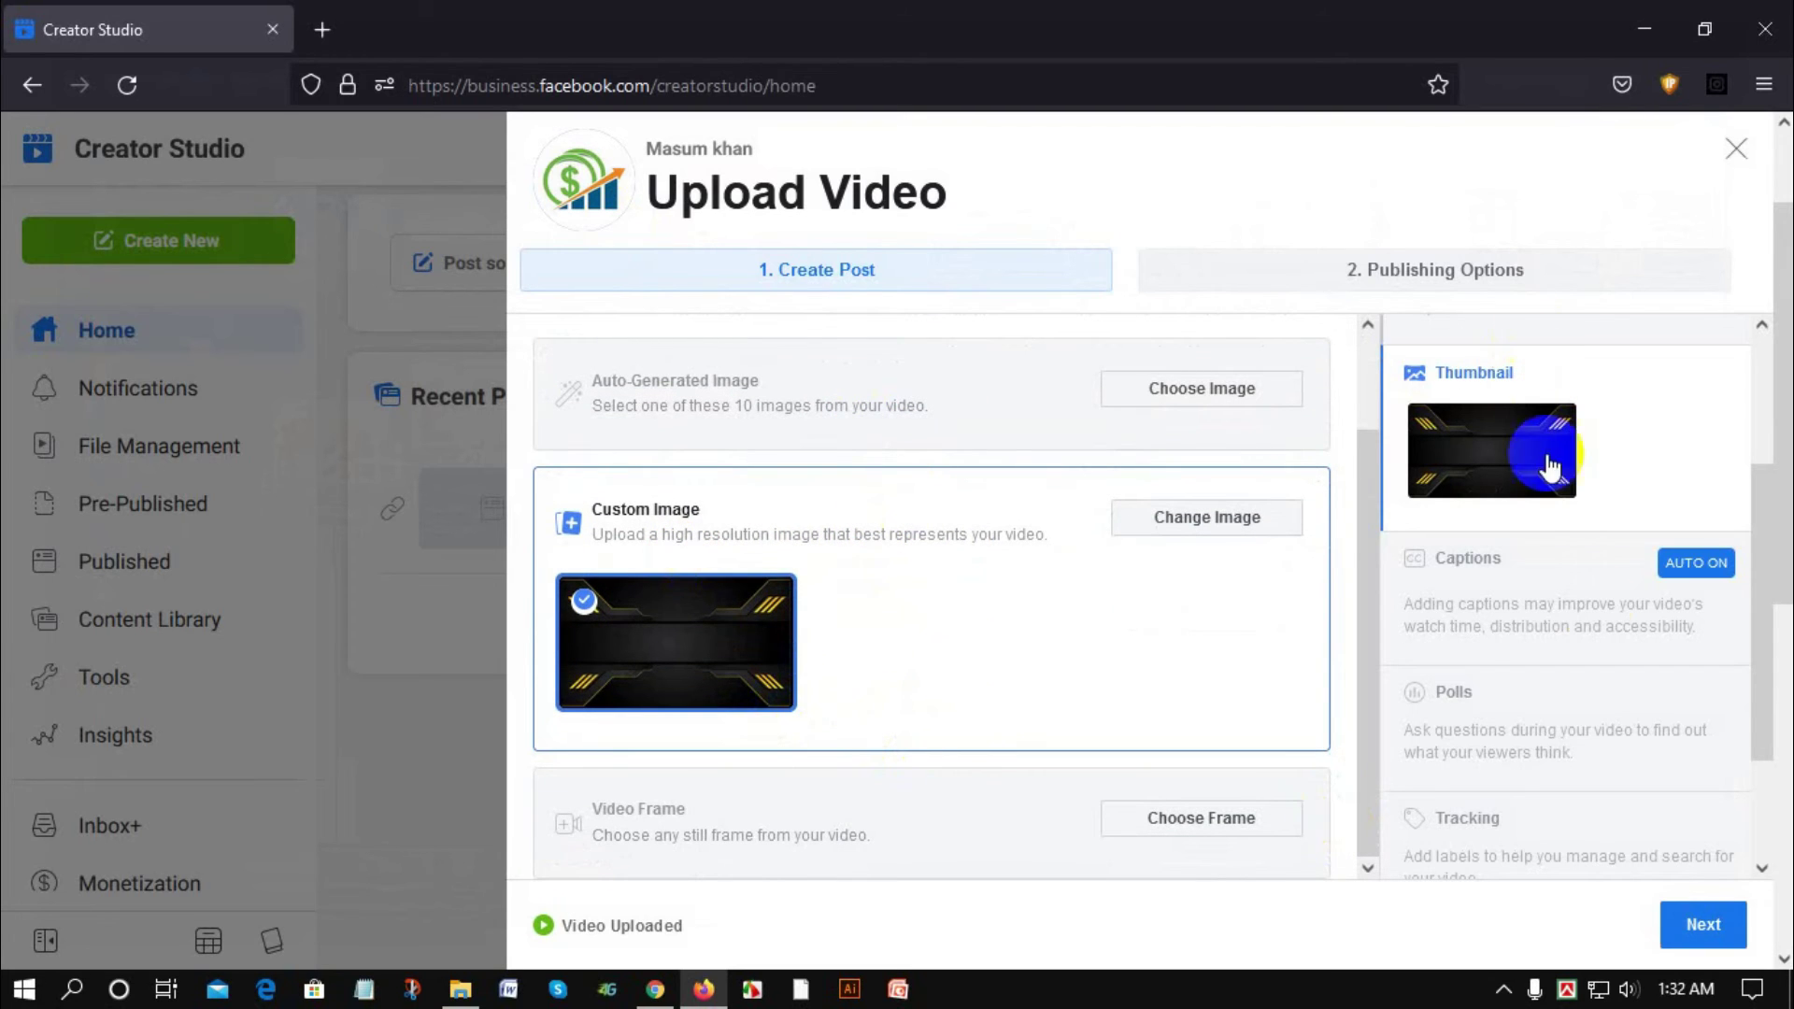
# Create a poll for the video and shift its segment to run from 00:05 to 00:15, dismissing the scrubber hint.
pyautogui.scroll(-3, 1523, 570)
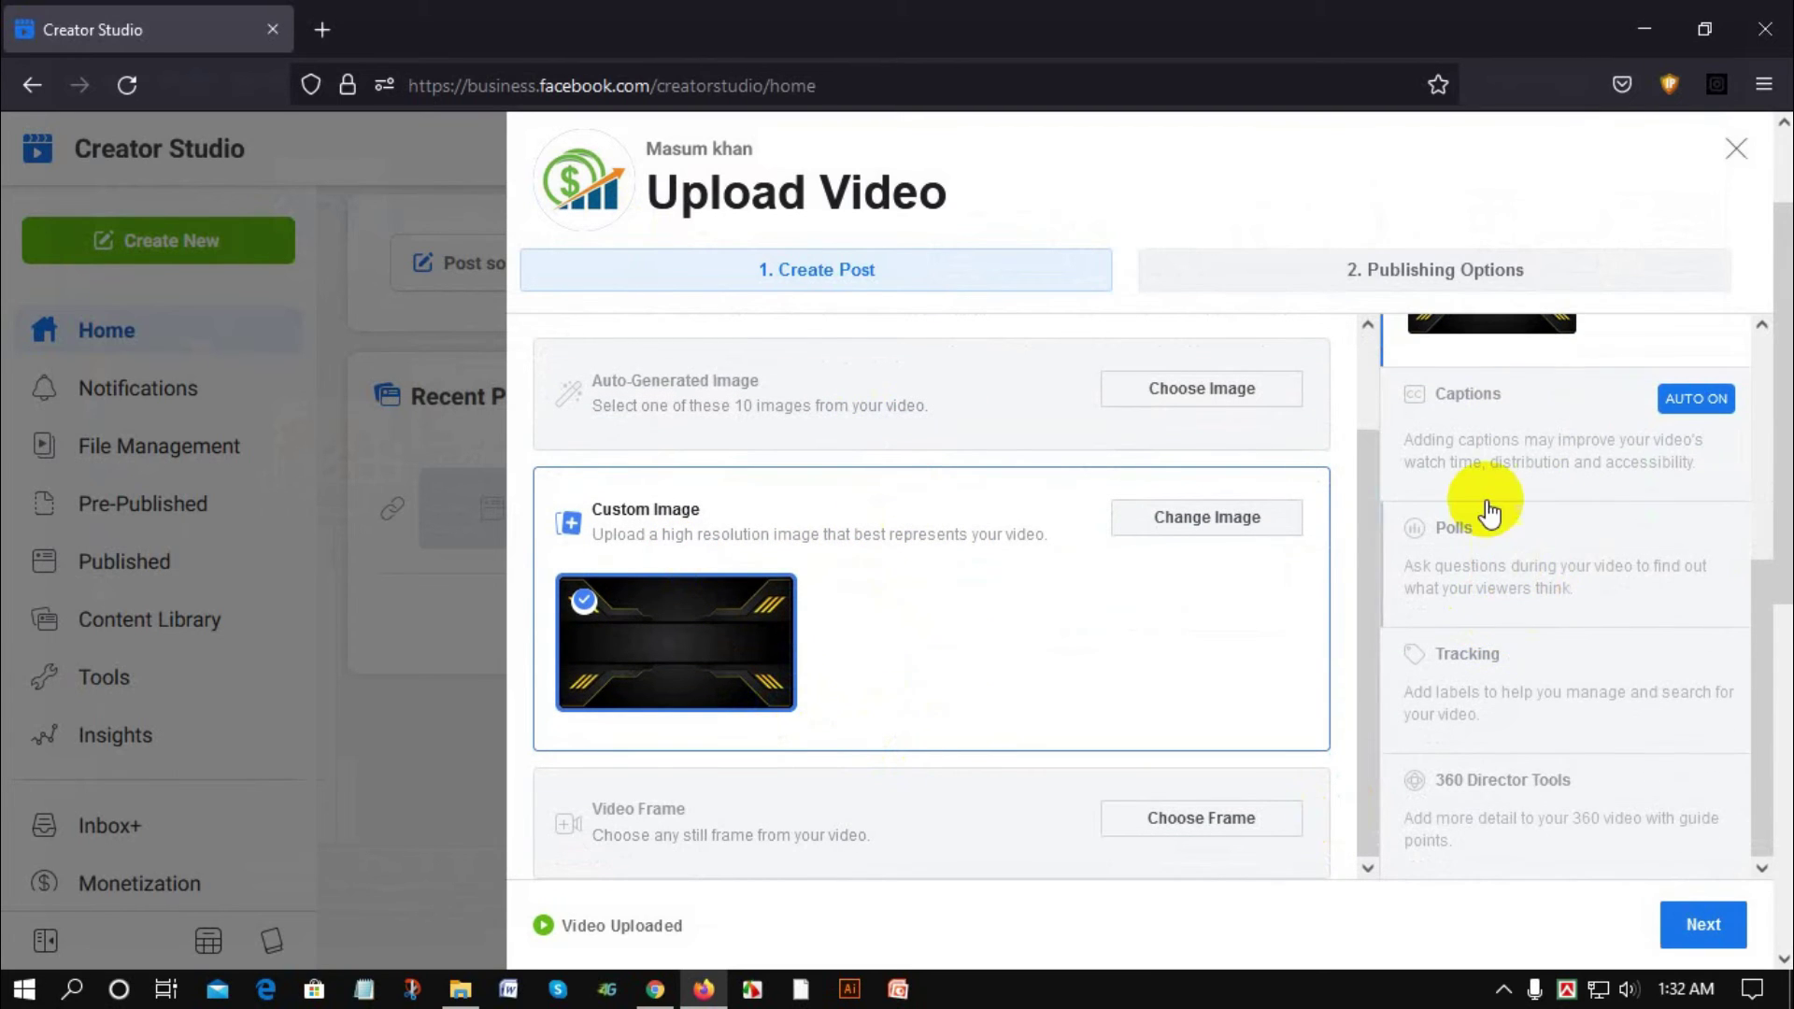
pyautogui.scroll(-3, 1486, 511)
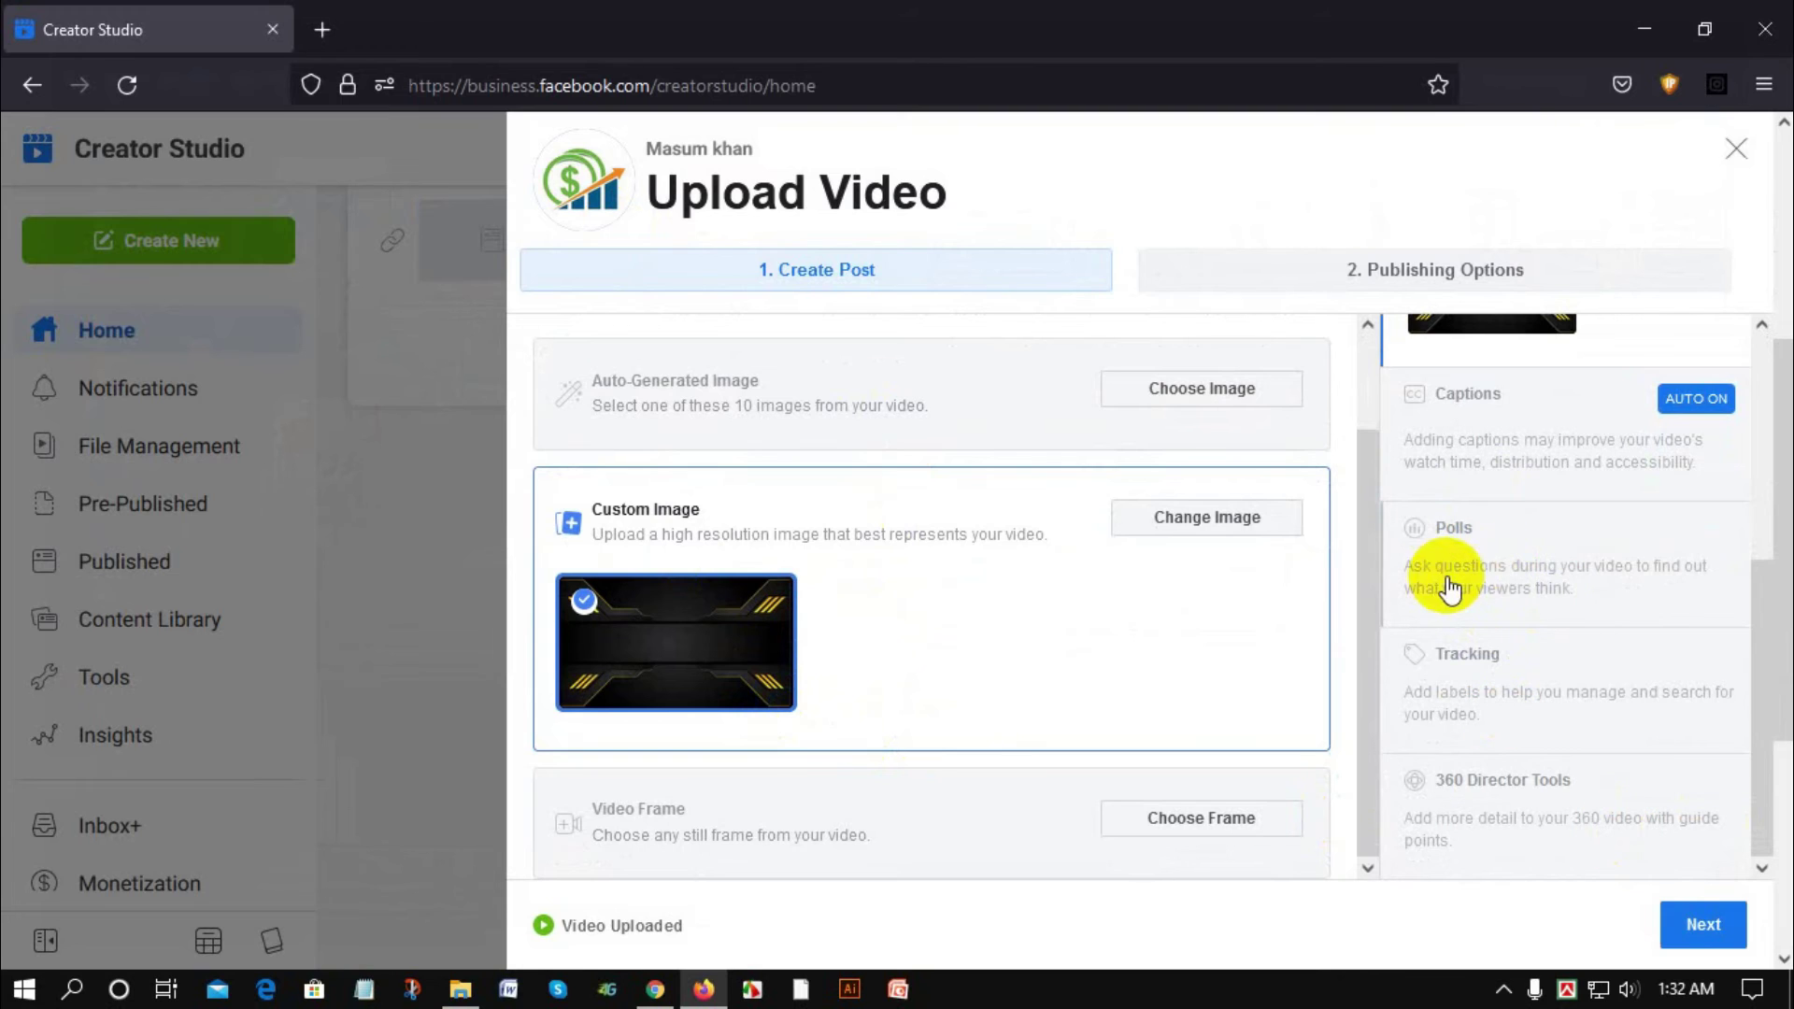
pyautogui.click(1468, 532)
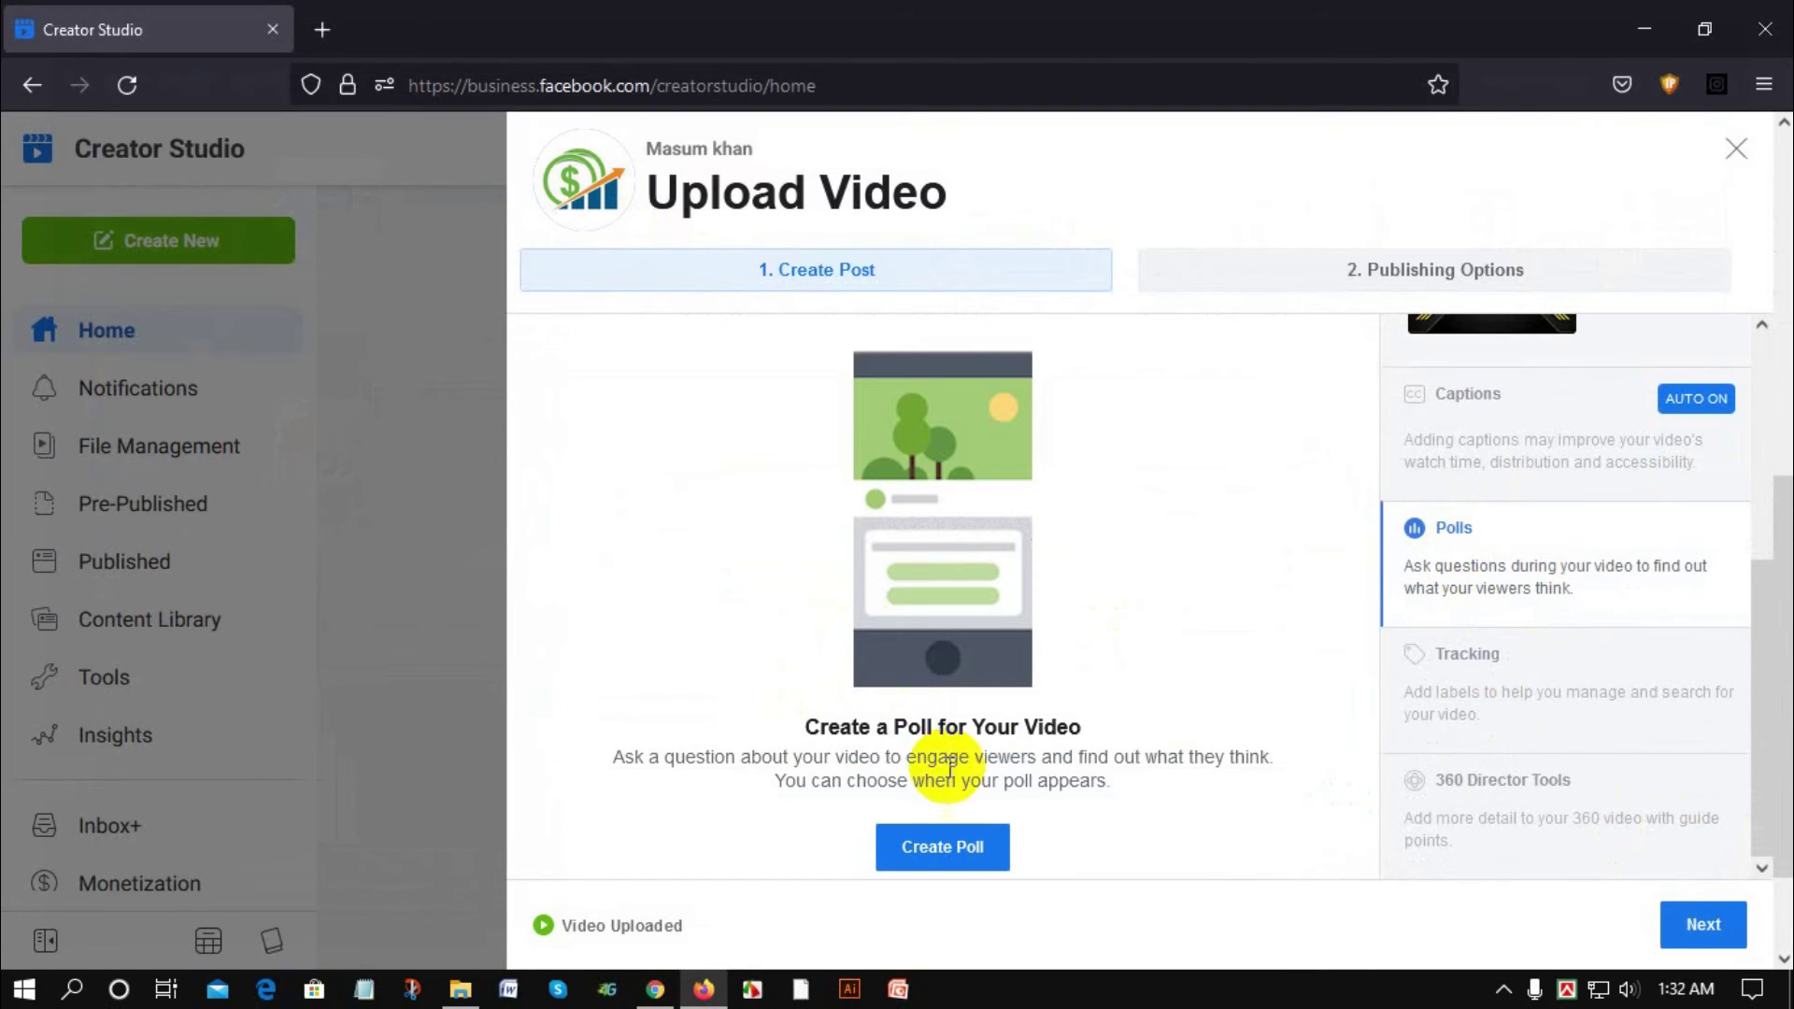
pyautogui.click(945, 855)
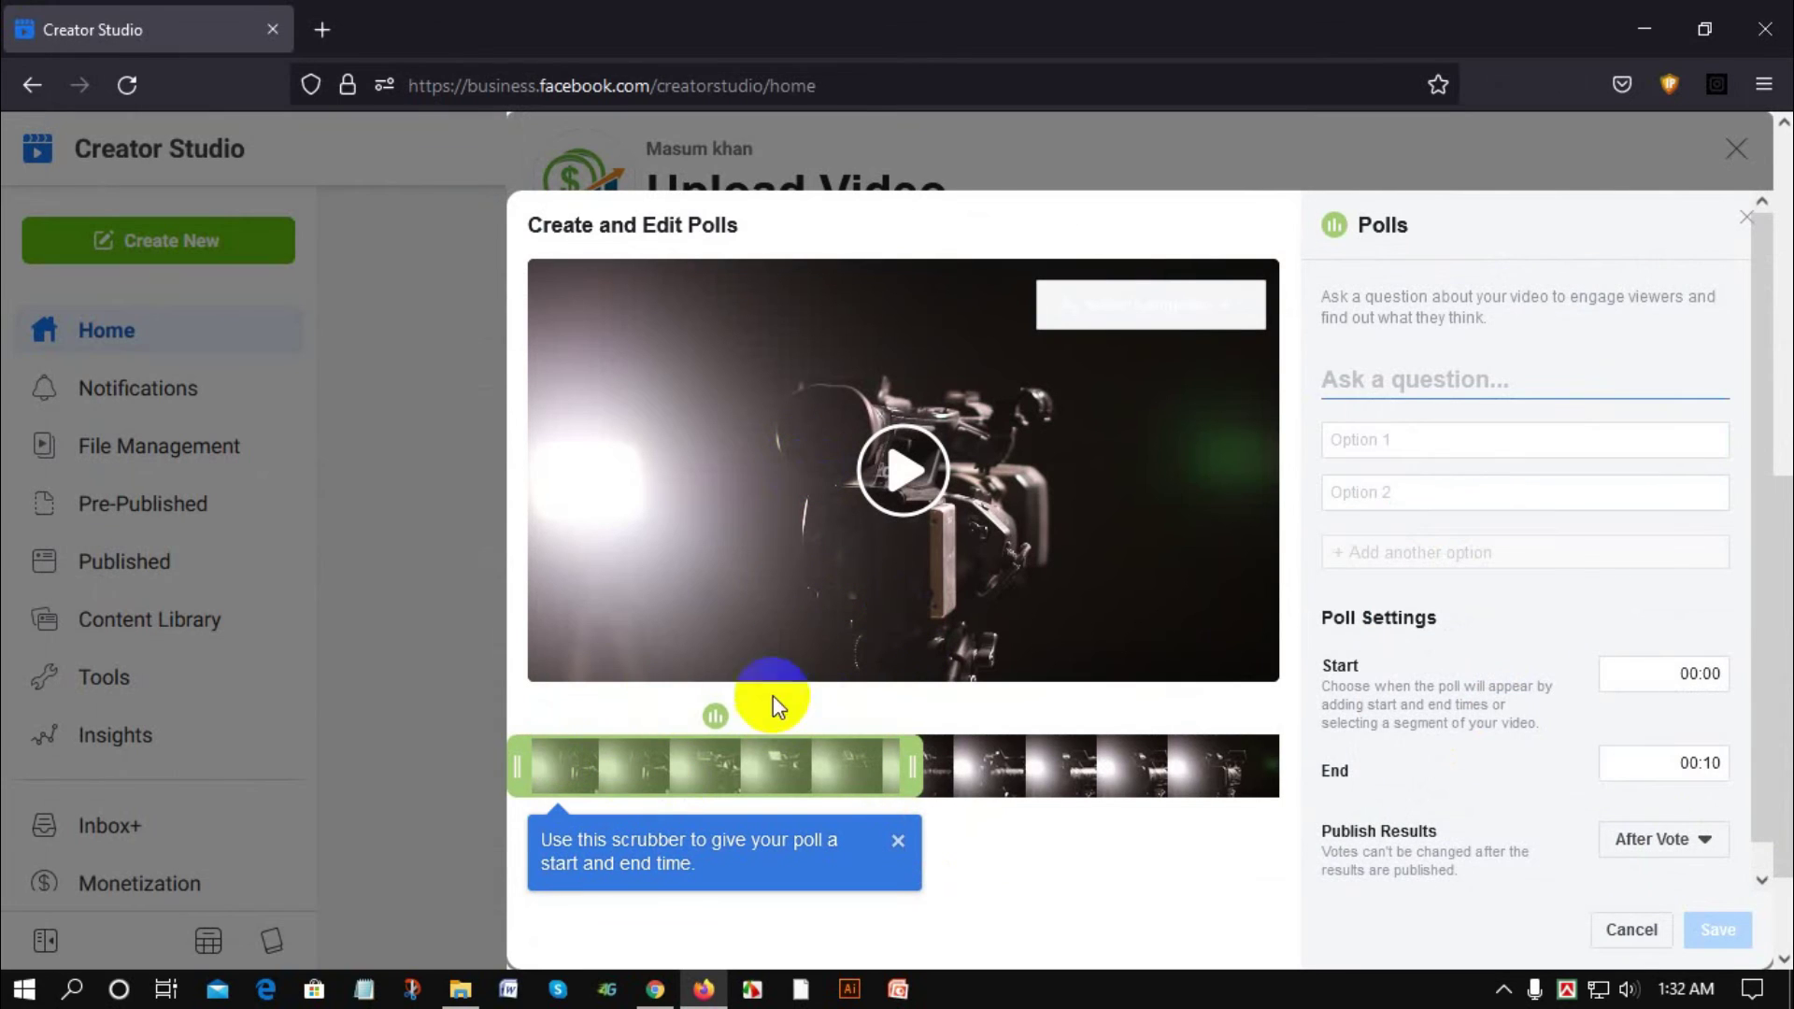
pyautogui.click(663, 766)
pyautogui.moveTo(664, 766); pyautogui.dragTo(788, 782)
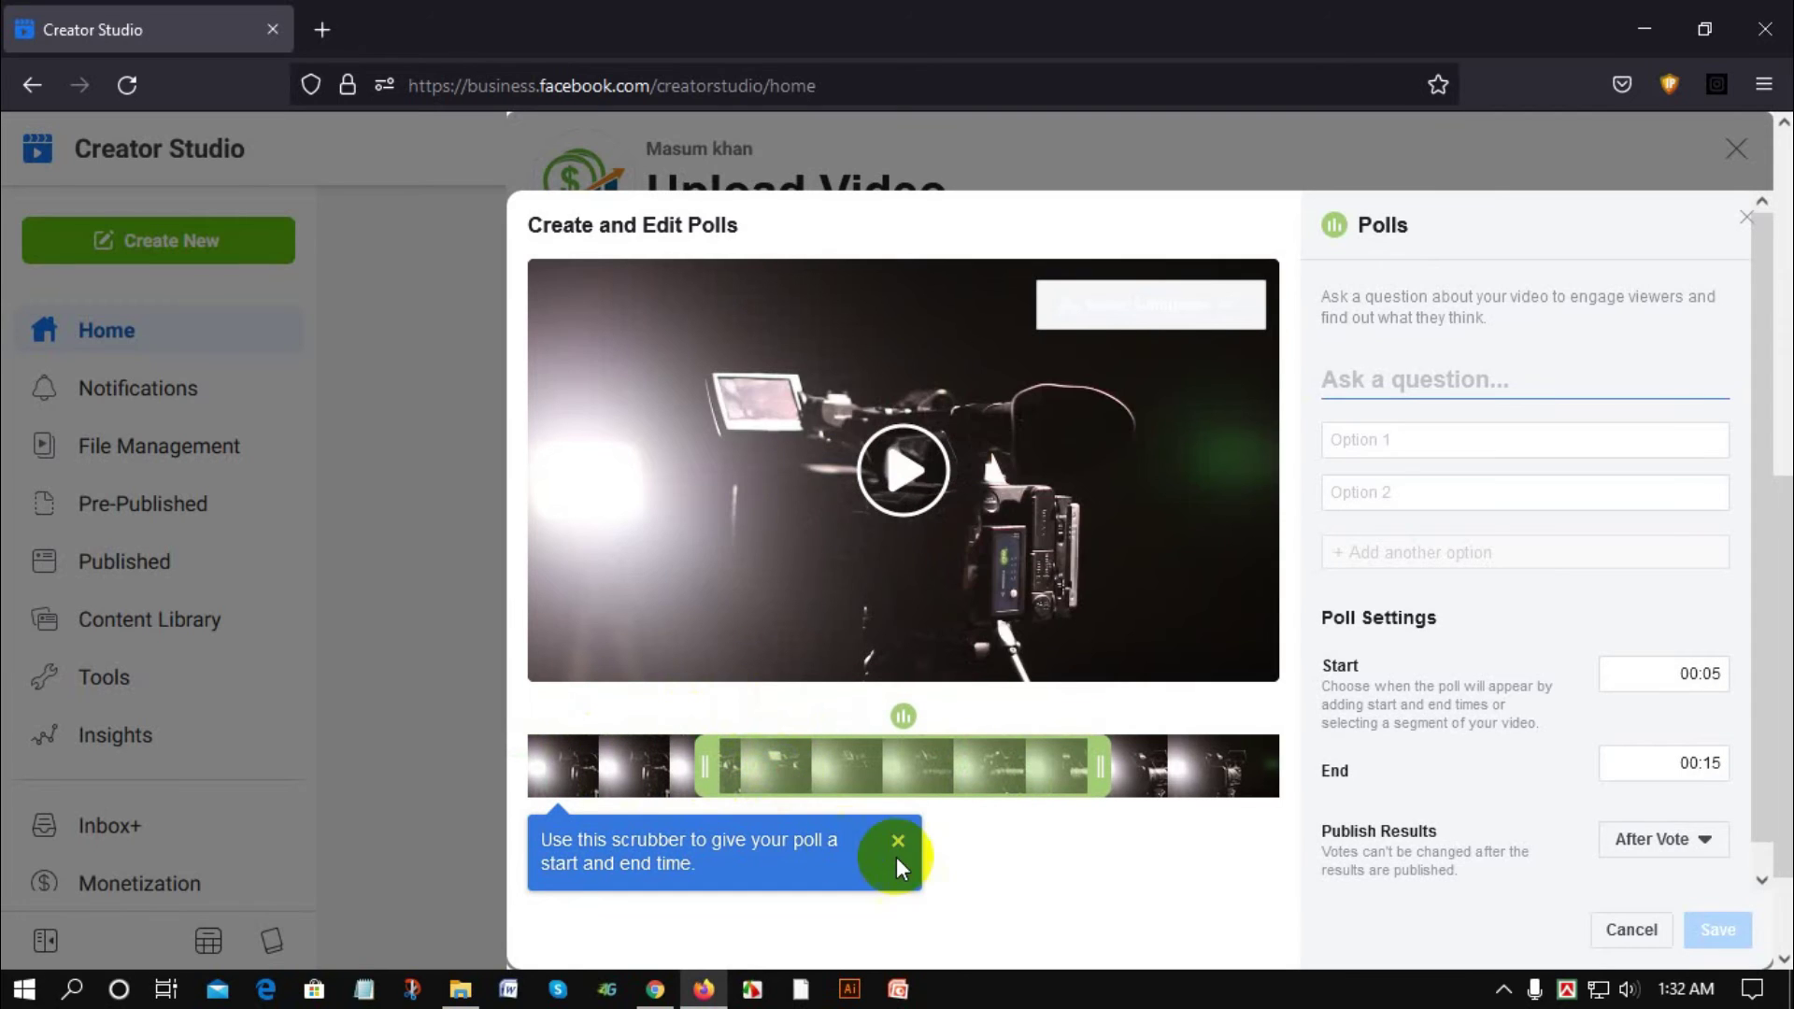
pyautogui.click(898, 846)
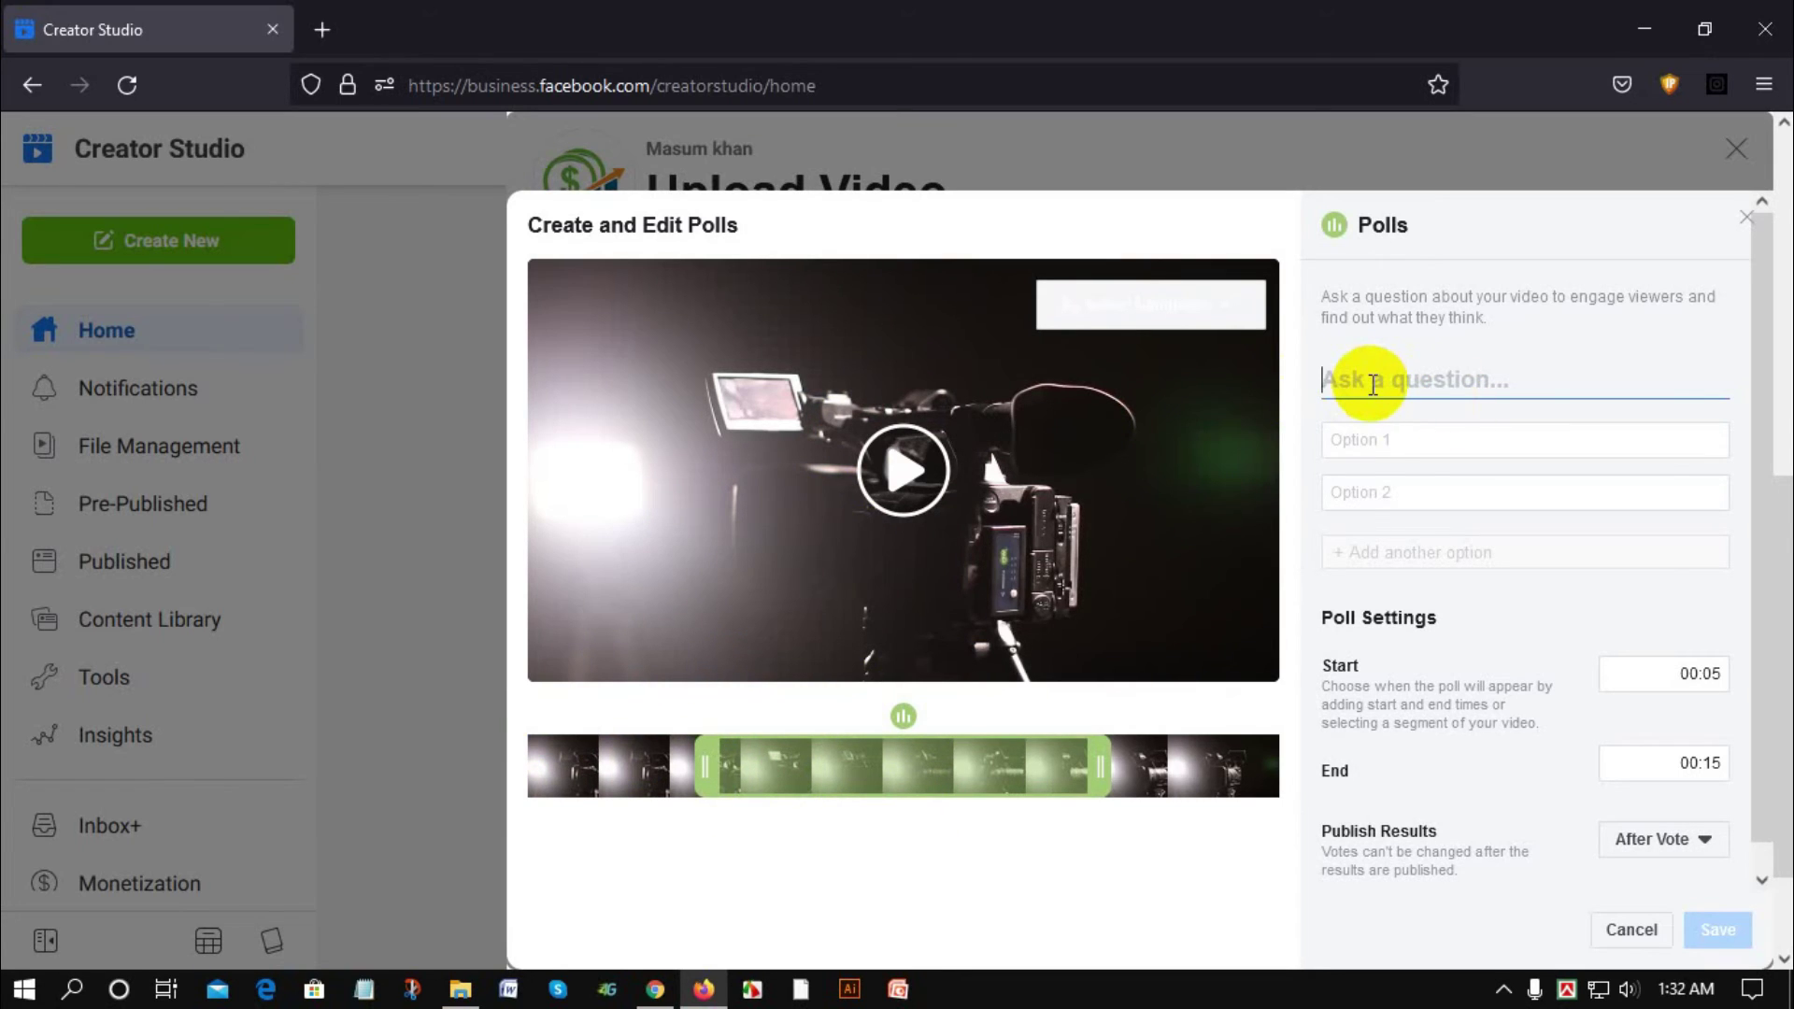
pyautogui.moveTo(934, 761)
pyautogui.mouseDown()
pyautogui.moveTo(899, 761)
pyautogui.moveTo(934, 762)
pyautogui.mouseUp()
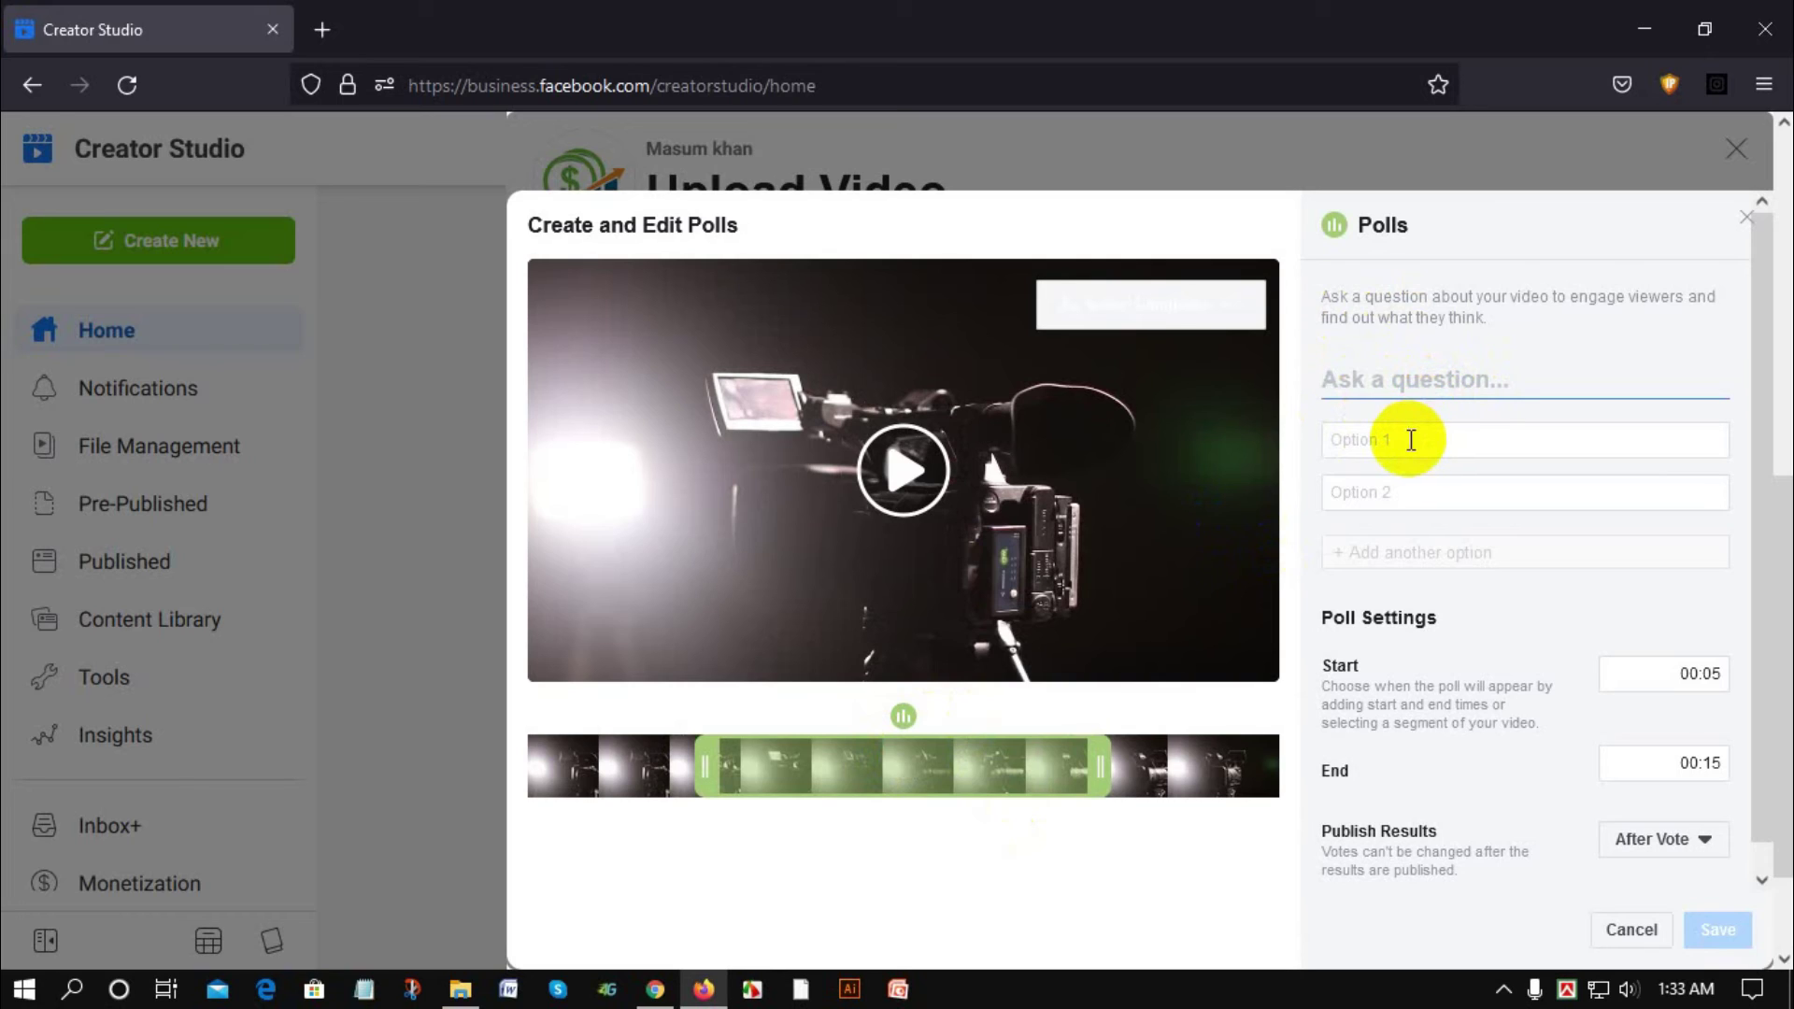
# Enter "আমাদের পেজটি ফলো করেছেন?" as the poll's question.
pyautogui.write('gfmf')
pyautogui.press('BackSpace')
pyautogui.press('BackSpace')
pyautogui.press('BackSpace')
pyautogui.press('BackSpace')
pyautogui.write('আমাদের পেজটি ফলো করেছেন?')
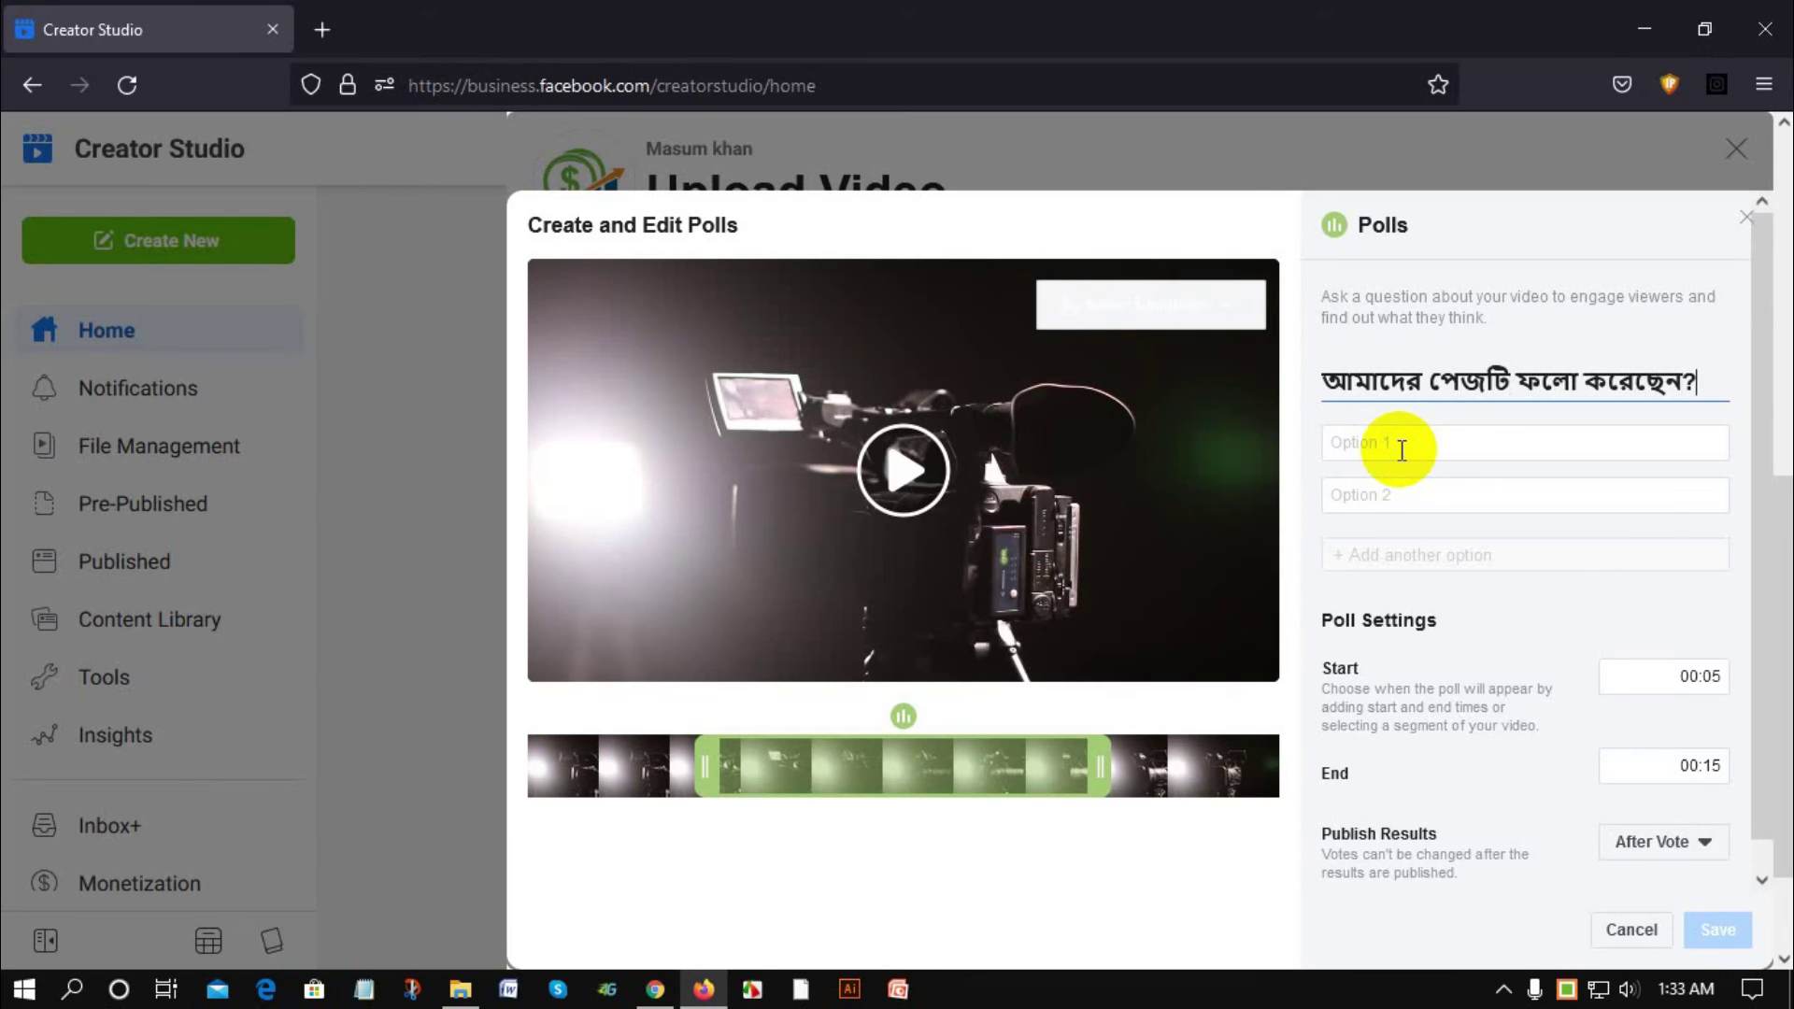
# Enter "হ্যা", "না" and a third answer, "এখন করব", as the poll's options.
pyautogui.click(1369, 445)
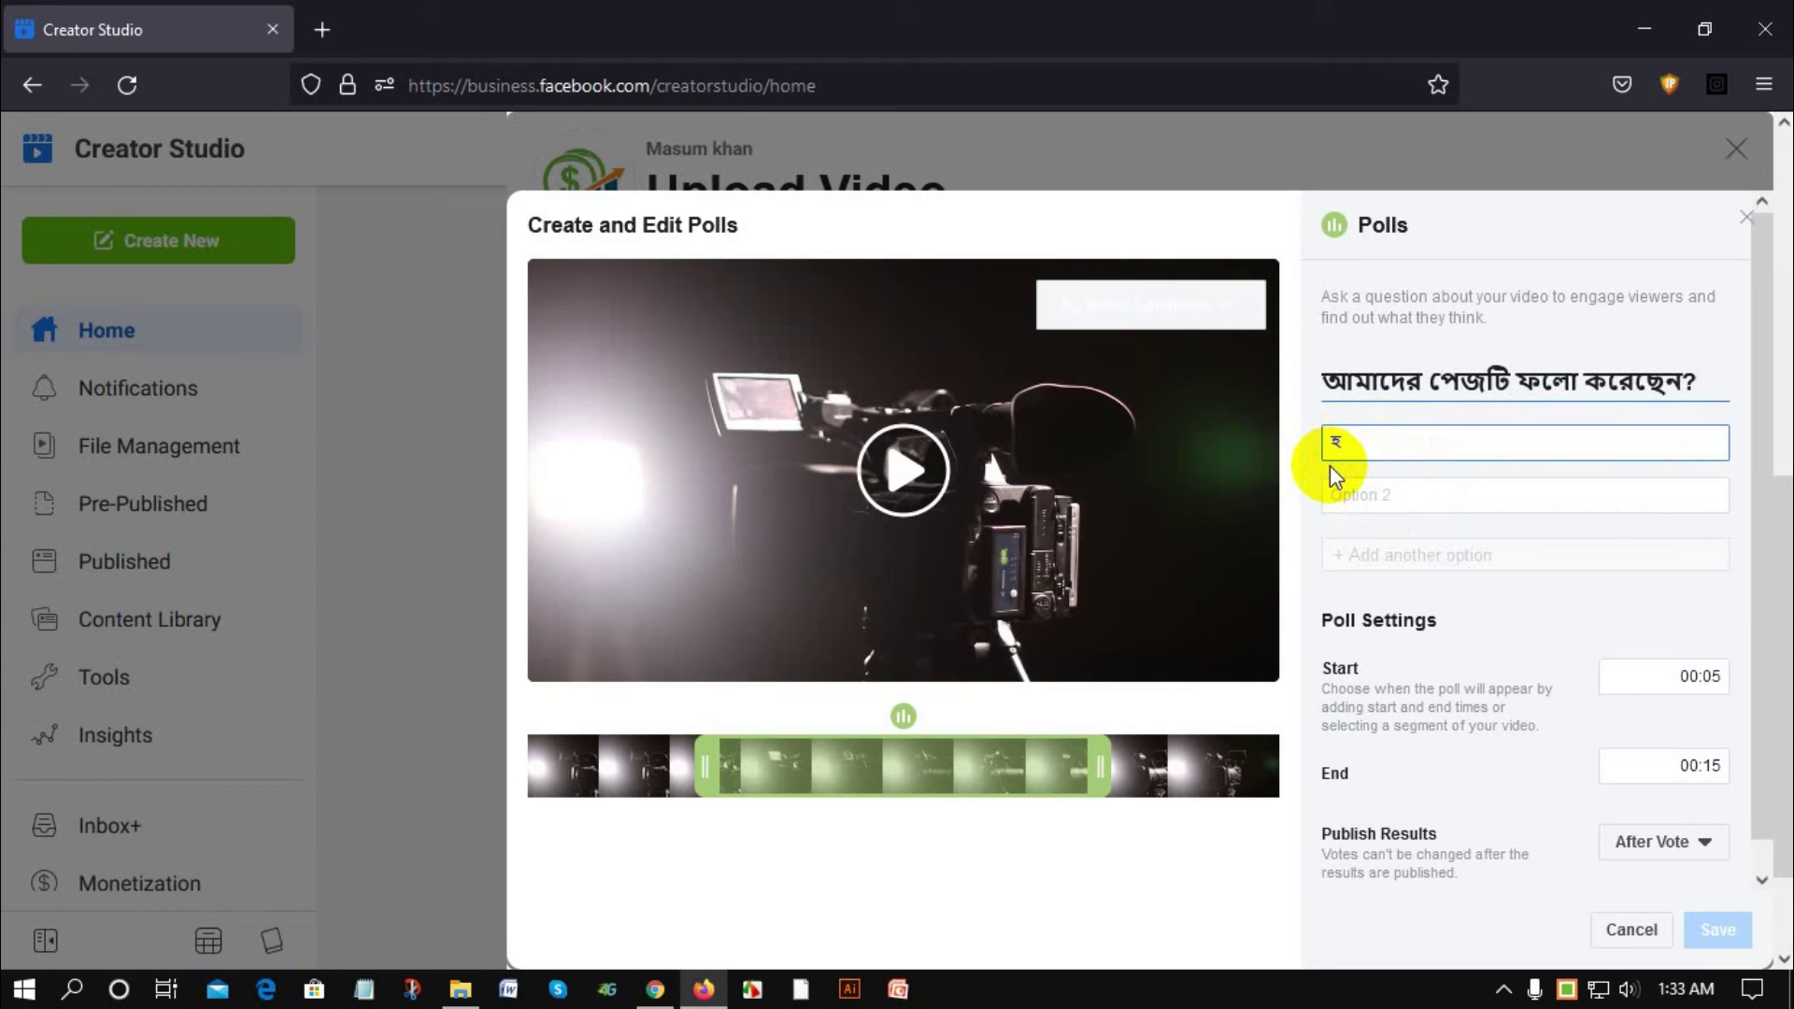
pyautogui.press('Tab')
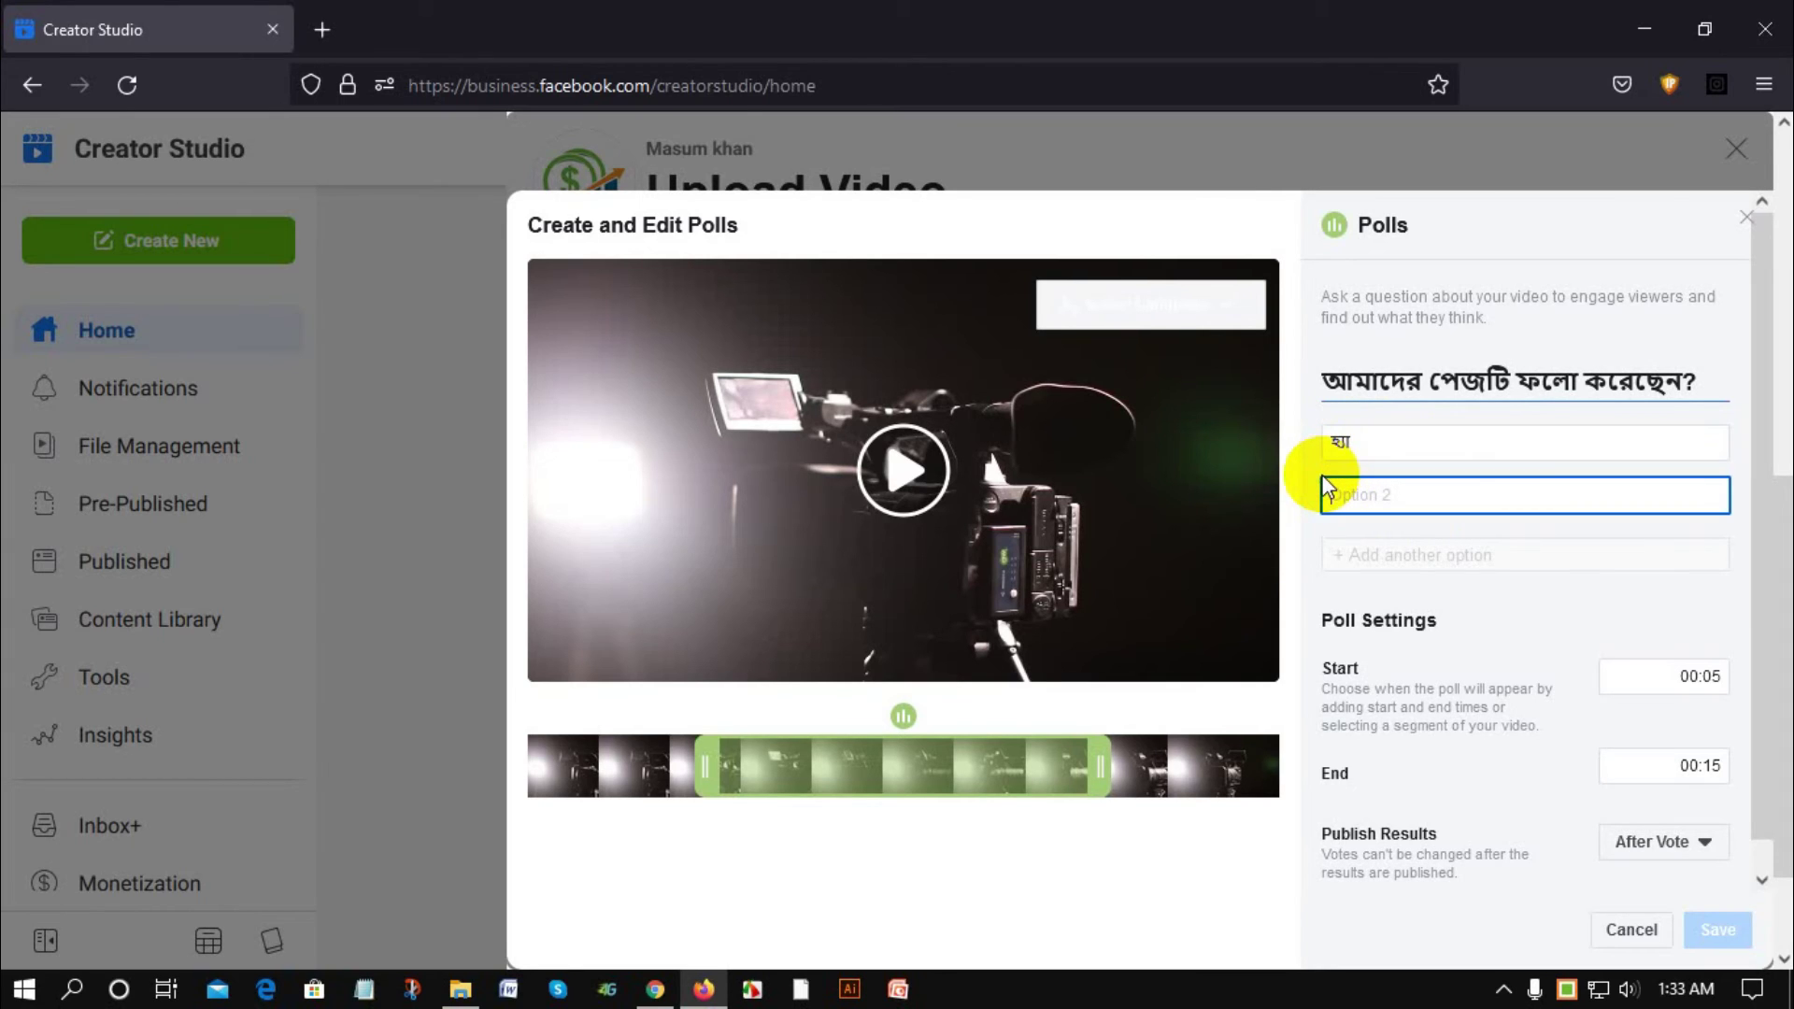
pyautogui.write('না')
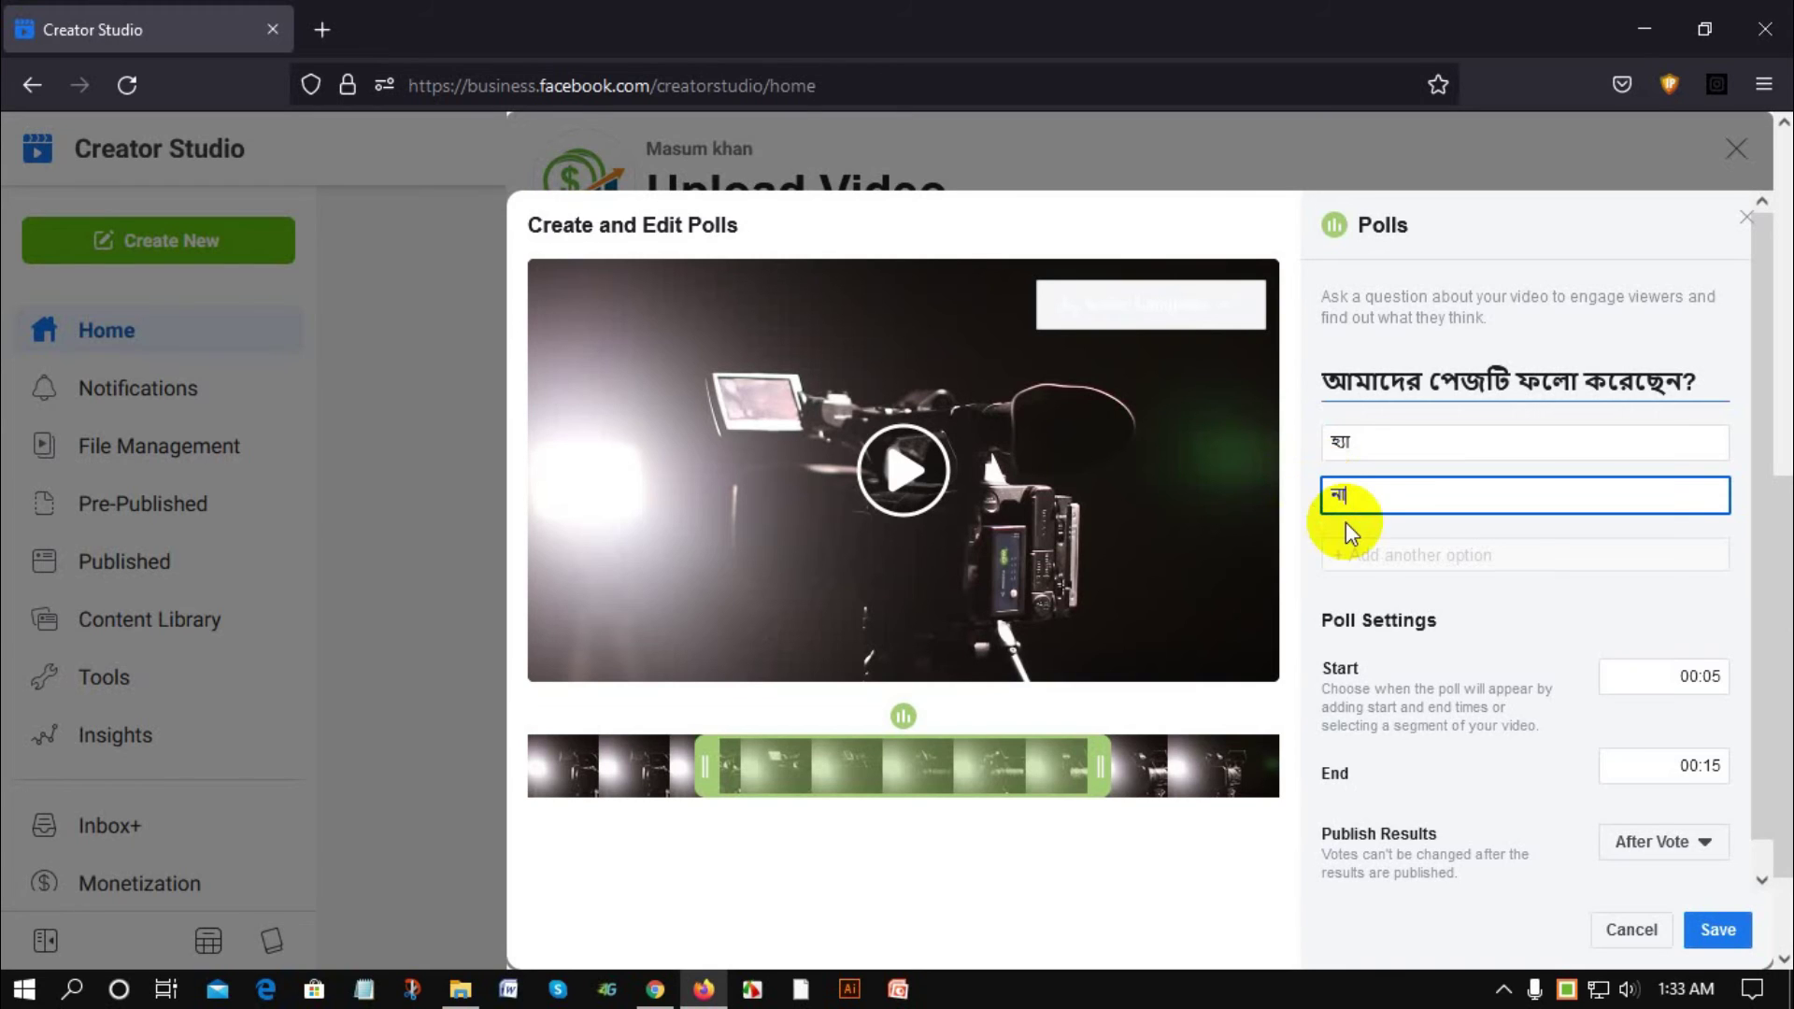
pyautogui.click(1374, 557)
pyautogui.click(1367, 545)
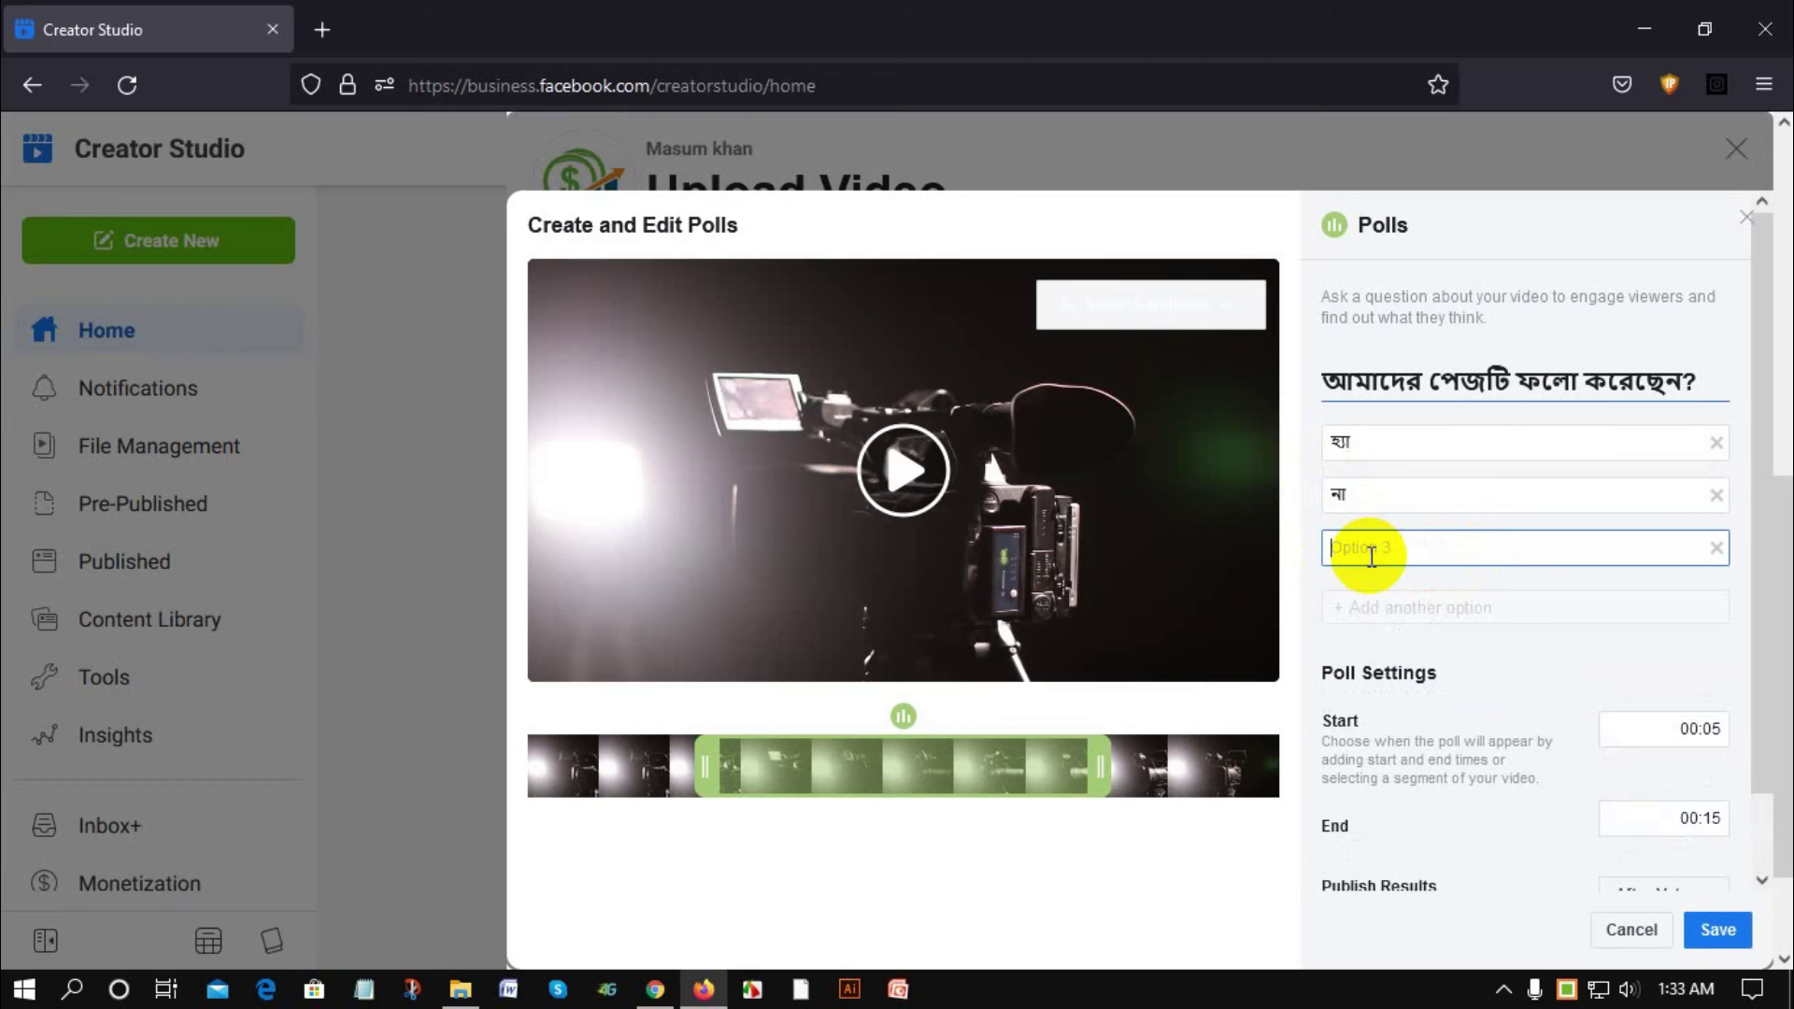
pyautogui.write('d')
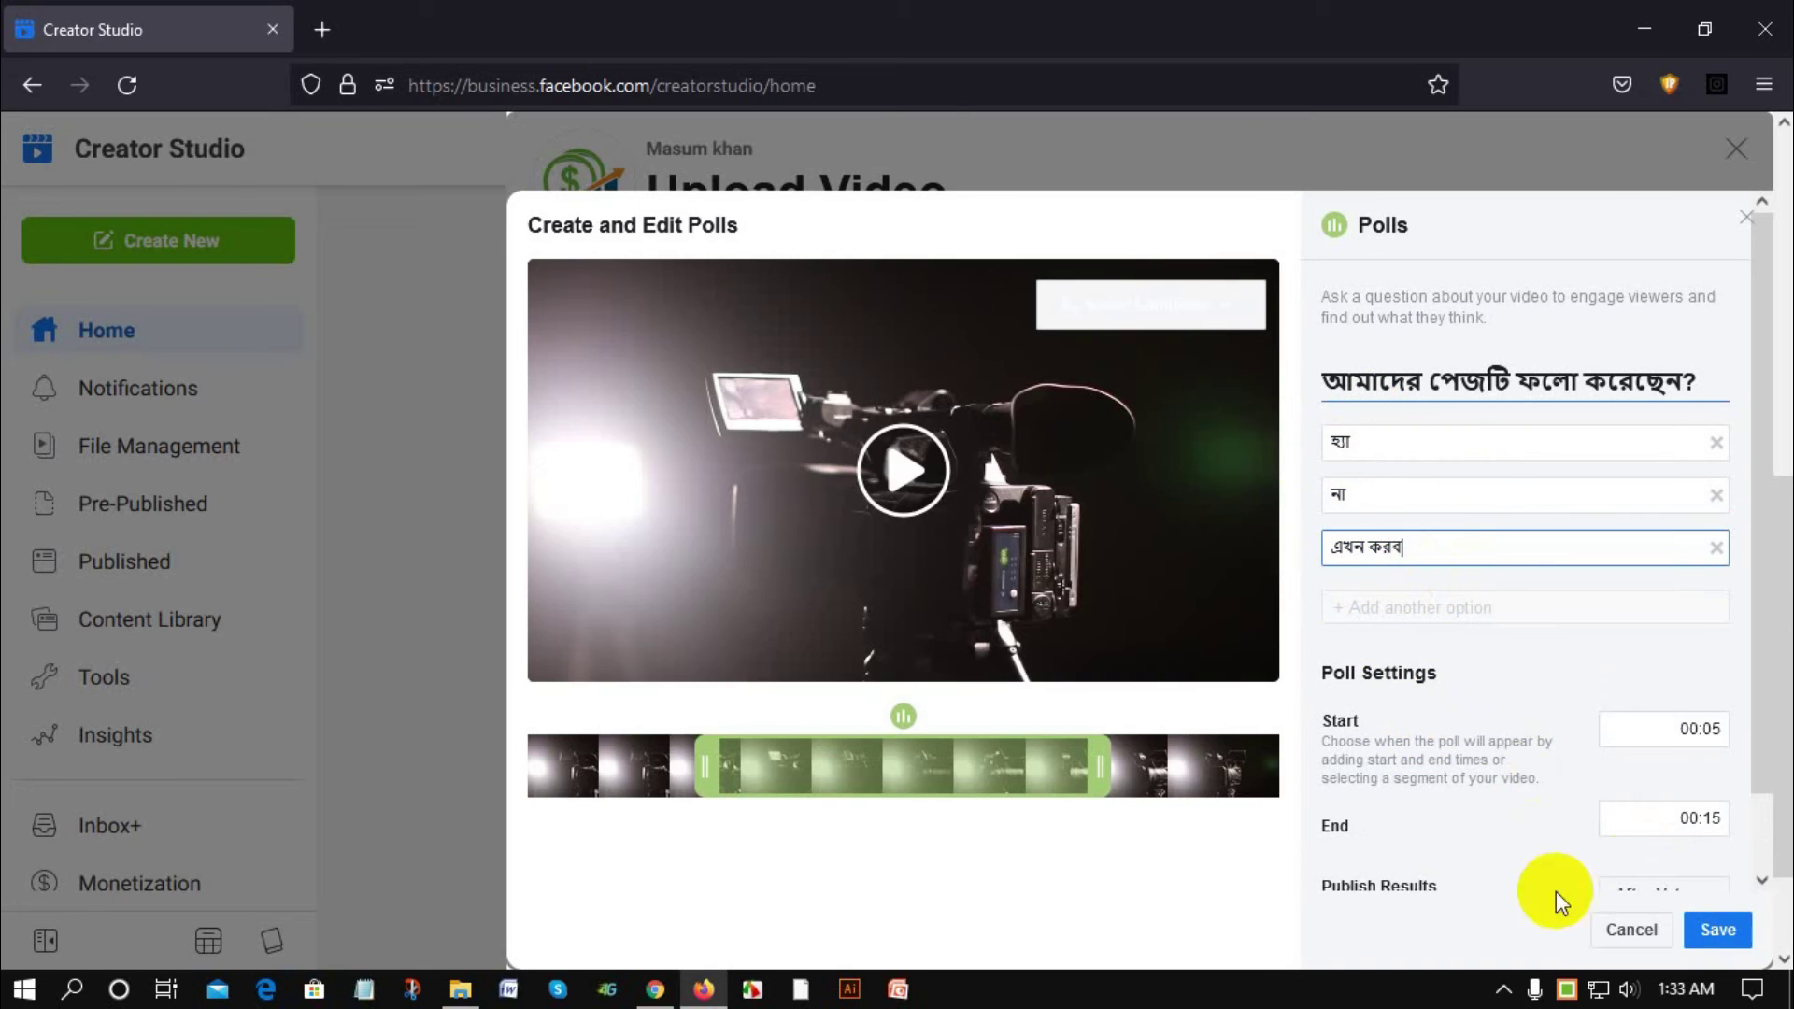
# Save the poll, finish poll editing and proceed to the video's publishing options.
pyautogui.click(1726, 937)
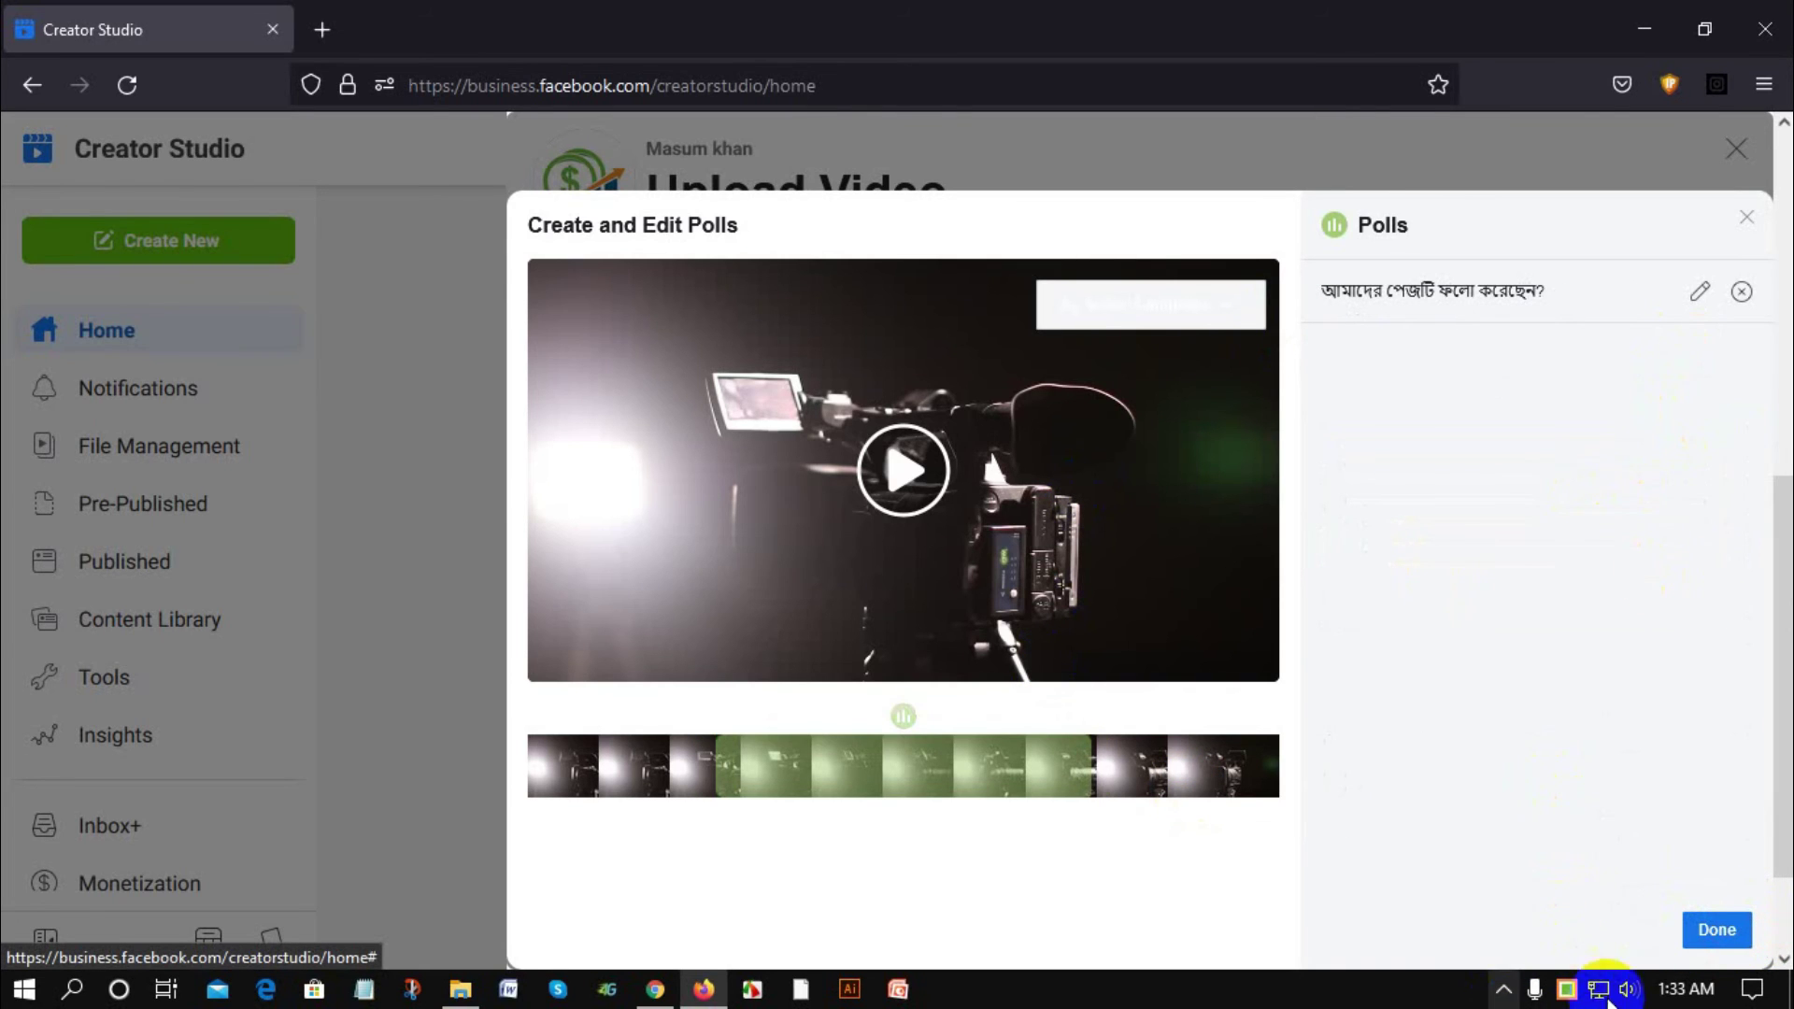
pyautogui.click(1717, 929)
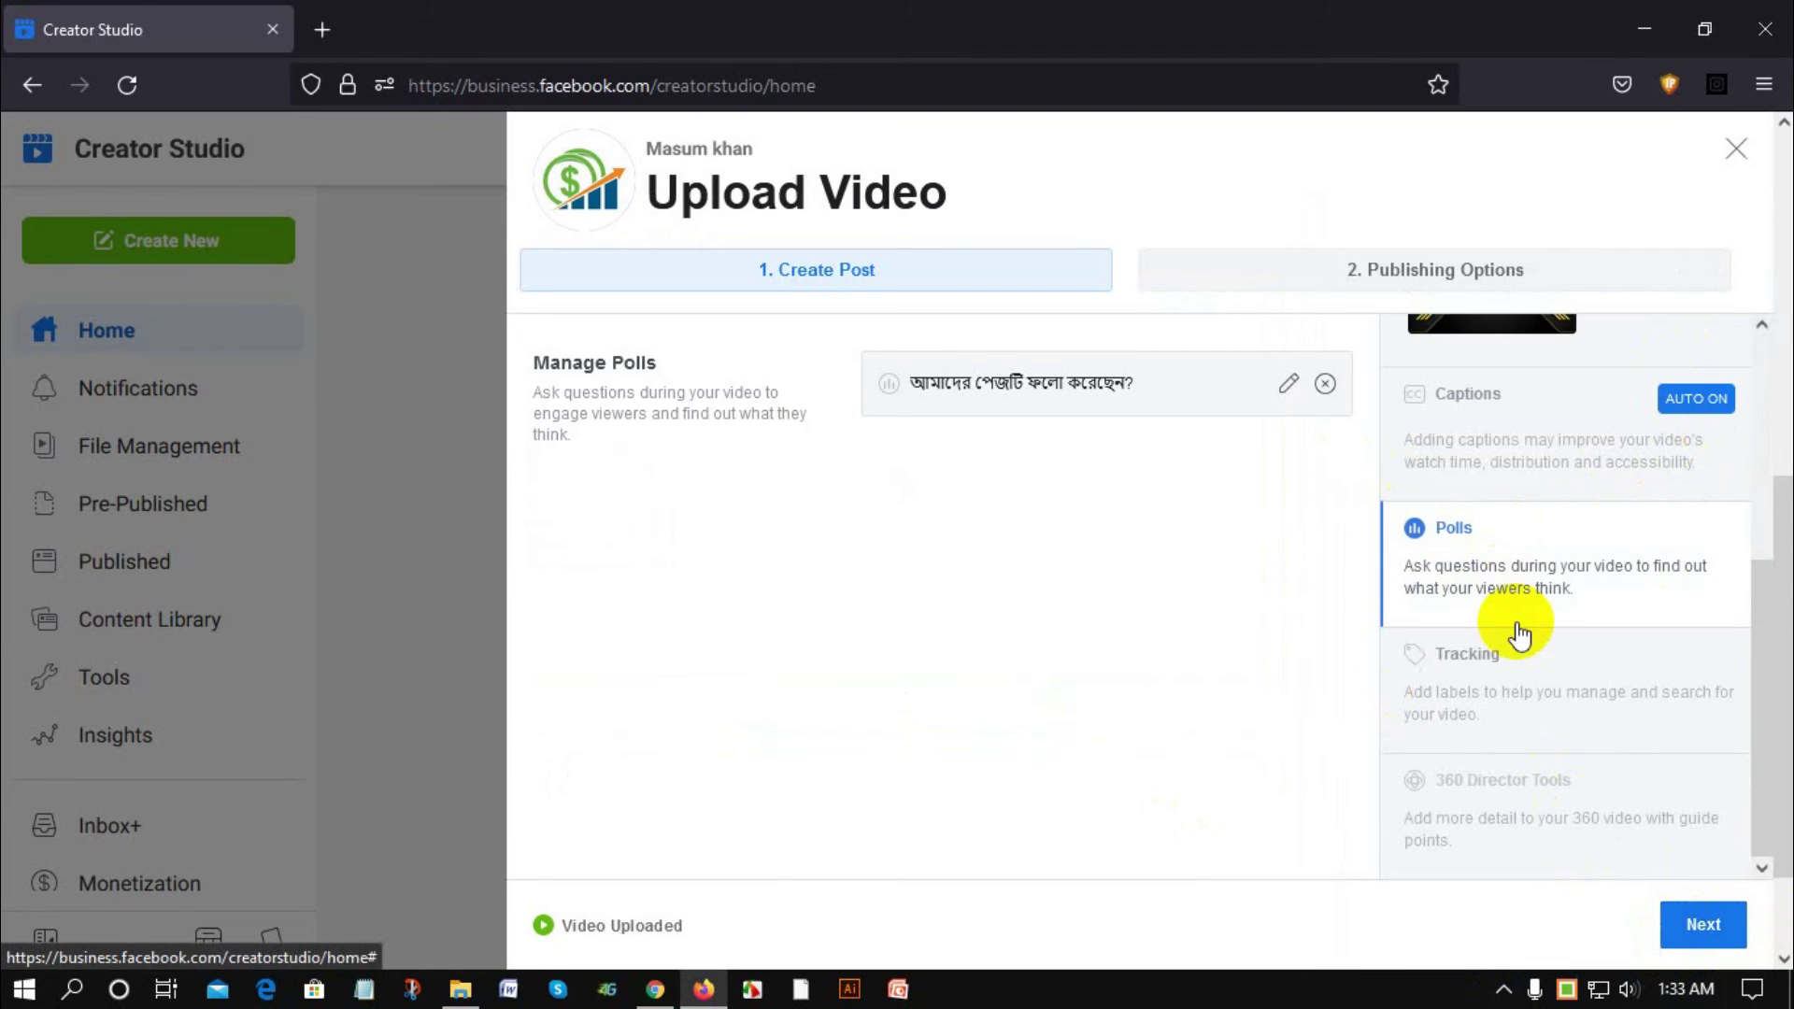
pyautogui.click(1729, 935)
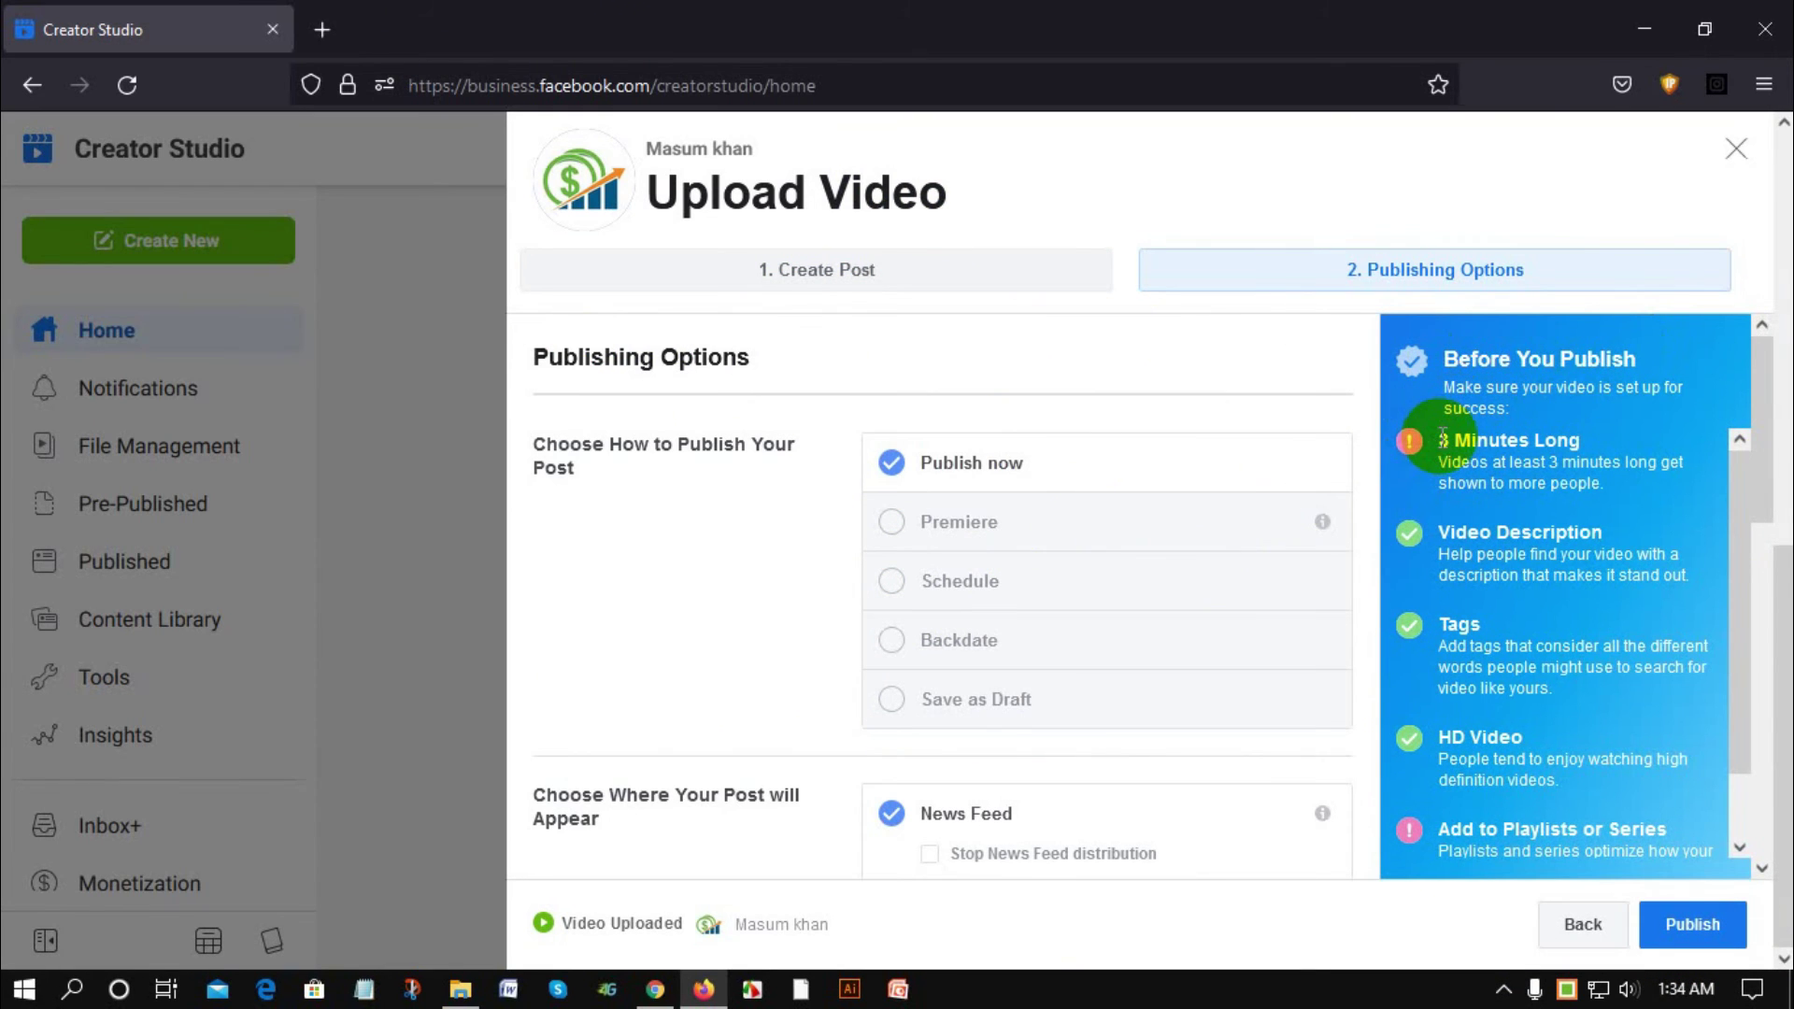
# Review the Before You Publish checklist, including video length, description, tags, HD video and playlists, alongside the choices for how to publish.
pyautogui.moveTo(1441, 439); pyautogui.dragTo(1643, 480)
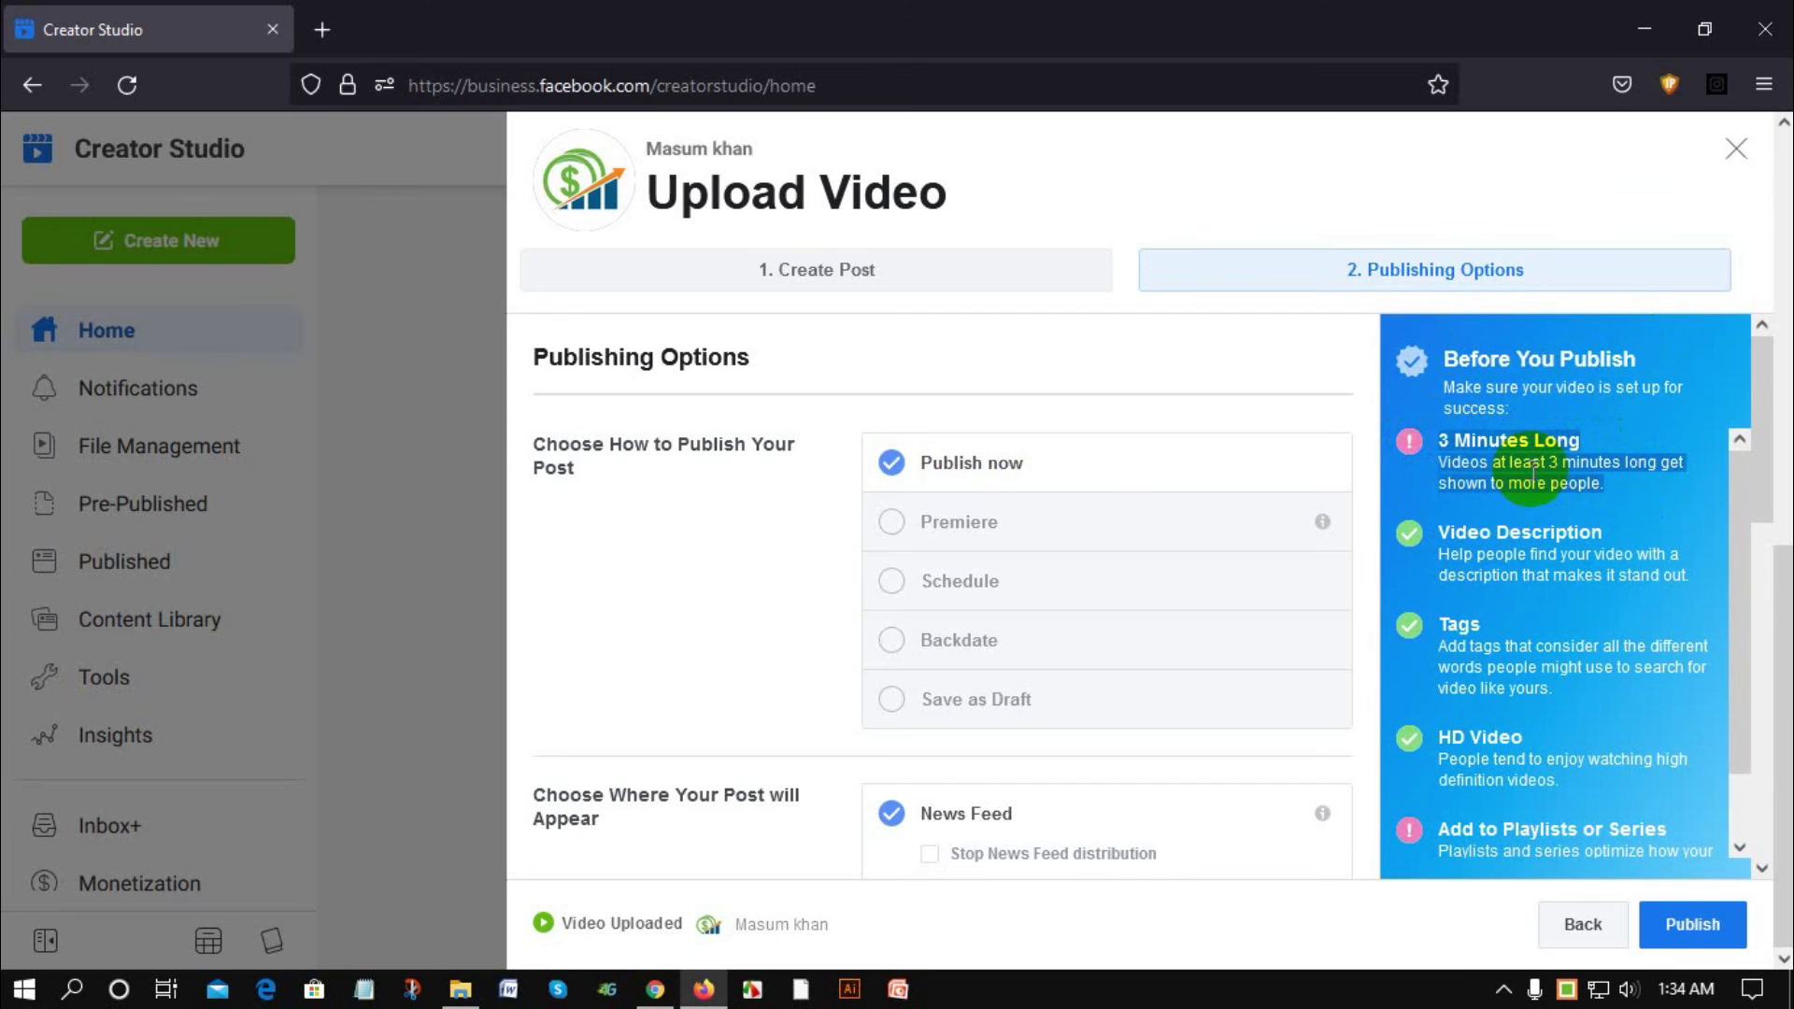
pyautogui.click(1458, 444)
pyautogui.click(1473, 451)
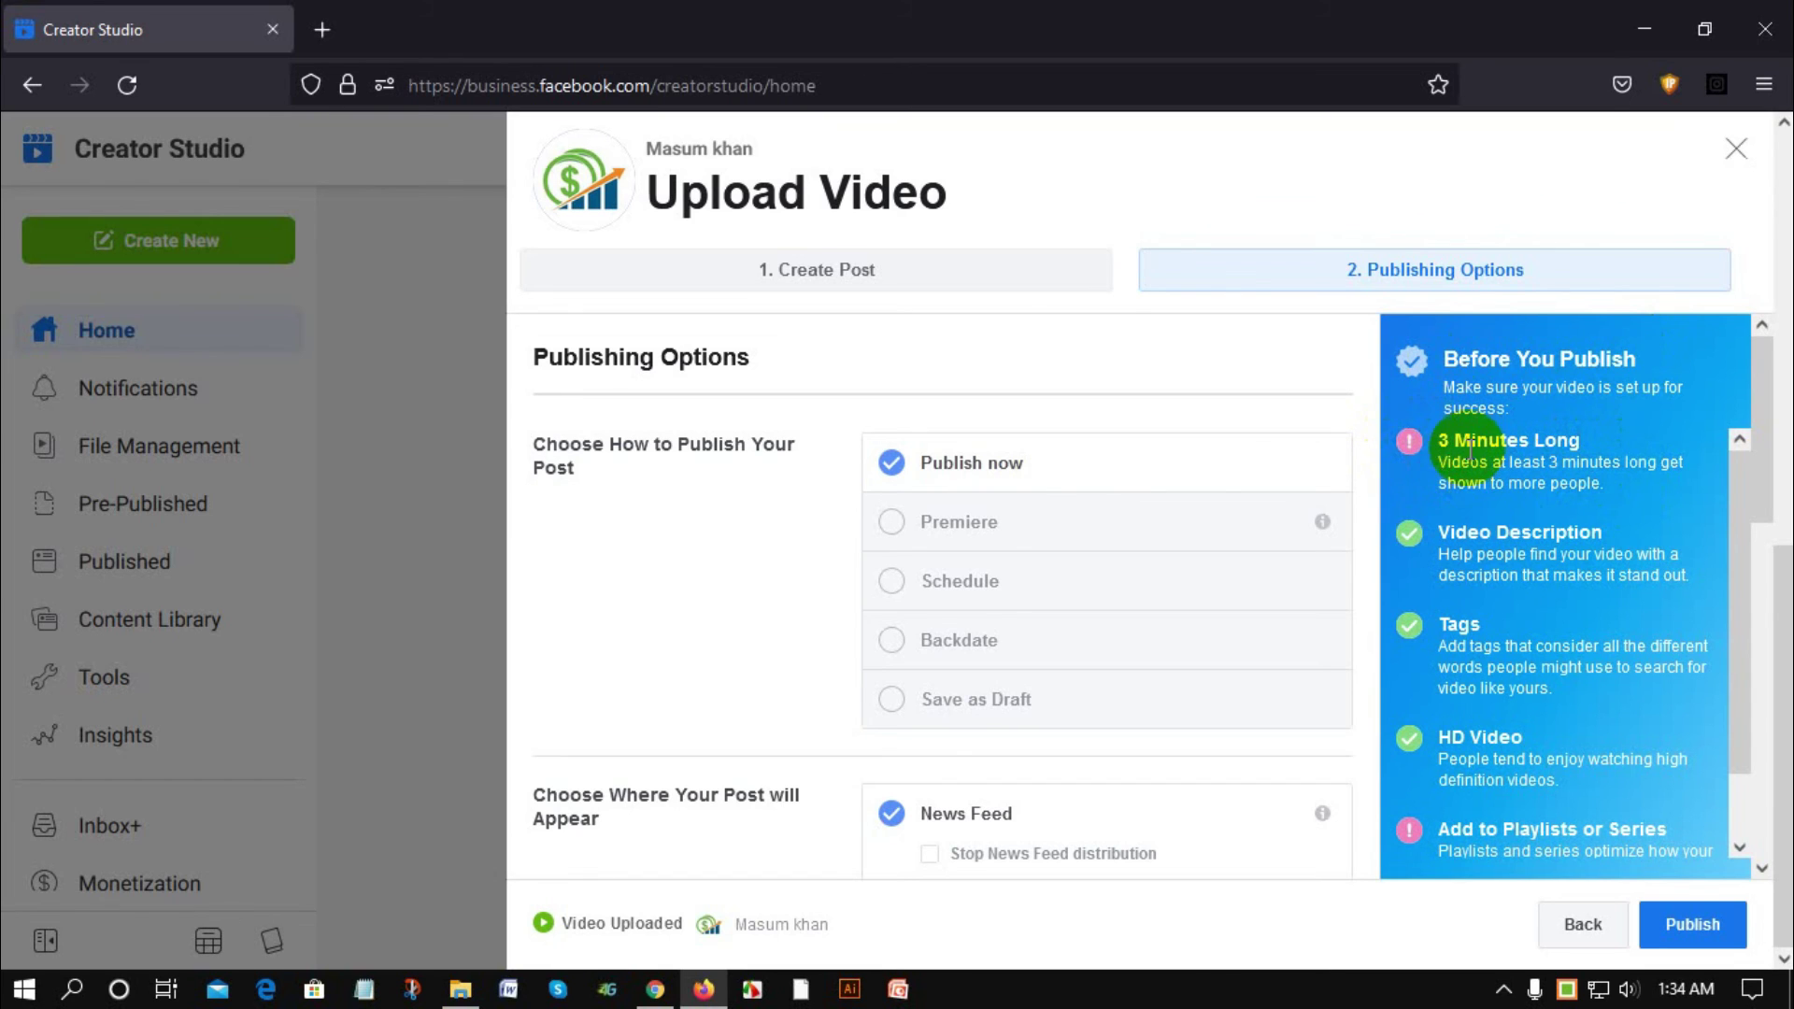
pyautogui.moveTo(1444, 441); pyautogui.dragTo(1597, 492)
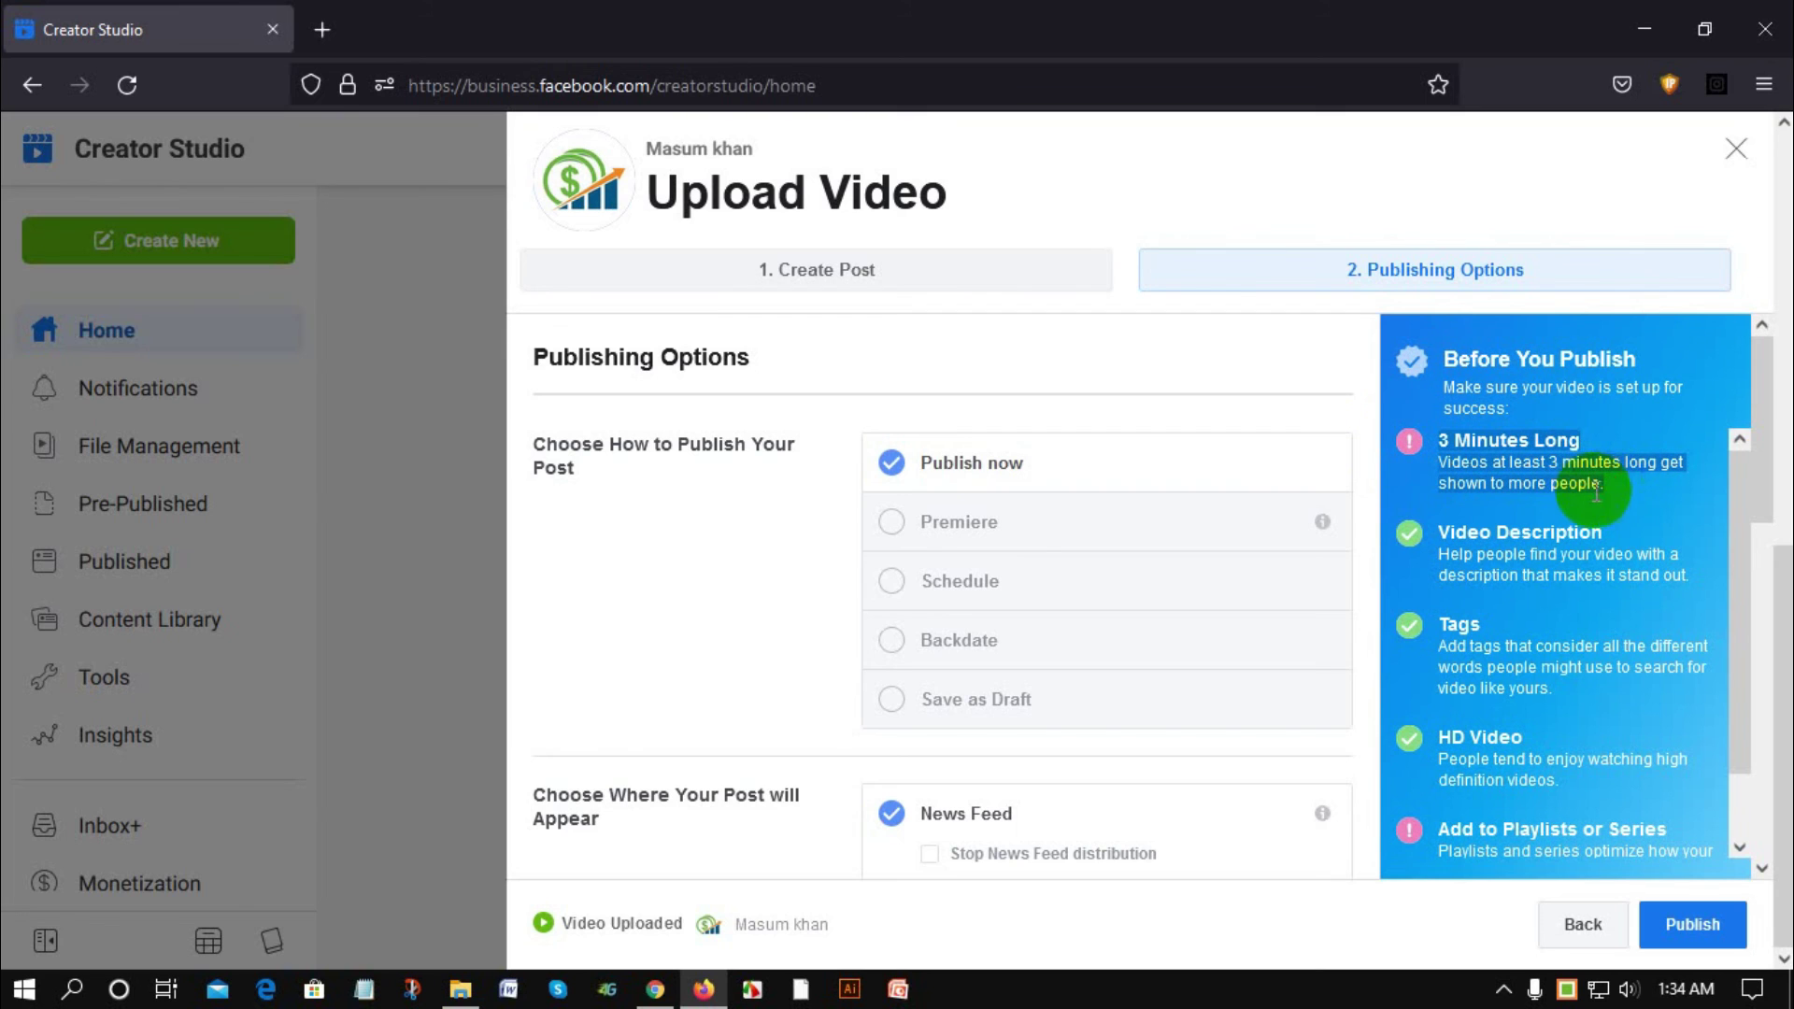
pyautogui.click(1409, 522)
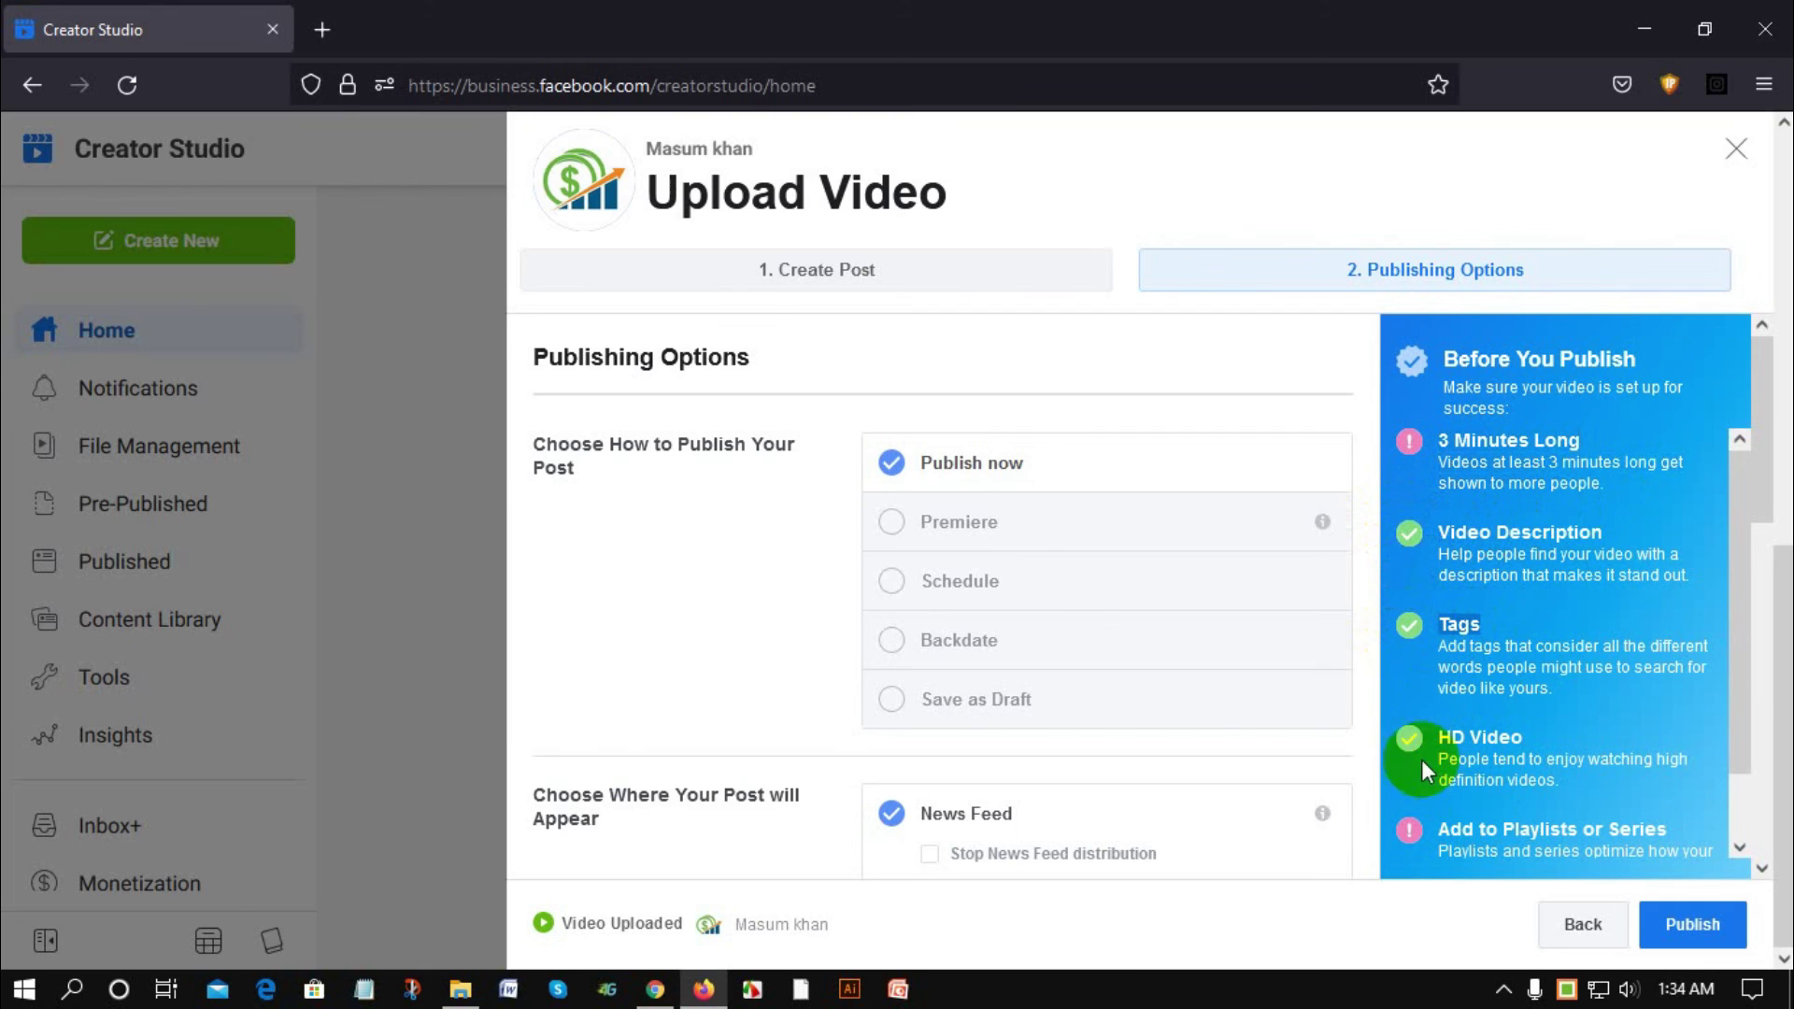
pyautogui.click(1444, 734)
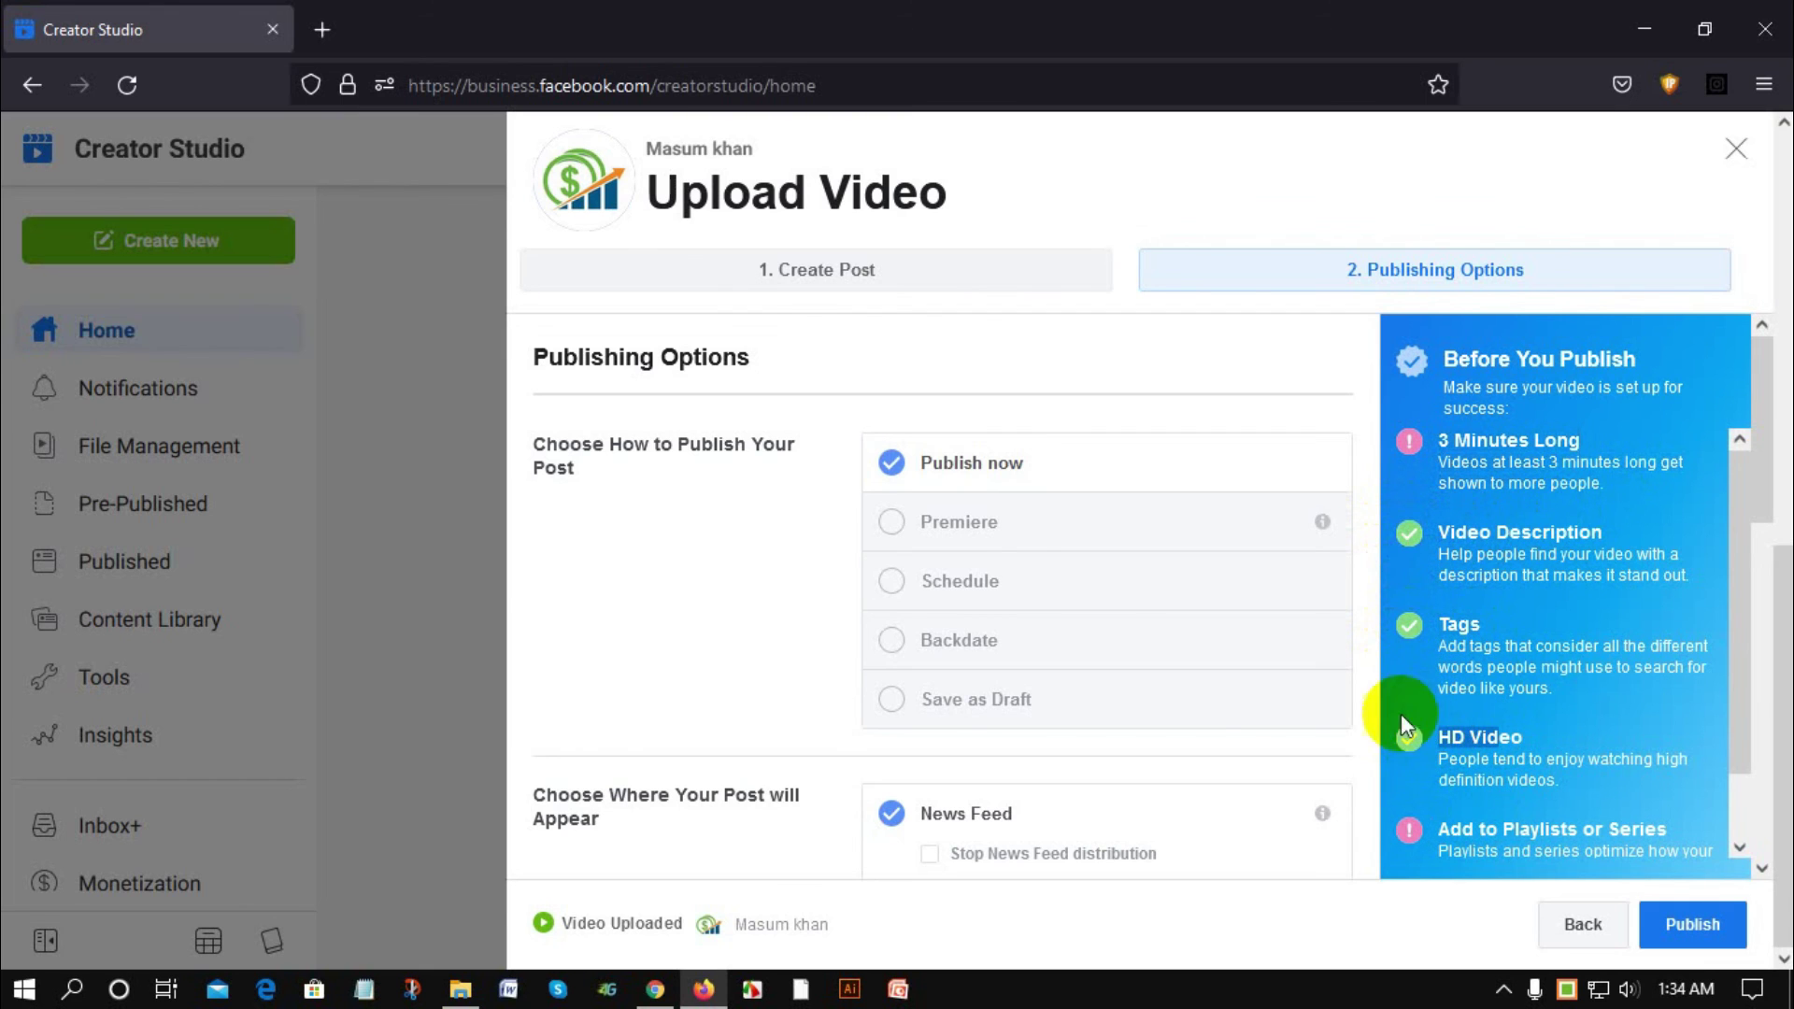
pyautogui.scroll(-1, 1468, 663)
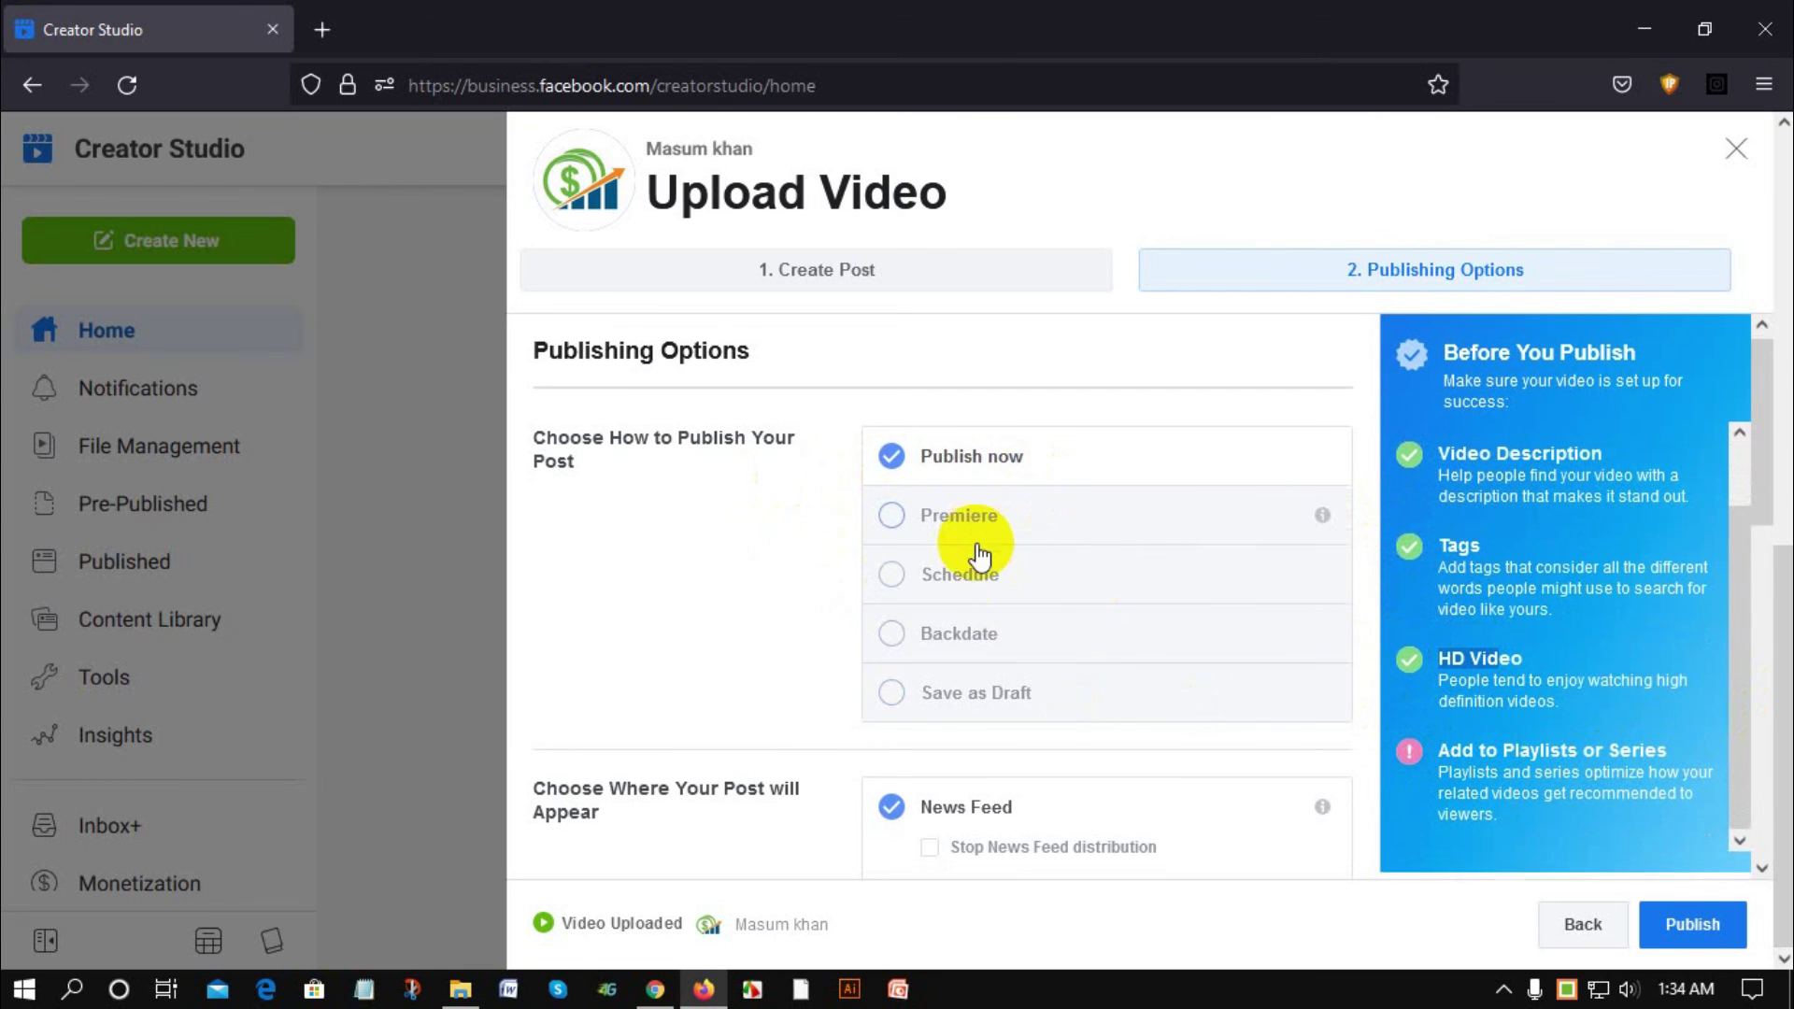
pyautogui.scroll(-3, 1090, 589)
pyautogui.scroll(3, 1091, 589)
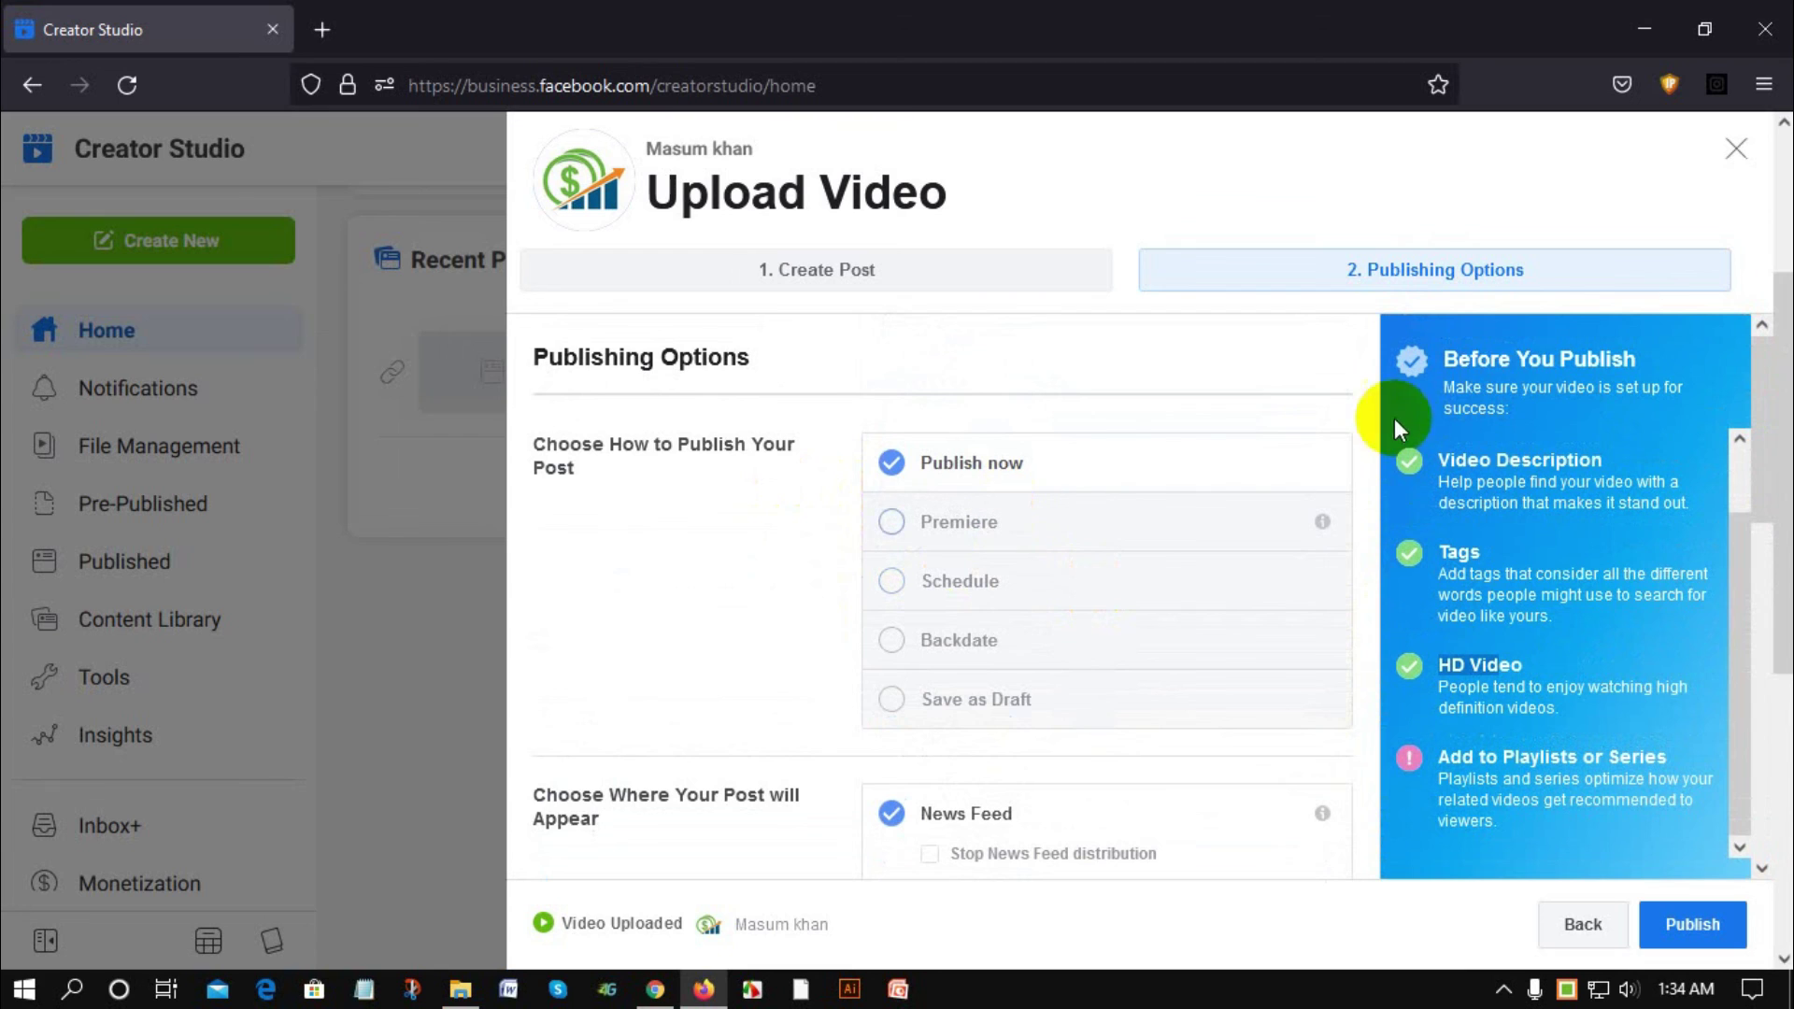
pyautogui.scroll(1, 1500, 476)
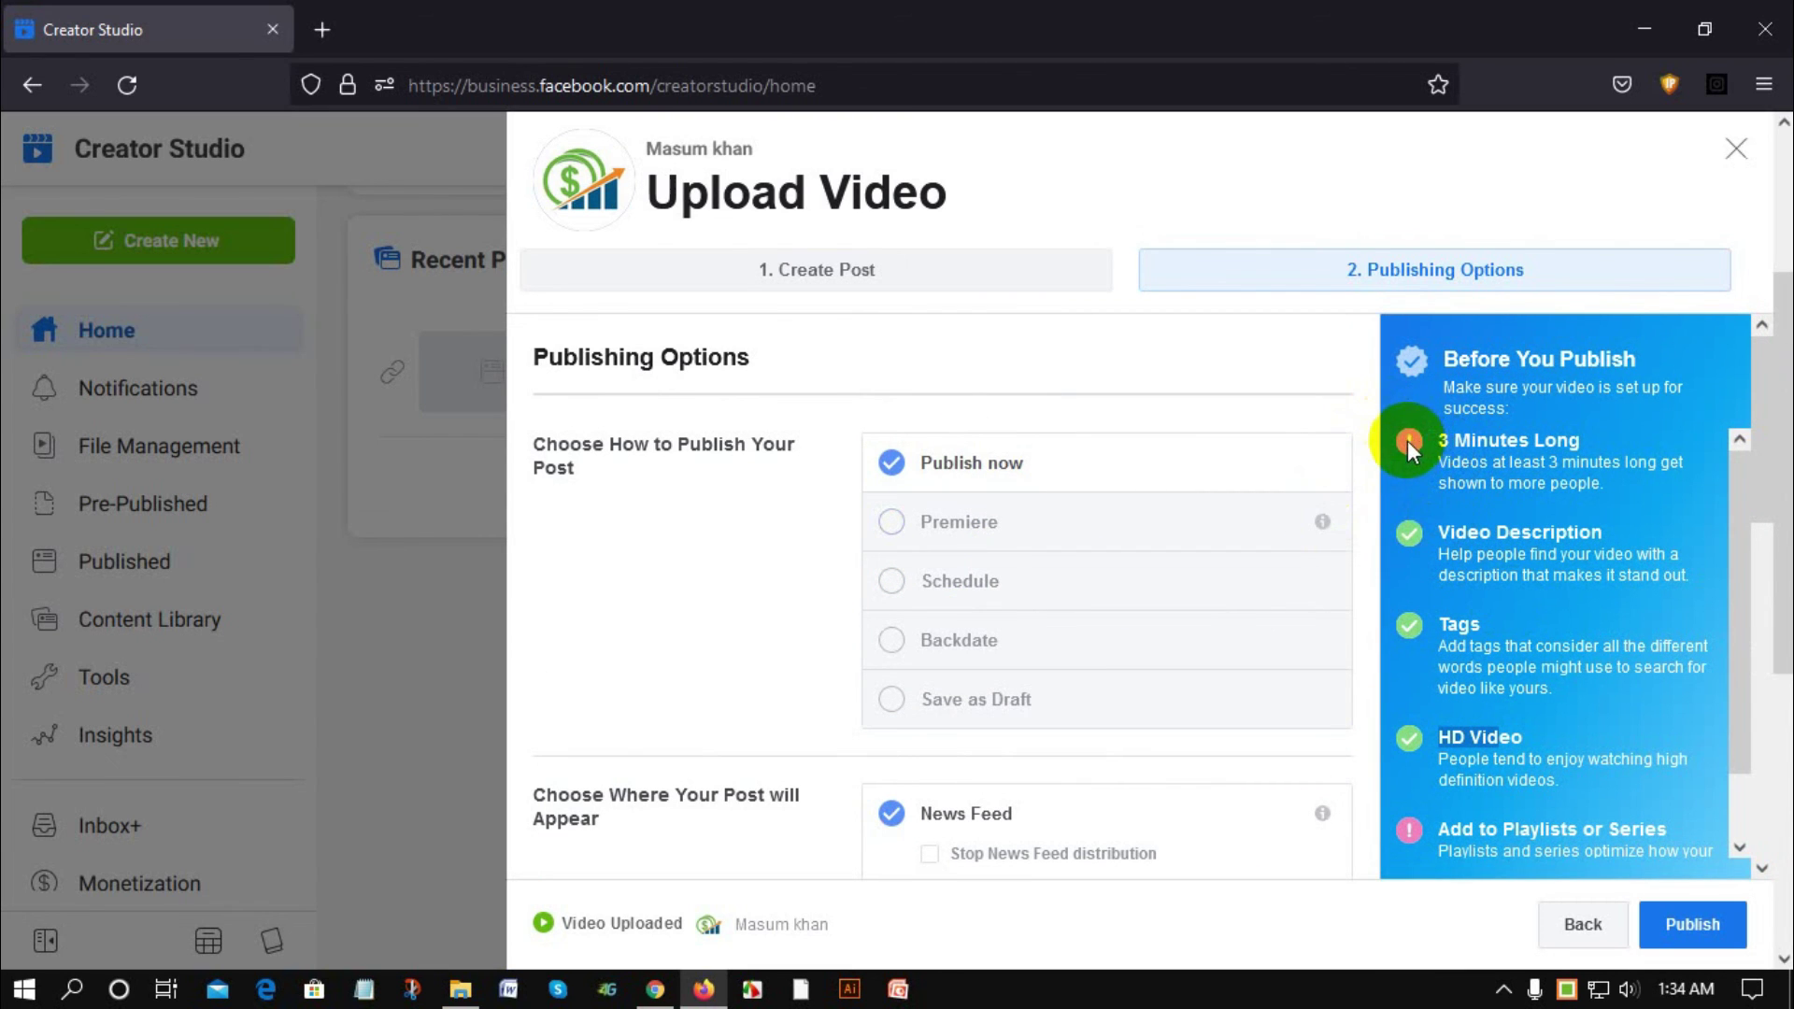
pyautogui.scroll(-1, 1482, 648)
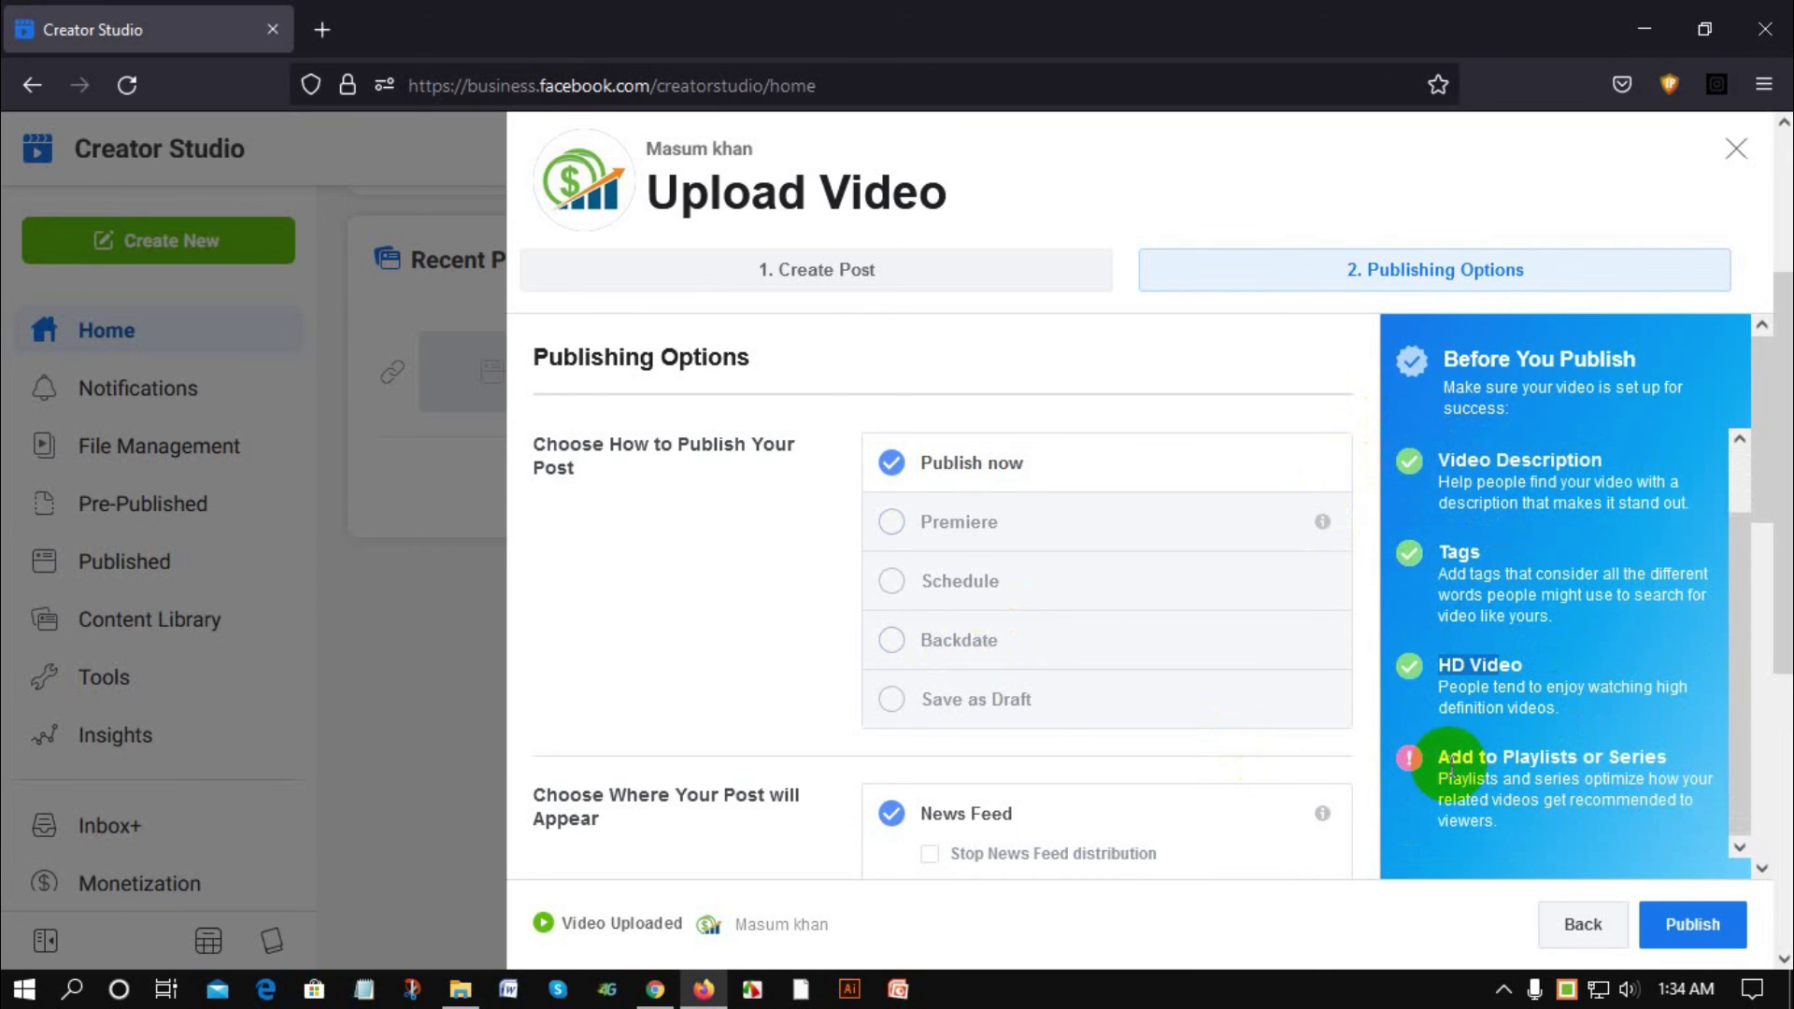
# Dismiss the fundraiser hint and start a new playlist from the video's playlist setting.
pyautogui.scroll(-7, 977, 560)
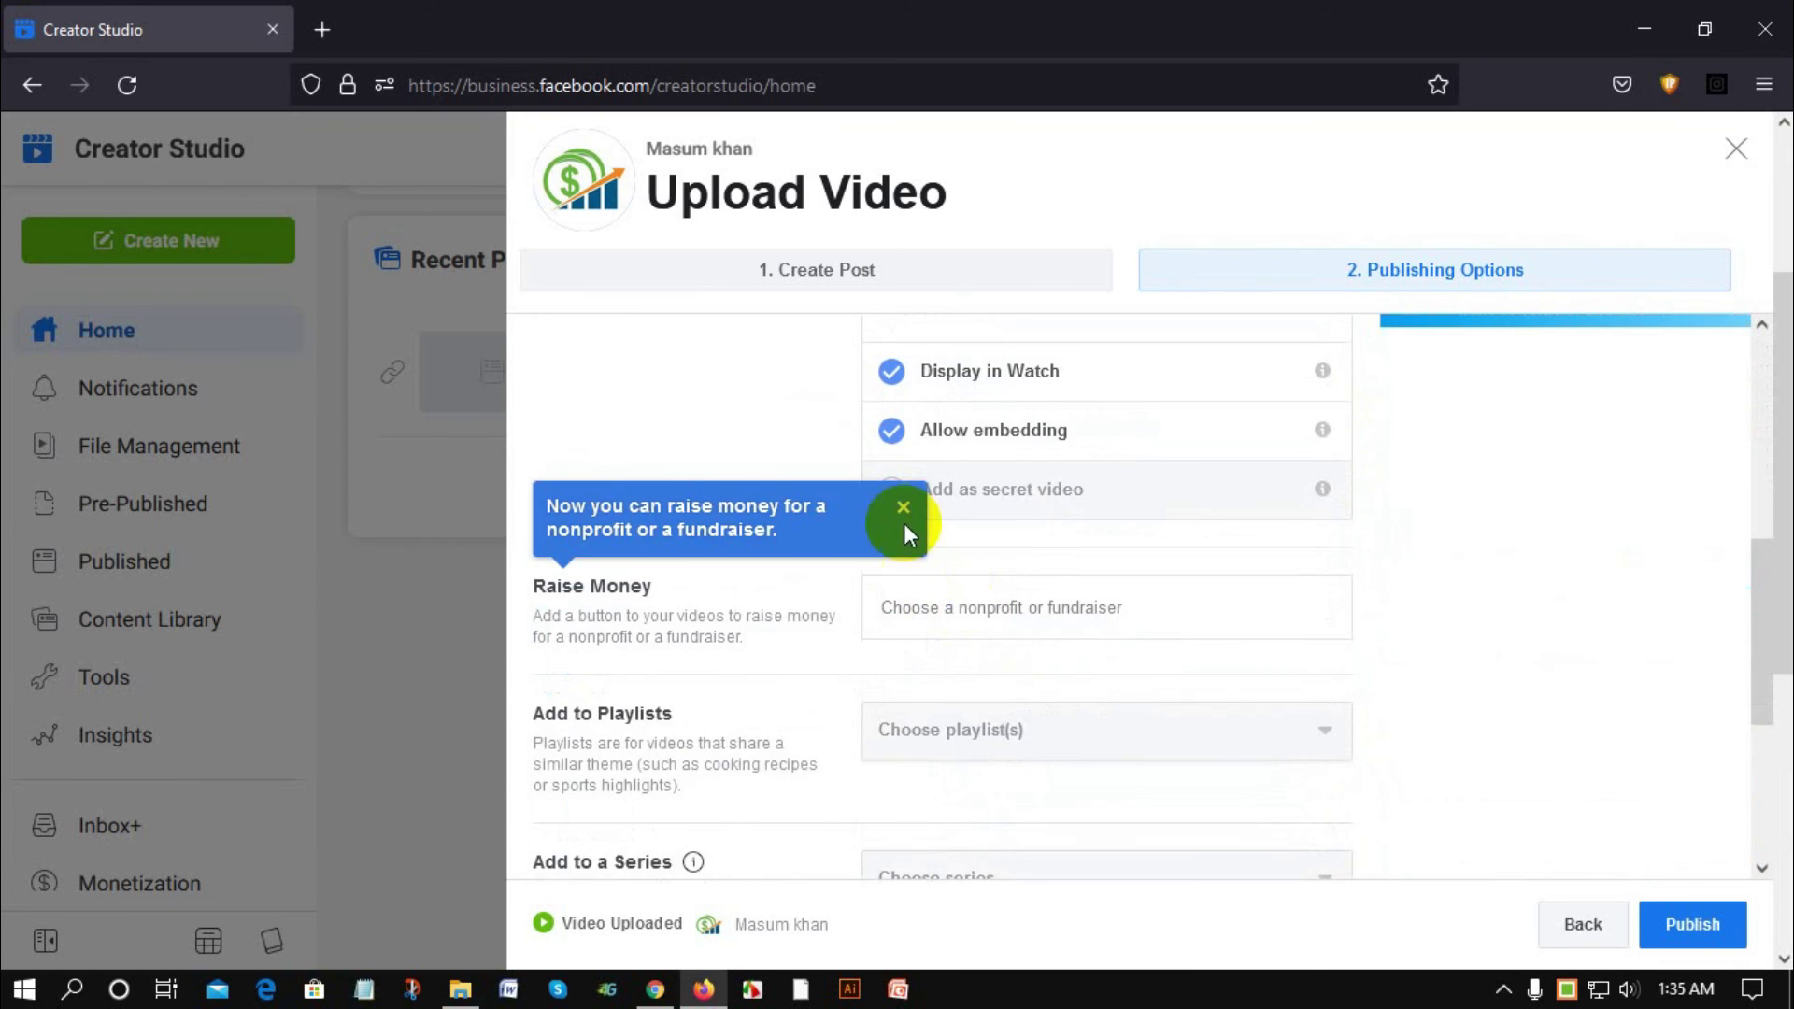
pyautogui.click(901, 506)
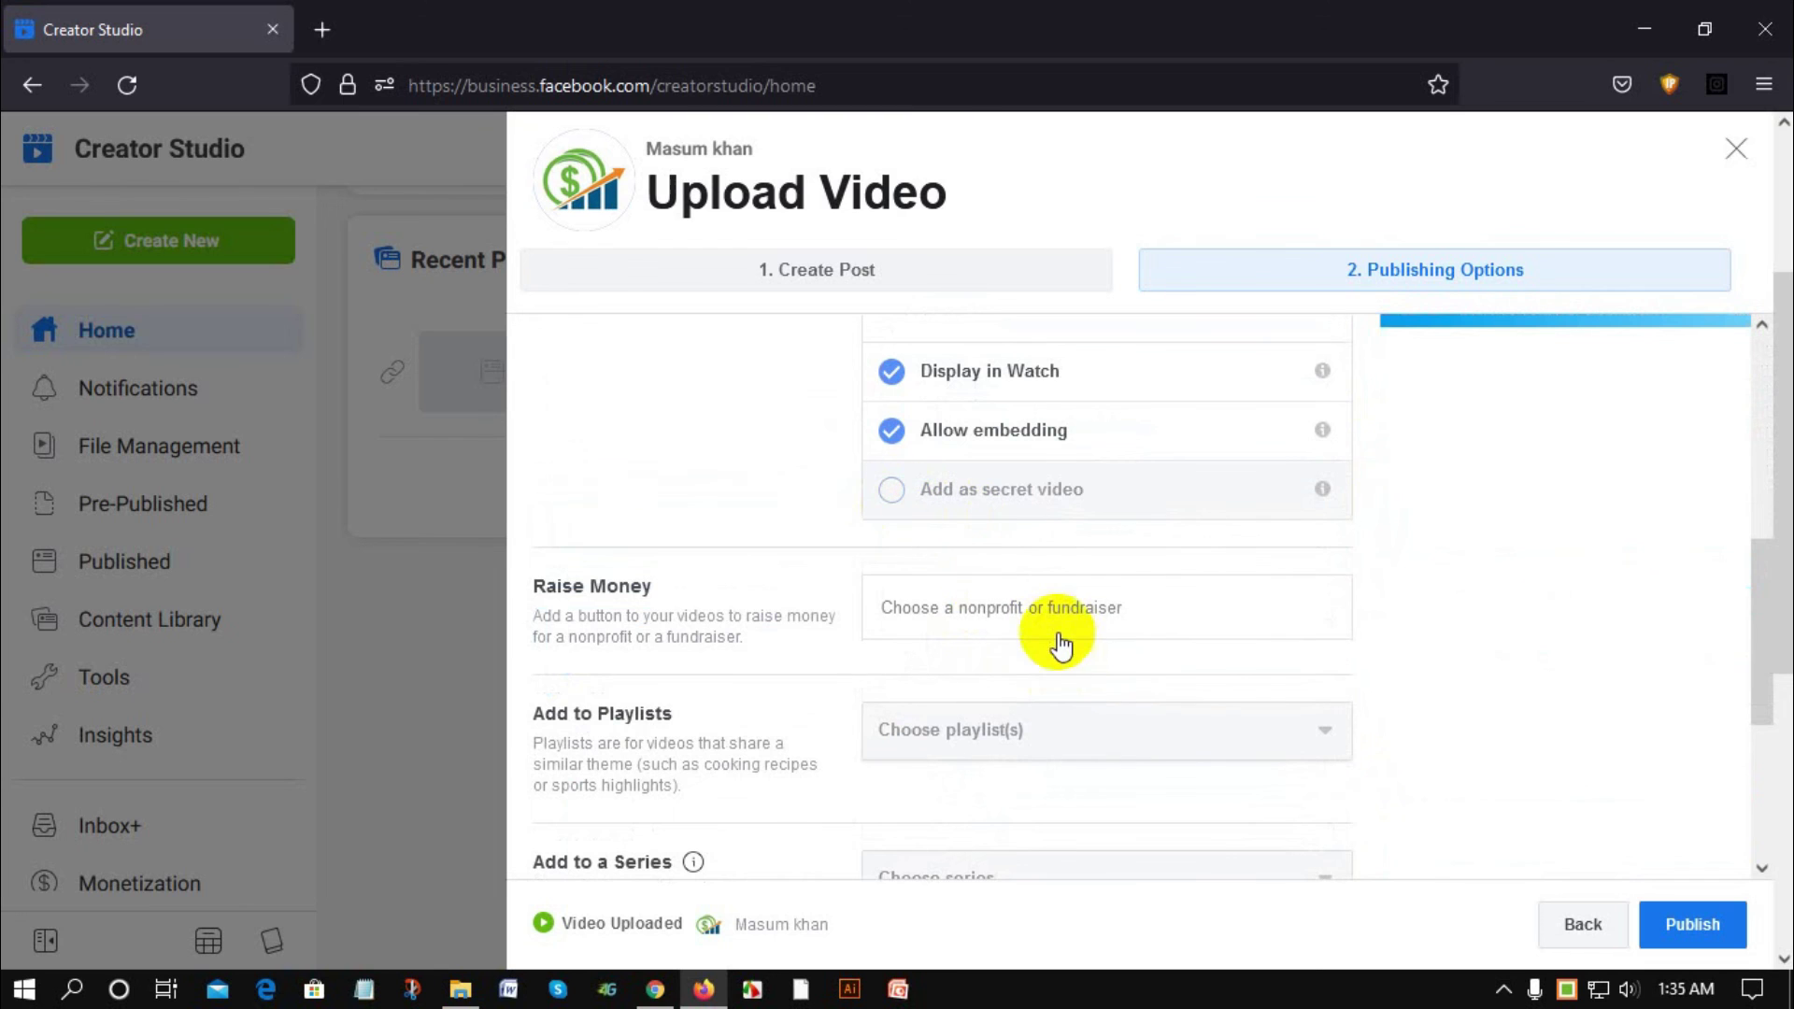
pyautogui.scroll(-2, 1060, 644)
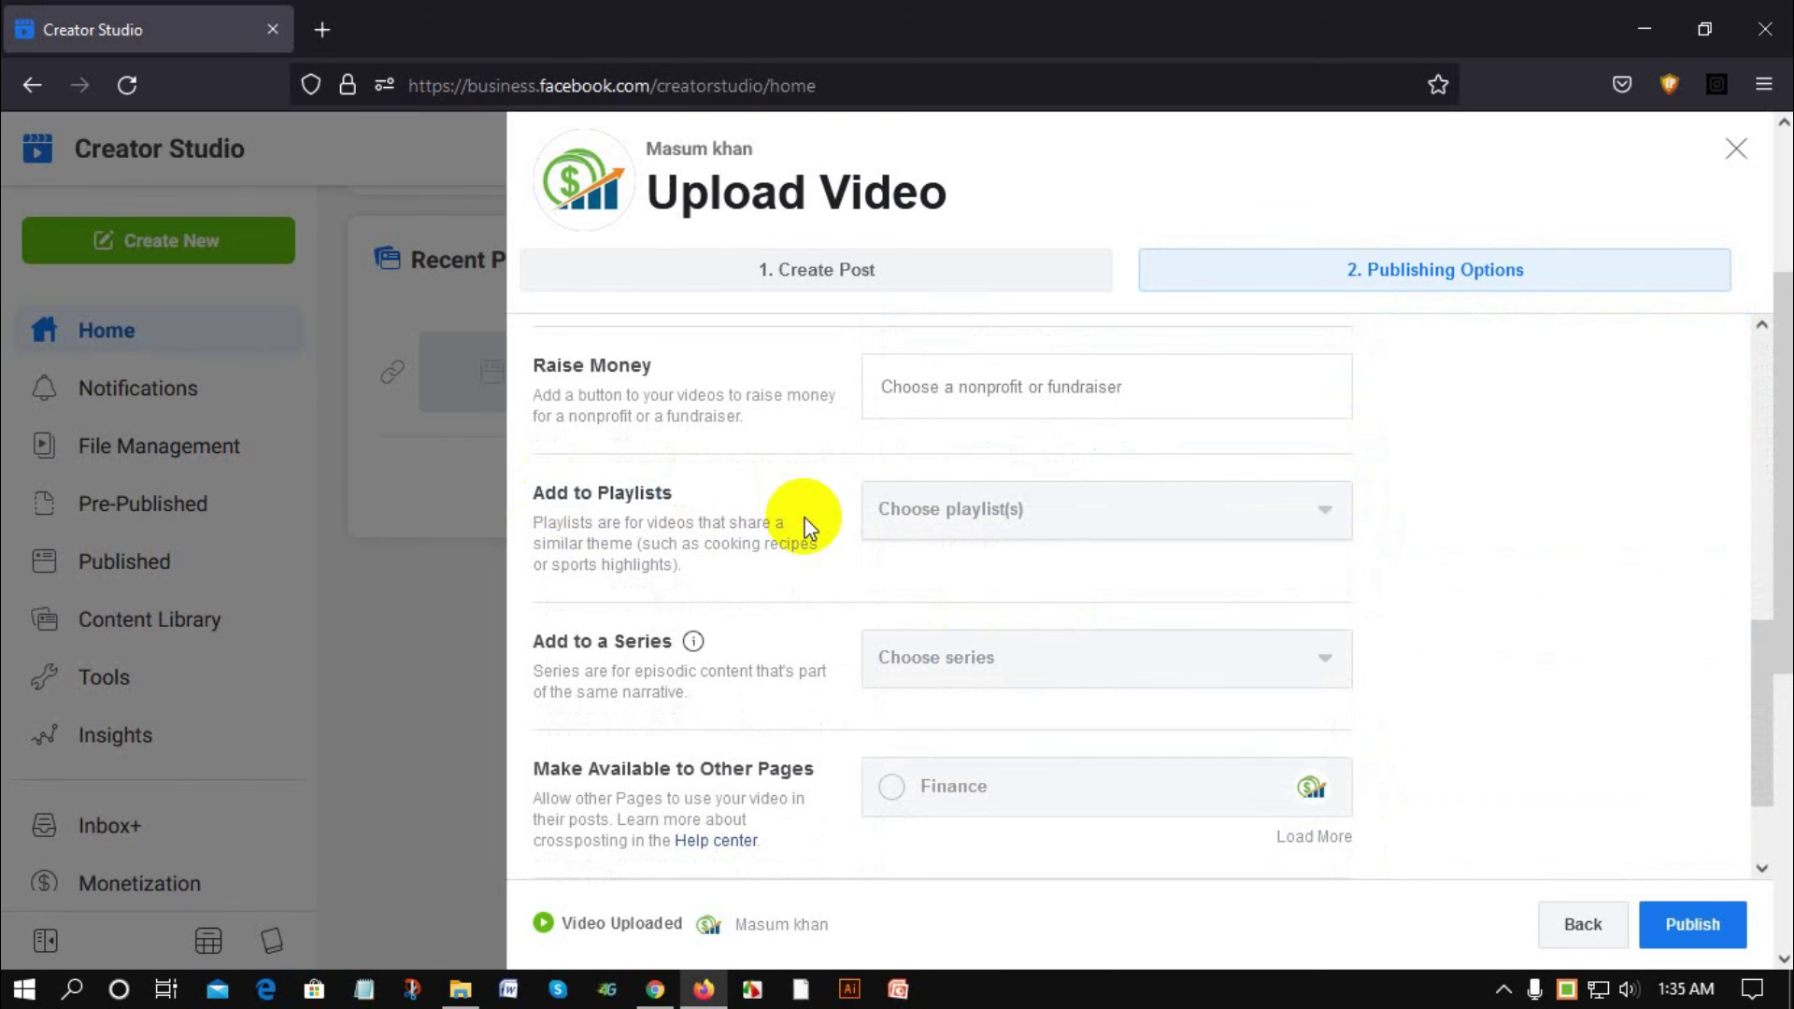
pyautogui.click(1024, 516)
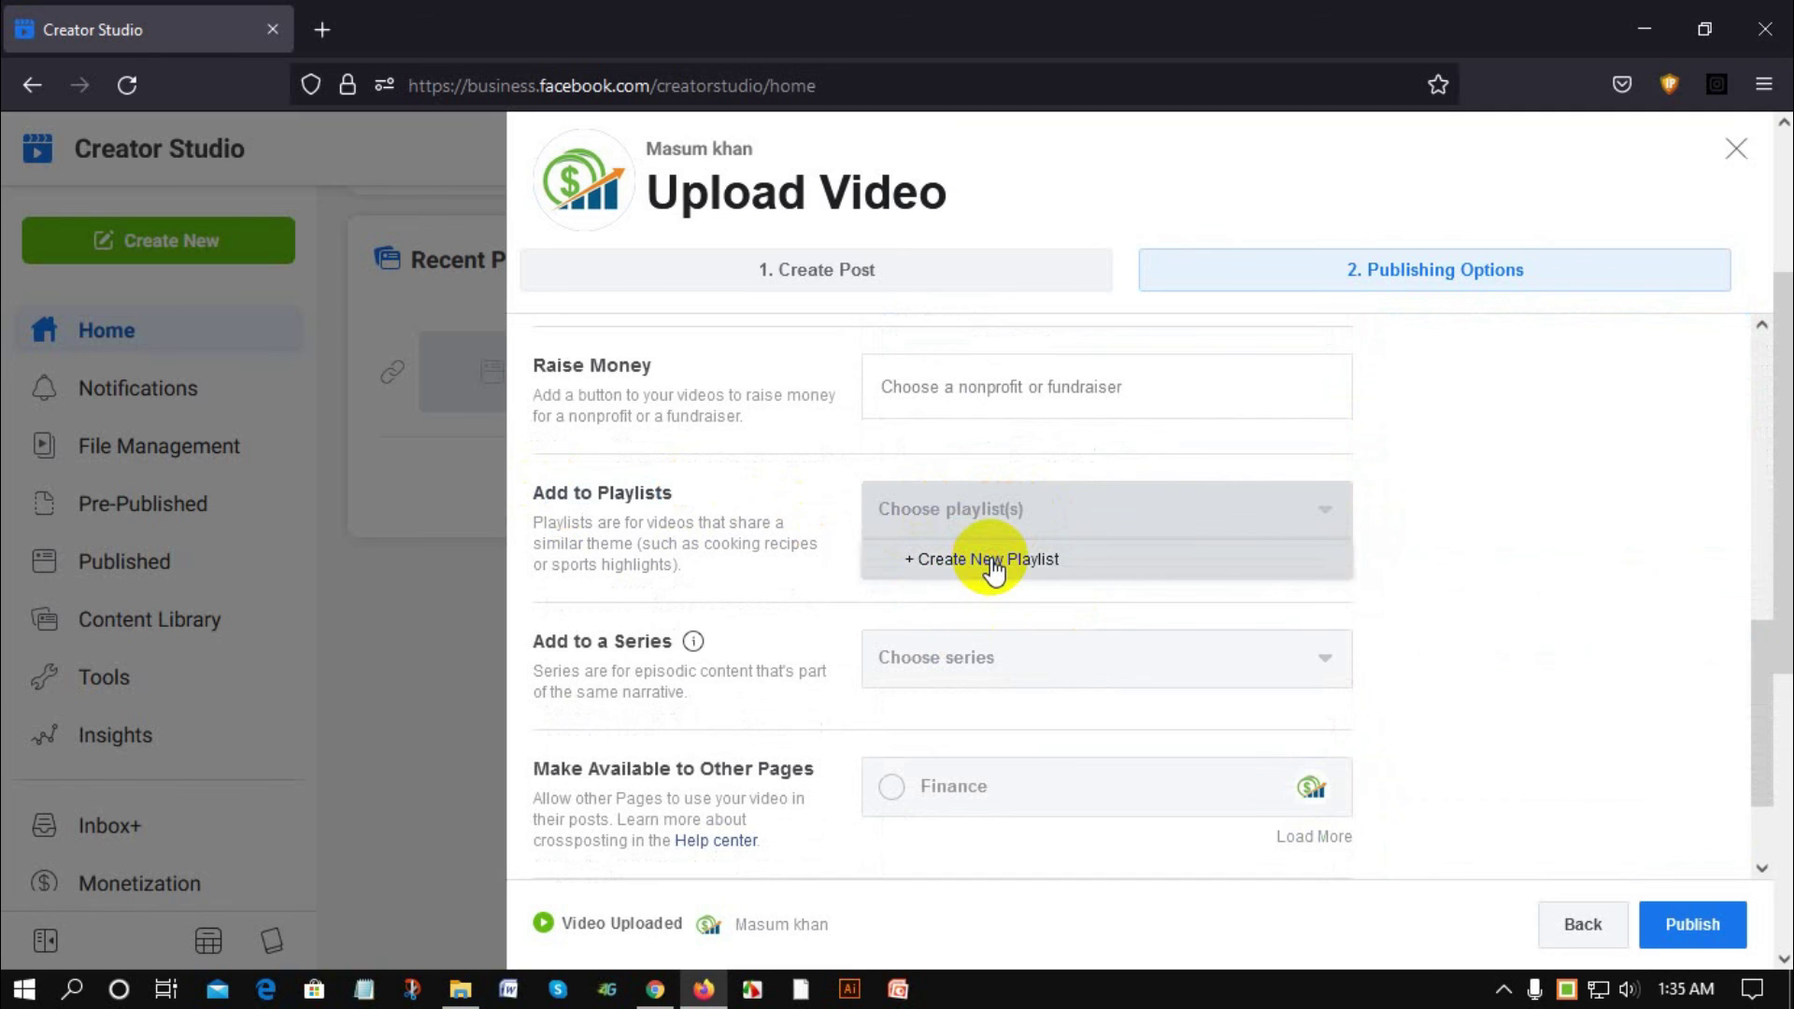
pyautogui.click(992, 560)
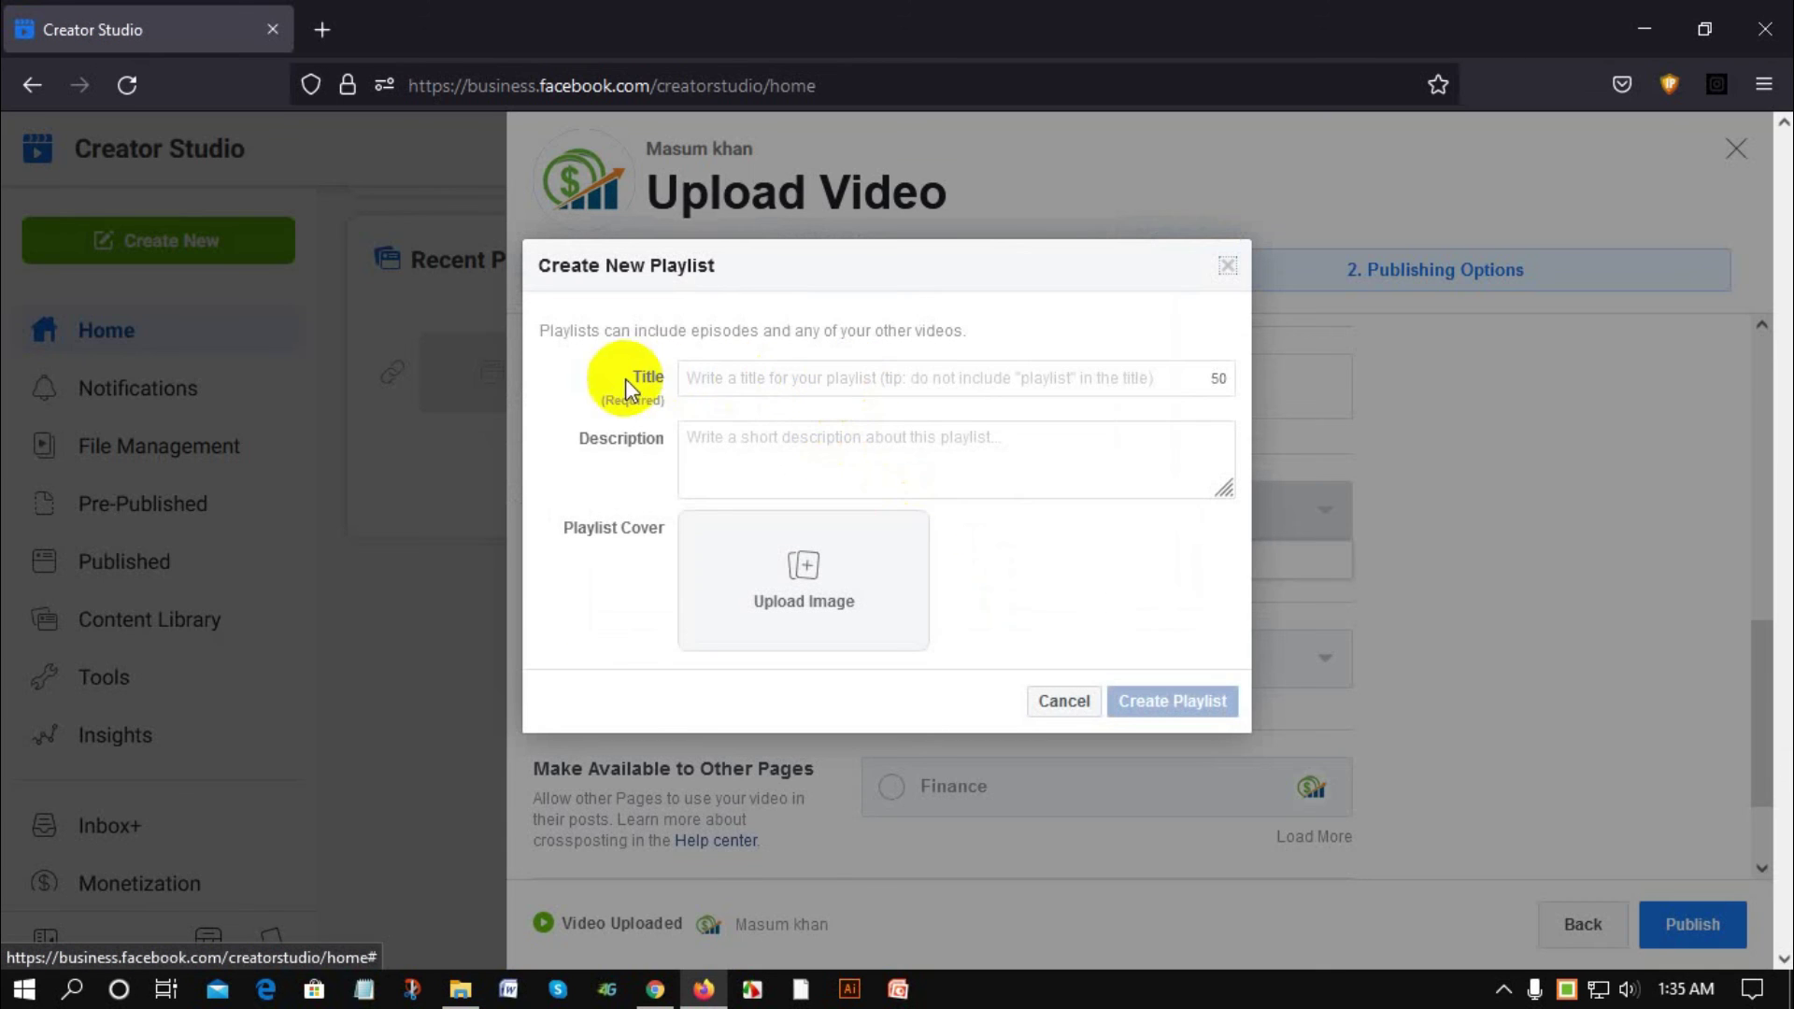
# Title the new playlist "Camera video" and create it.
pyautogui.click(710, 377)
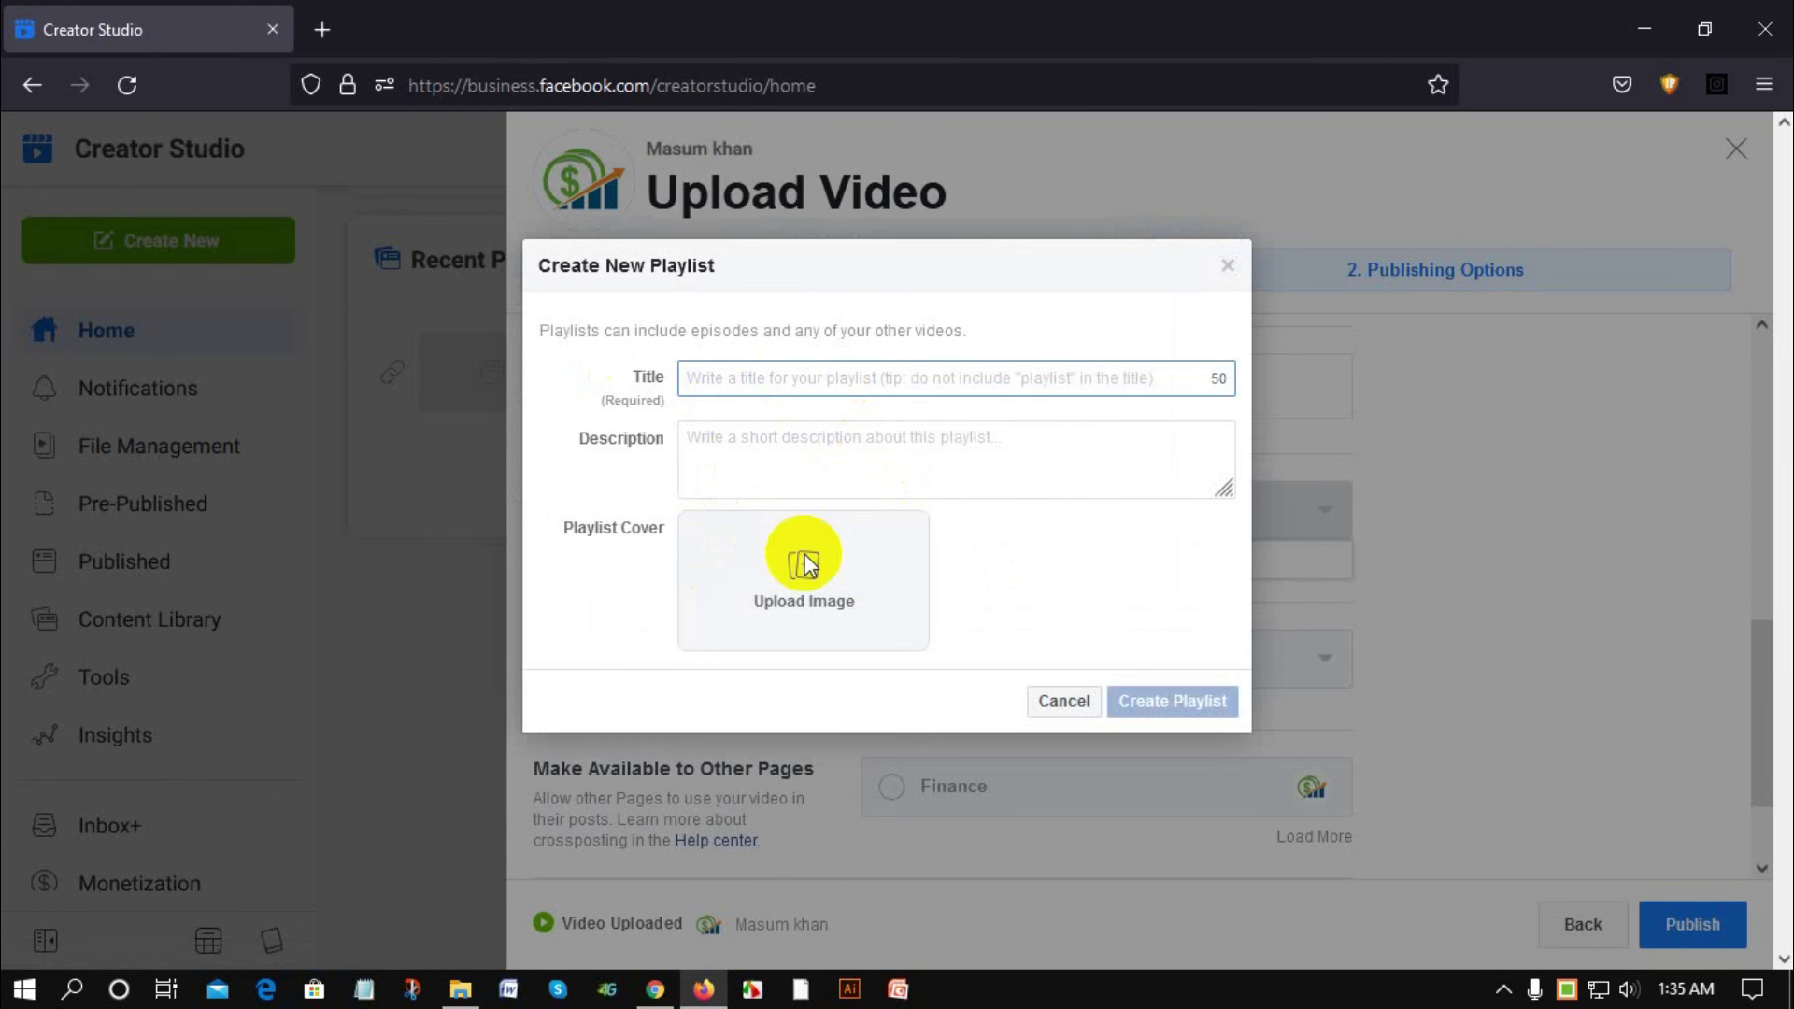
pyautogui.click(725, 383)
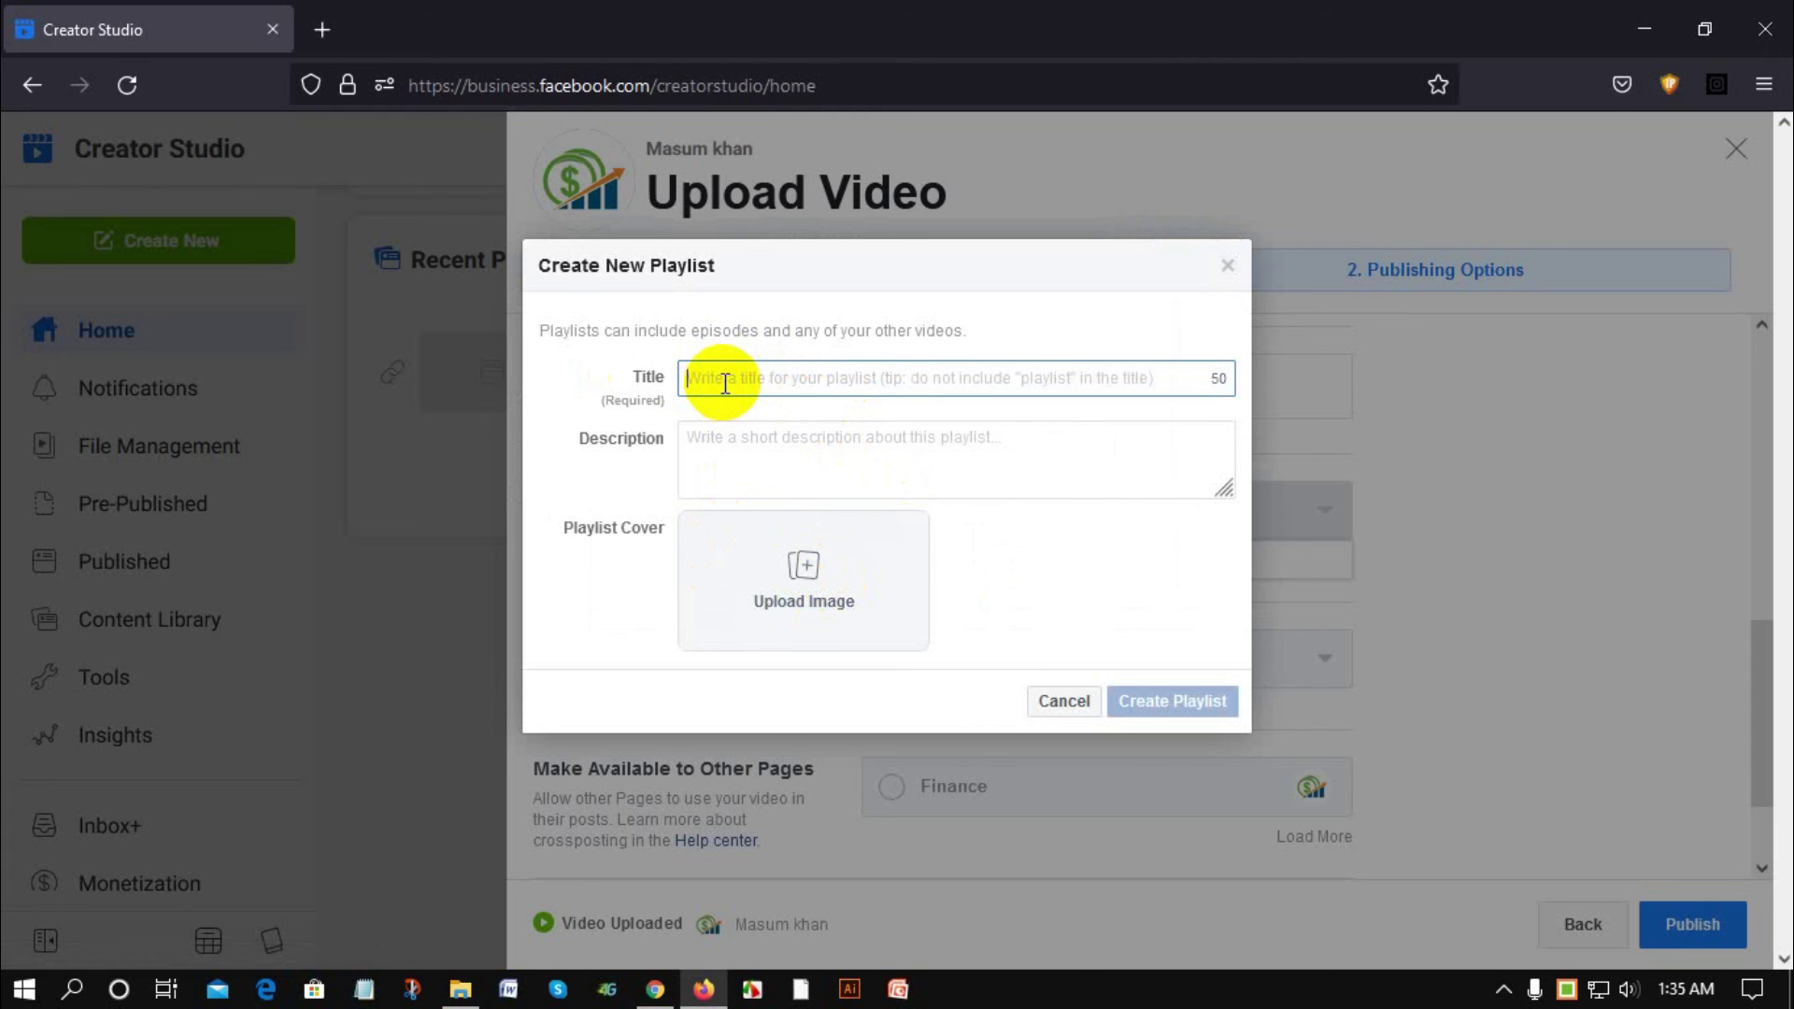
pyautogui.write('টা')
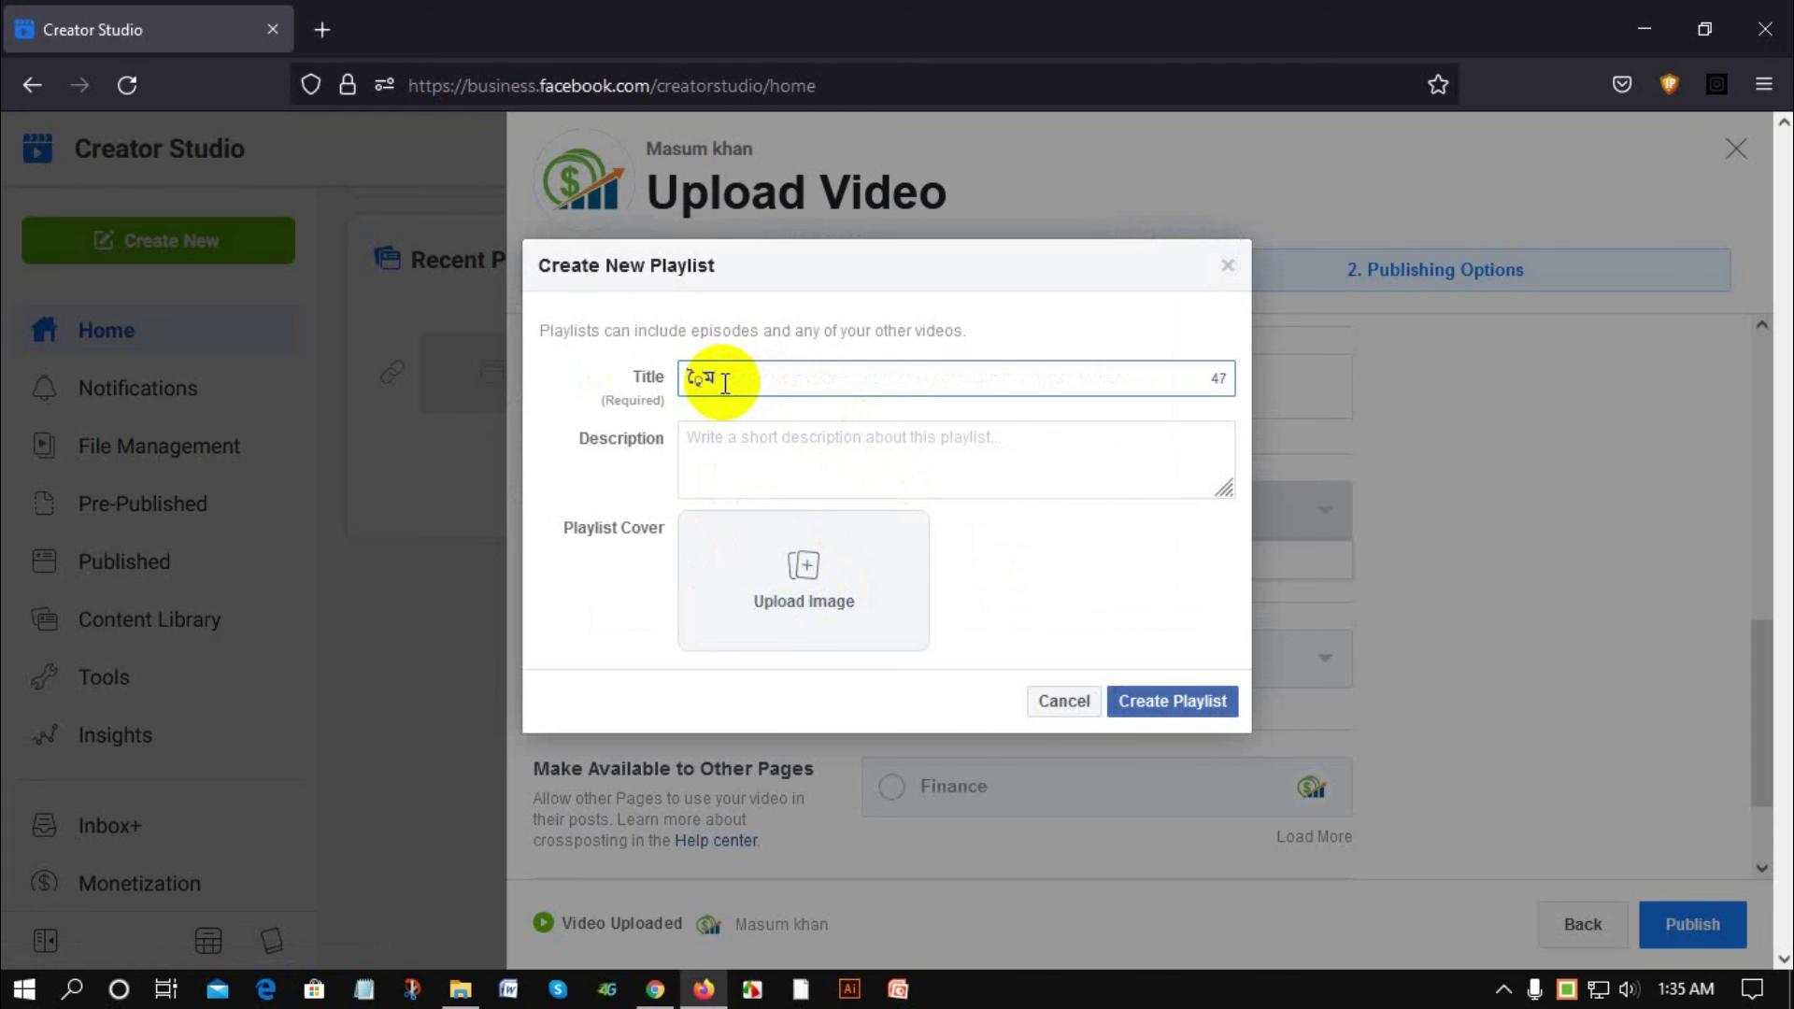
pyautogui.press('BackSpace')
pyautogui.press('BackSpace')
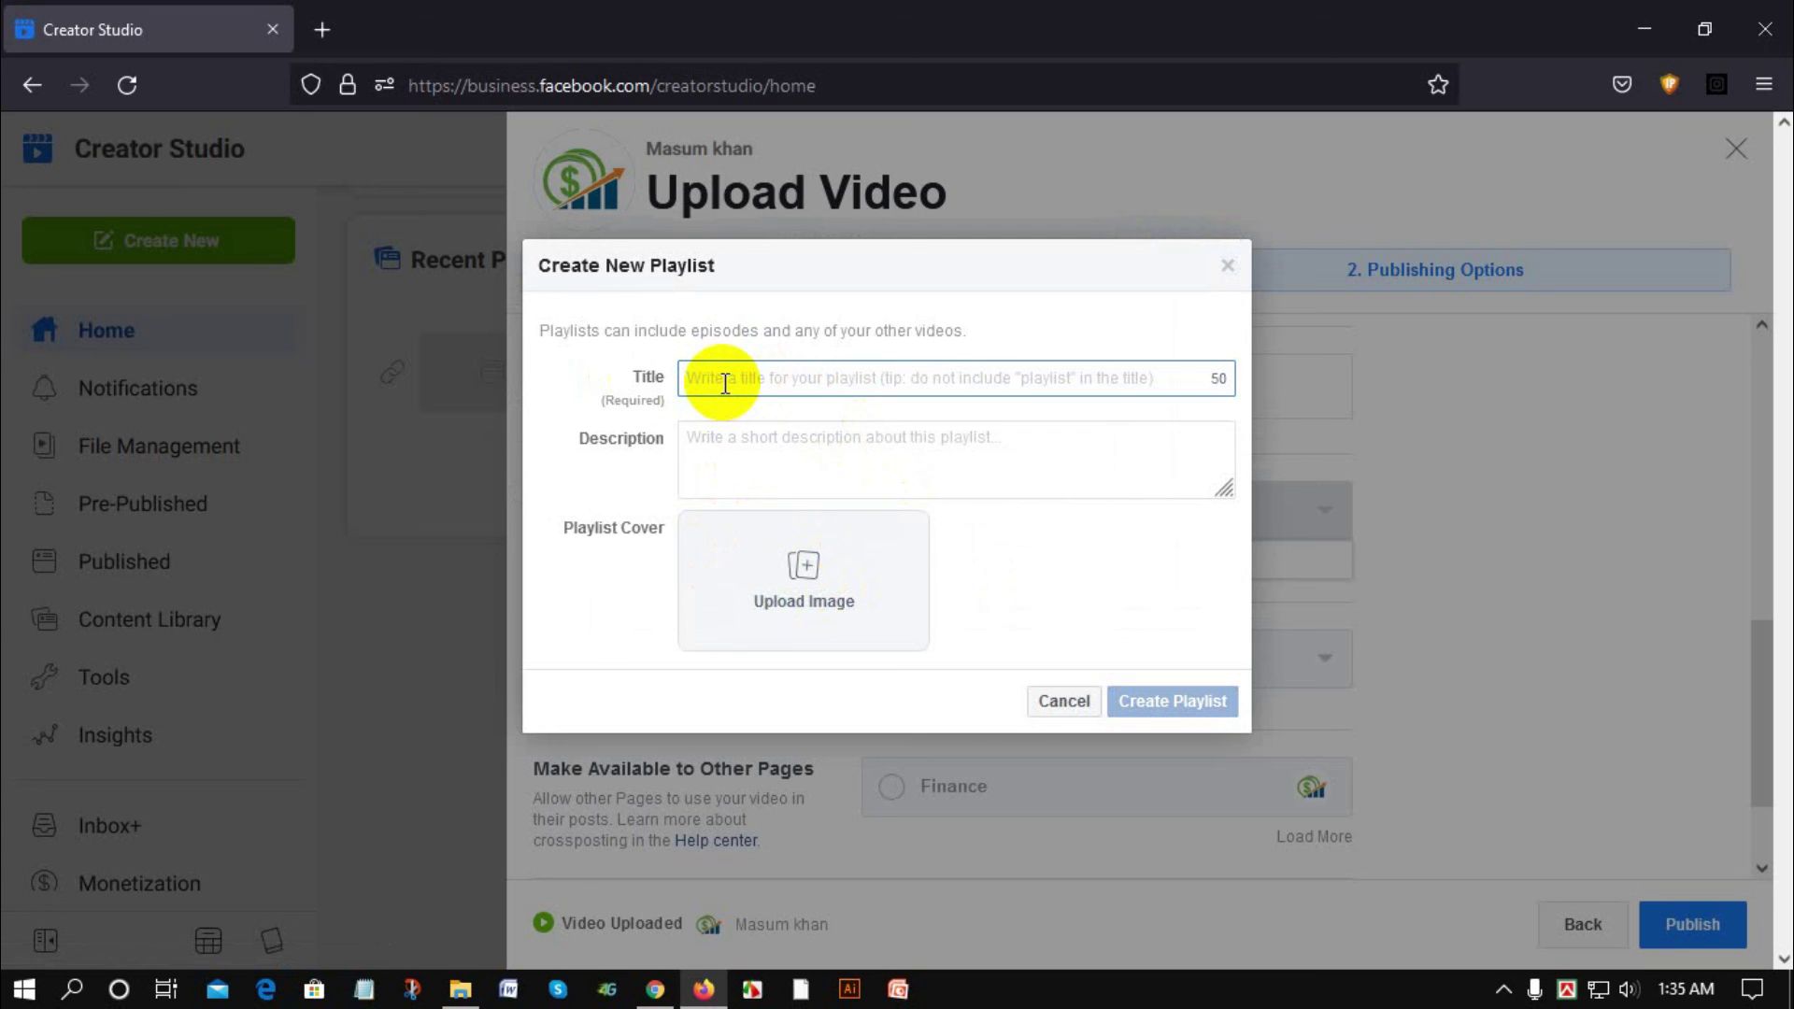
pyautogui.write('Camera video')
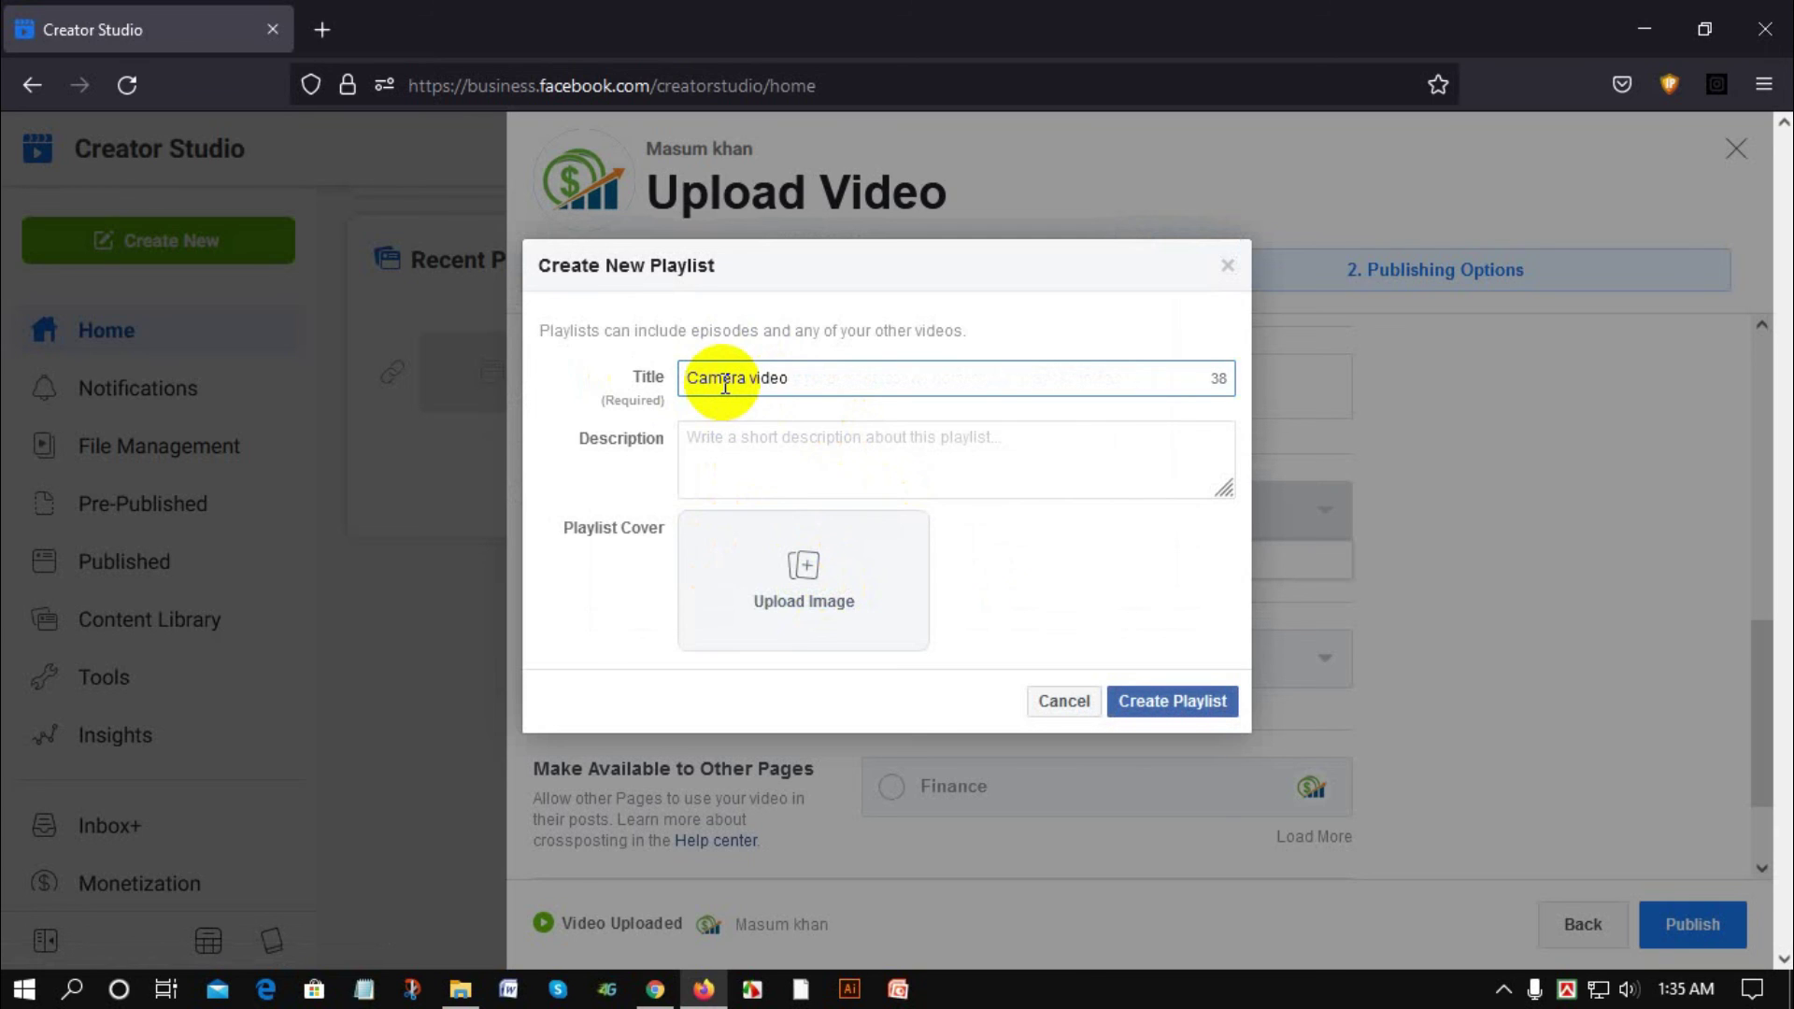
pyautogui.click(1201, 710)
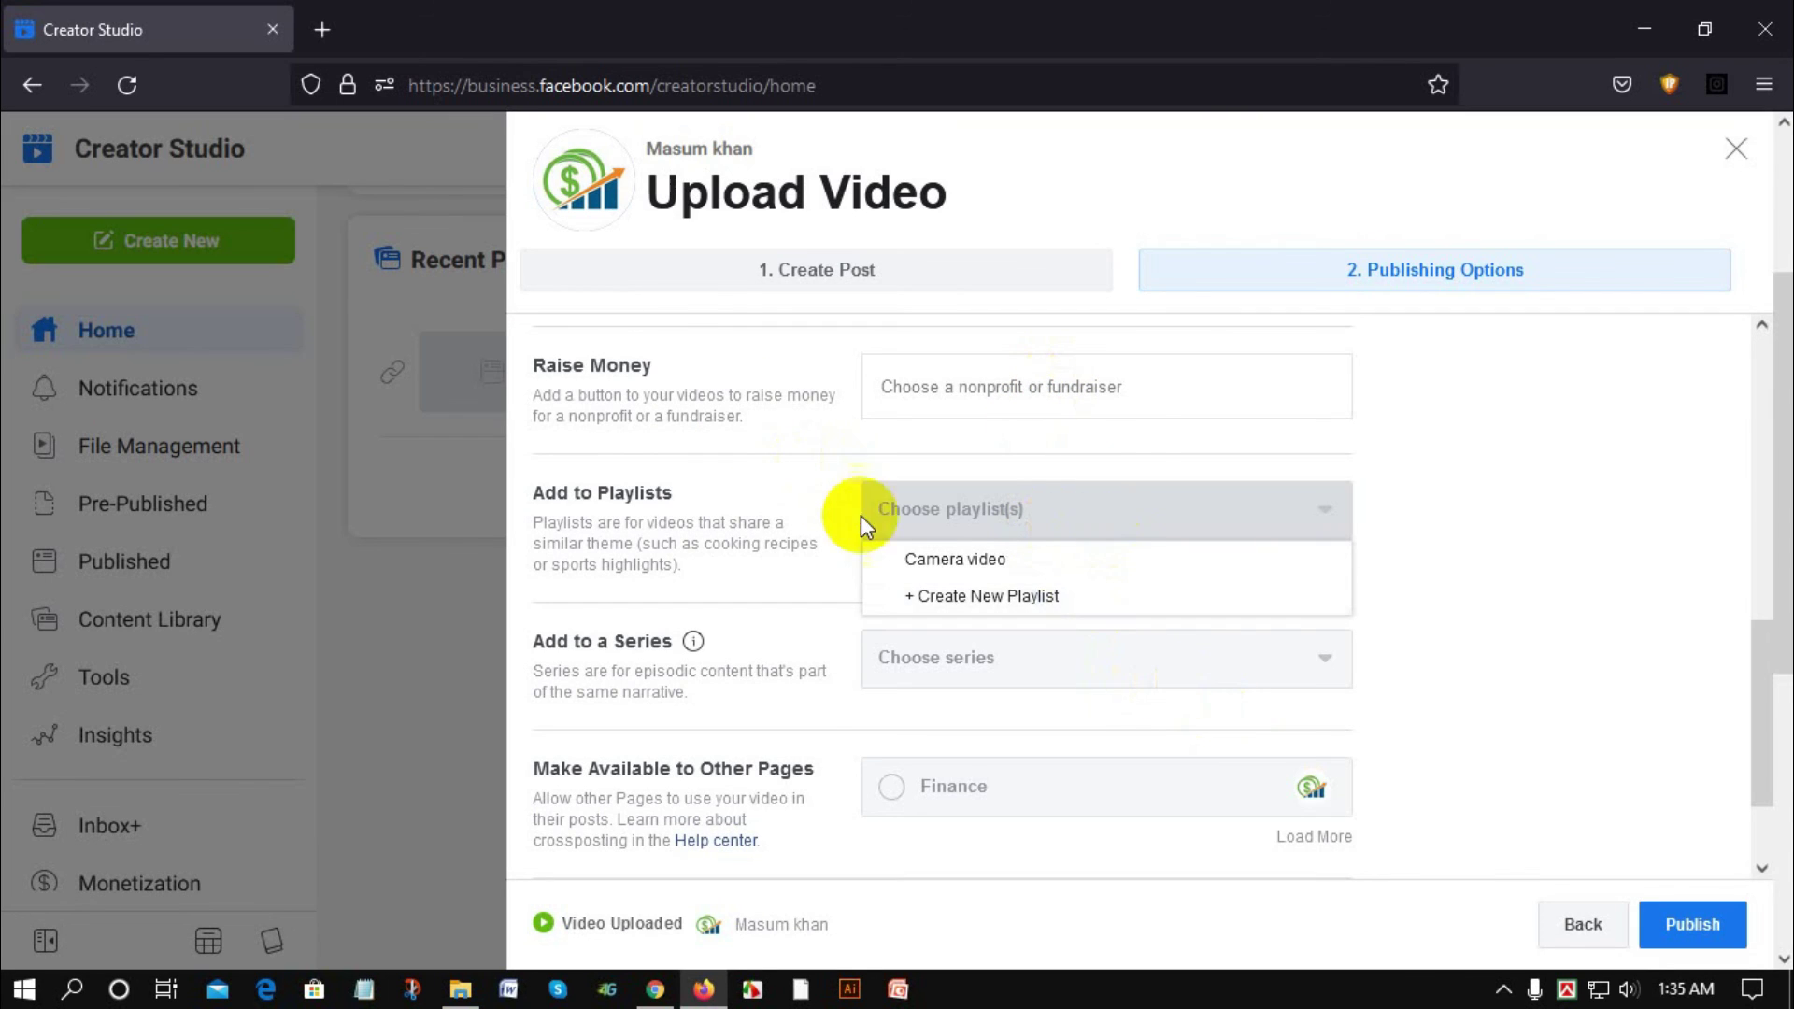
# Add the video to the "Camera video" playlist and close the playlist choices.
pyautogui.click(984, 526)
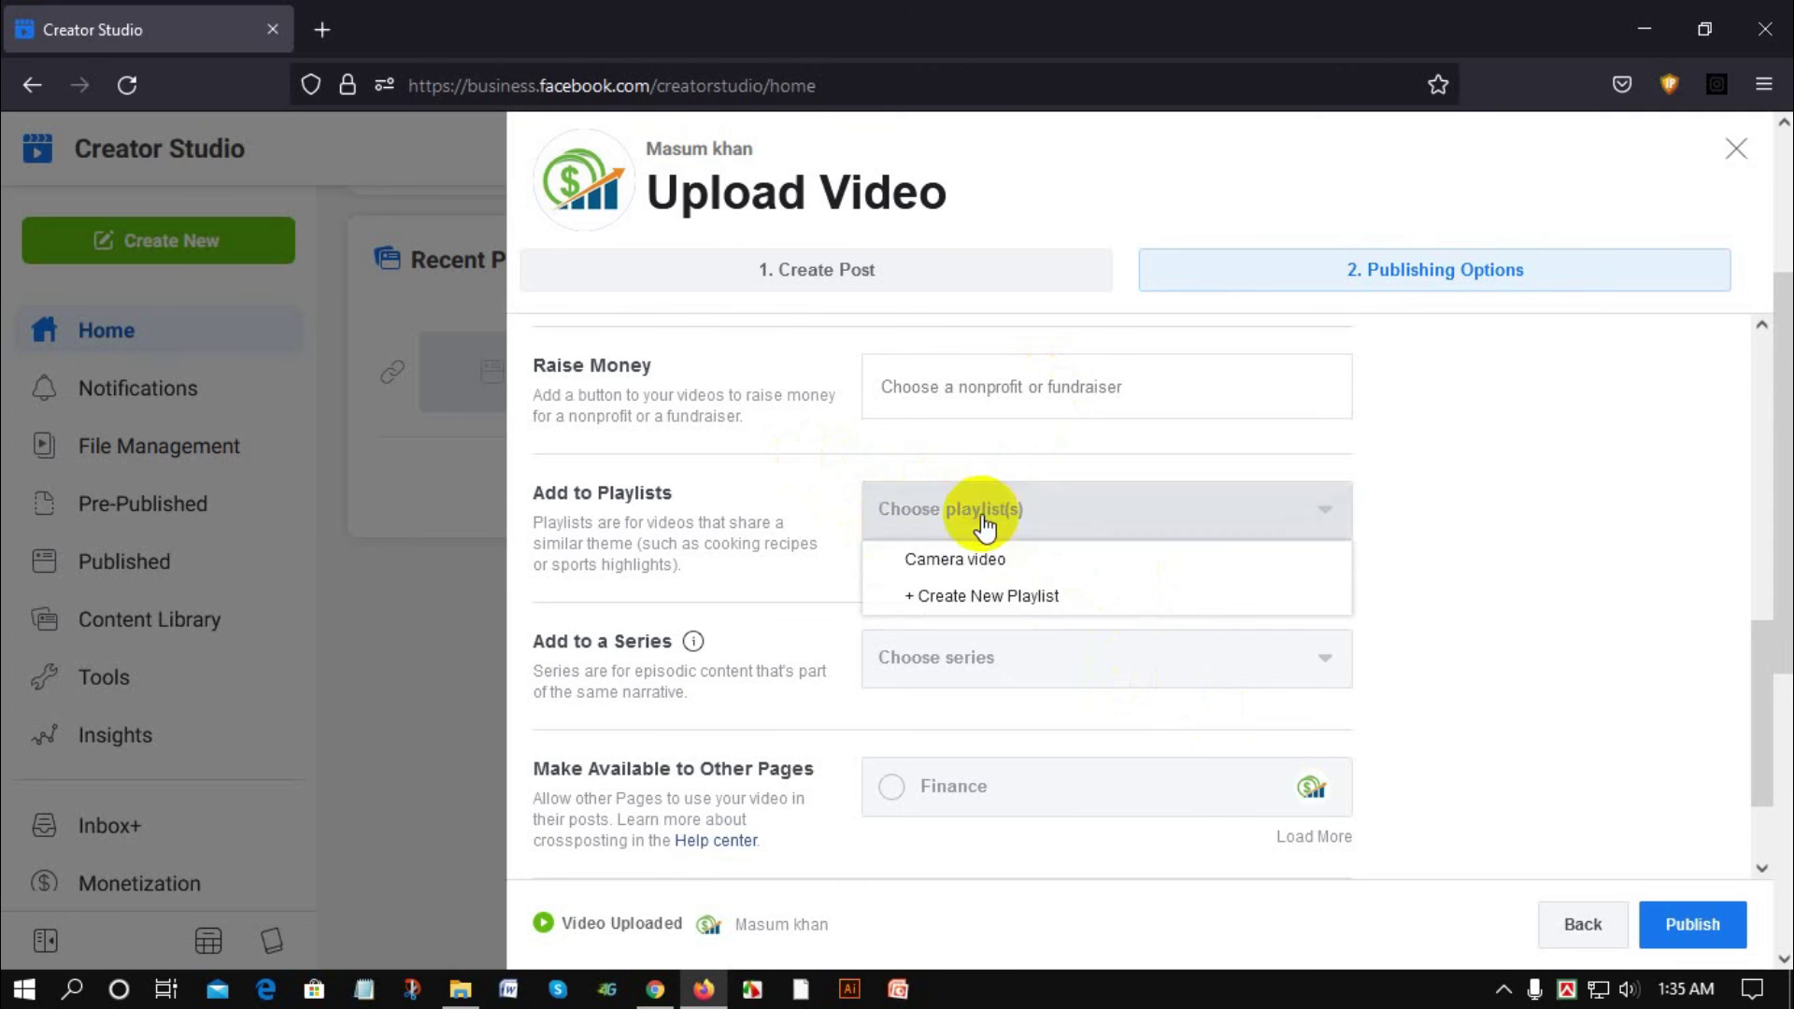
pyautogui.click(963, 561)
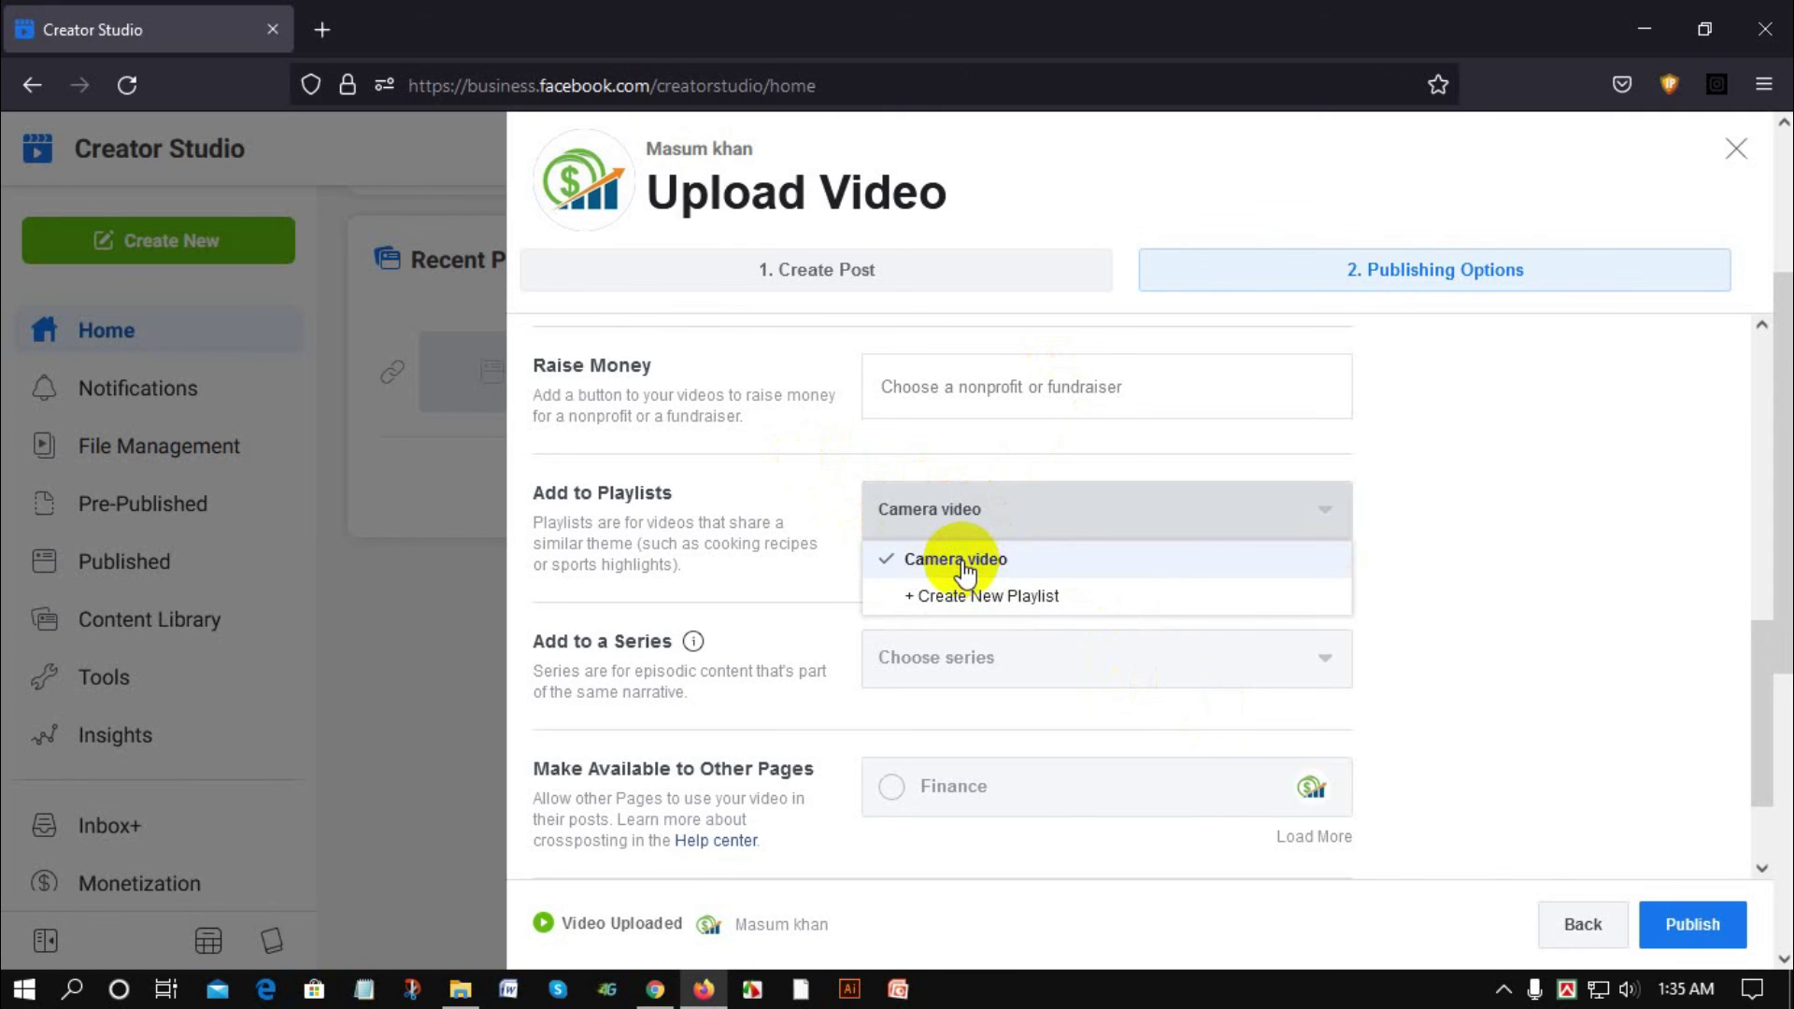
pyautogui.click(1441, 528)
# Recheck the Before You Publish checklist items and look over the post appearance, fundraising and playlist settings.
pyautogui.scroll(5, 1602, 660)
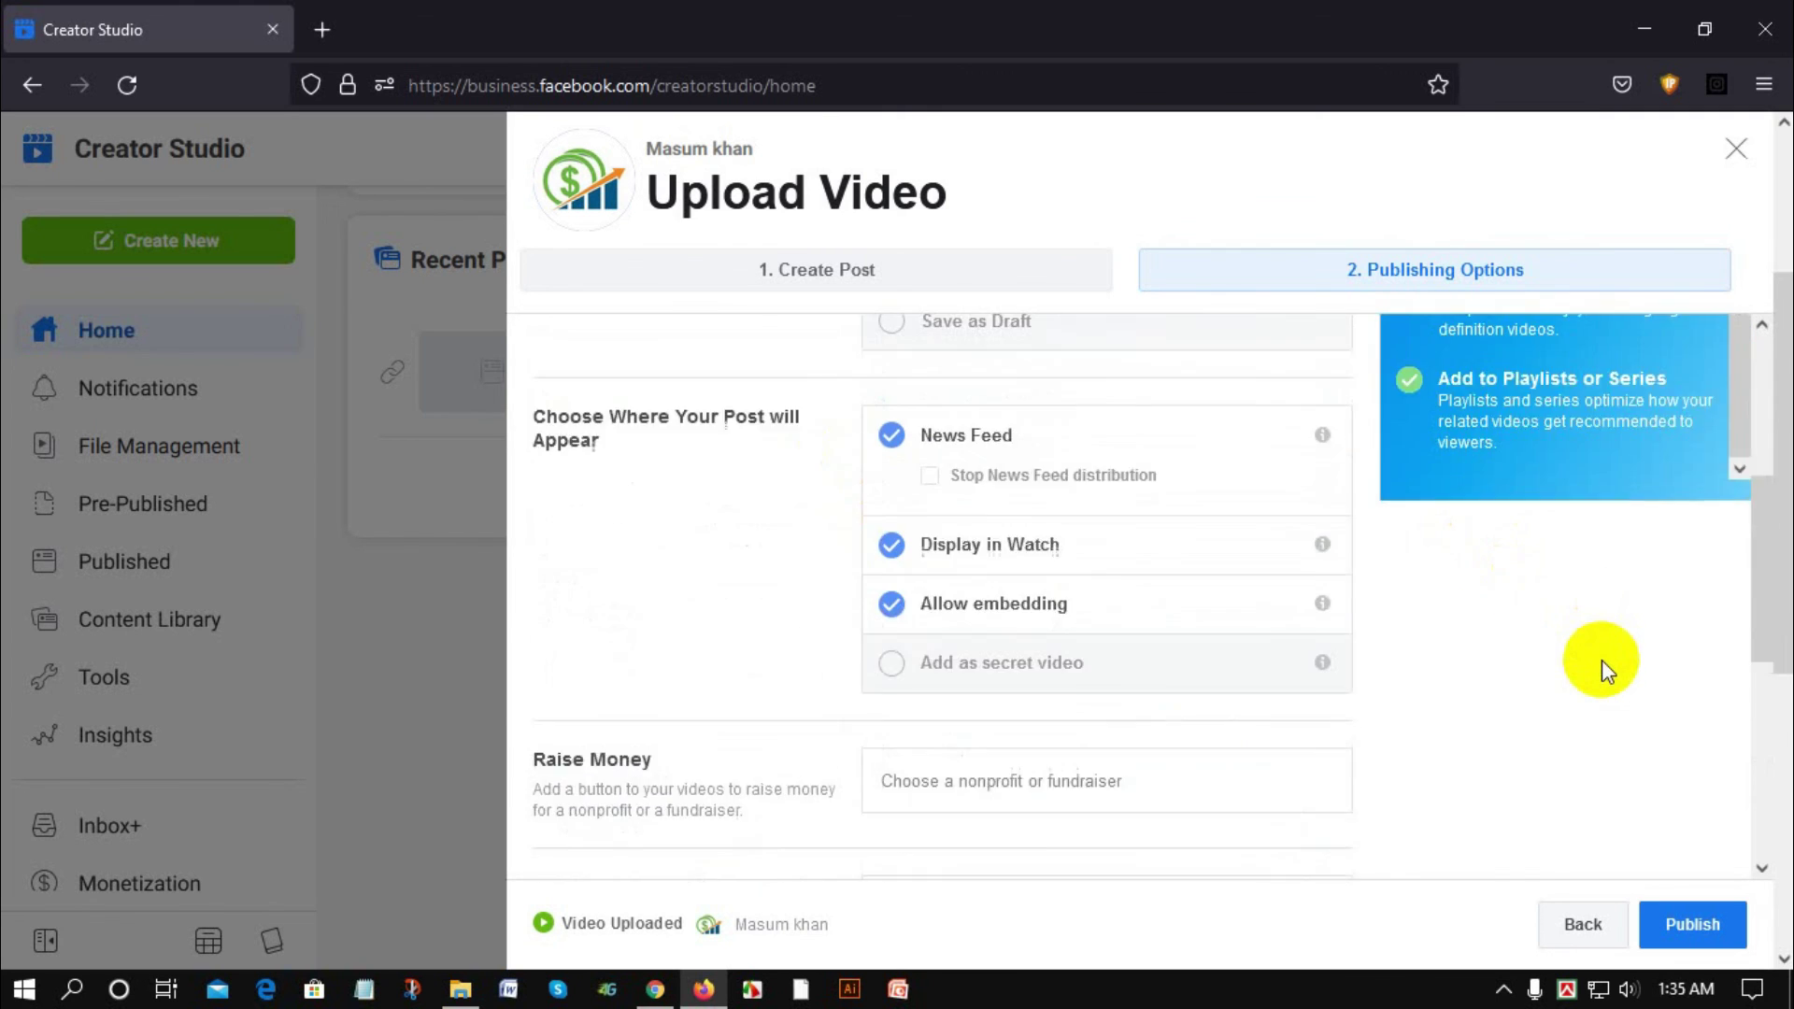
pyautogui.click(1443, 651)
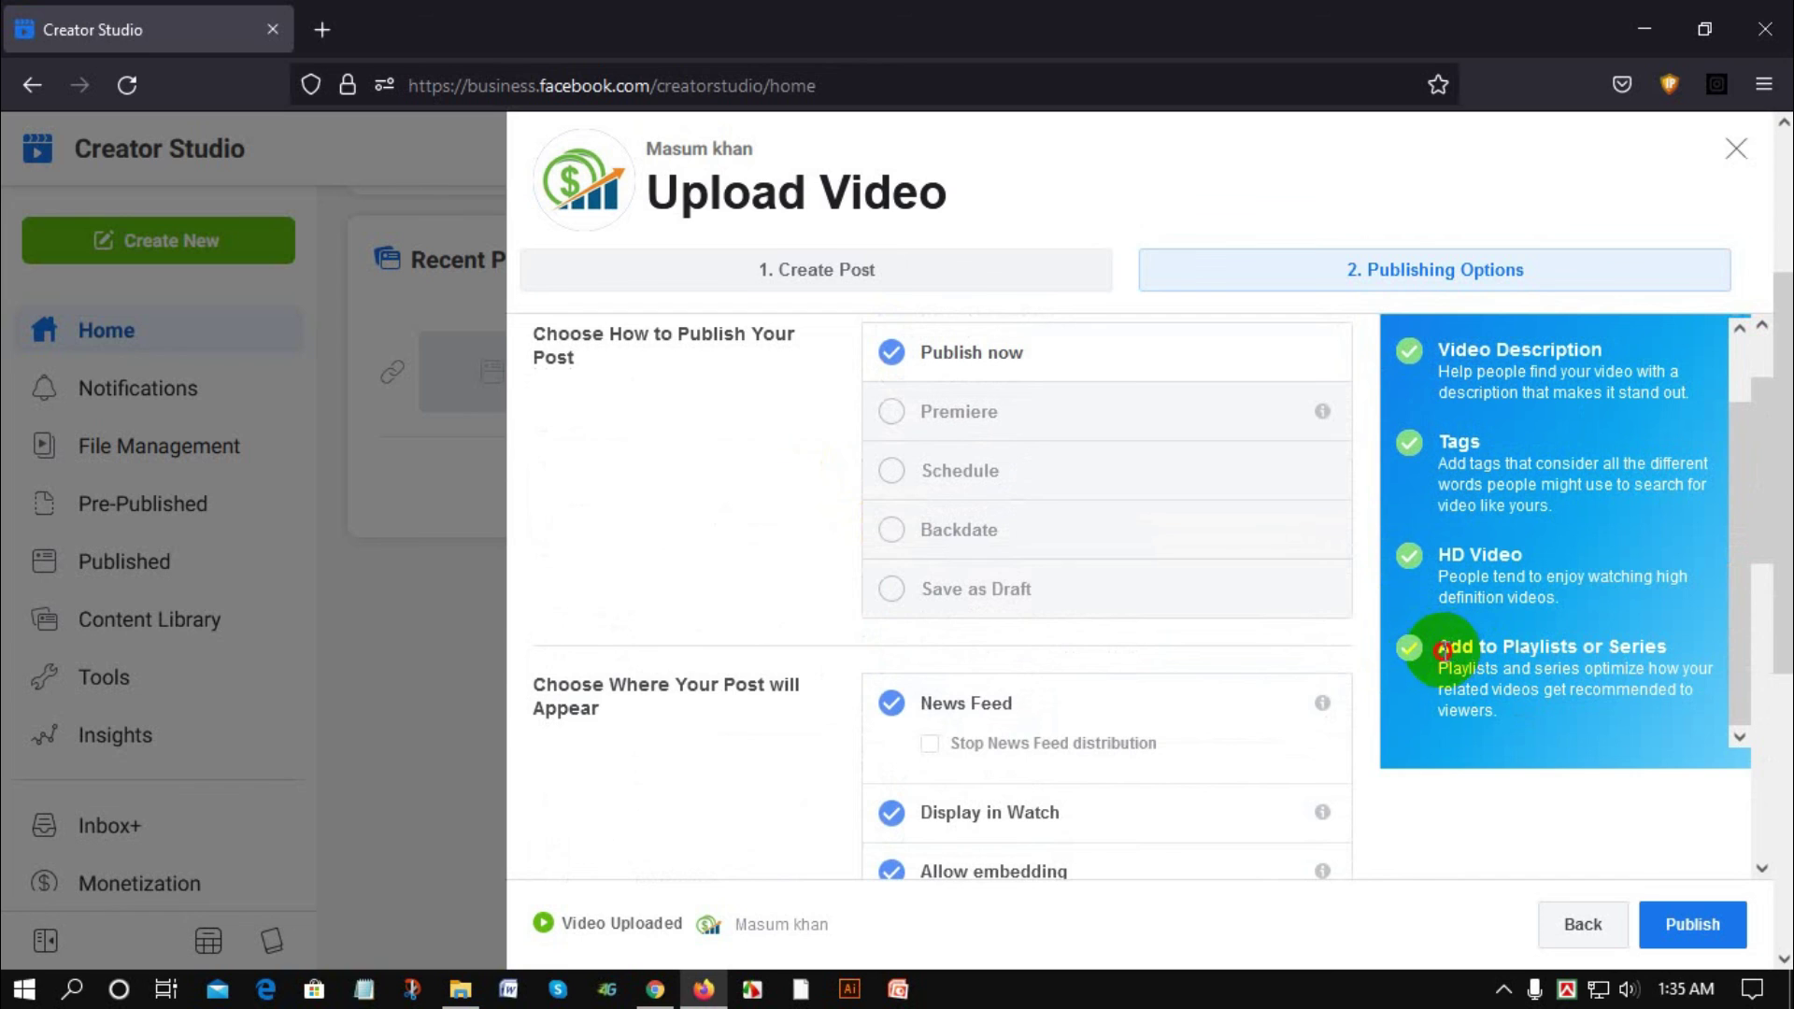
pyautogui.scroll(5, 1406, 645)
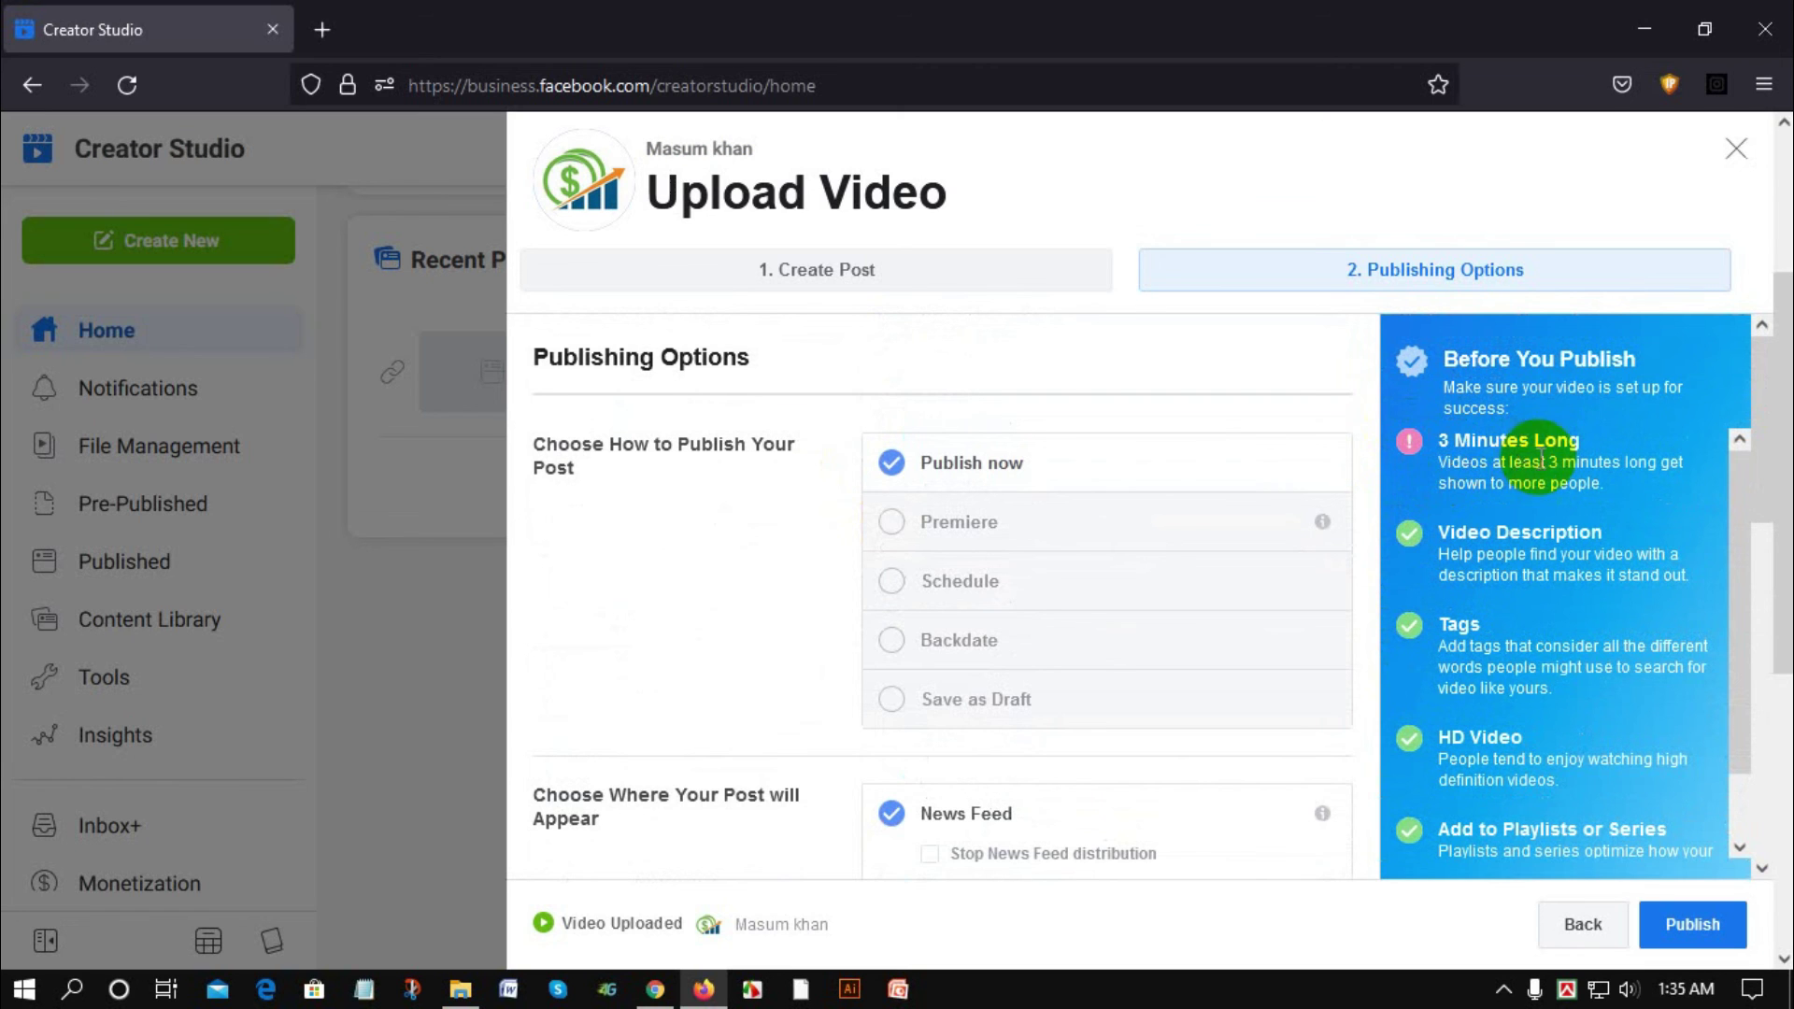
pyautogui.scroll(-2, 1189, 725)
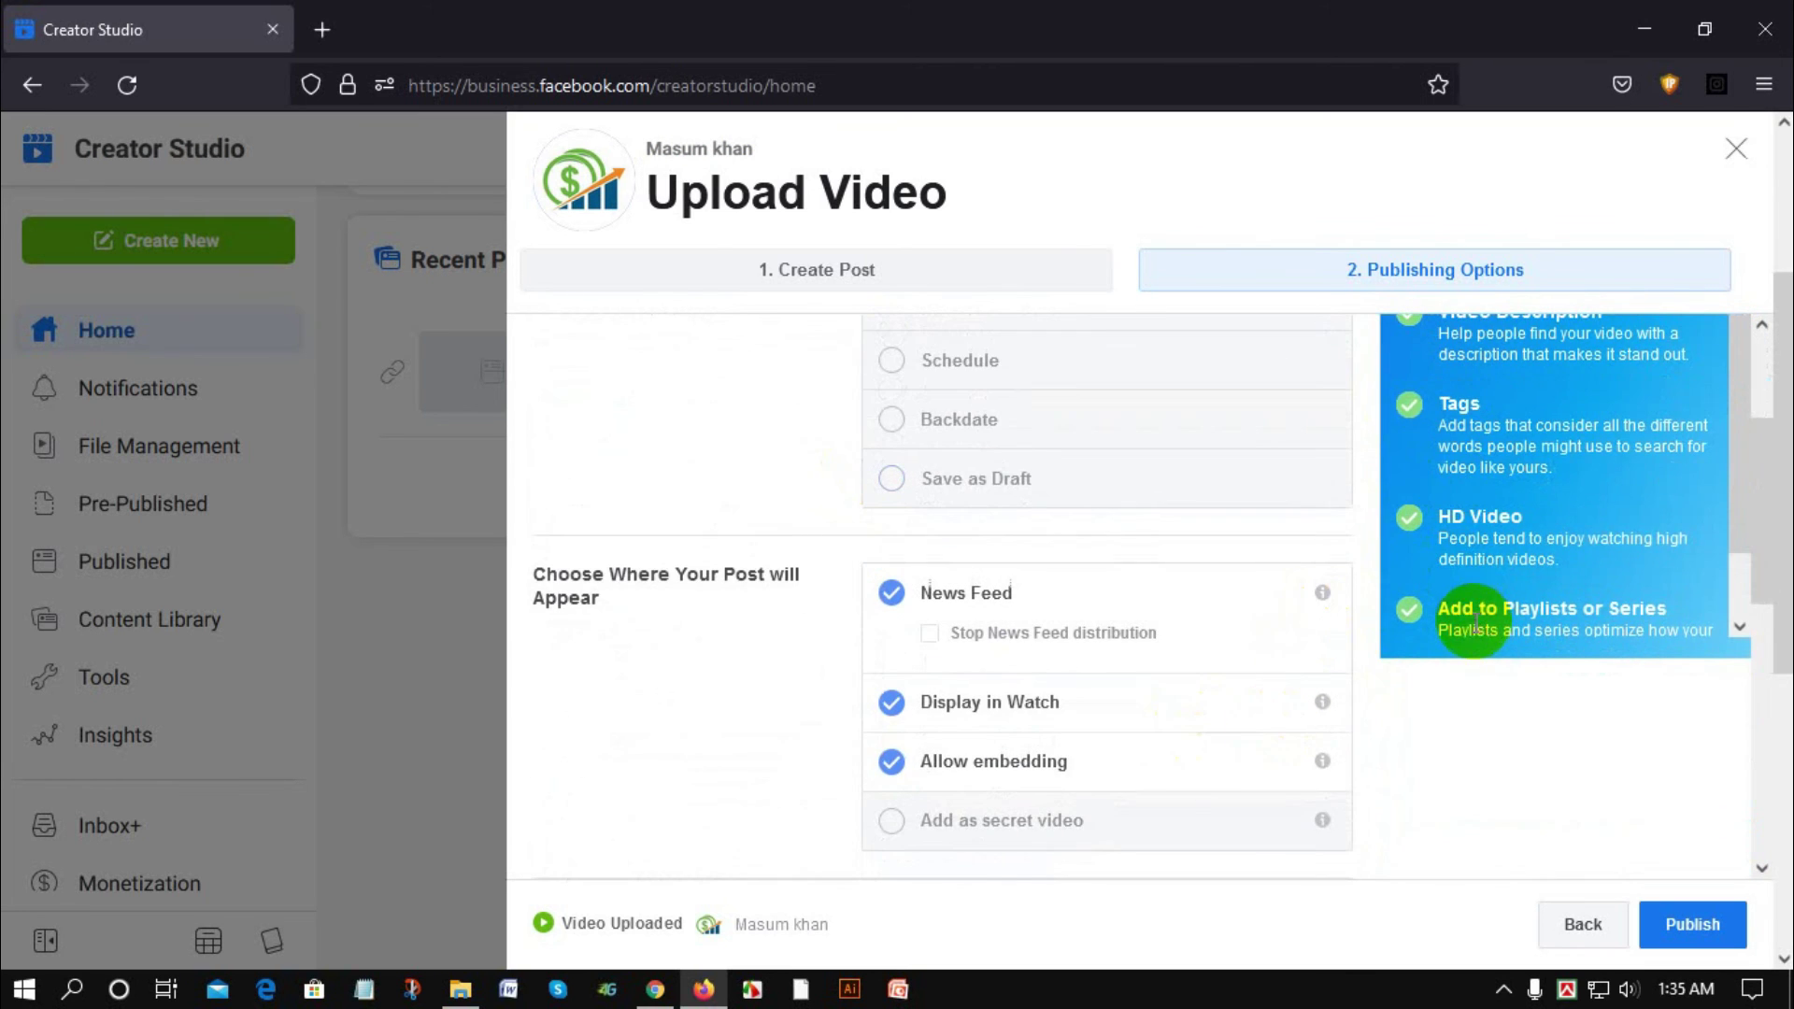
pyautogui.scroll(-1, 1475, 621)
pyautogui.scroll(-2, 1041, 691)
pyautogui.scroll(-4, 1041, 691)
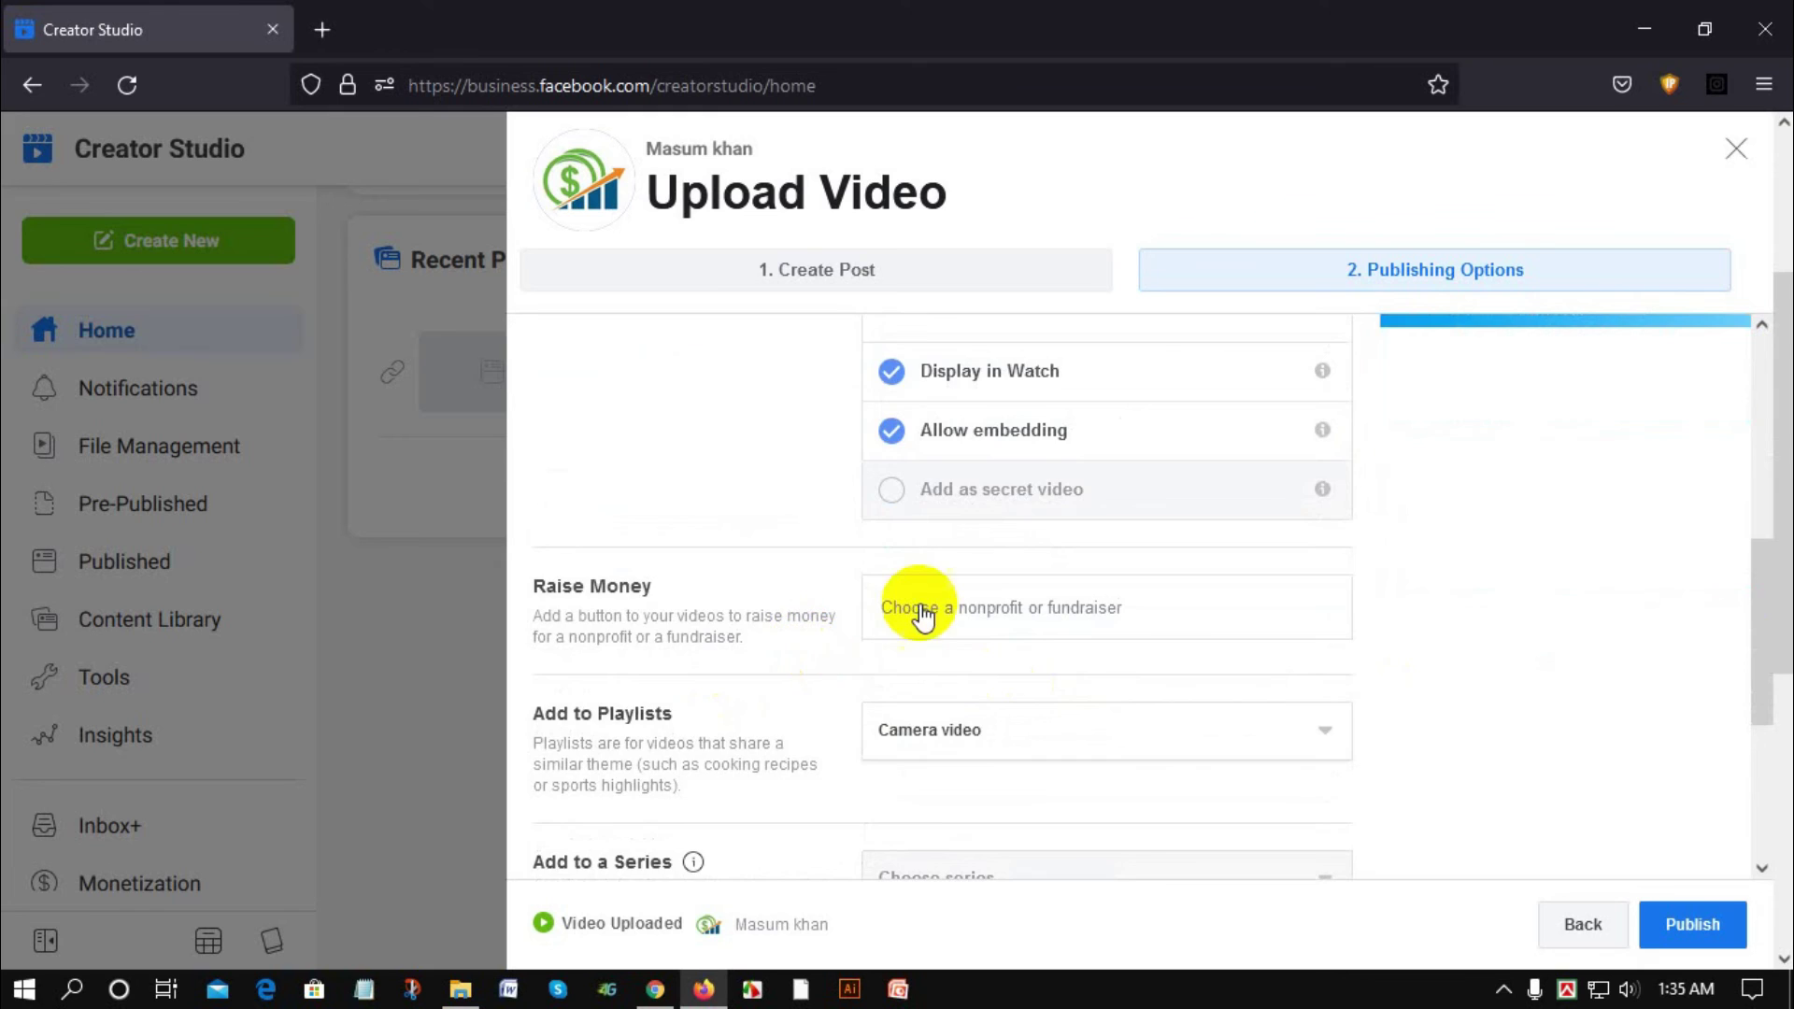
# Try the Schedule option for publishing the post and look over its publishing date and time fields.
pyautogui.scroll(8, 922, 608)
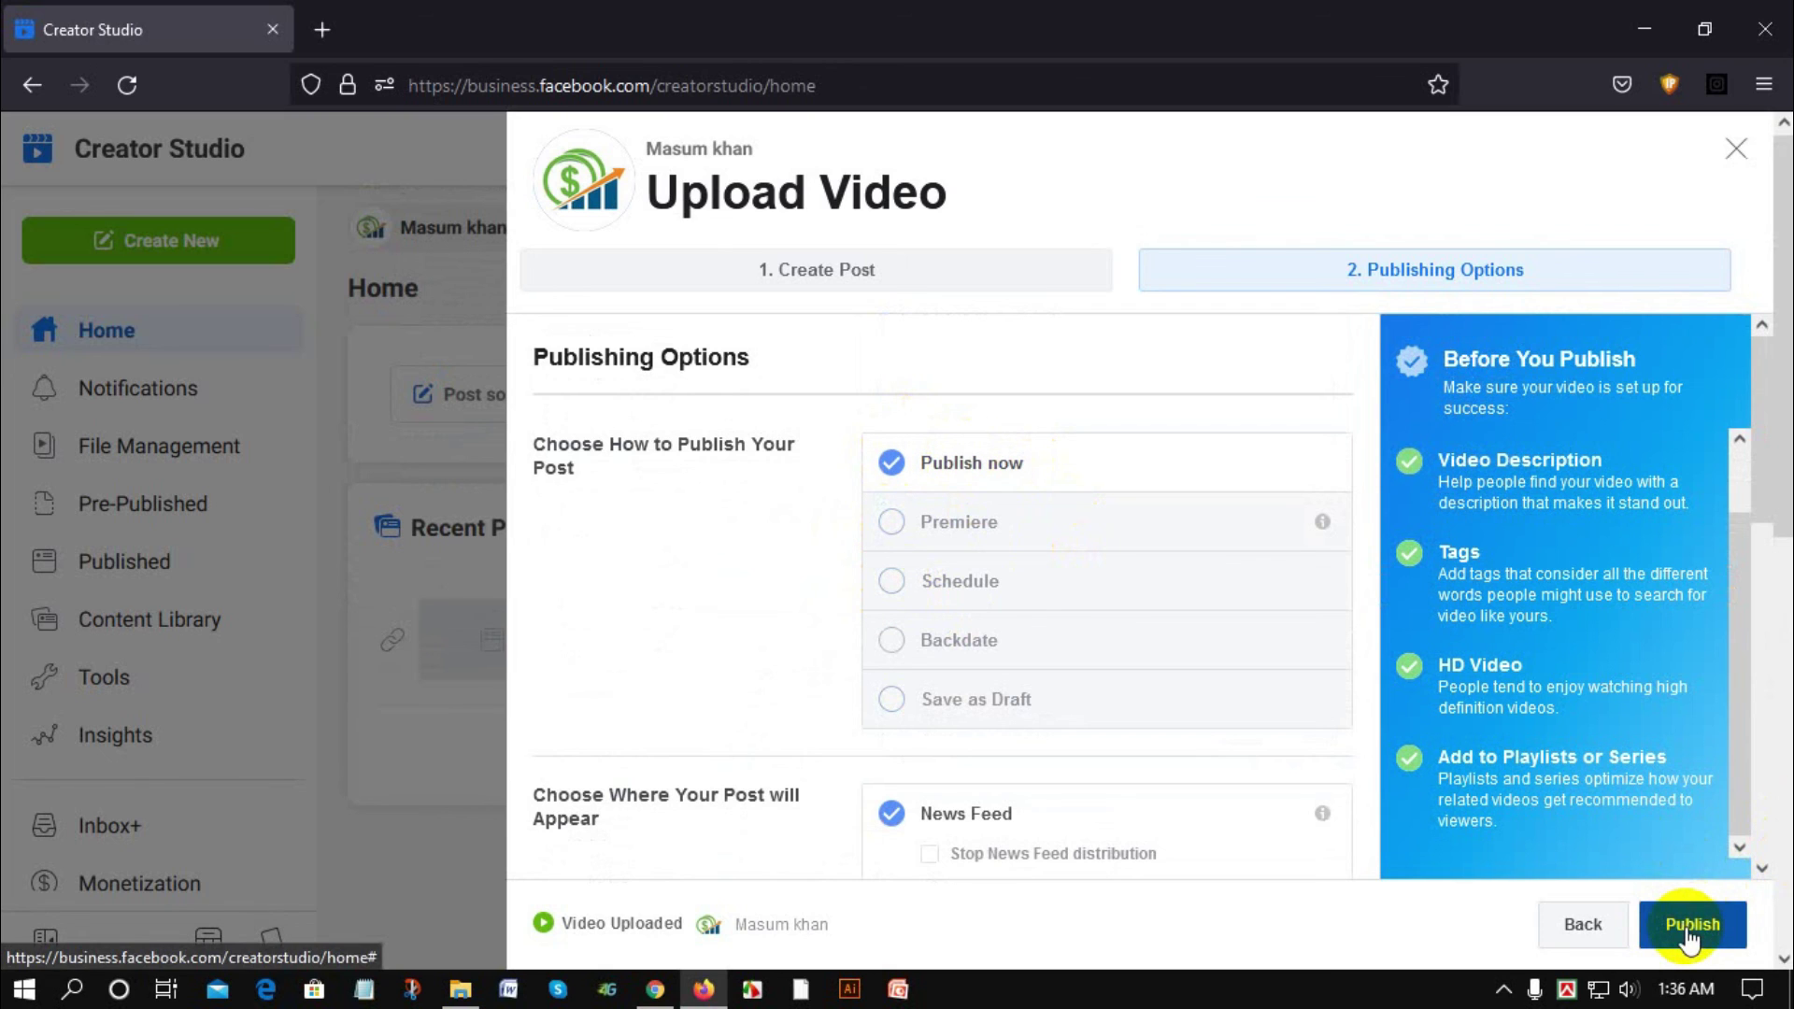
pyautogui.click(892, 581)
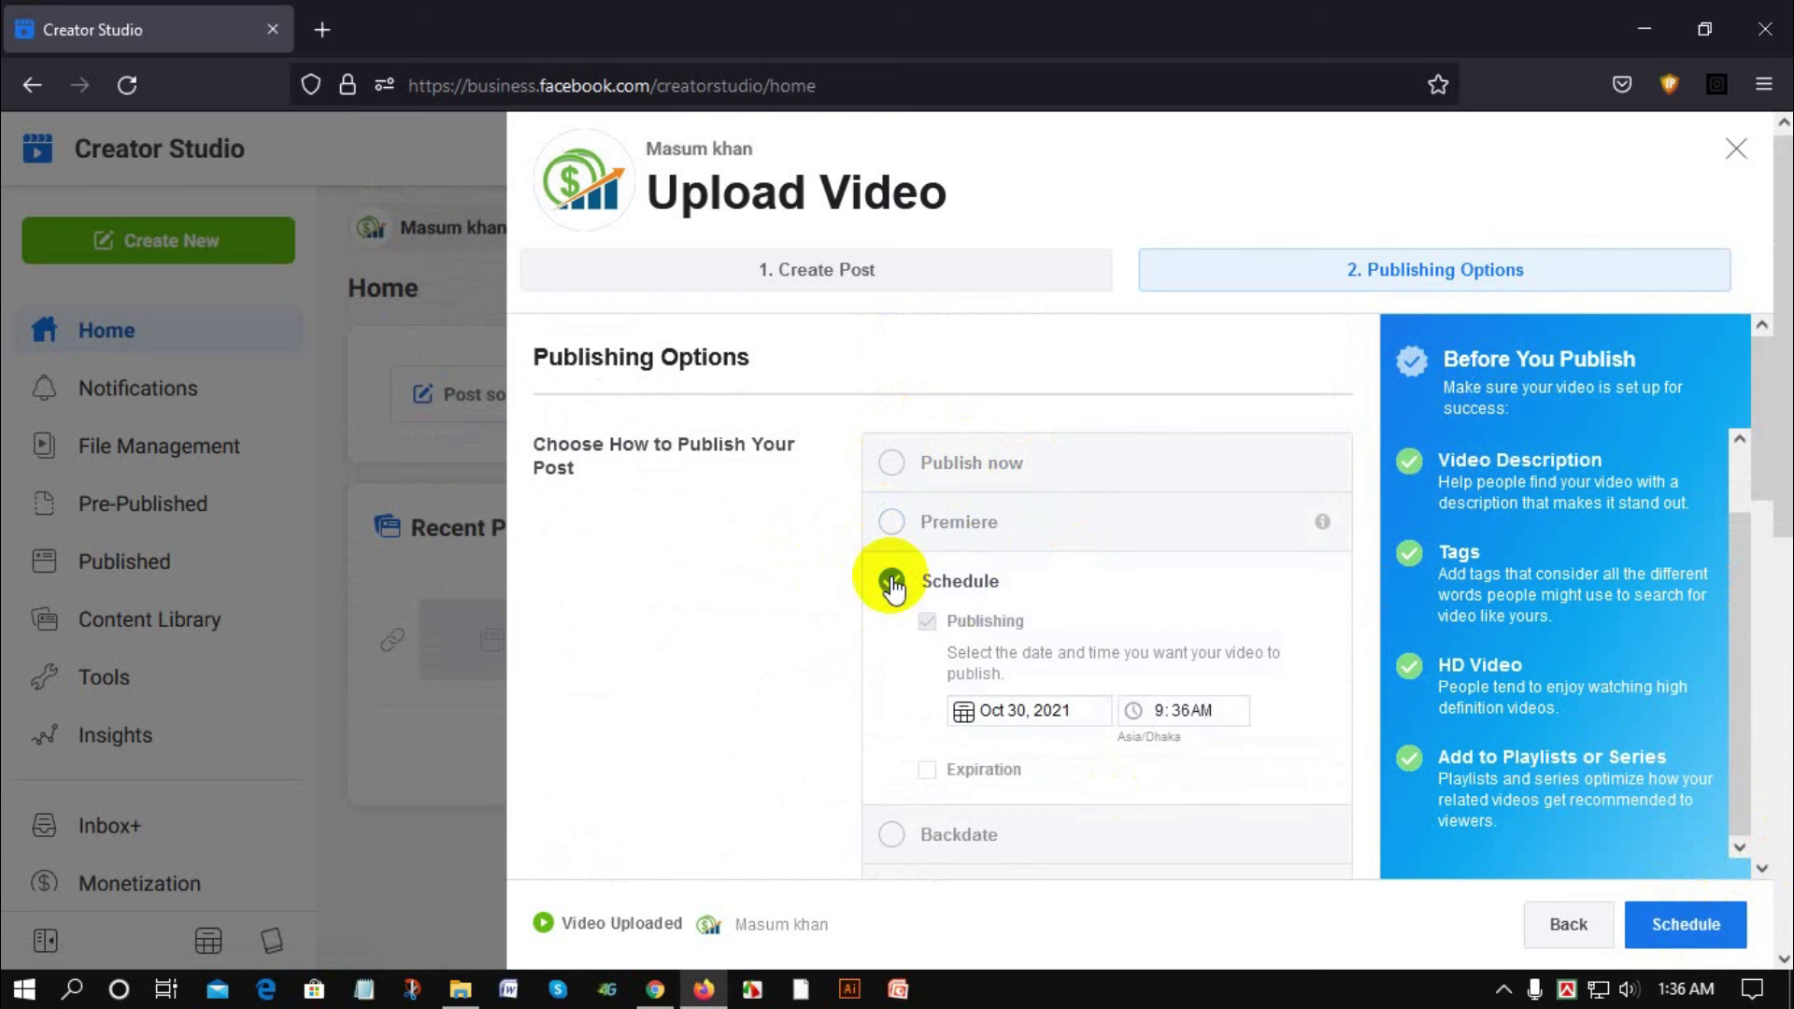
pyautogui.click(1013, 713)
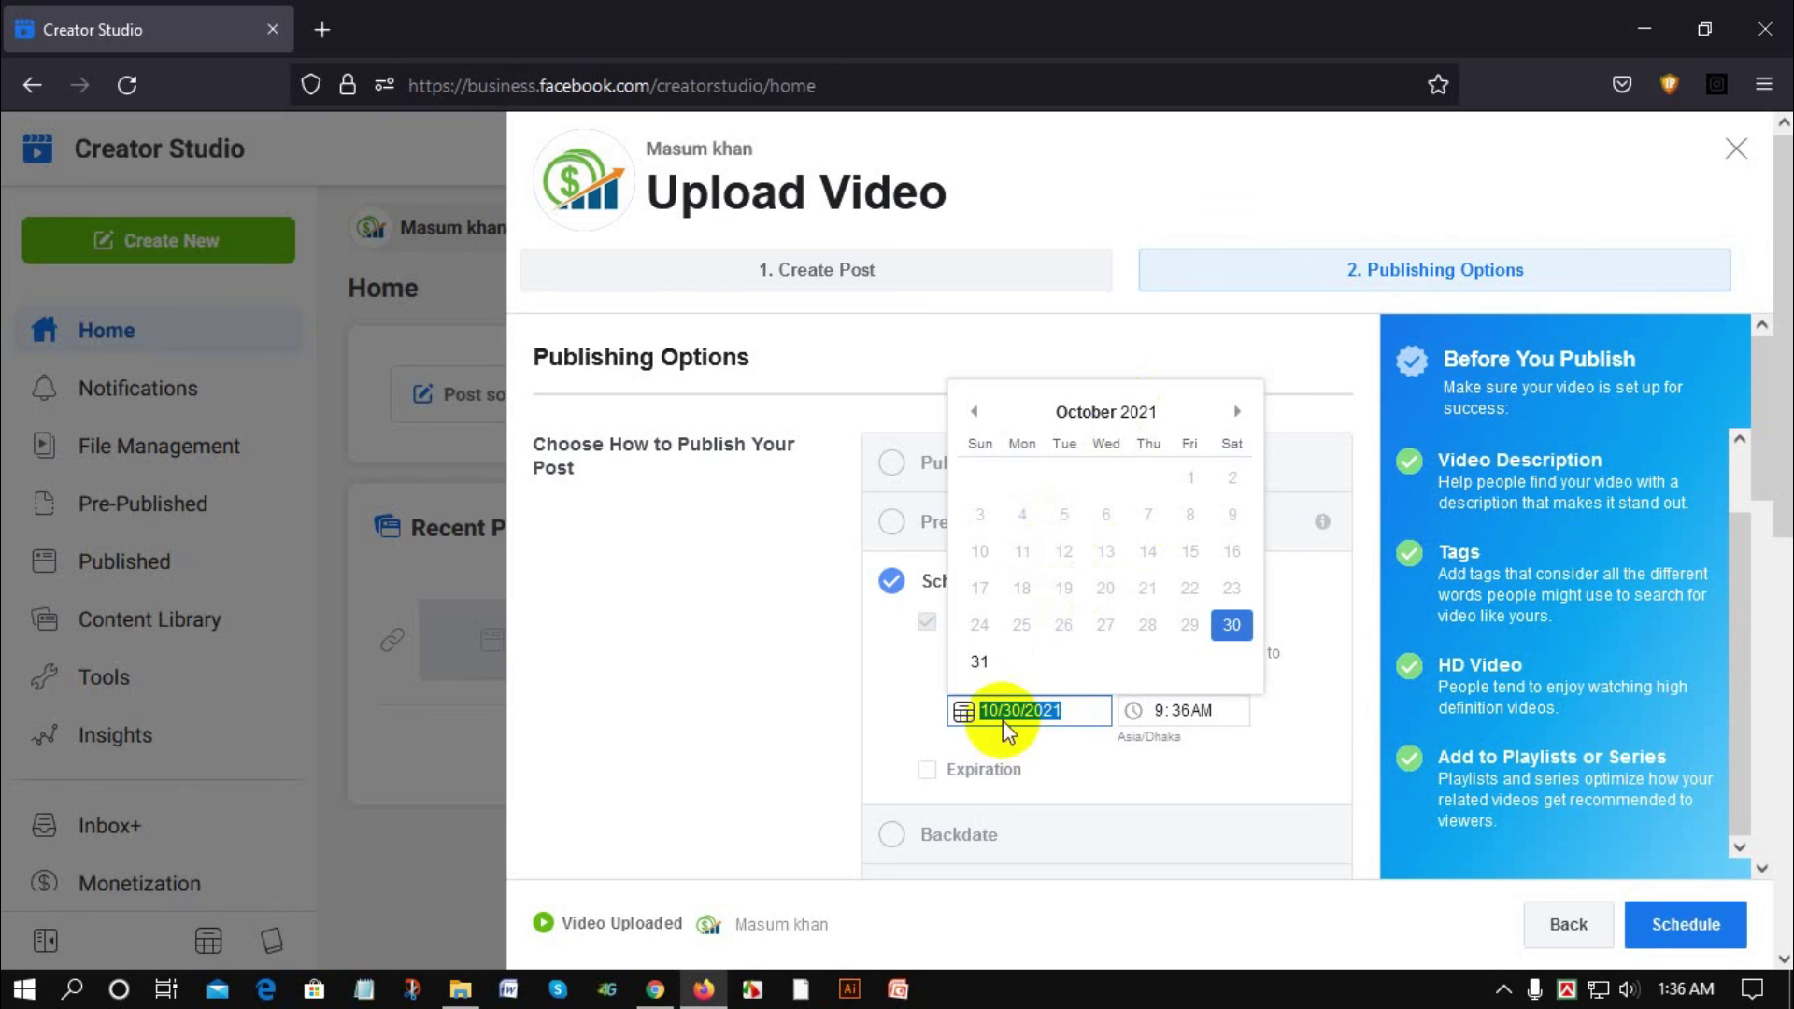
pyautogui.click(991, 712)
pyautogui.doubleClick(998, 712)
pyautogui.press('Tab')
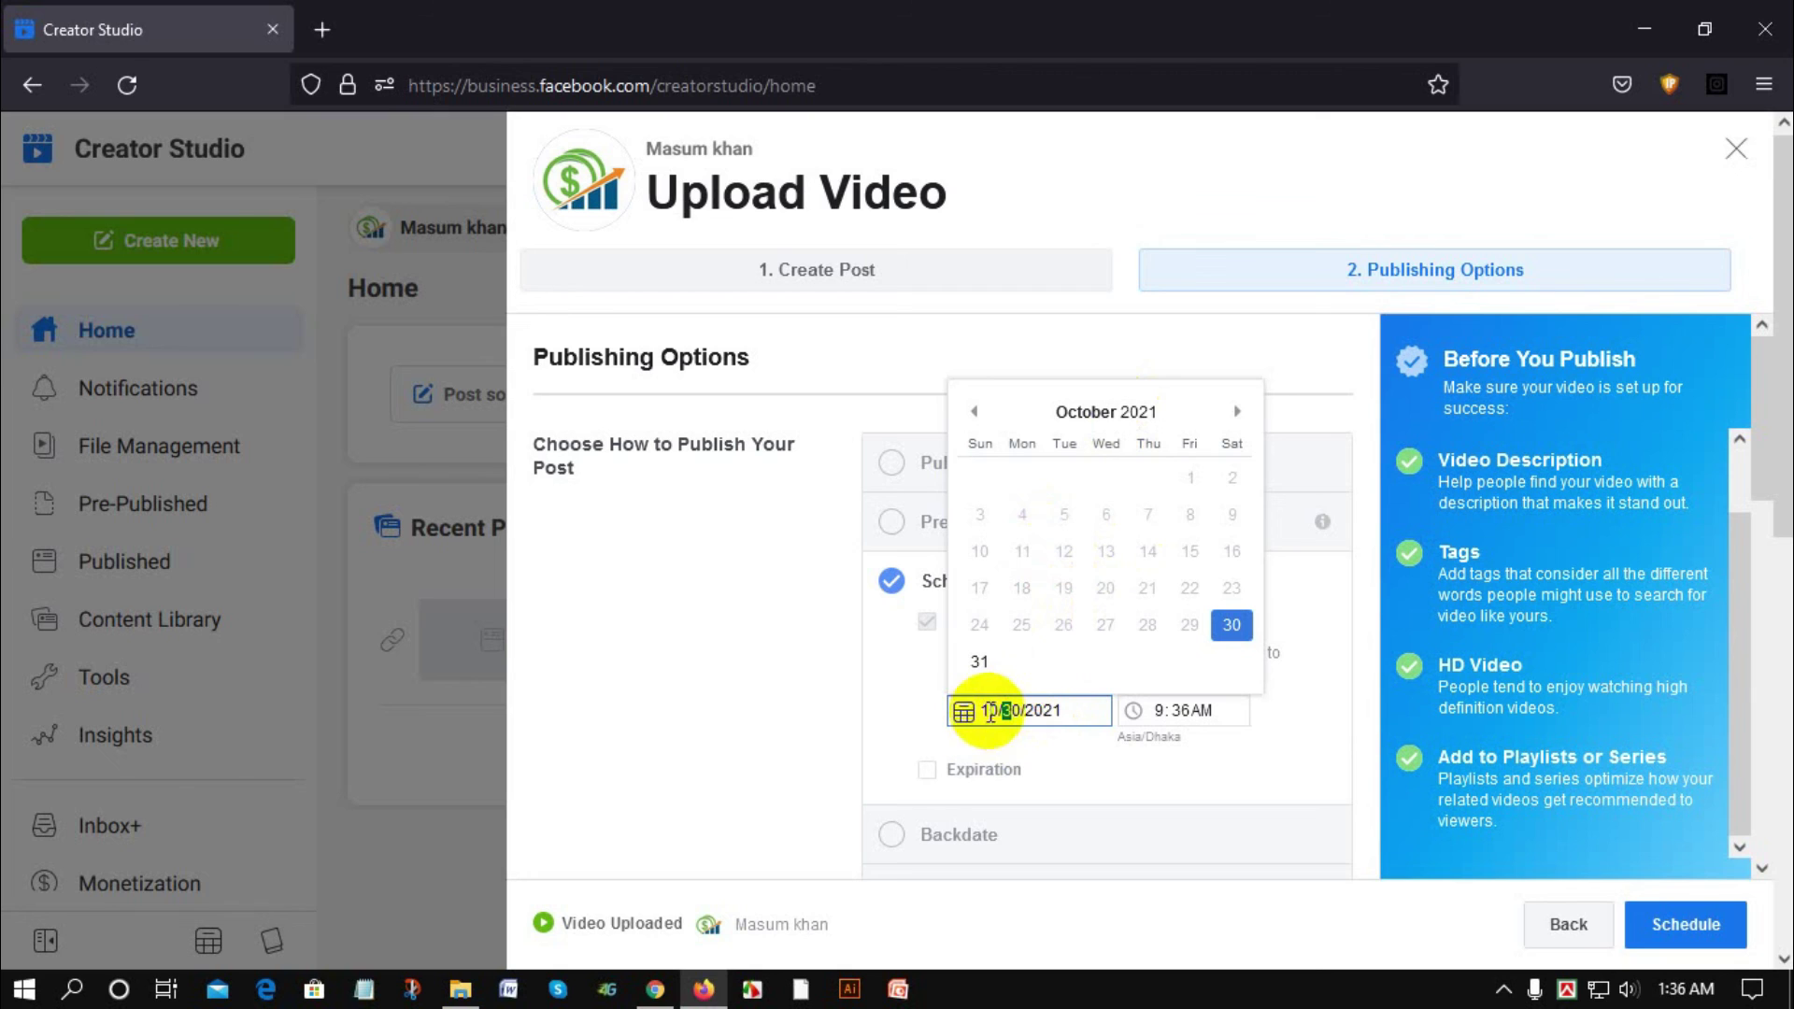
pyautogui.click(1042, 713)
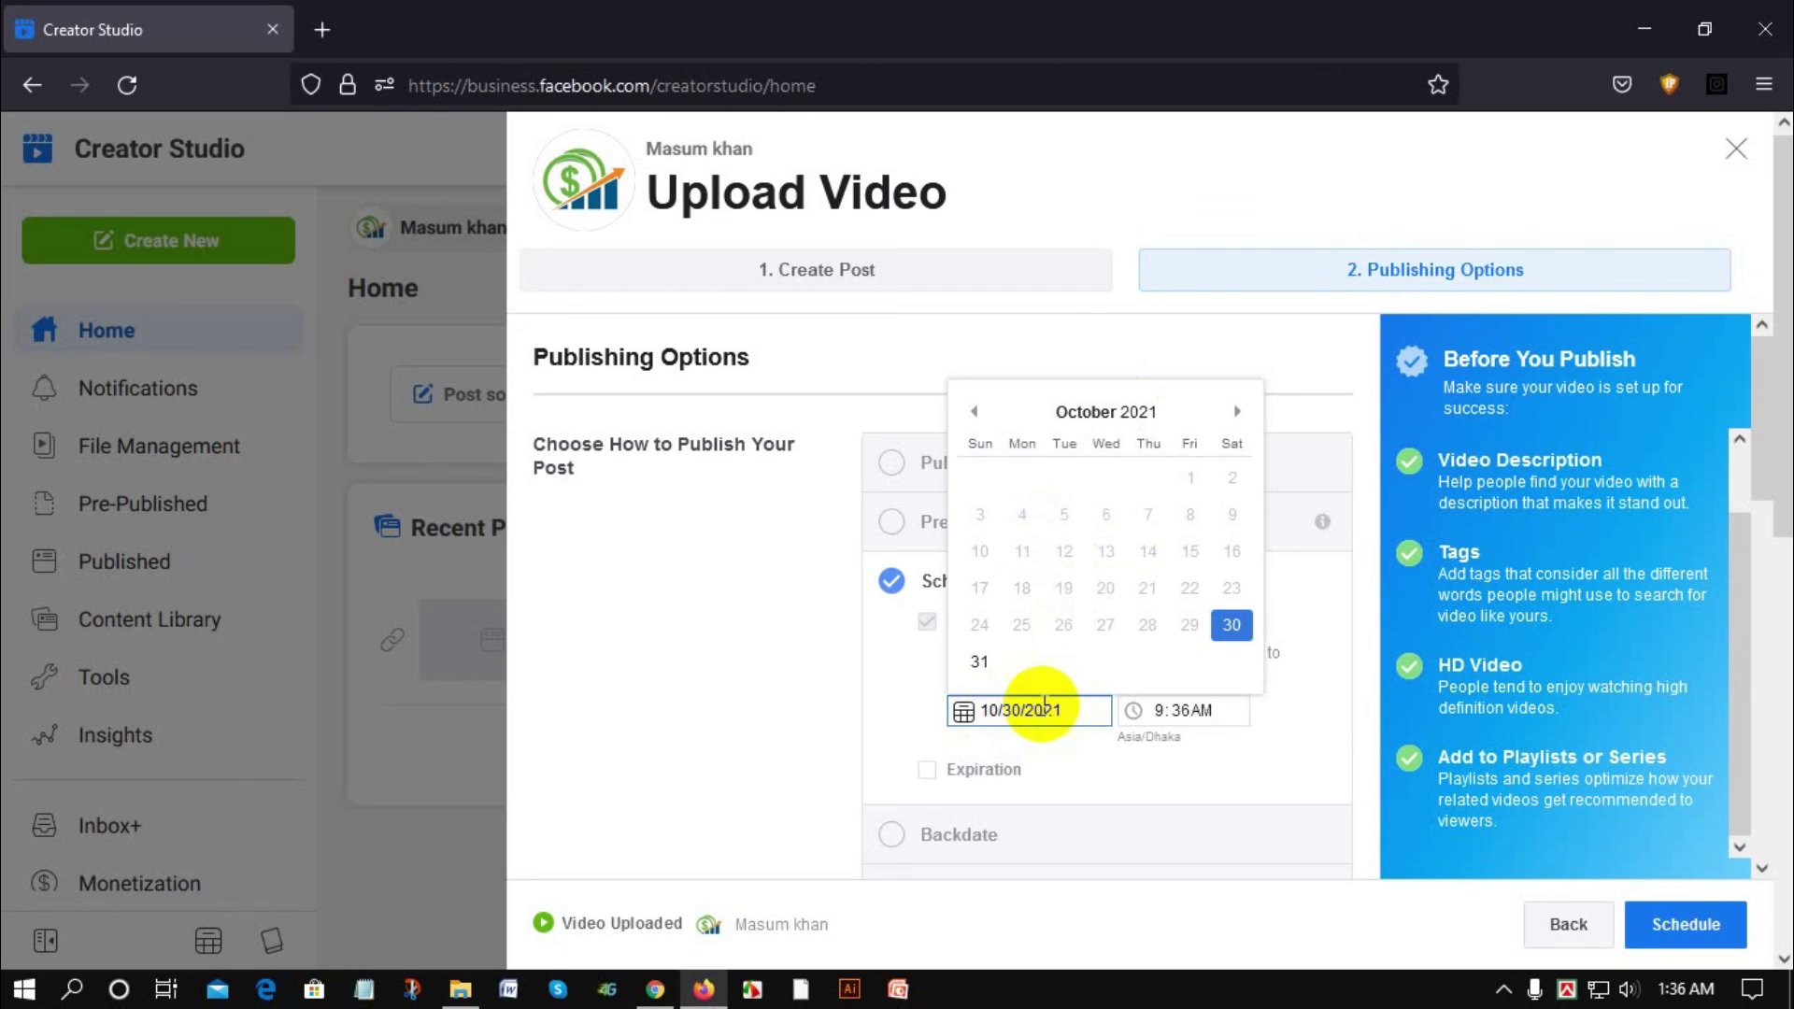
pyautogui.click(1163, 714)
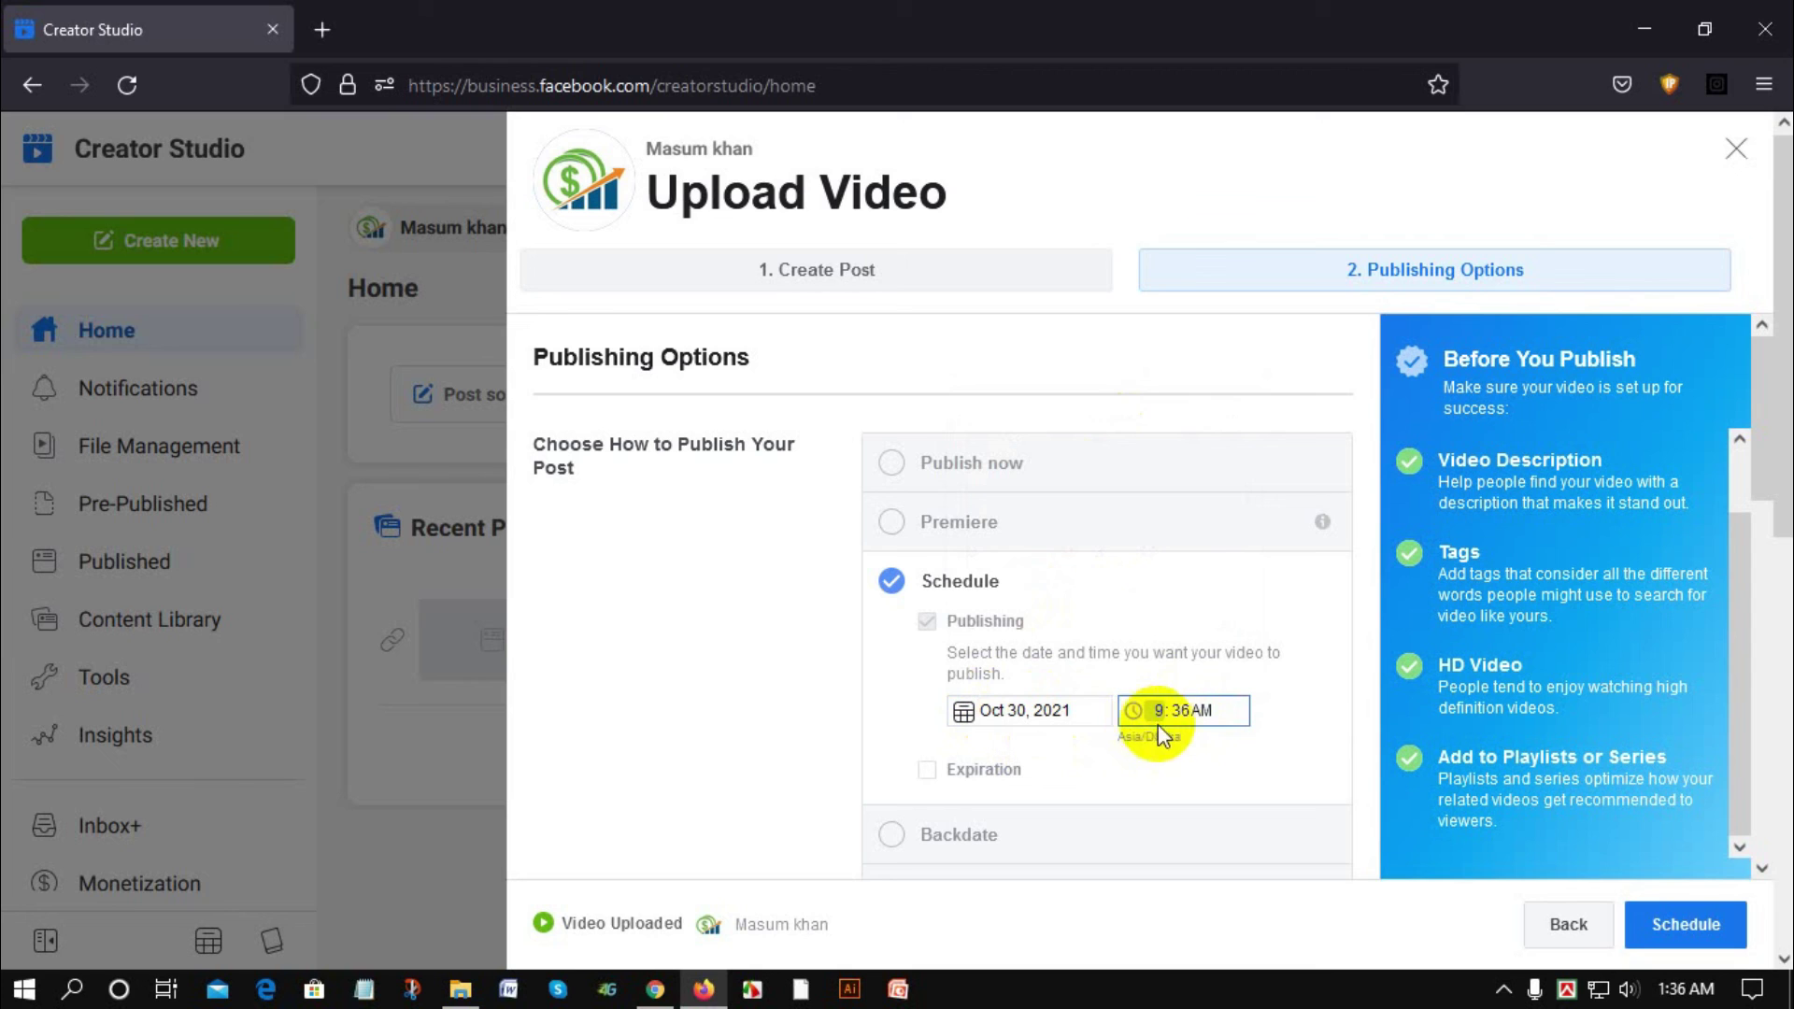
pyautogui.click(1185, 709)
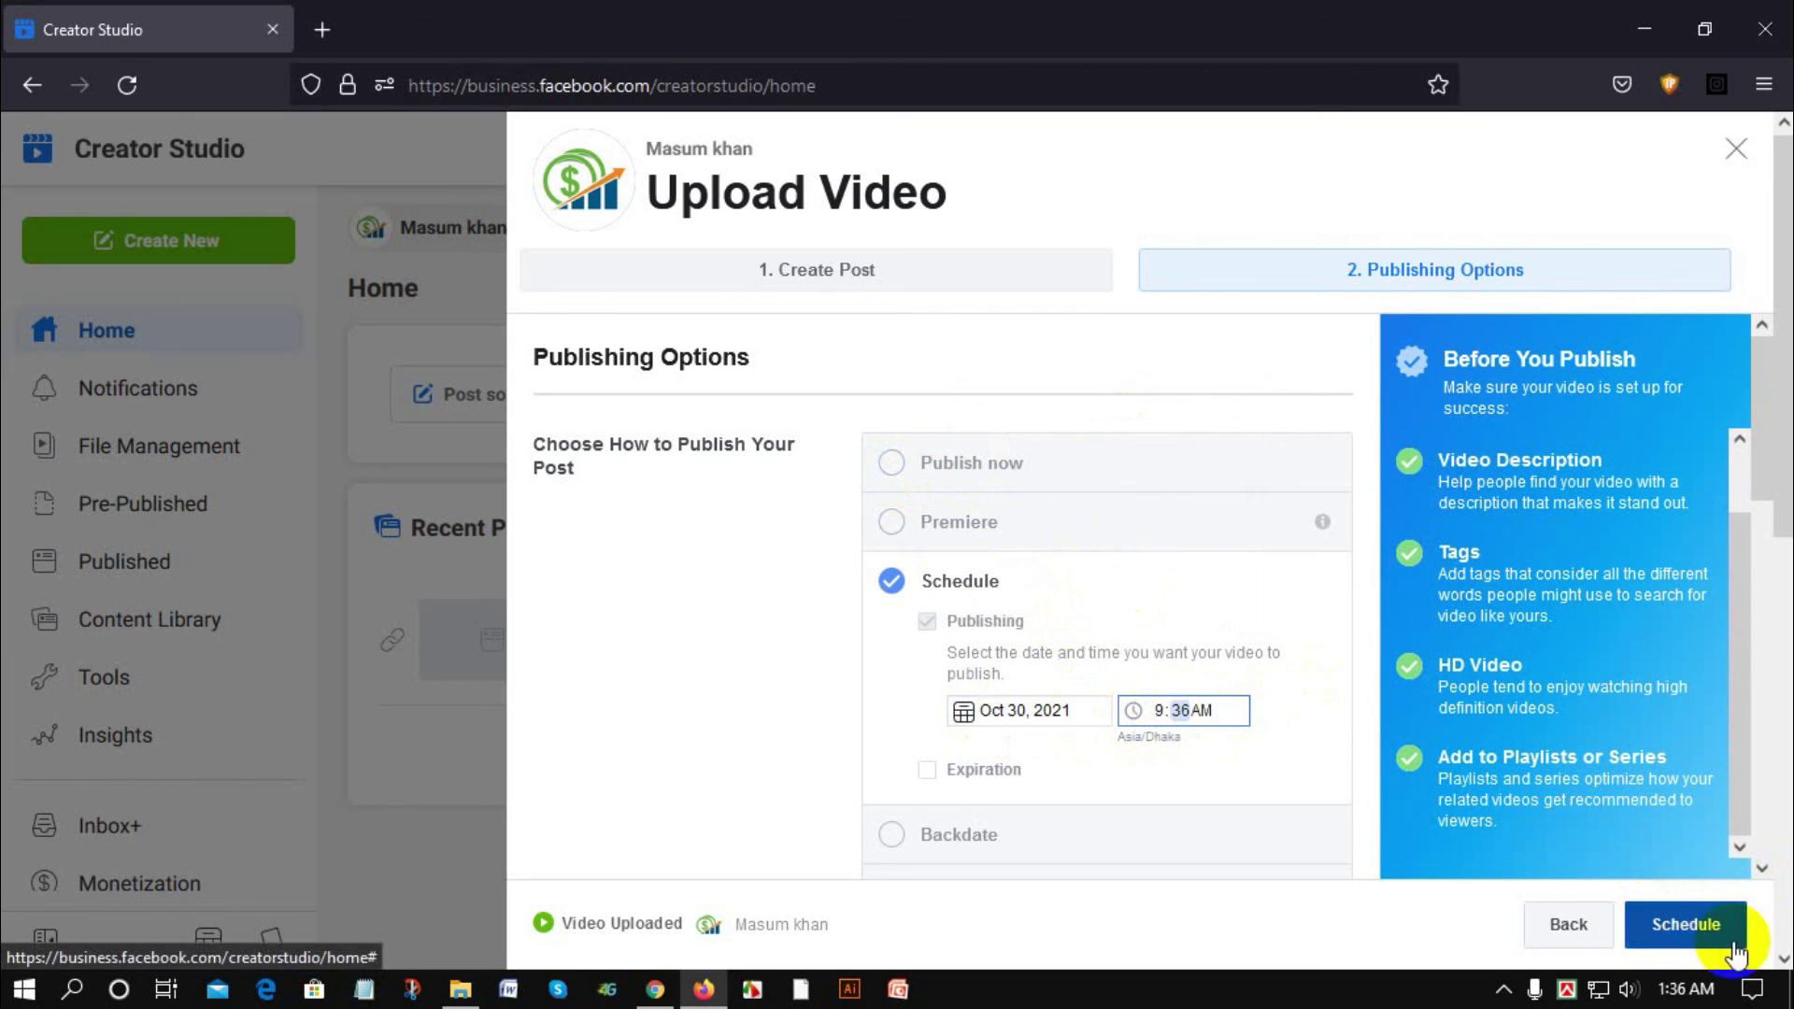
# Set the post to Publish now, publish the video and close the processing notice.
pyautogui.click(891, 462)
pyautogui.click(1688, 923)
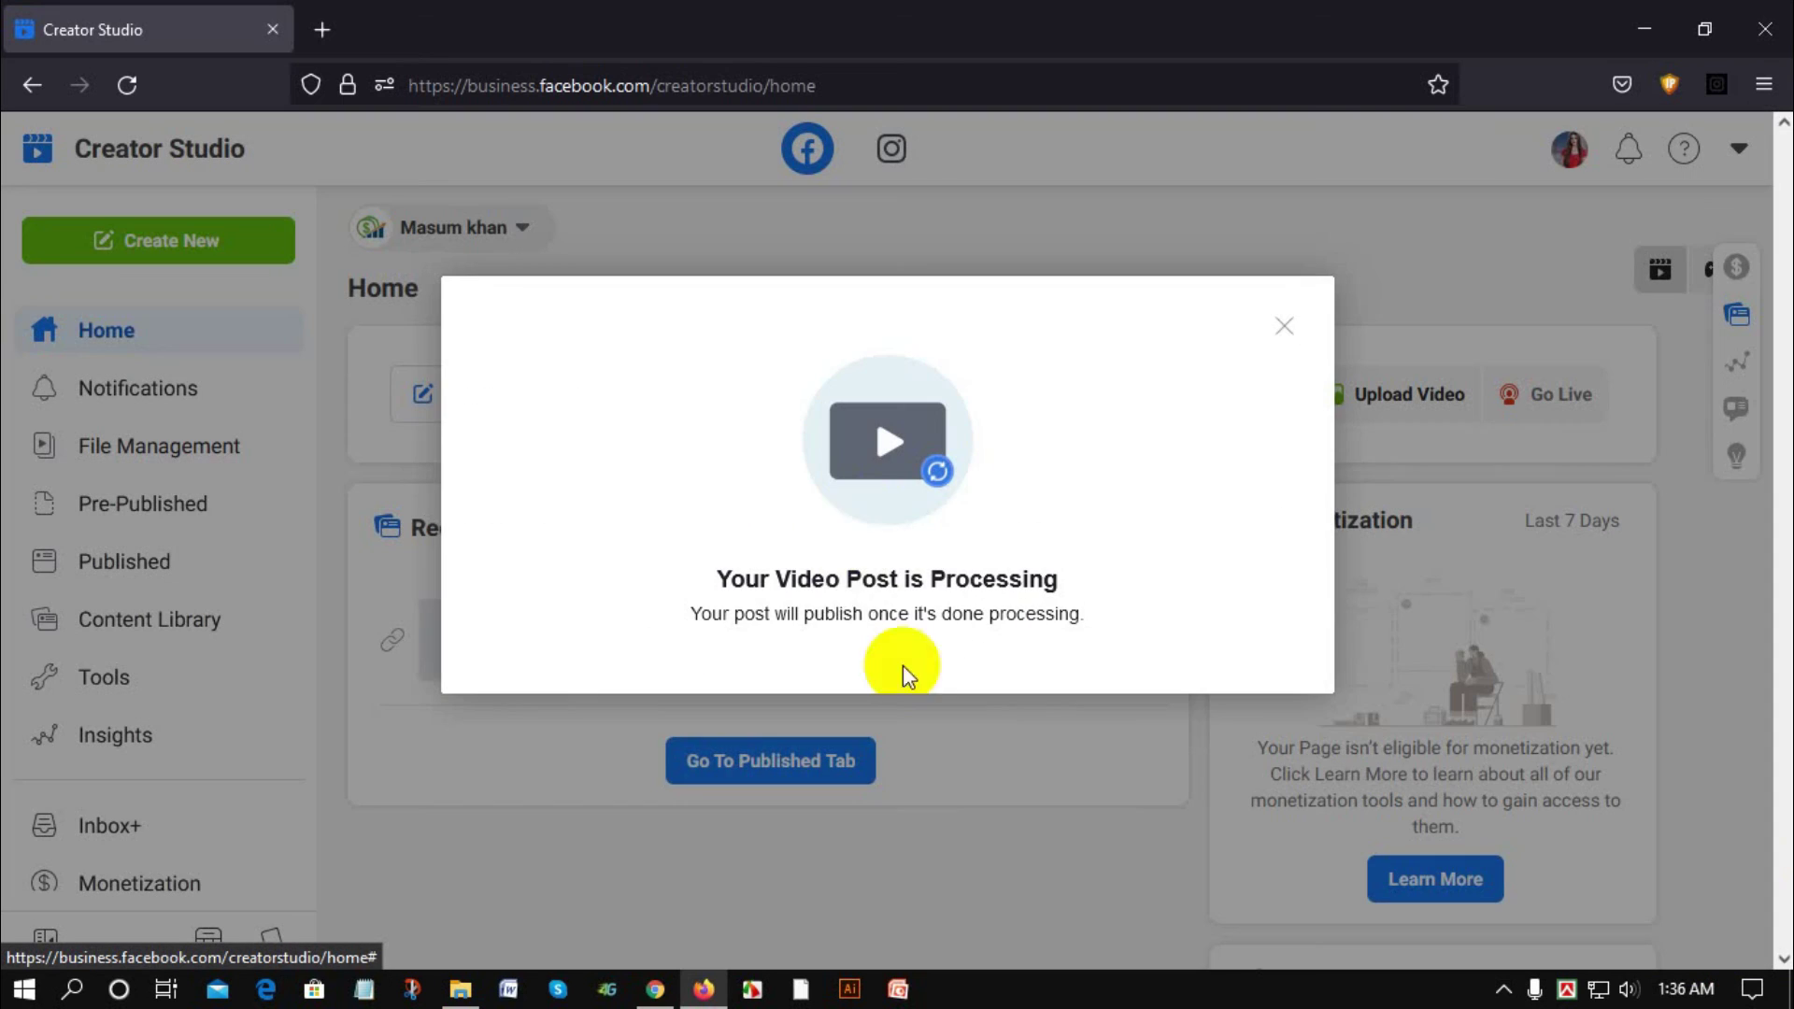
pyautogui.moveTo(903, 579); pyautogui.dragTo(942, 584)
pyautogui.click(941, 584)
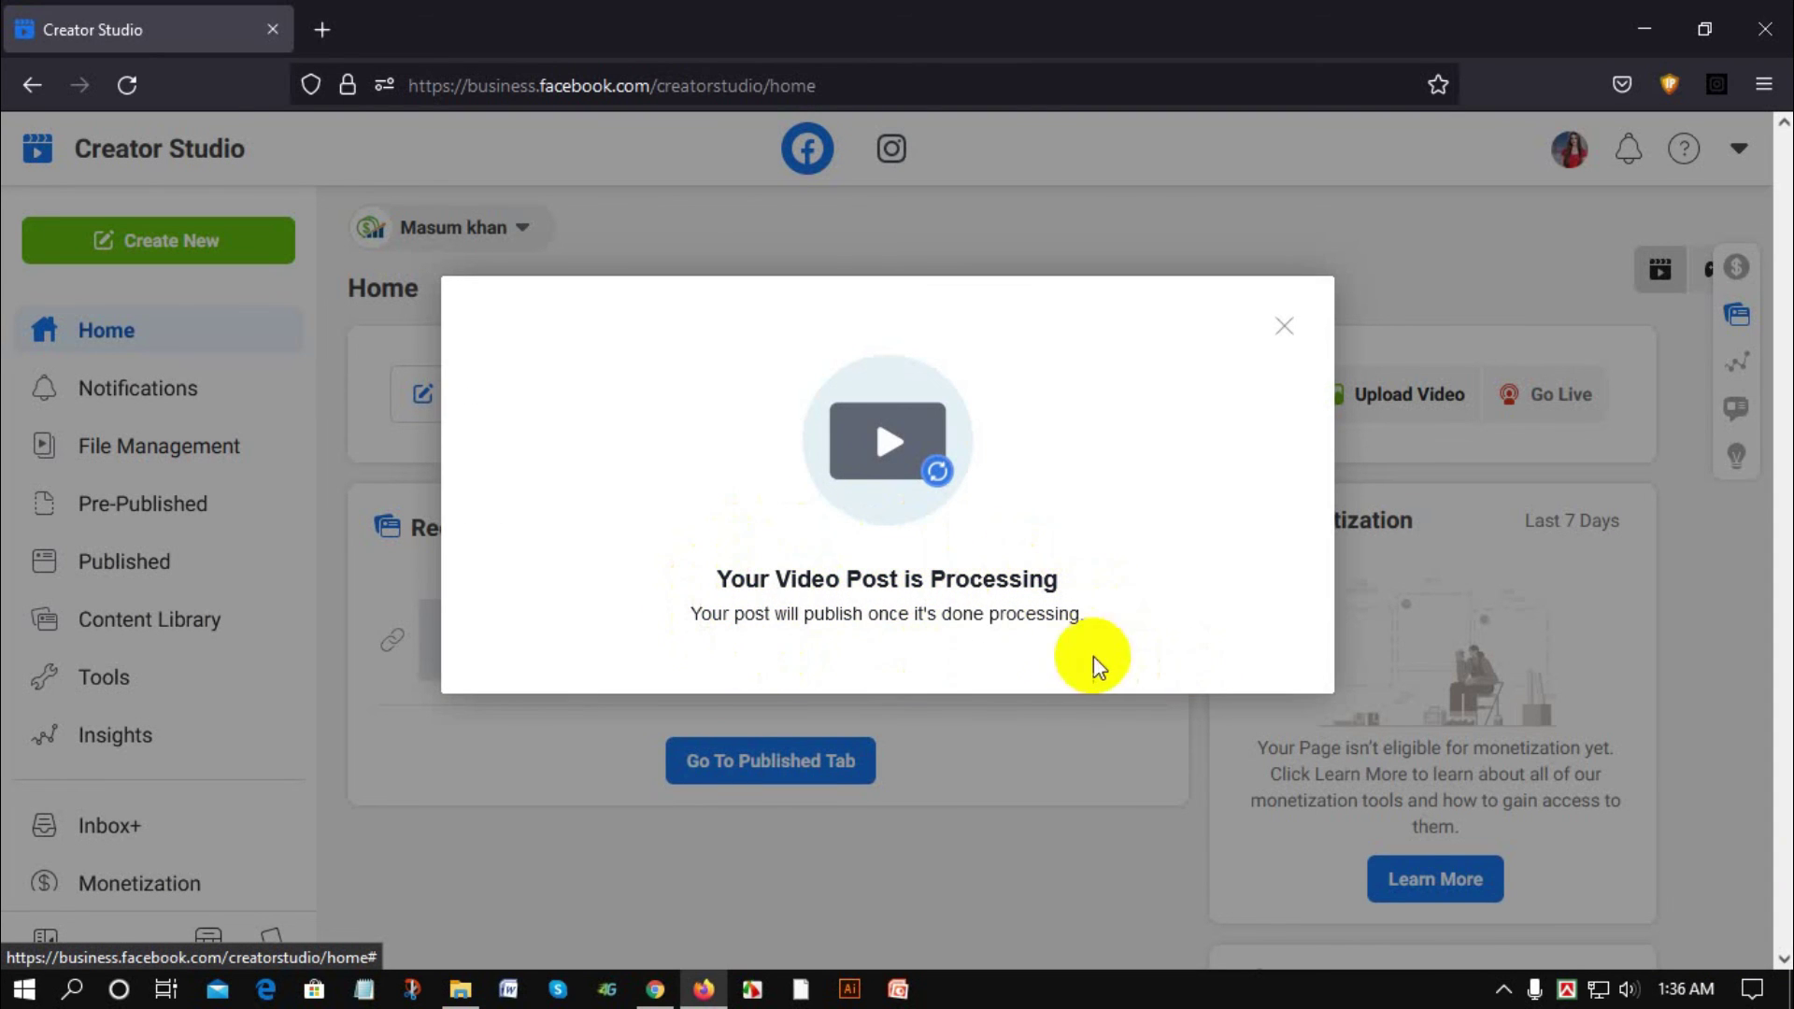
pyautogui.moveTo(796, 580); pyautogui.dragTo(838, 586)
pyautogui.click(838, 586)
pyautogui.click(1284, 327)
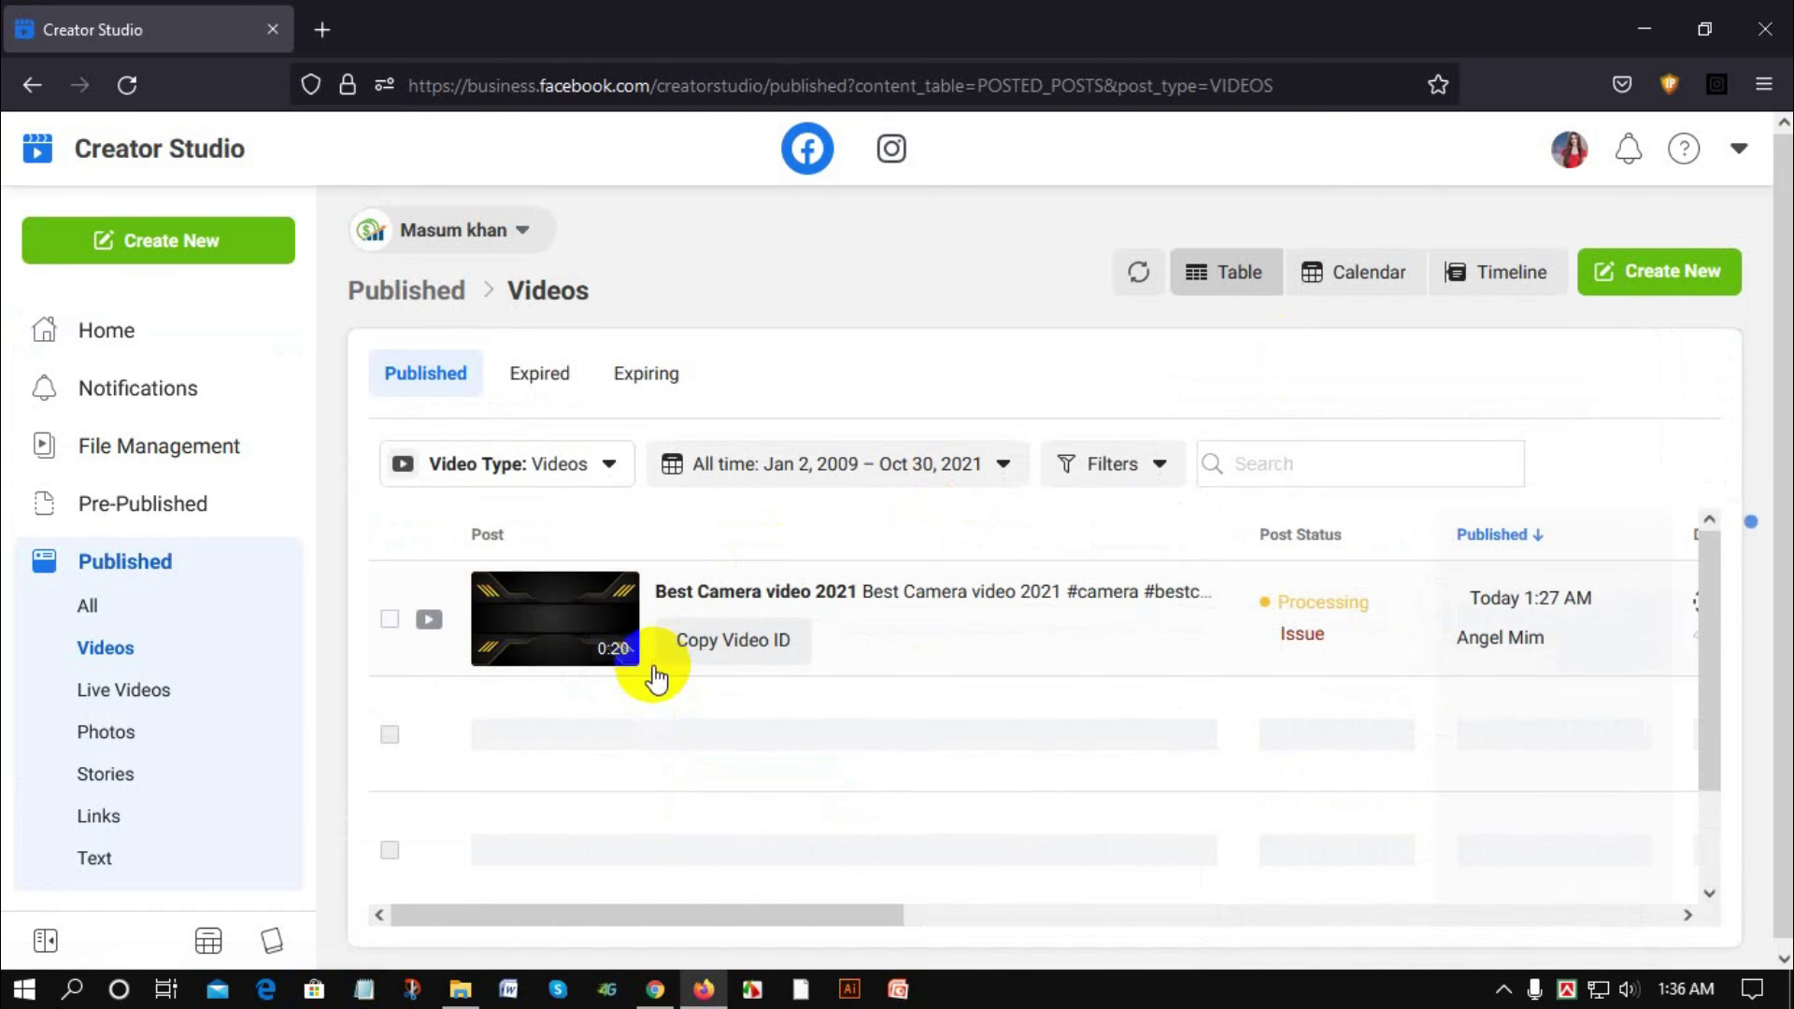
# Check the camera video's post status in the list of published videos and return to the Home page.
pyautogui.click(1303, 606)
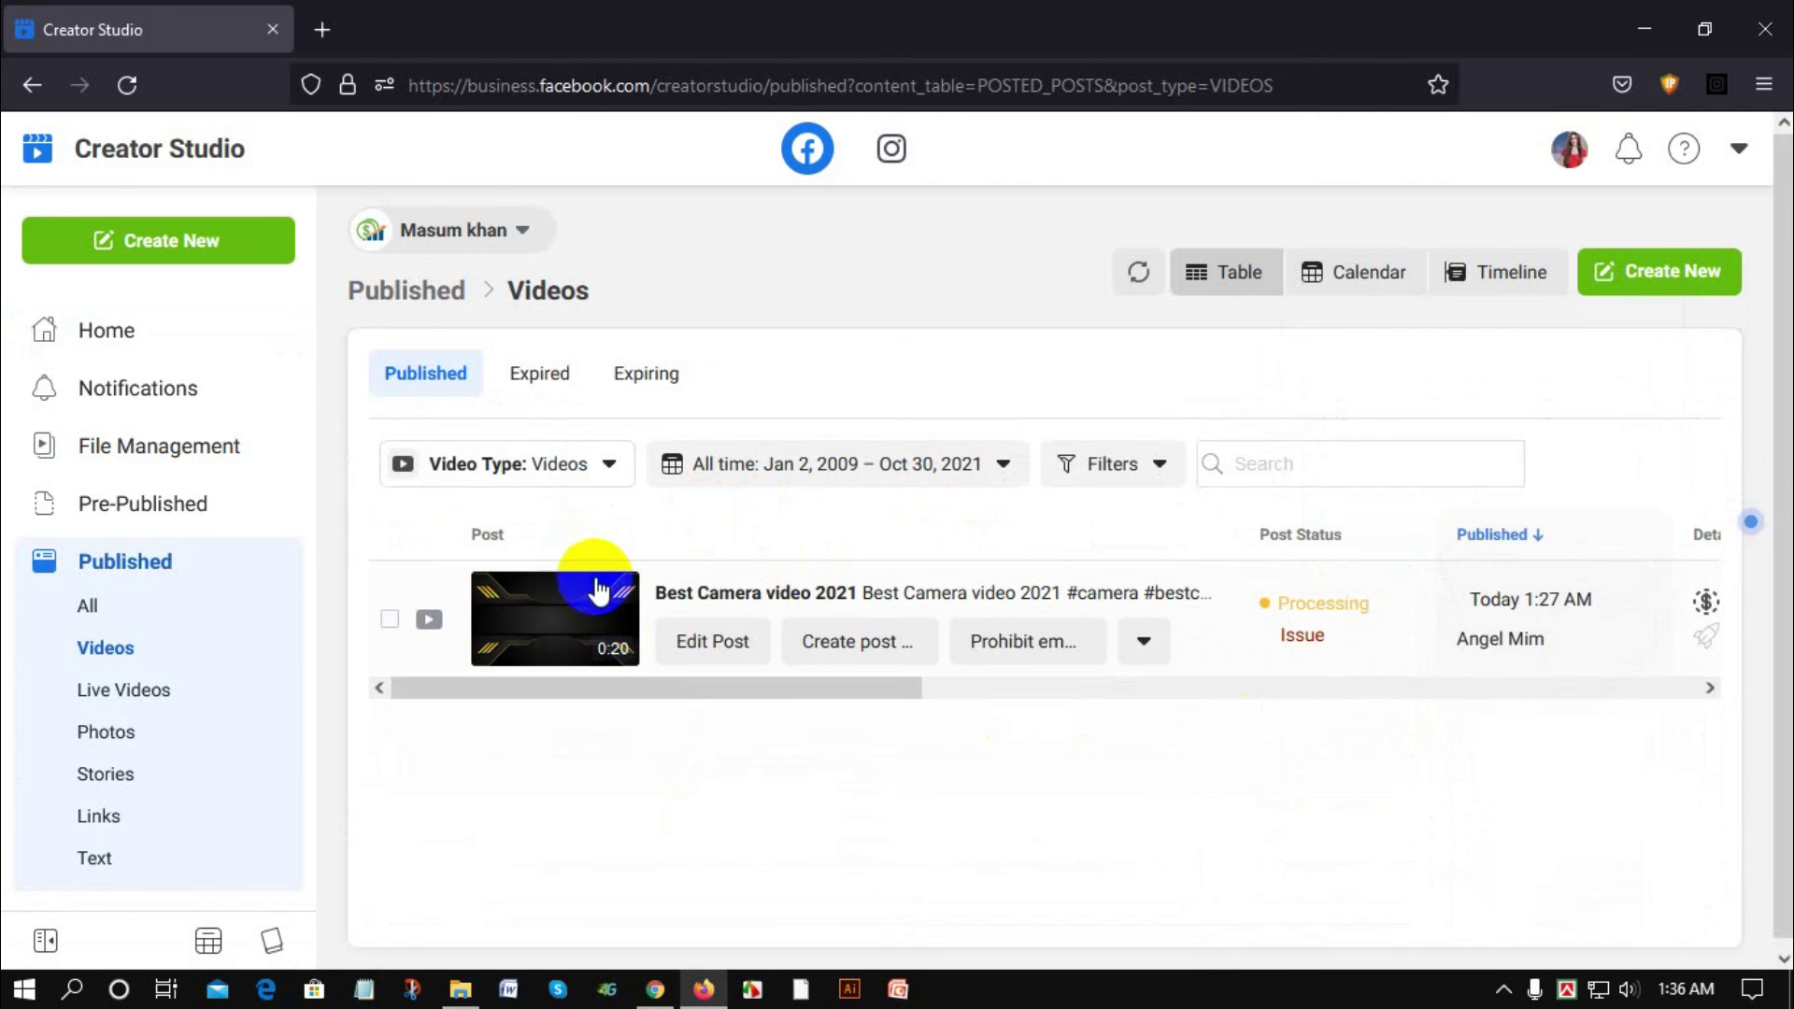
pyautogui.click(100, 336)
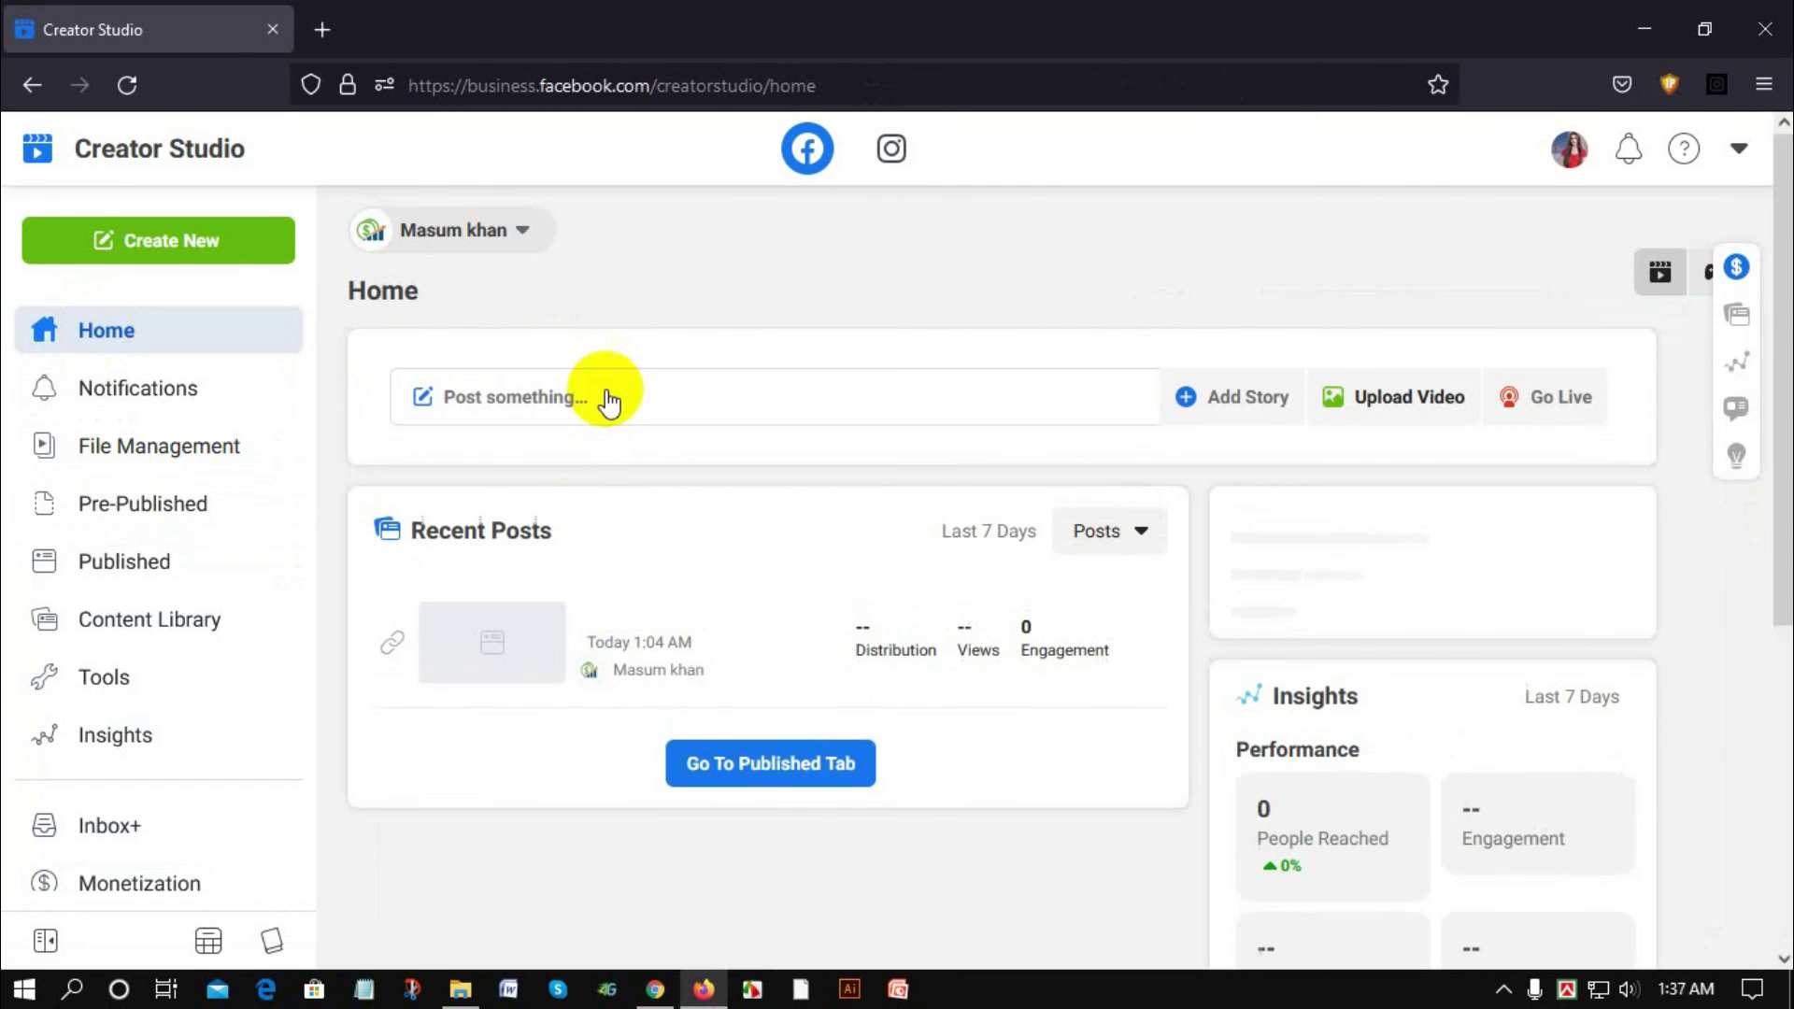